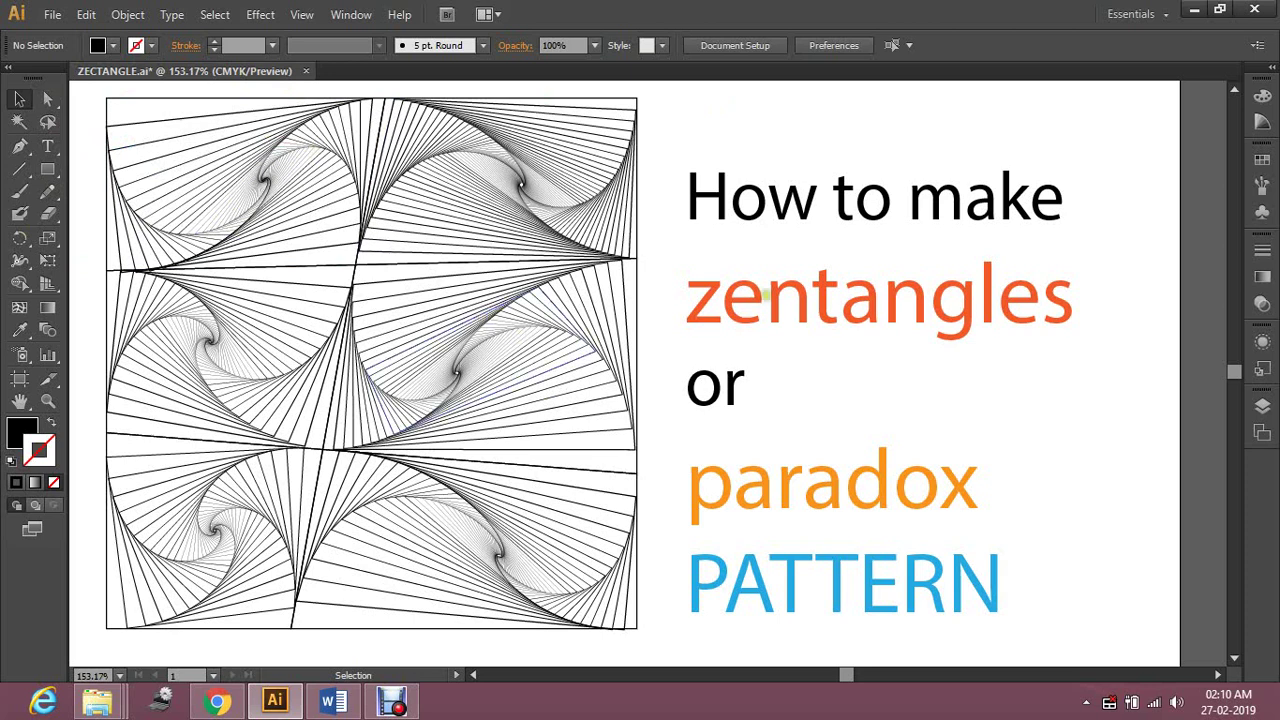
Add a new blank Artboard 3 from the Artboards panel and pan over to it
{"action": "key", "text": "space"}
{"action": "left_click_drag", "start_coordinate": [1103, 245], "coordinate": [782, 324]}
{"action": "left_click", "coordinate": [345, 15]}
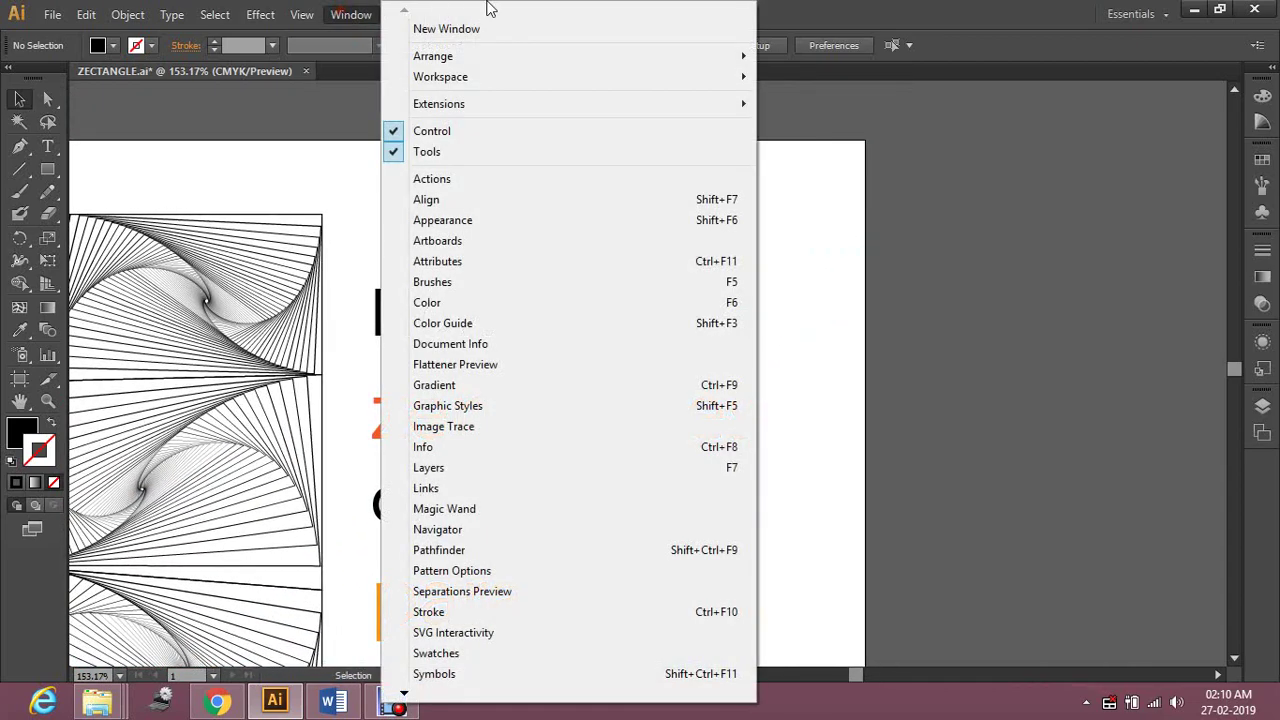
{"action": "left_click", "coordinate": [463, 242]}
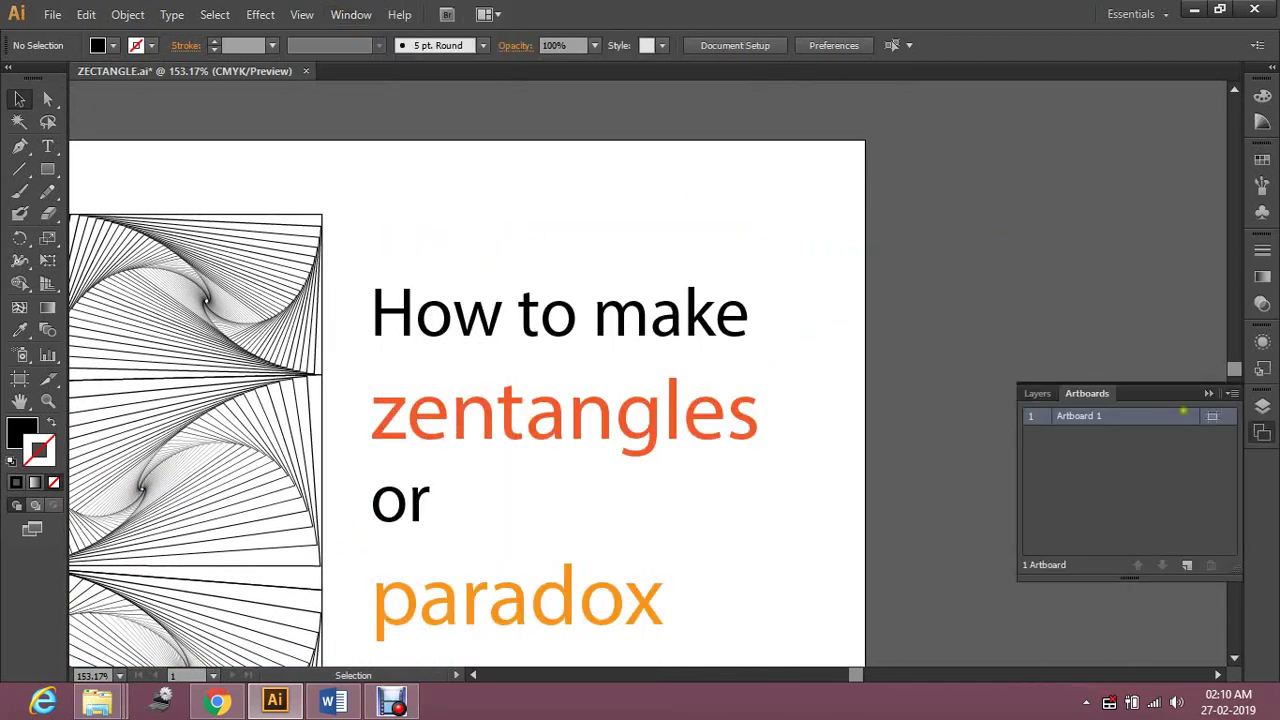
{"action": "left_click", "coordinate": [1186, 564]}
{"action": "left_click_drag", "start_coordinate": [1117, 306], "coordinate": [452, 252]}
Type the word 'basic' on the artboard and move it near the top-left corner
{"action": "key", "text": "t"}
{"action": "left_click", "coordinate": [290, 174]}
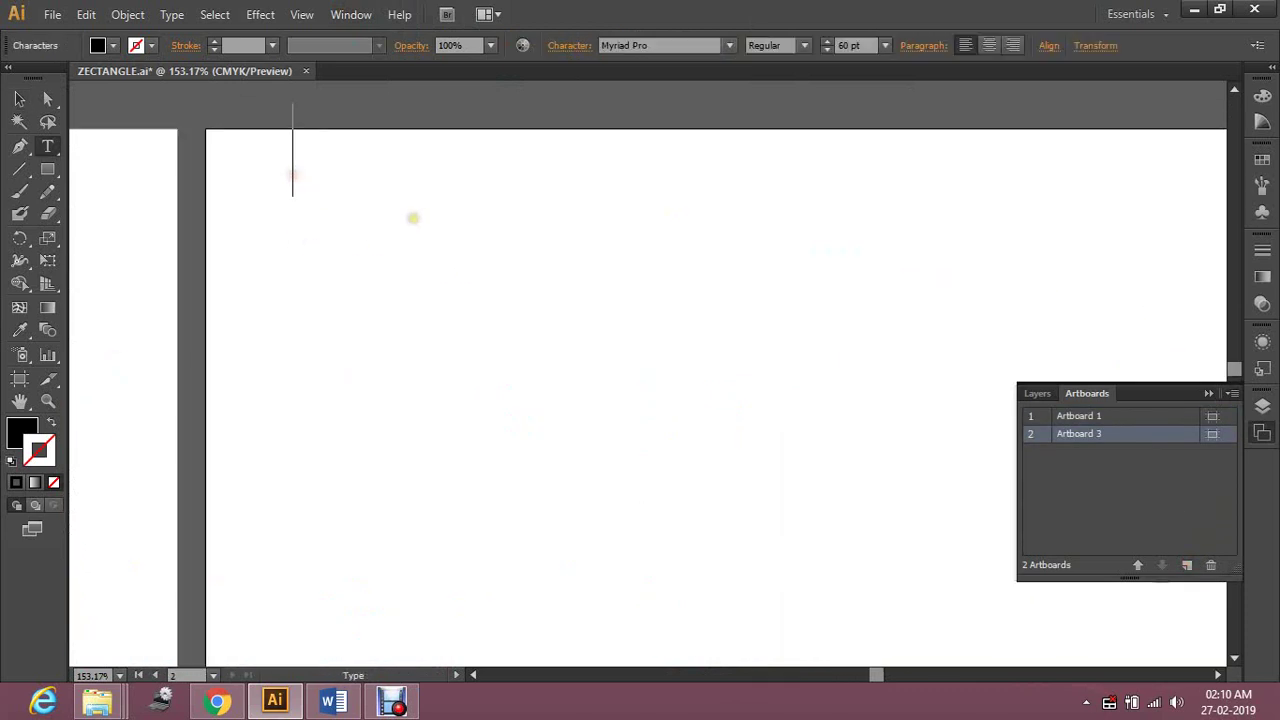
{"action": "type", "text": "basic"}
{"action": "left_click", "coordinate": [19, 98]}
{"action": "left_click_drag", "start_coordinate": [468, 176], "coordinate": [418, 226]}
{"action": "left_click", "coordinate": [569, 212]}
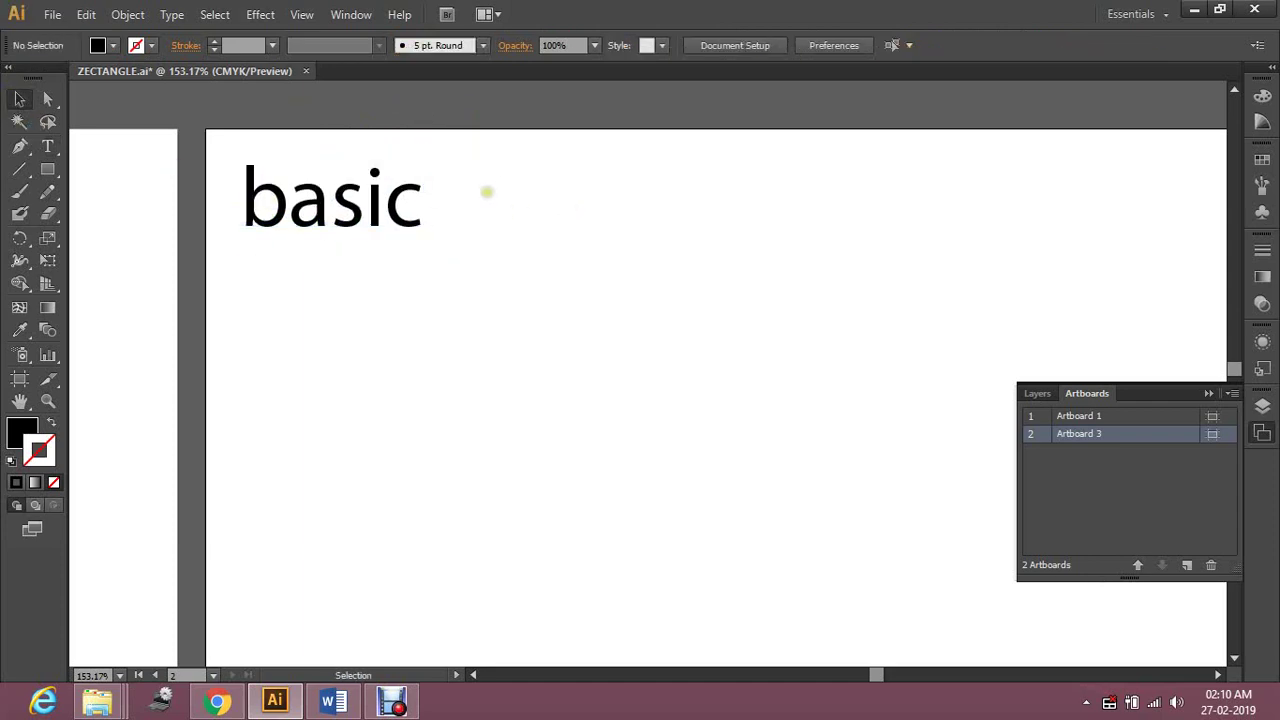
{"action": "left_click", "coordinate": [47, 169]}
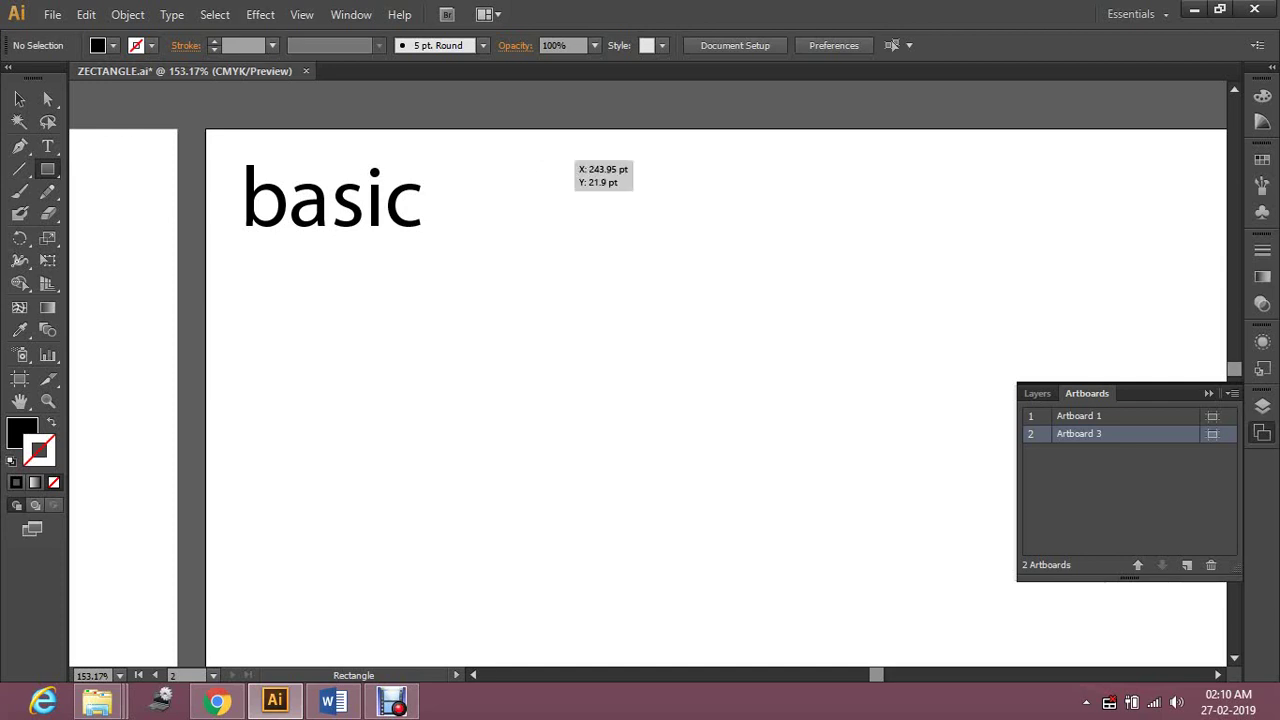
Draw a square with a 1 pt black outline and no fill, placed right beside 'basic'
{"action": "left_click_drag", "start_coordinate": [555, 160], "coordinate": [711, 321]}
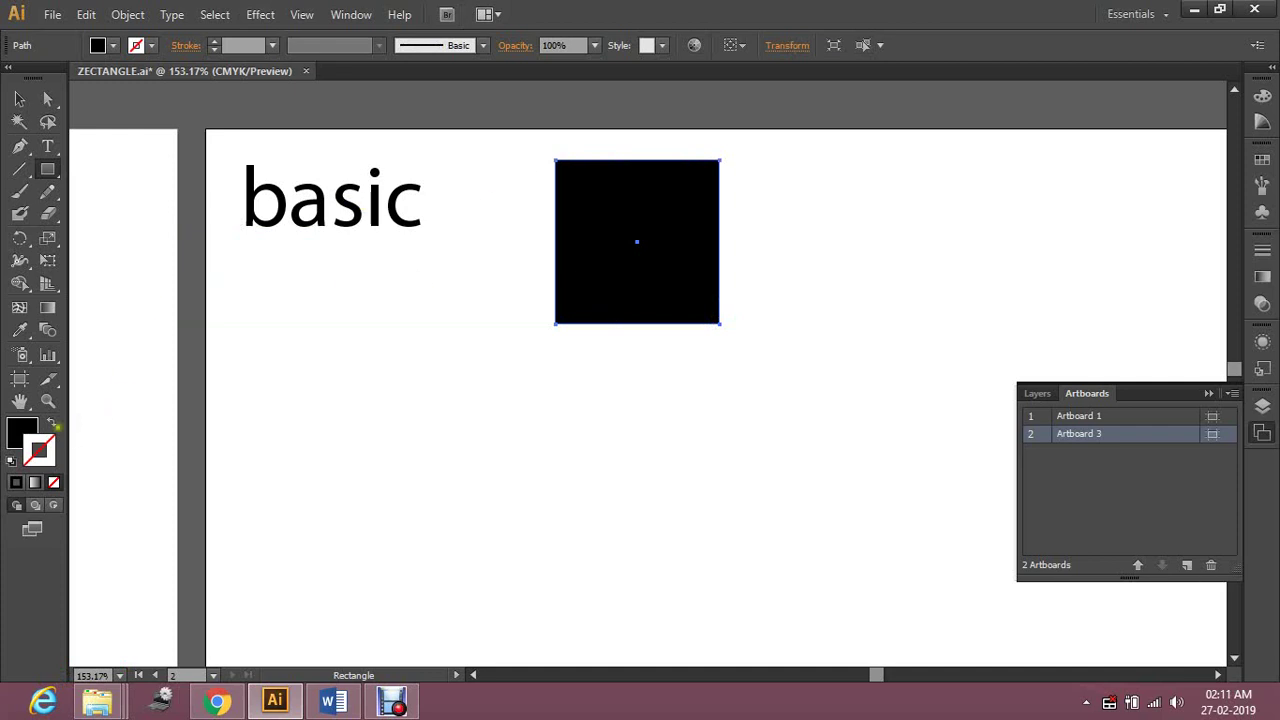
{"action": "left_click", "coordinate": [52, 424]}
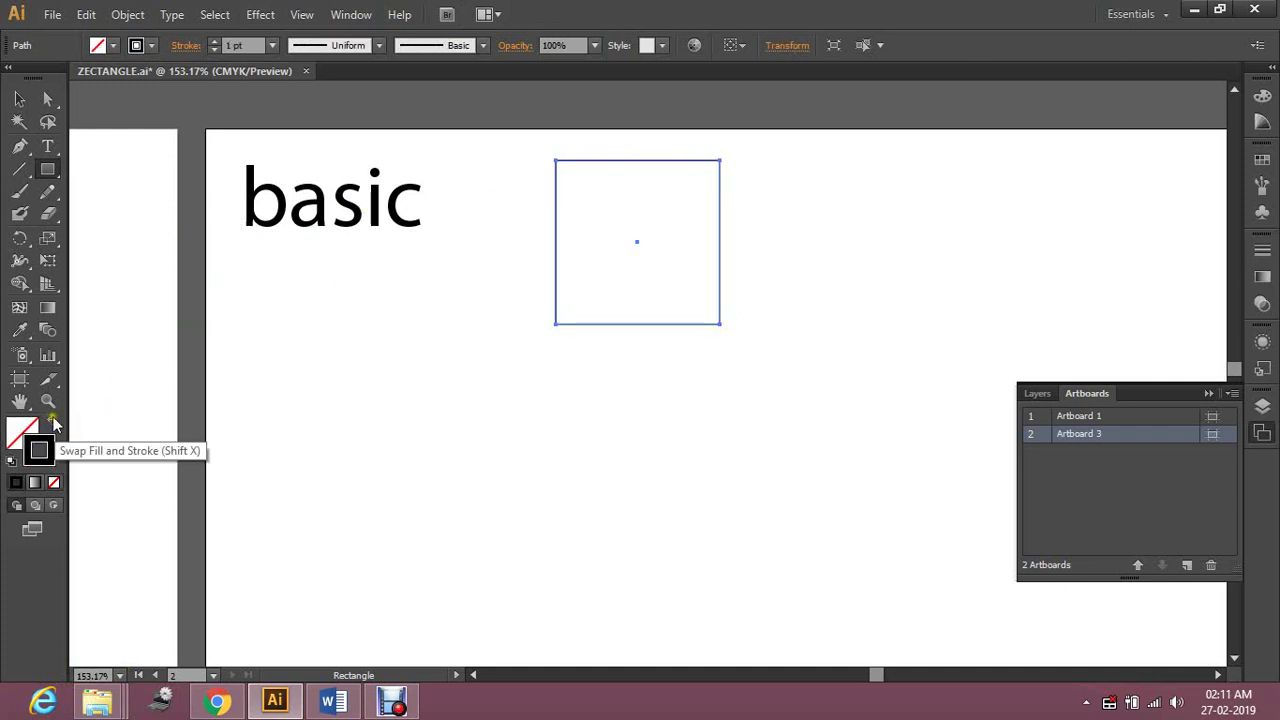
{"action": "left_click", "coordinate": [24, 427]}
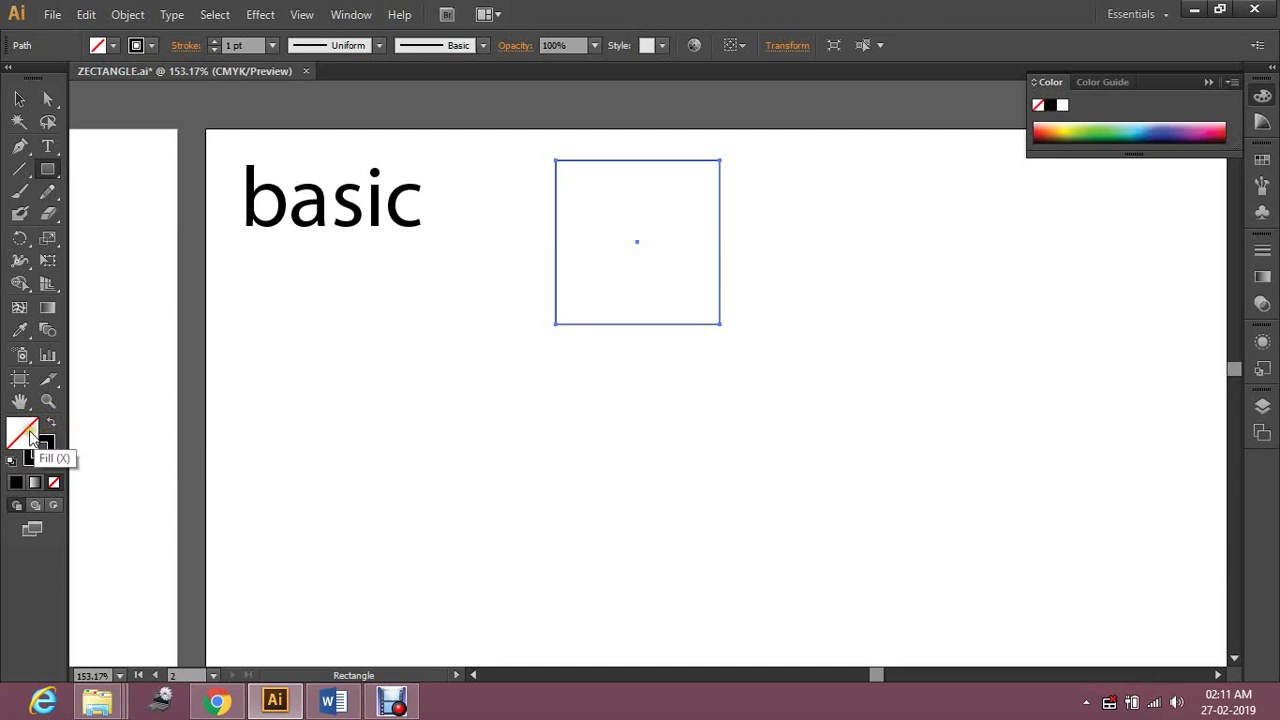
{"action": "left_click", "coordinate": [19, 97]}
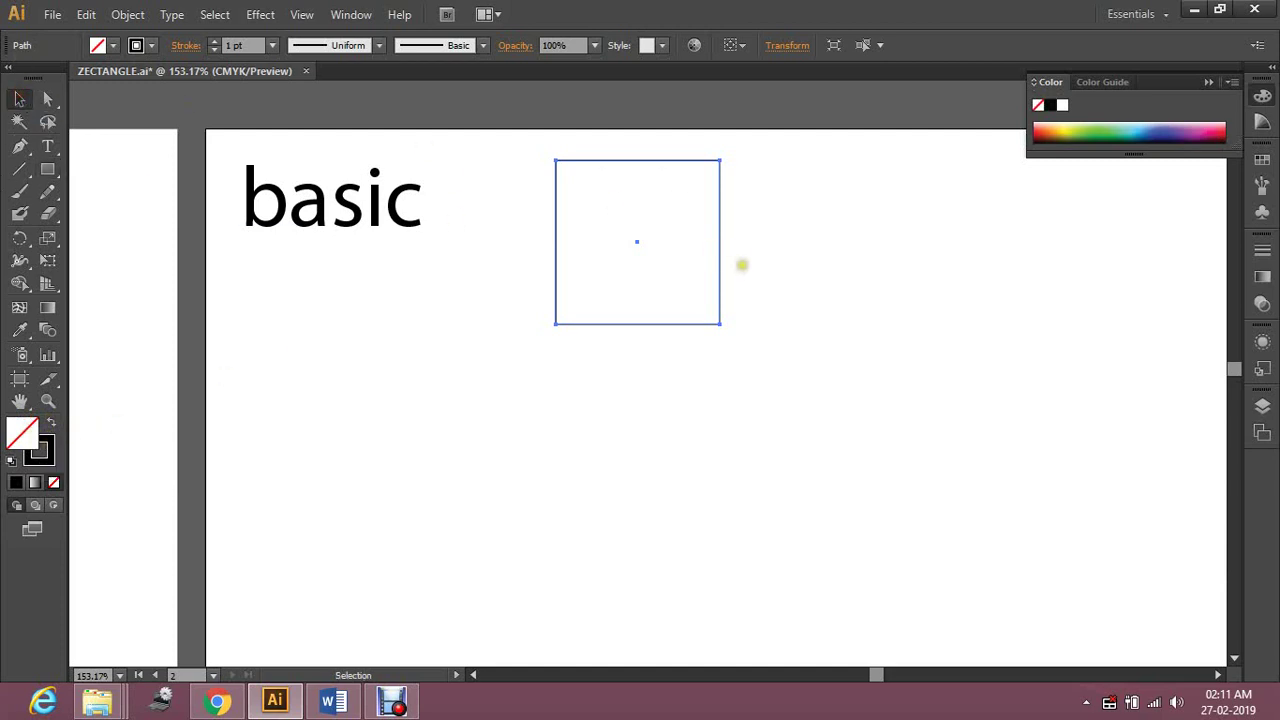
{"action": "left_click_drag", "start_coordinate": [718, 219], "coordinate": [633, 203]}
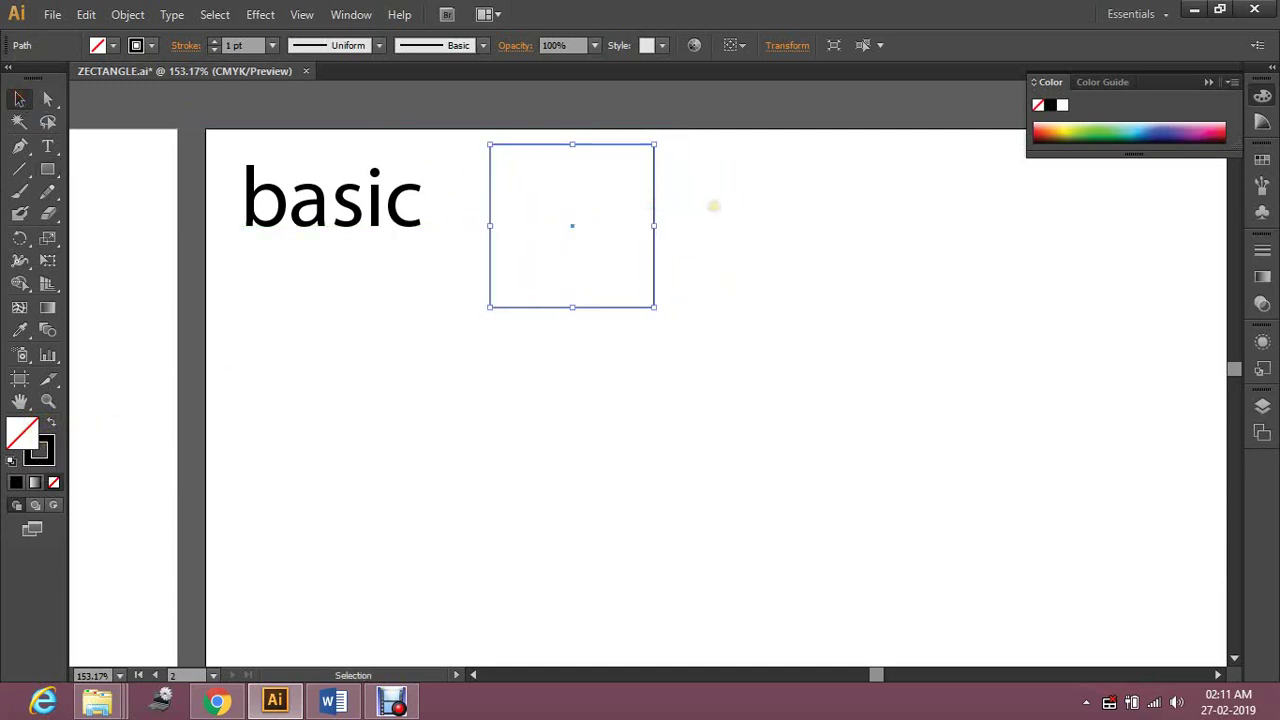
{"action": "left_click", "coordinate": [260, 14]}
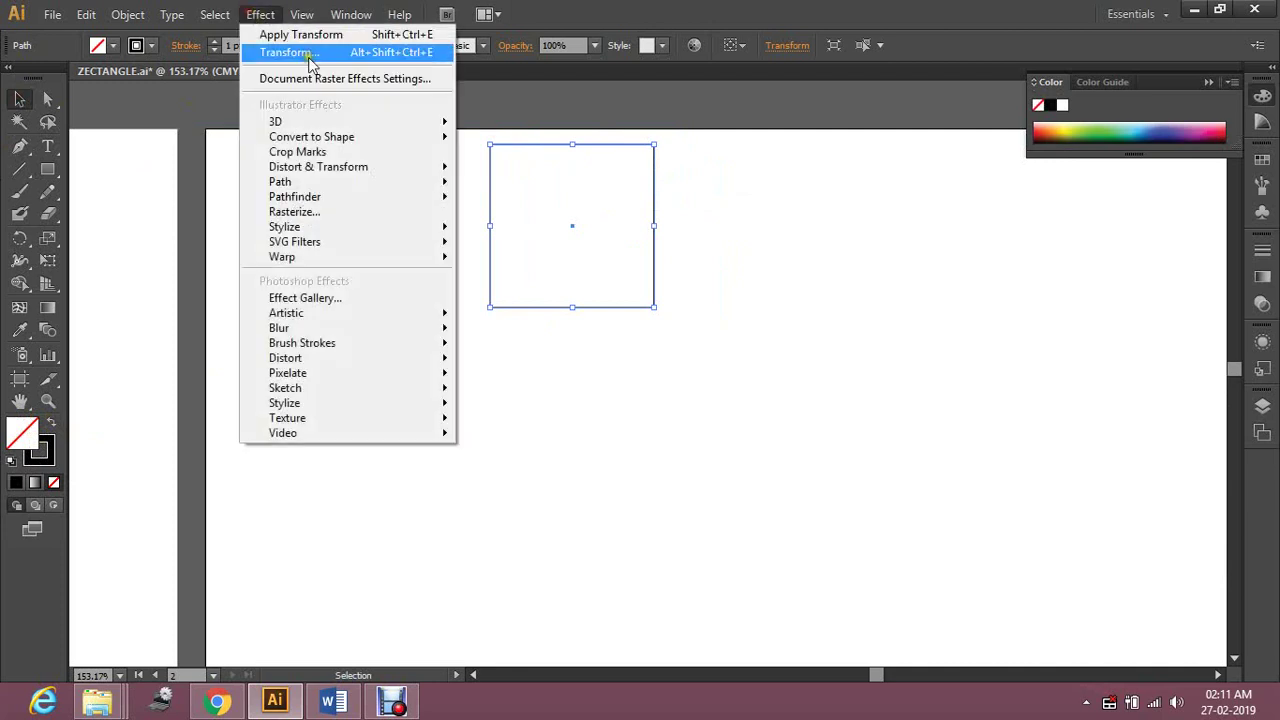
Open the Transform effect on the square with preview on and set scale to 87% by 87%
{"action": "mouse_move", "coordinate": [347, 168]}
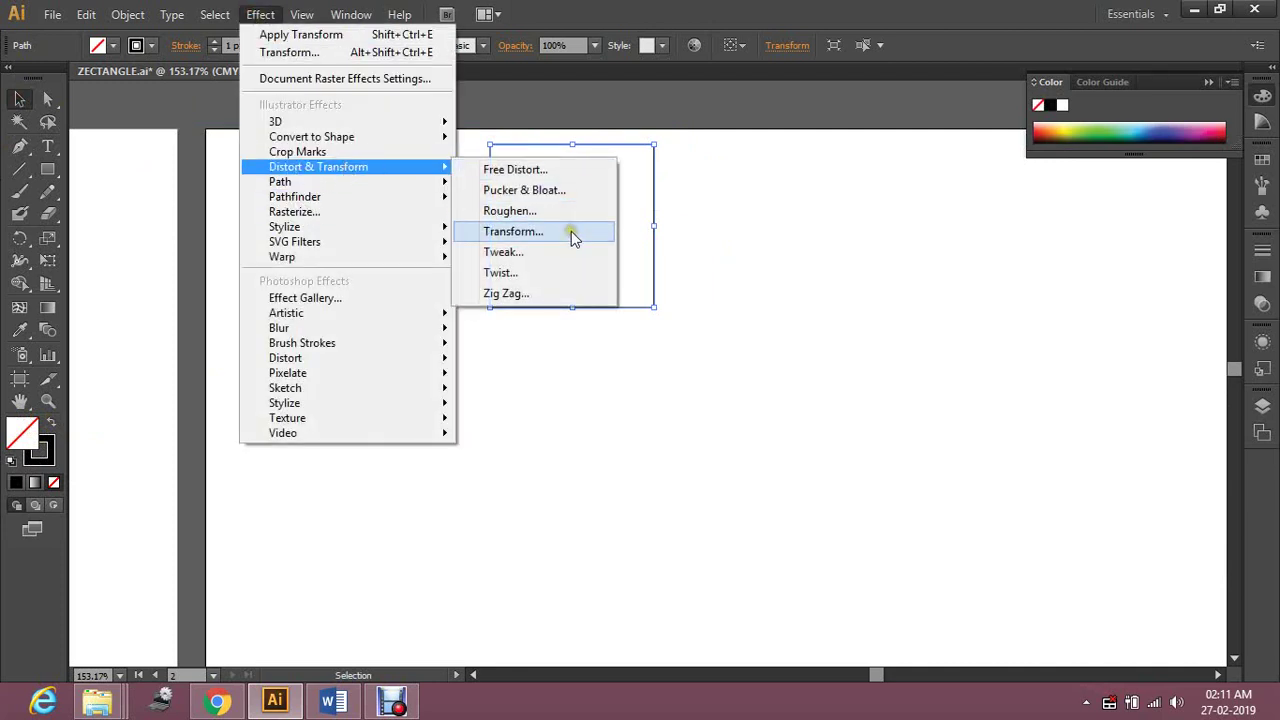
{"action": "left_click", "coordinate": [571, 231]}
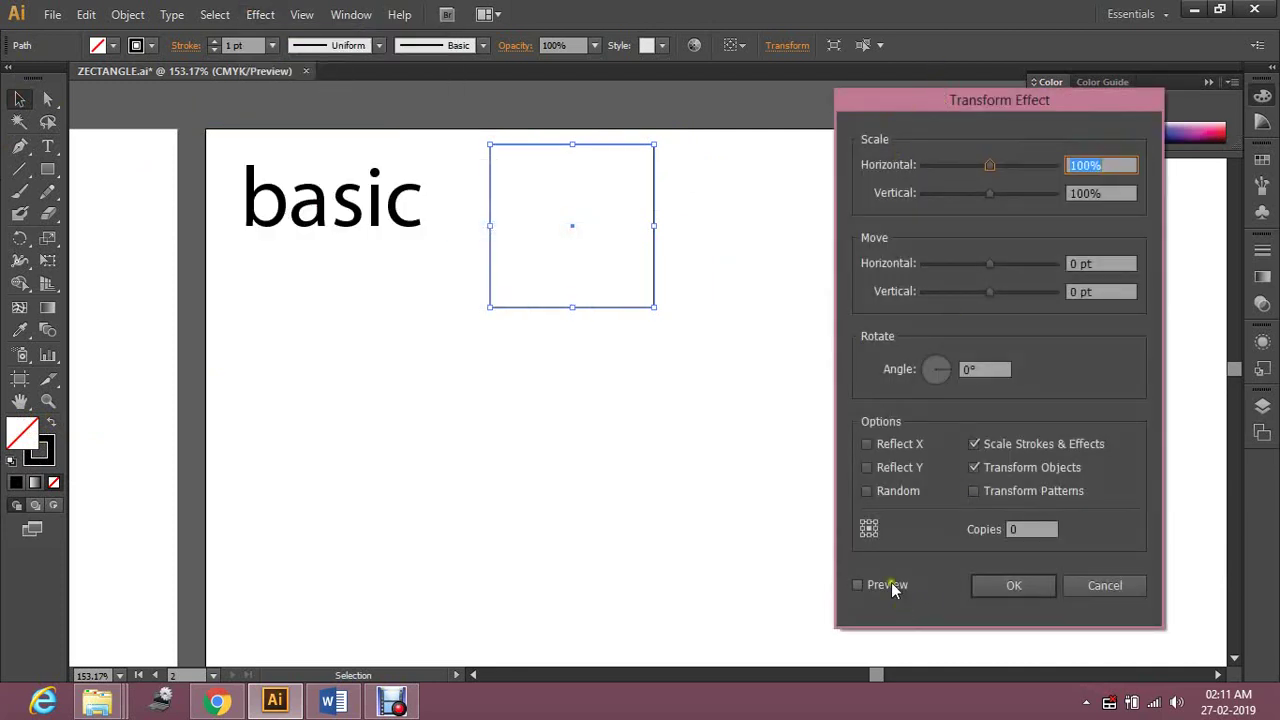
{"action": "left_click", "coordinate": [890, 586]}
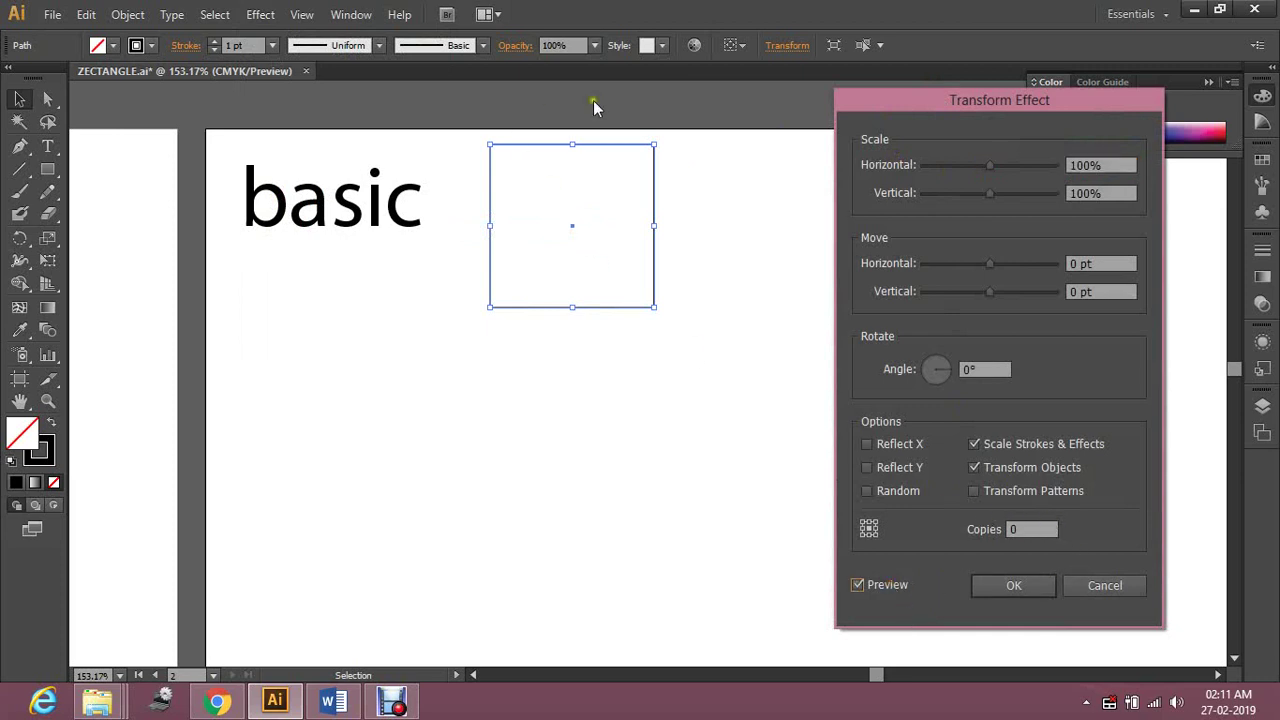
{"action": "left_click", "coordinate": [1028, 529]}
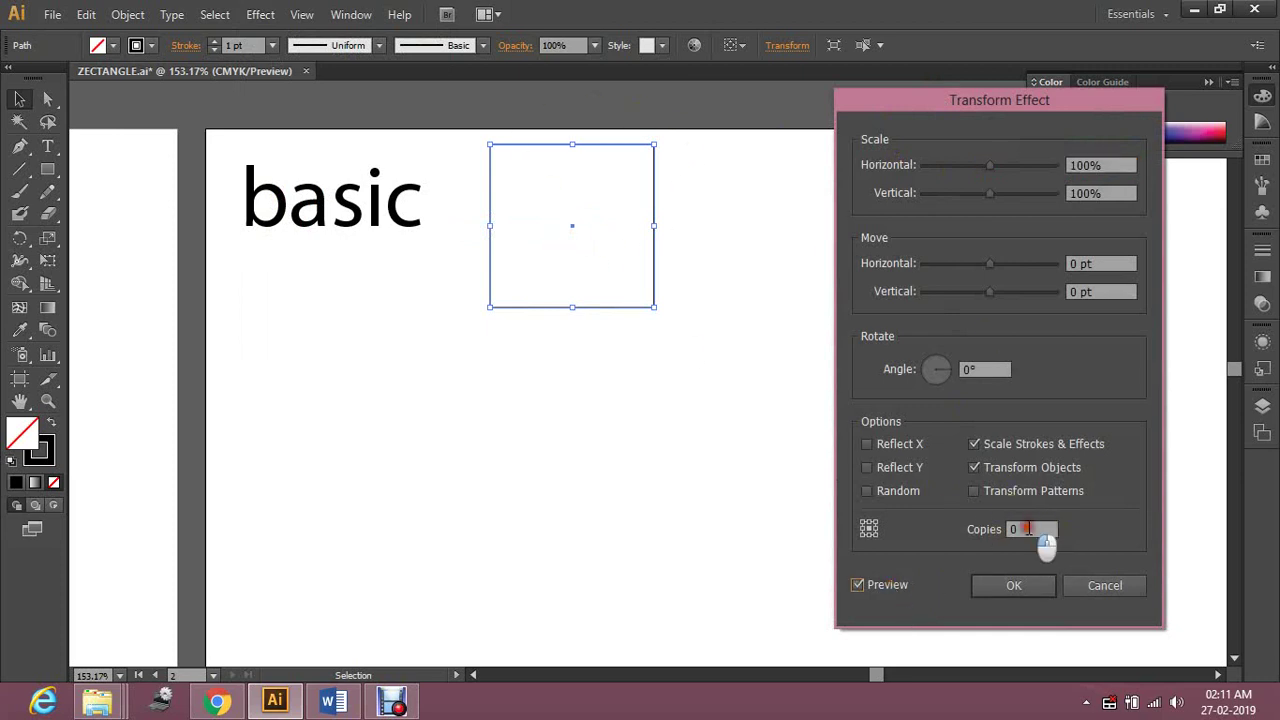
{"action": "key", "text": "Up"}
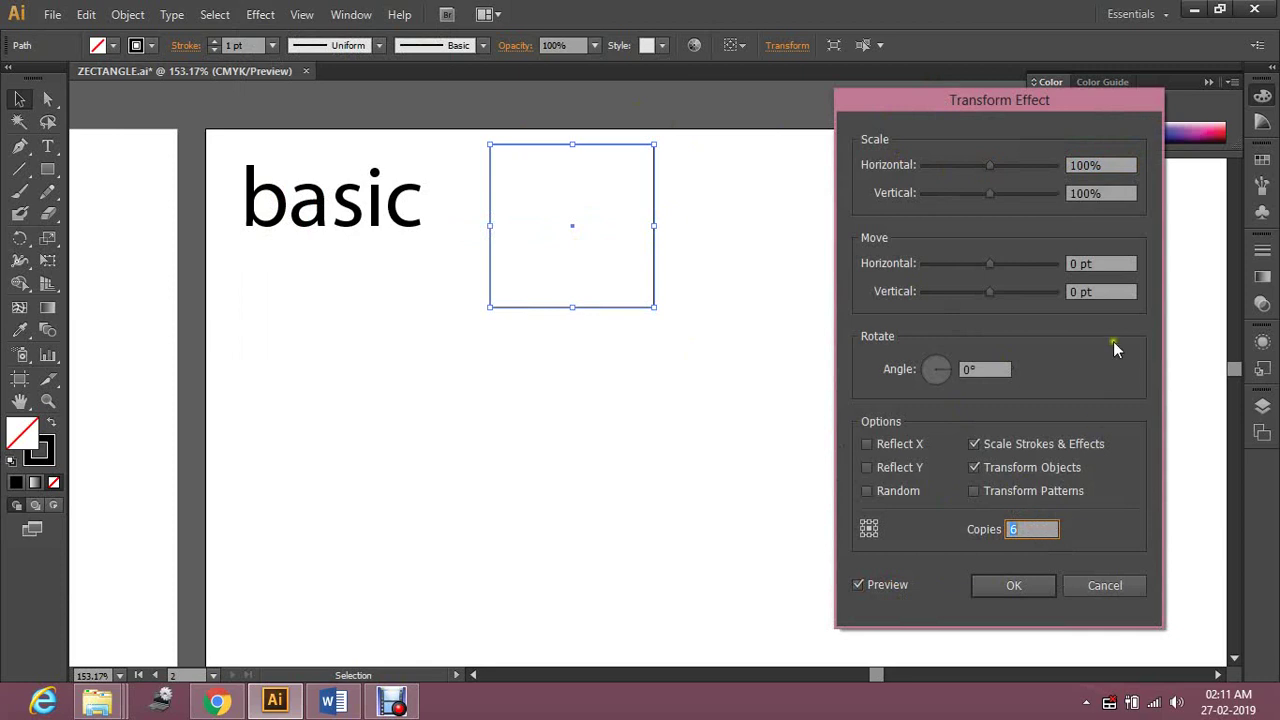
{"action": "left_click", "coordinate": [1107, 177]}
{"action": "key", "text": "Down"}
{"action": "left_click", "coordinate": [1100, 166]}
{"action": "key", "text": "Down"}
{"action": "key", "text": "Down"}
{"action": "key", "text": "Down"}
{"action": "key", "text": "Down"}
{"action": "key", "text": "Down"}
{"action": "key", "text": "Down"}
{"action": "key", "text": "Down"}
{"action": "key", "text": "Down"}
{"action": "key", "text": "Down"}
{"action": "key", "text": "Down"}
{"action": "key", "text": "Down"}
{"action": "key", "text": "Down"}
{"action": "key", "text": "Down"}
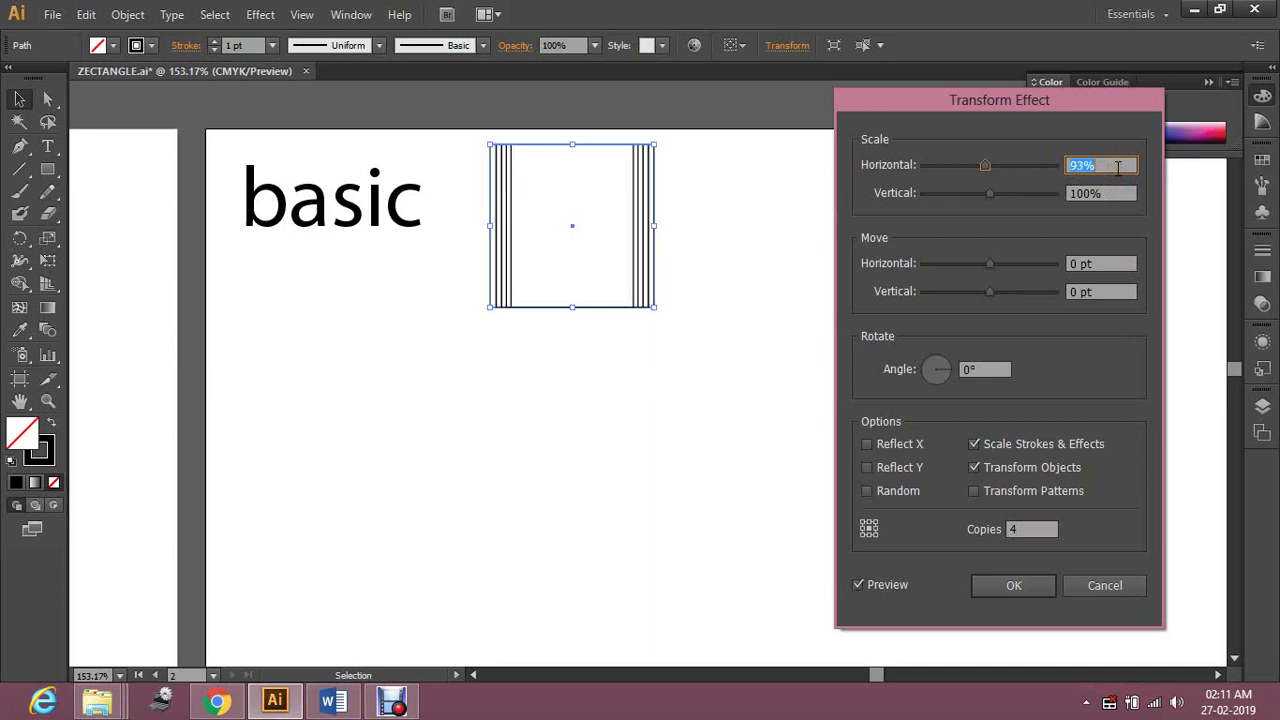
{"action": "left_click", "coordinate": [1114, 193]}
{"action": "key", "text": "Down"}
{"action": "key", "text": "Down"}
{"action": "key", "text": "Down"}
{"action": "key", "text": "Down"}
{"action": "key", "text": "Down"}
{"action": "key", "text": "Down"}
{"action": "key", "text": "Down"}
{"action": "key", "text": "Down"}
{"action": "key", "text": "Down"}
{"action": "key", "text": "Down"}
{"action": "key", "text": "Down"}
{"action": "key", "text": "Down"}
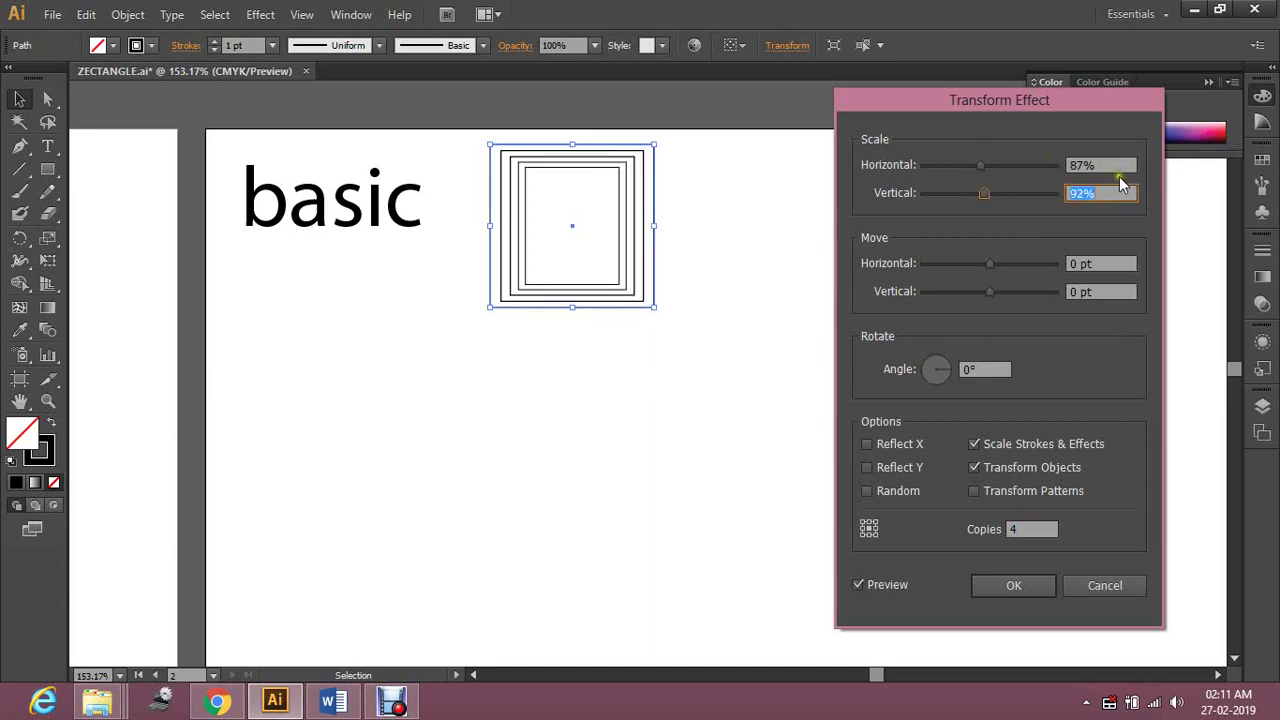
{"action": "key", "text": "Down"}
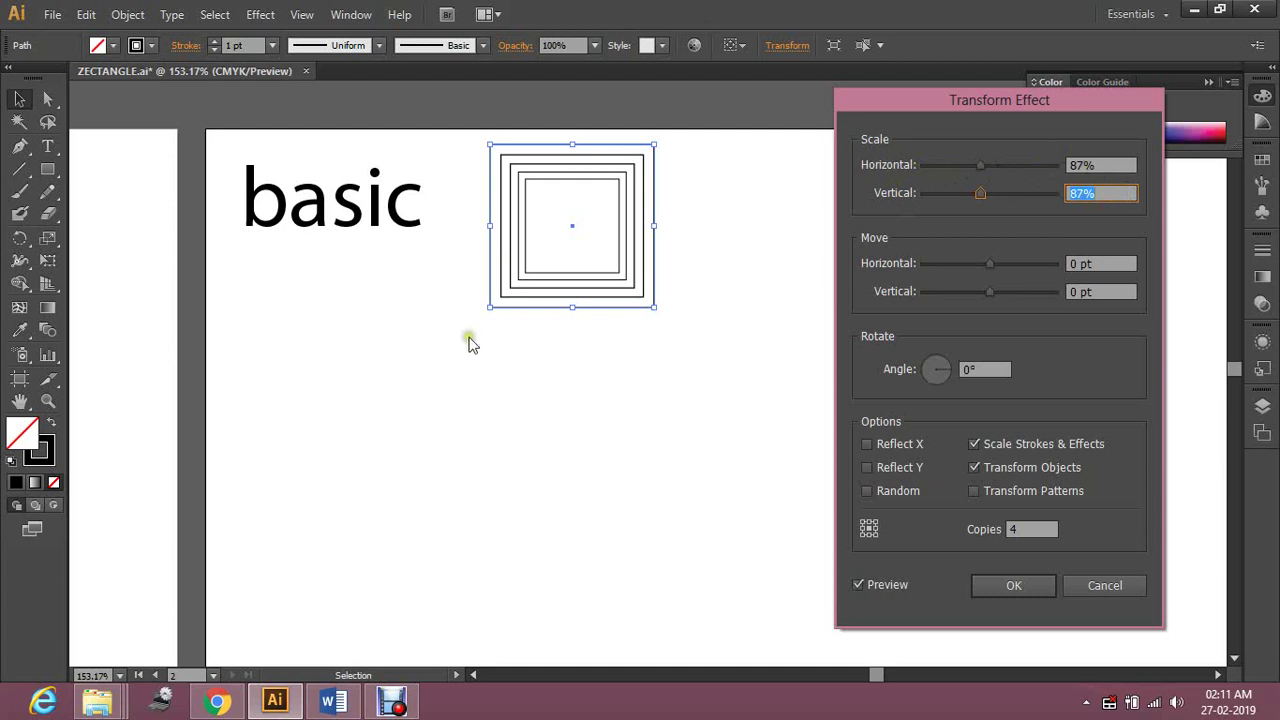
Set the rotation angle to 9° and copies to 25, then apply the spiral effect
{"action": "left_click", "coordinate": [988, 370]}
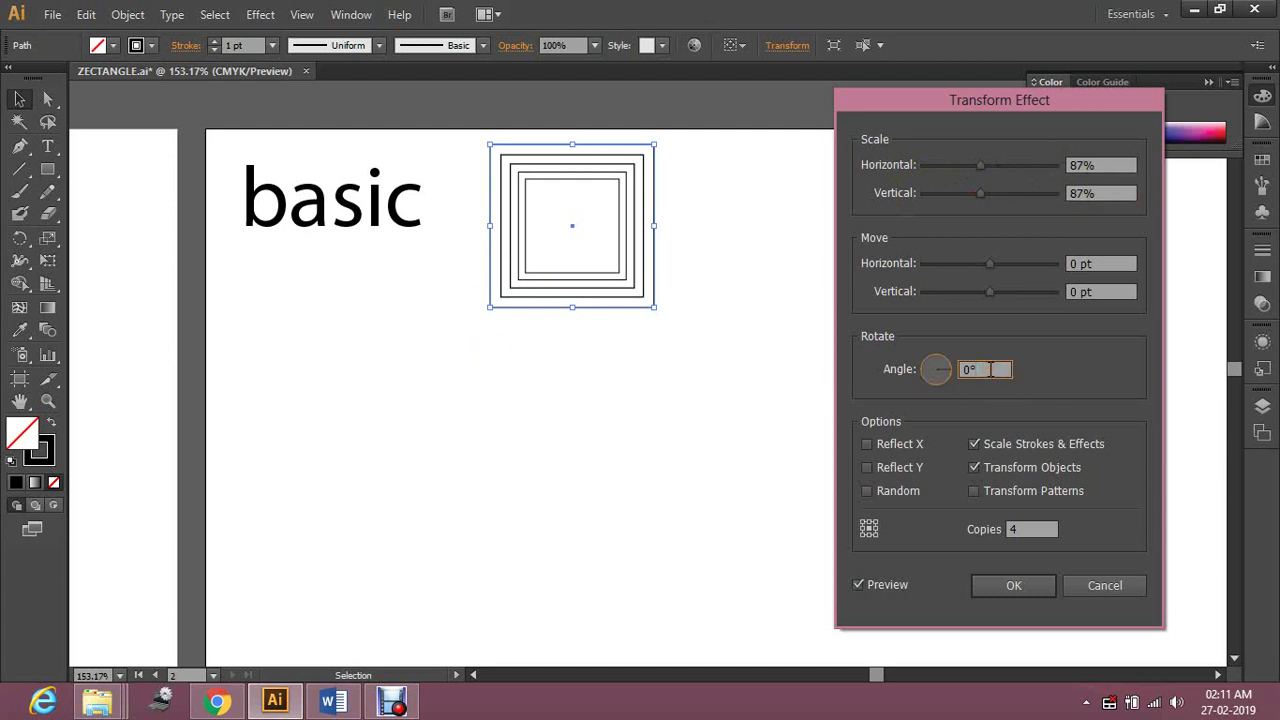
{"action": "key", "text": "Up"}
{"action": "key", "text": "Up"}
{"action": "key", "text": "Up"}
{"action": "key", "text": "Up"}
{"action": "key", "text": "Up"}
{"action": "key", "text": "Up"}
{"action": "key", "text": "Up"}
{"action": "key", "text": "Up"}
{"action": "key", "text": "Up"}
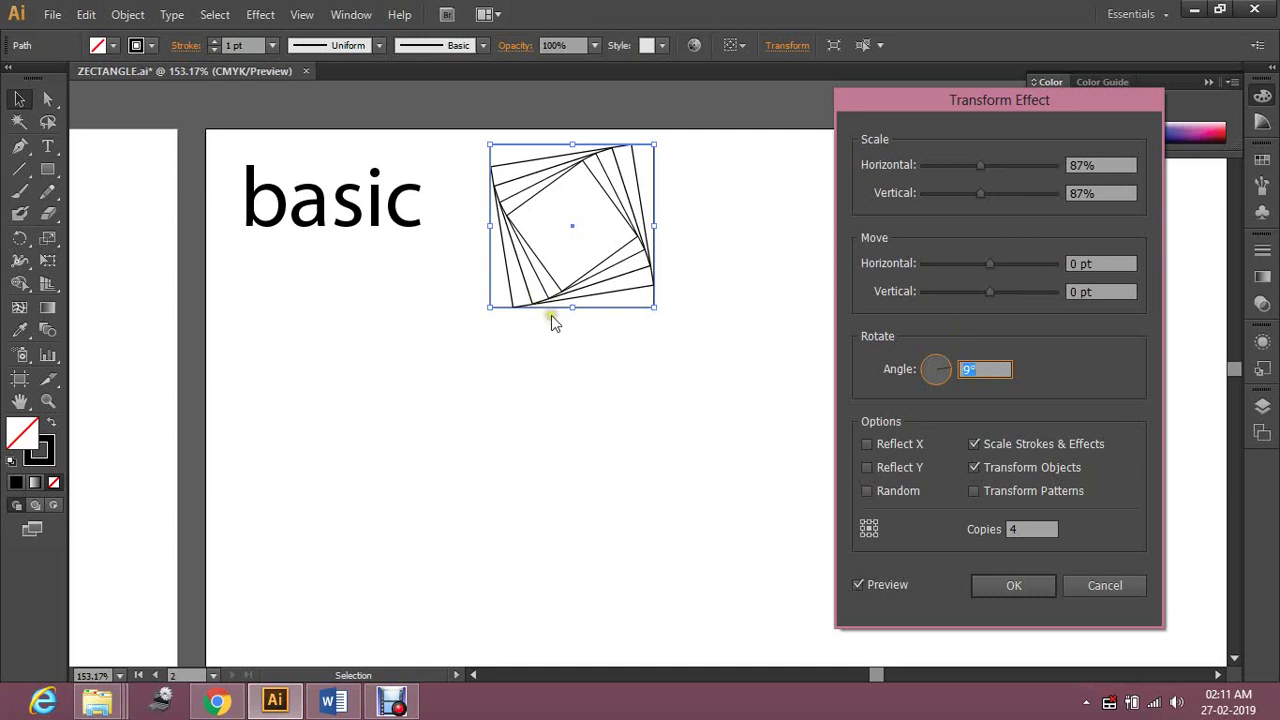
{"action": "left_click", "coordinate": [1035, 524]}
{"action": "key", "text": "Up"}
{"action": "key", "text": "Up"}
{"action": "key", "text": "Up"}
{"action": "key", "text": "Up"}
{"action": "key", "text": "Up"}
{"action": "key", "text": "Up"}
{"action": "key", "text": "Up"}
{"action": "key", "text": "Up"}
{"action": "key", "text": "Up"}
{"action": "key", "text": "Up"}
{"action": "key", "text": "Up"}
{"action": "key", "text": "Up"}
{"action": "key", "text": "Up"}
{"action": "key", "text": "Up"}
{"action": "key", "text": "Up"}
{"action": "key", "text": "Up"}
{"action": "key", "text": "Up"}
{"action": "key", "text": "Up"}
{"action": "key", "text": "Up"}
{"action": "key", "text": "Up"}
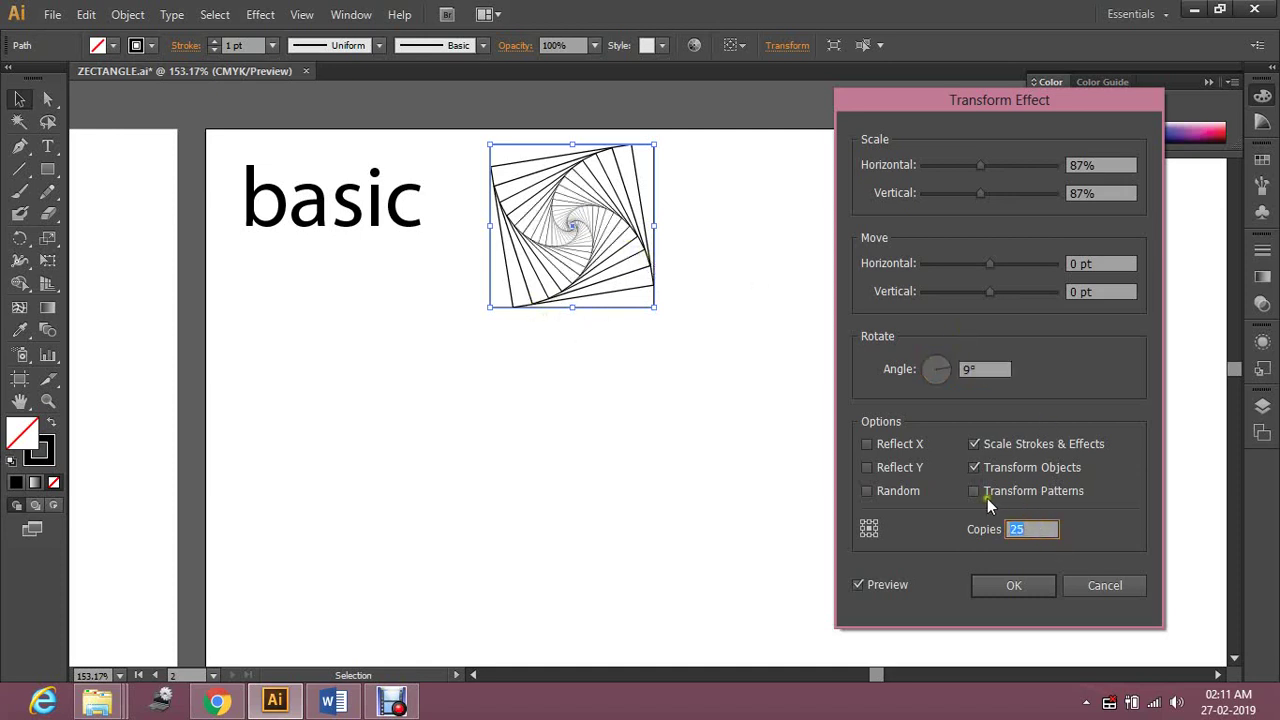
{"action": "left_click", "coordinate": [1016, 585]}
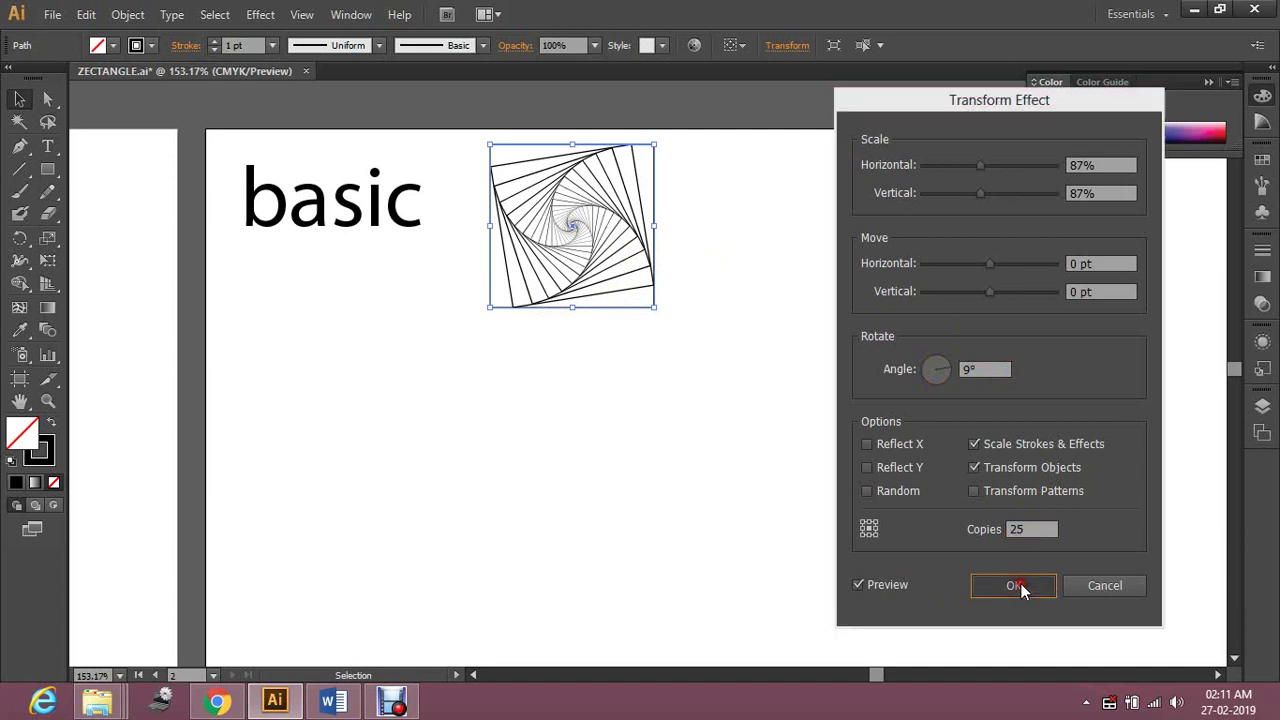
{"action": "left_click", "coordinate": [728, 245]}
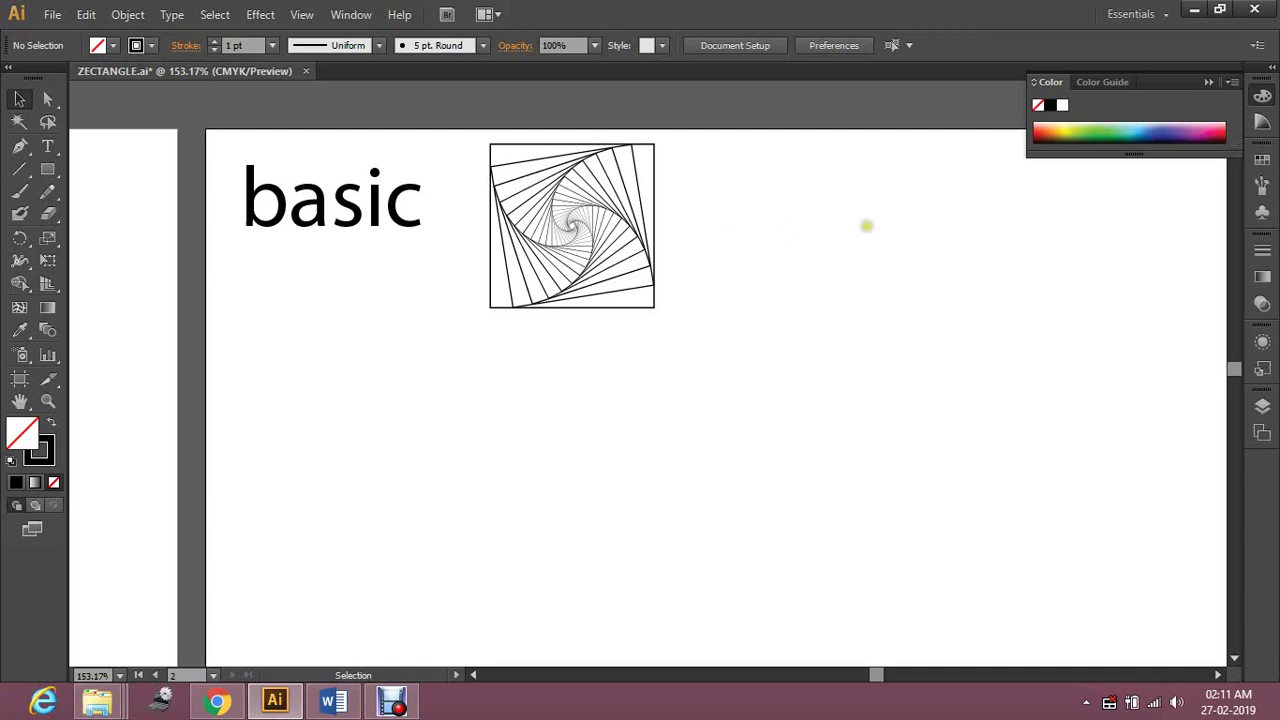
Draw a black-outlined hexagon with the Polygon tool right of the spiral square and select it
{"action": "left_click", "coordinate": [48, 171]}
{"action": "left_click_drag", "start_coordinate": [48, 171], "coordinate": [163, 237]}
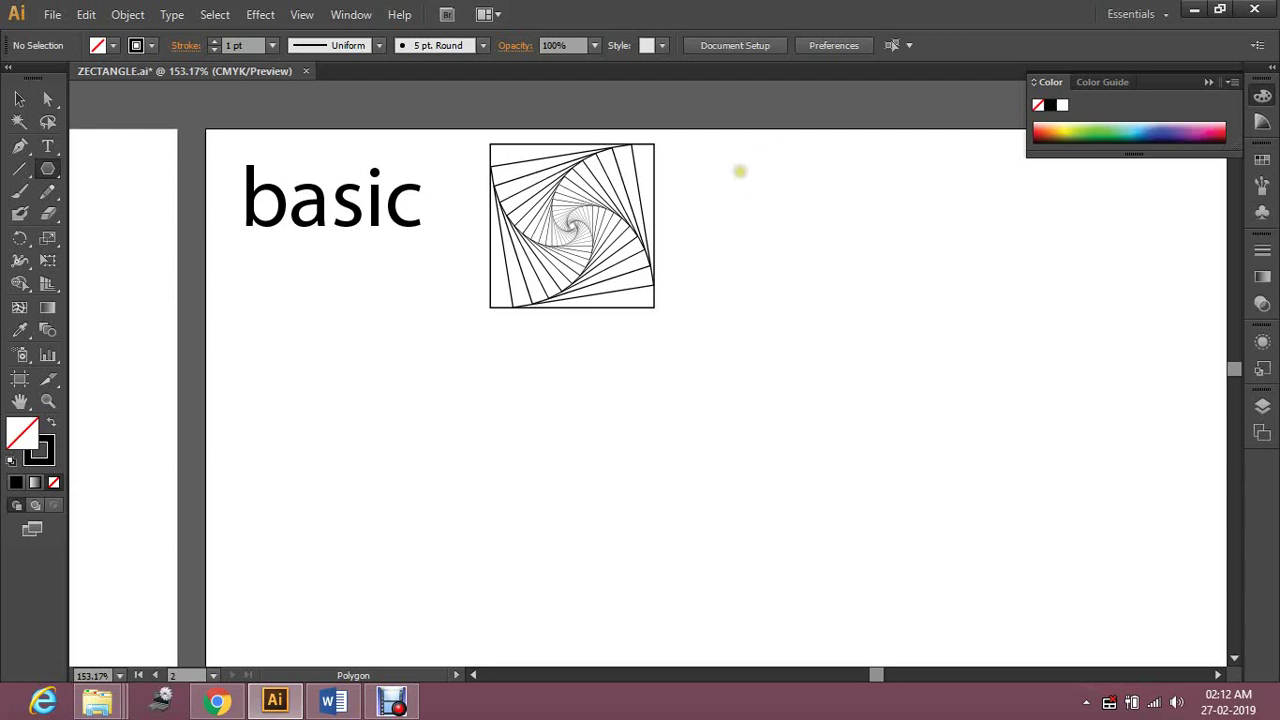
{"action": "left_click_drag", "start_coordinate": [731, 163], "coordinate": [858, 268]}
{"action": "key", "text": "v"}
{"action": "left_click", "coordinate": [948, 237]}
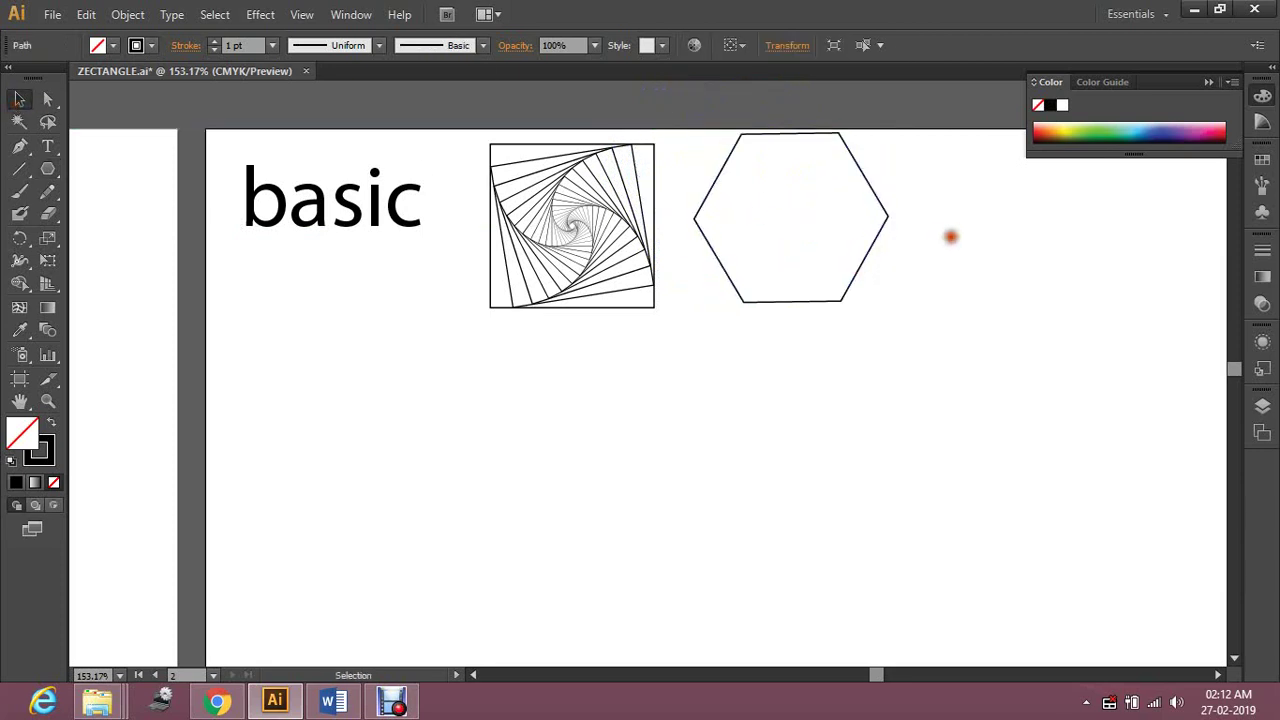
{"action": "left_click", "coordinate": [855, 270]}
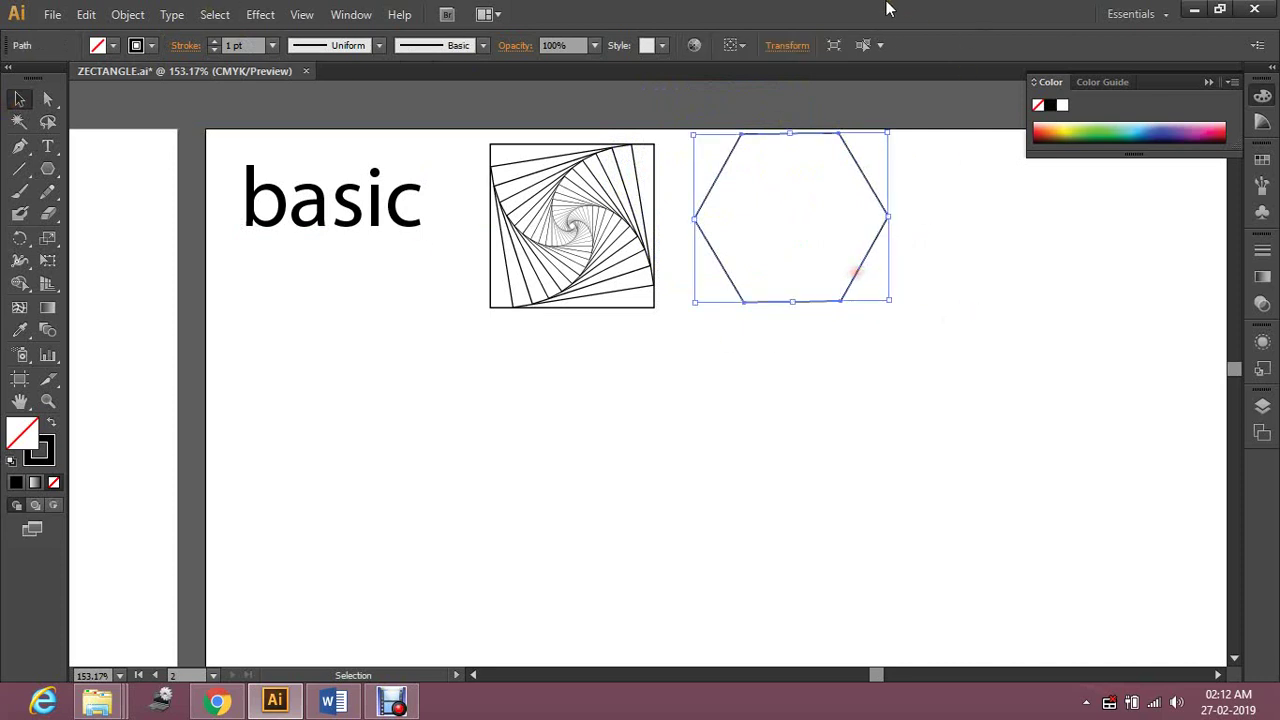
Open the Transform effect for the hexagon with live preview and raise the copy count
{"action": "left_click", "coordinate": [258, 14]}
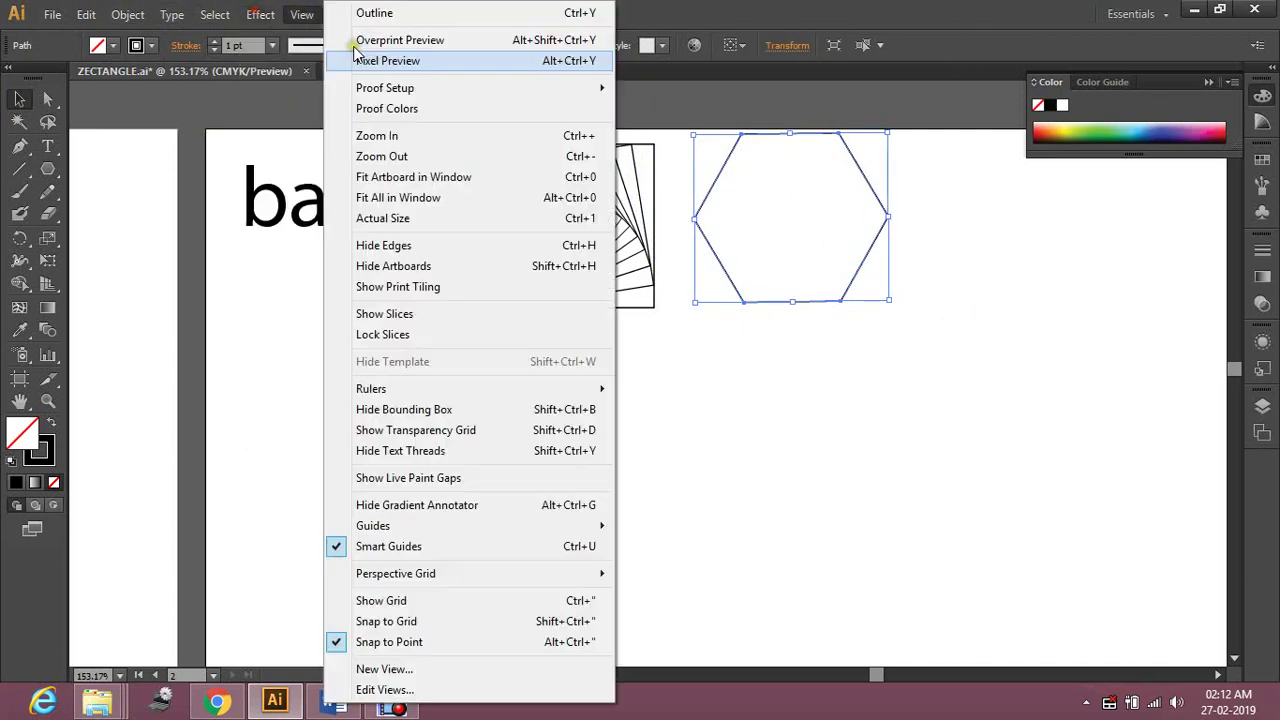
{"action": "mouse_move", "coordinate": [360, 167]}
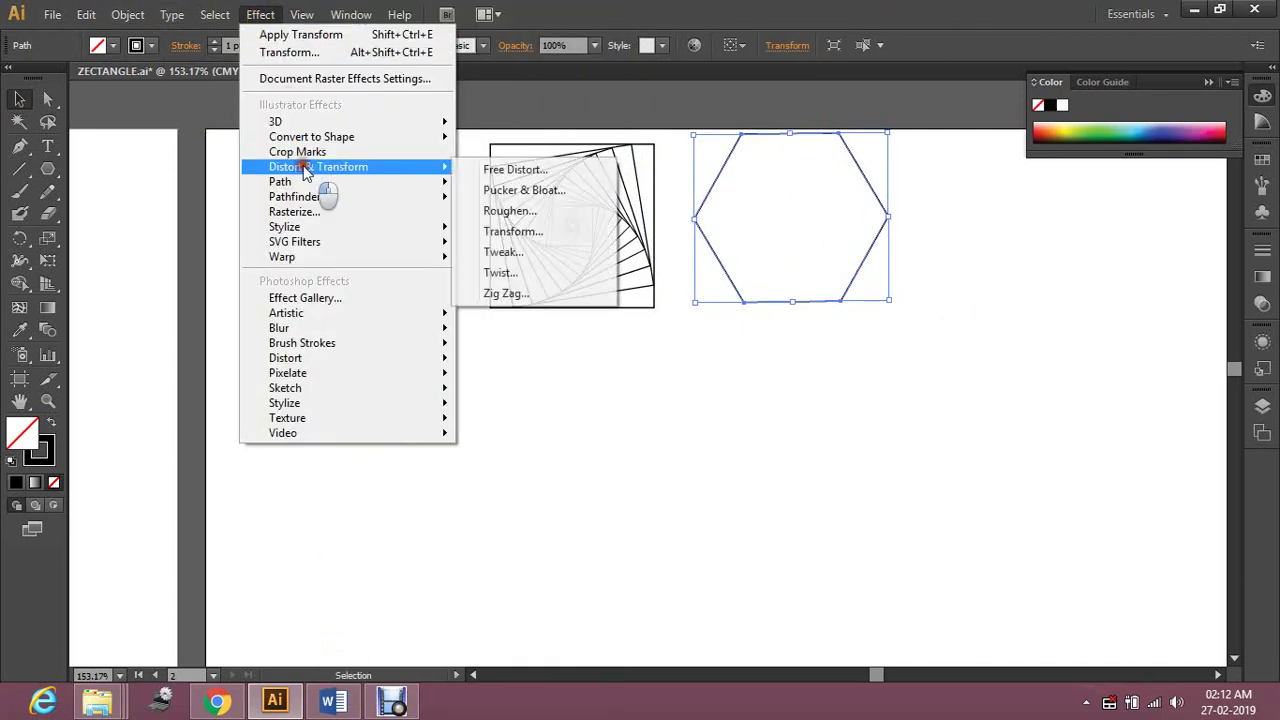
{"action": "left_click", "coordinate": [533, 236]}
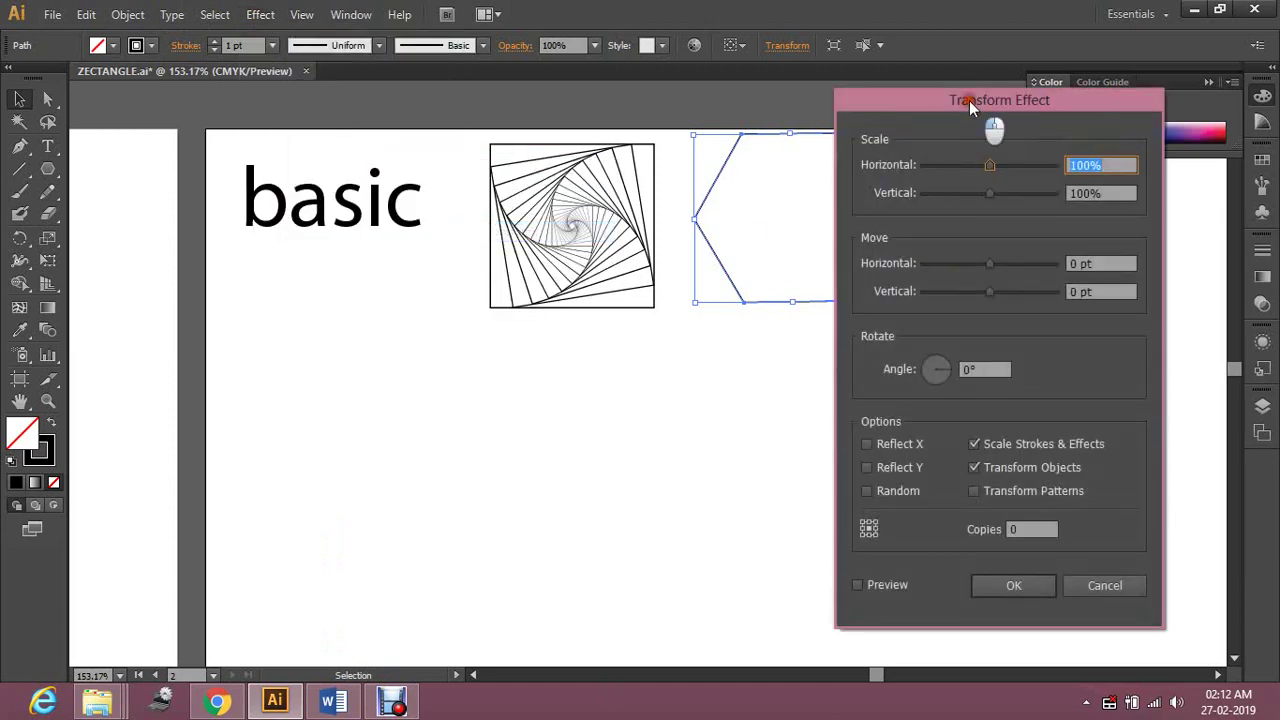
{"action": "left_click_drag", "start_coordinate": [969, 100], "coordinate": [1055, 98]}
{"action": "left_click", "coordinate": [950, 583]}
{"action": "left_click", "coordinate": [1110, 526]}
{"action": "key", "text": "Up"}
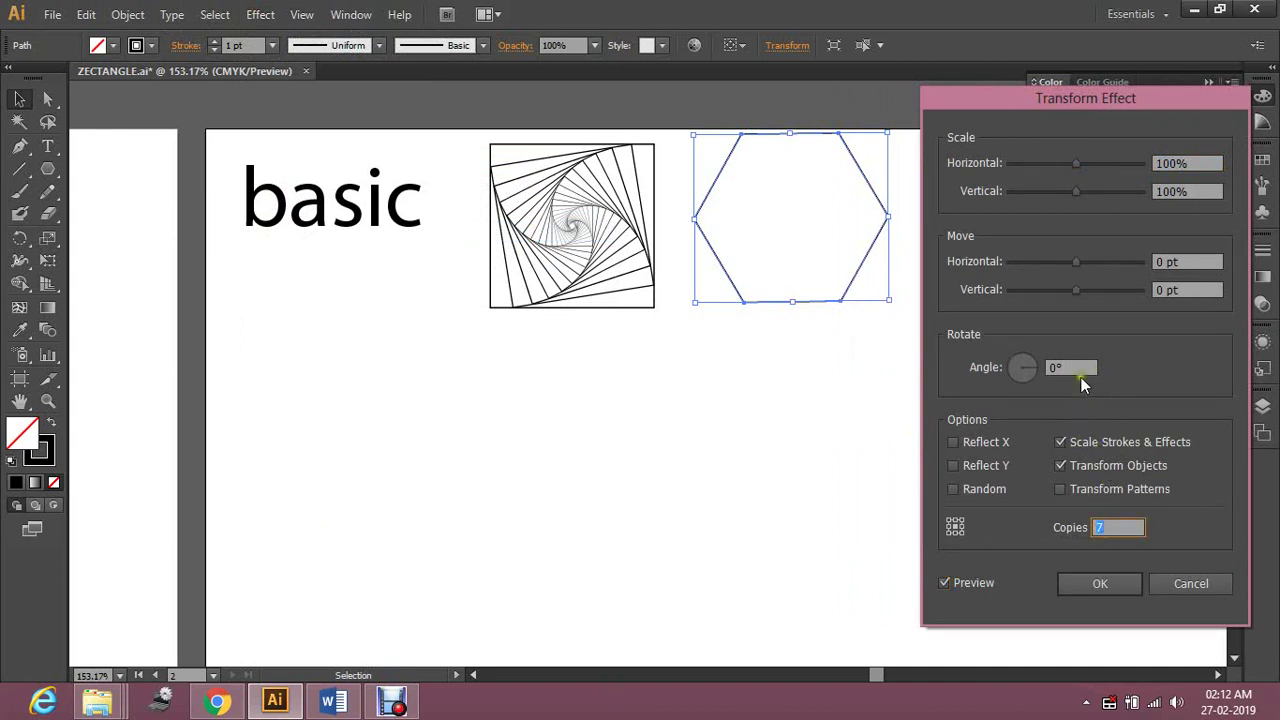
Try lower horizontal and vertical scale values, down to around 82% and 81%
{"action": "left_click", "coordinate": [1206, 164]}
{"action": "key", "text": "Down"}
{"action": "key", "text": "Down"}
{"action": "key", "text": "Down"}
{"action": "key", "text": "Down"}
{"action": "key", "text": "Down"}
{"action": "key", "text": "Down"}
{"action": "key", "text": "Down"}
{"action": "key", "text": "Down"}
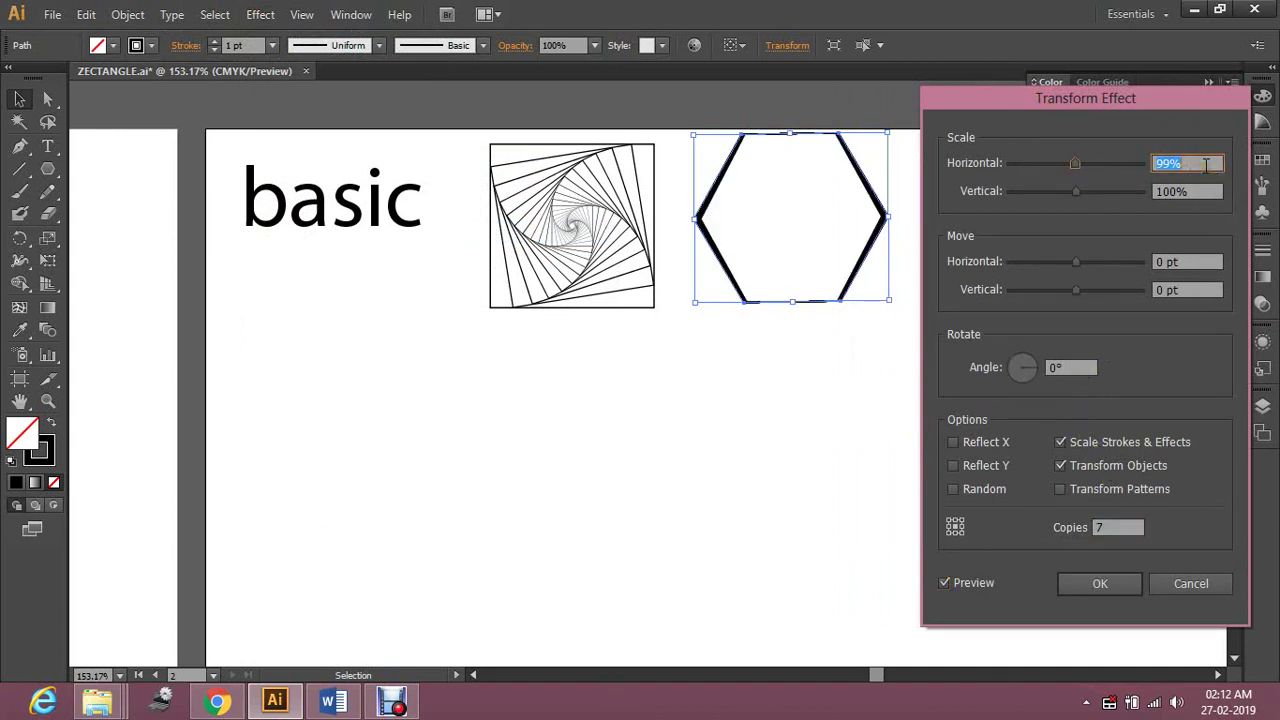
{"action": "left_click", "coordinate": [1215, 190]}
{"action": "key", "text": "Down"}
{"action": "key", "text": "Down"}
{"action": "key", "text": "Down"}
{"action": "key", "text": "Down"}
{"action": "key", "text": "Down"}
{"action": "key", "text": "Down"}
{"action": "key", "text": "Down"}
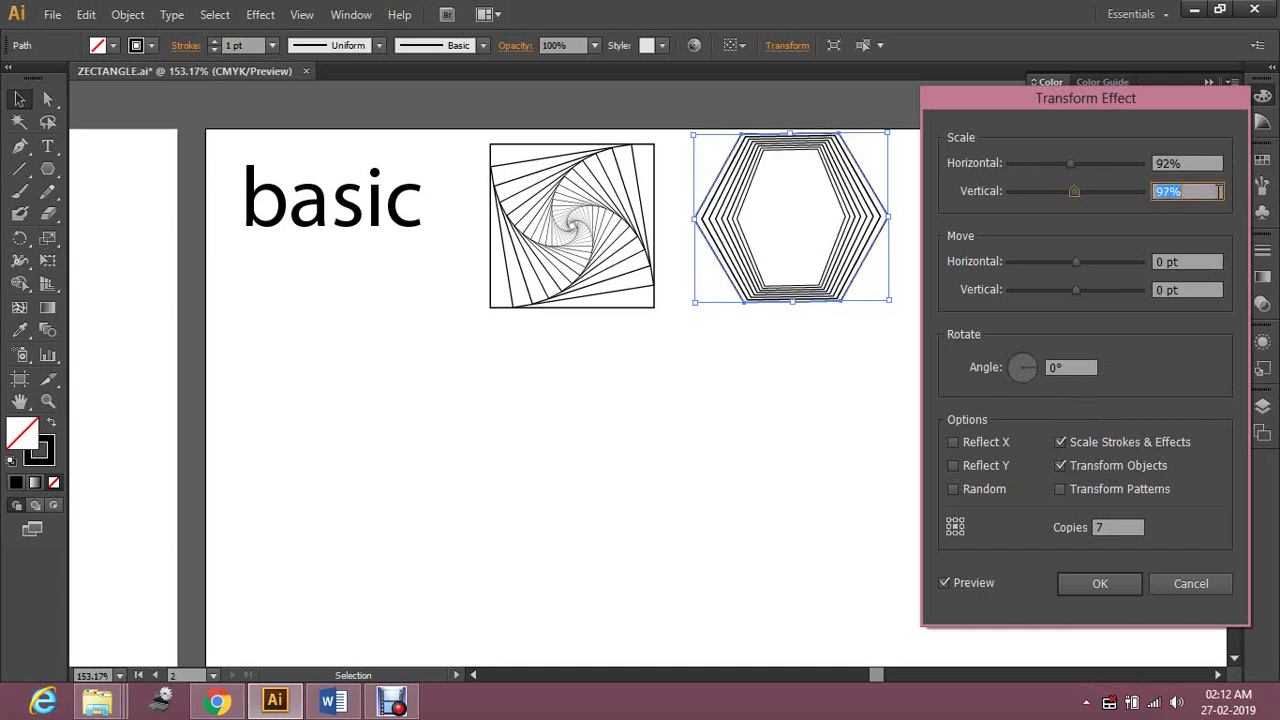
{"action": "key", "text": "Down"}
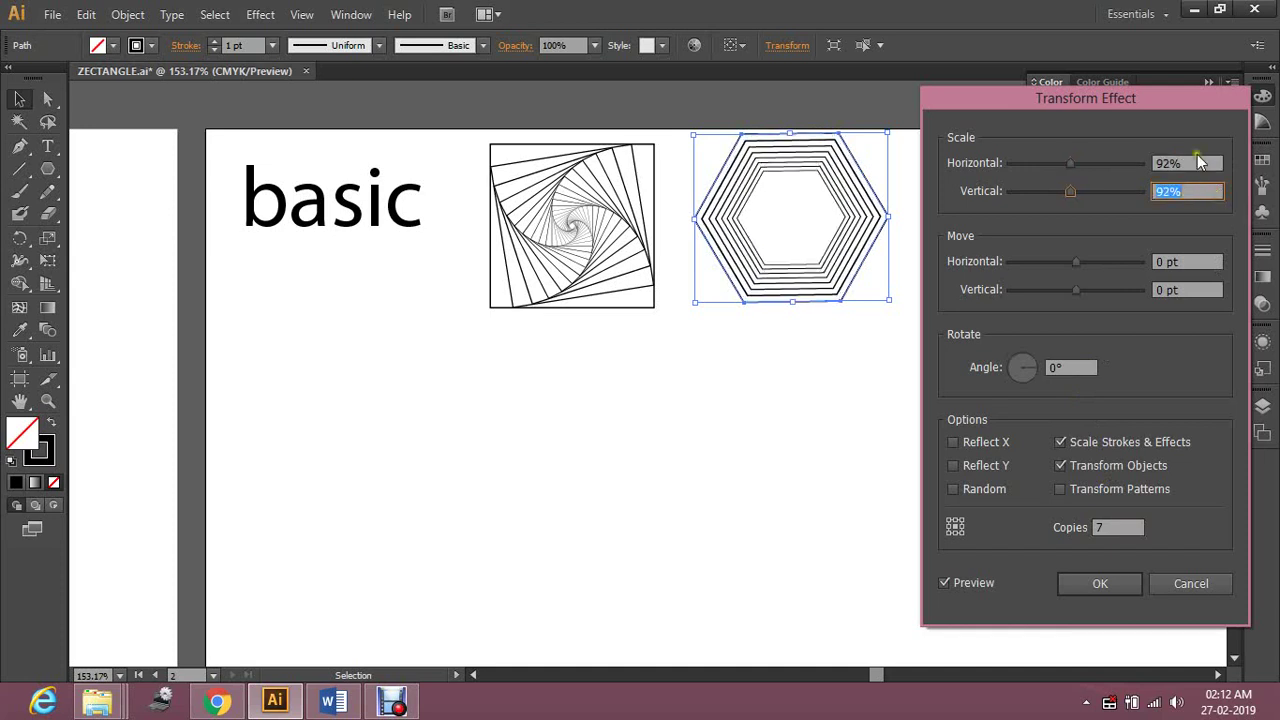
{"action": "left_click", "coordinate": [1199, 162]}
{"action": "key", "text": "Down"}
{"action": "key", "text": "Down"}
{"action": "key", "text": "Down"}
{"action": "key", "text": "Down"}
{"action": "key", "text": "Down"}
{"action": "key", "text": "Down"}
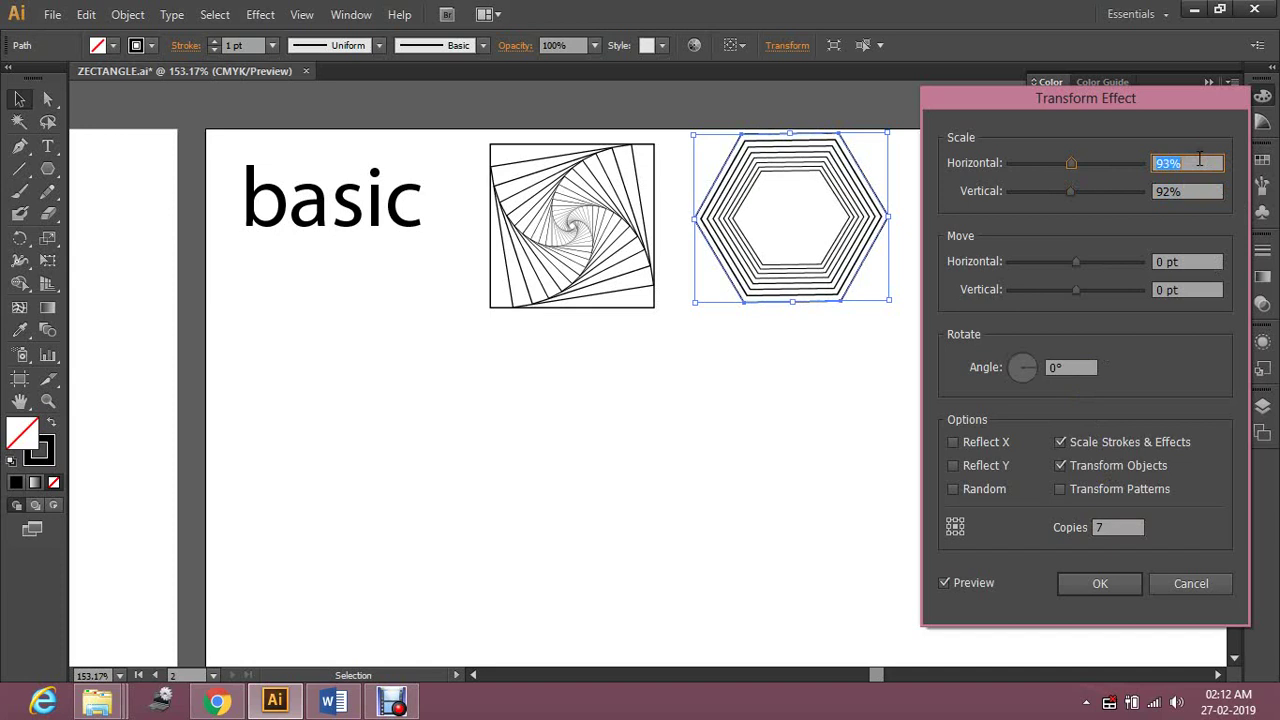
{"action": "key", "text": "Down"}
{"action": "key", "text": "Down"}
{"action": "key", "text": "Down"}
{"action": "key", "text": "Down"}
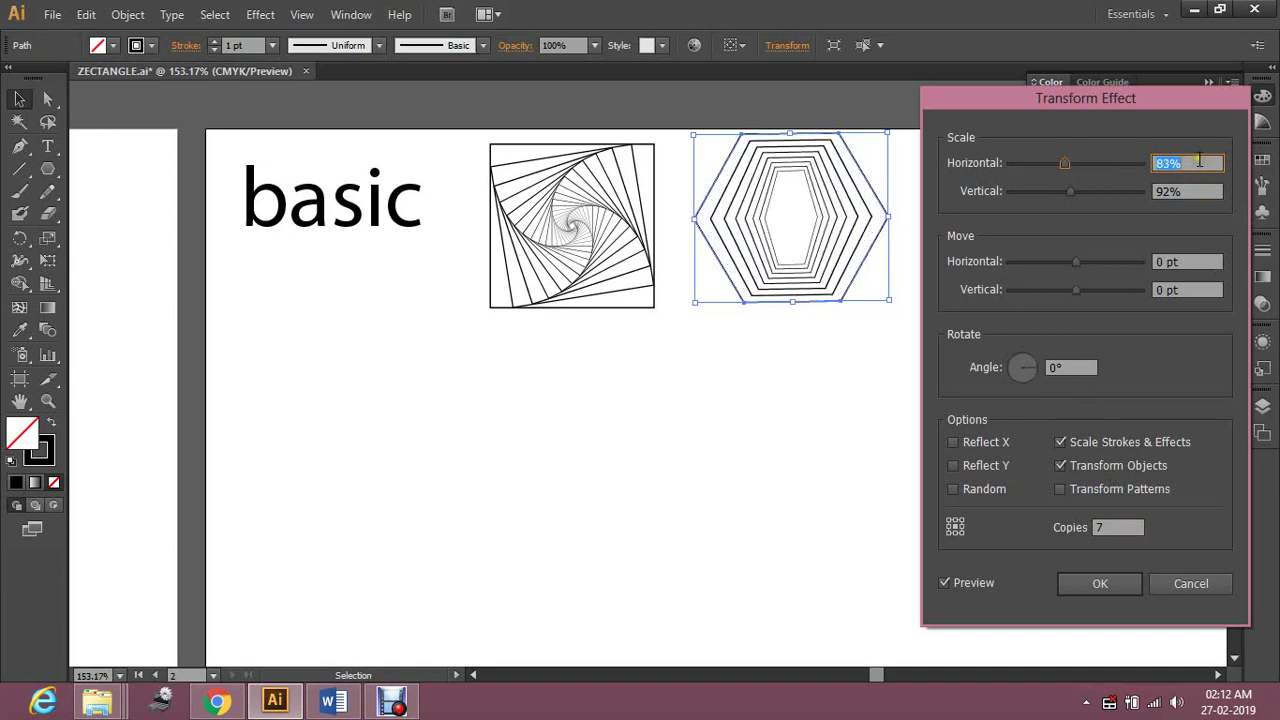
{"action": "left_click", "coordinate": [1199, 191]}
{"action": "key", "text": "Down"}
{"action": "key", "text": "Down"}
{"action": "key", "text": "Down"}
{"action": "key", "text": "Down"}
{"action": "key", "text": "Down"}
{"action": "key", "text": "Down"}
{"action": "key", "text": "Down"}
{"action": "key", "text": "Down"}
{"action": "key", "text": "Down"}
{"action": "key", "text": "Down"}
{"action": "key", "text": "Down"}
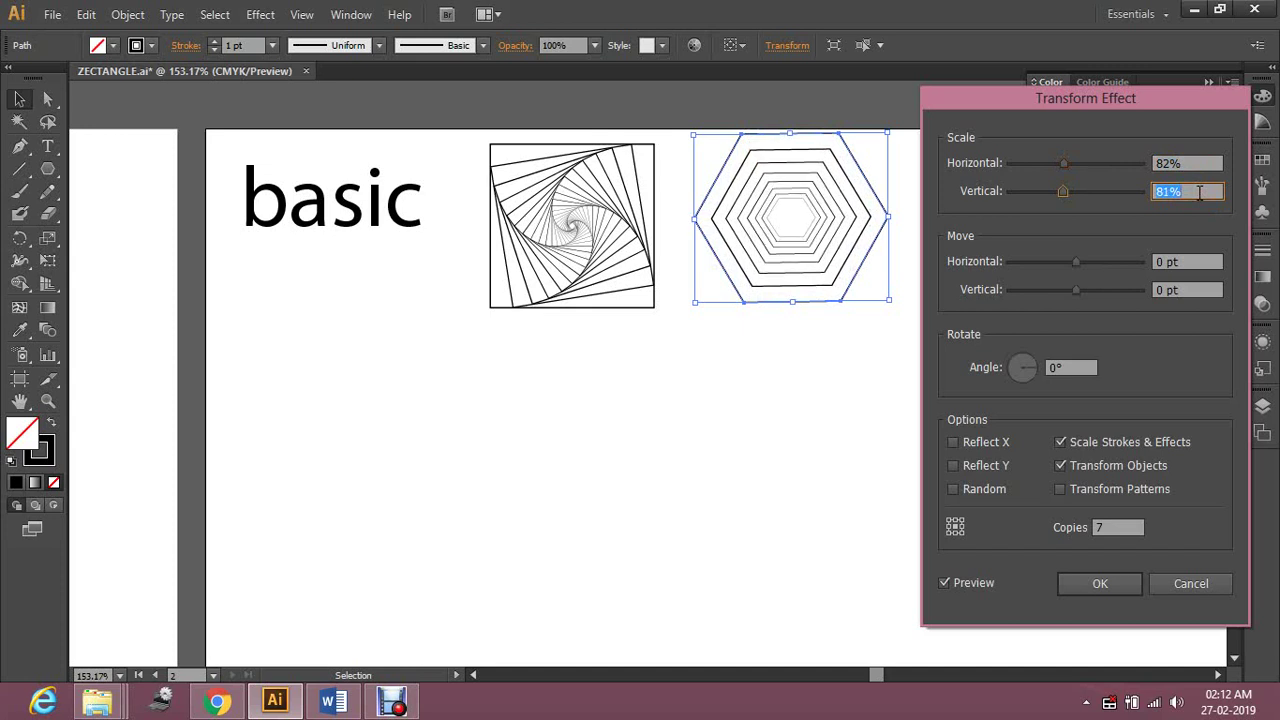
Try rotation angles up to 22° and bring both scale values back up to 90%
{"action": "left_click", "coordinate": [1088, 367]}
{"action": "key", "text": "Up"}
{"action": "key", "text": "Up"}
{"action": "key", "text": "Up"}
{"action": "key", "text": "Up"}
{"action": "key", "text": "Up"}
{"action": "key", "text": "Up"}
{"action": "key", "text": "Up"}
{"action": "key", "text": "Up"}
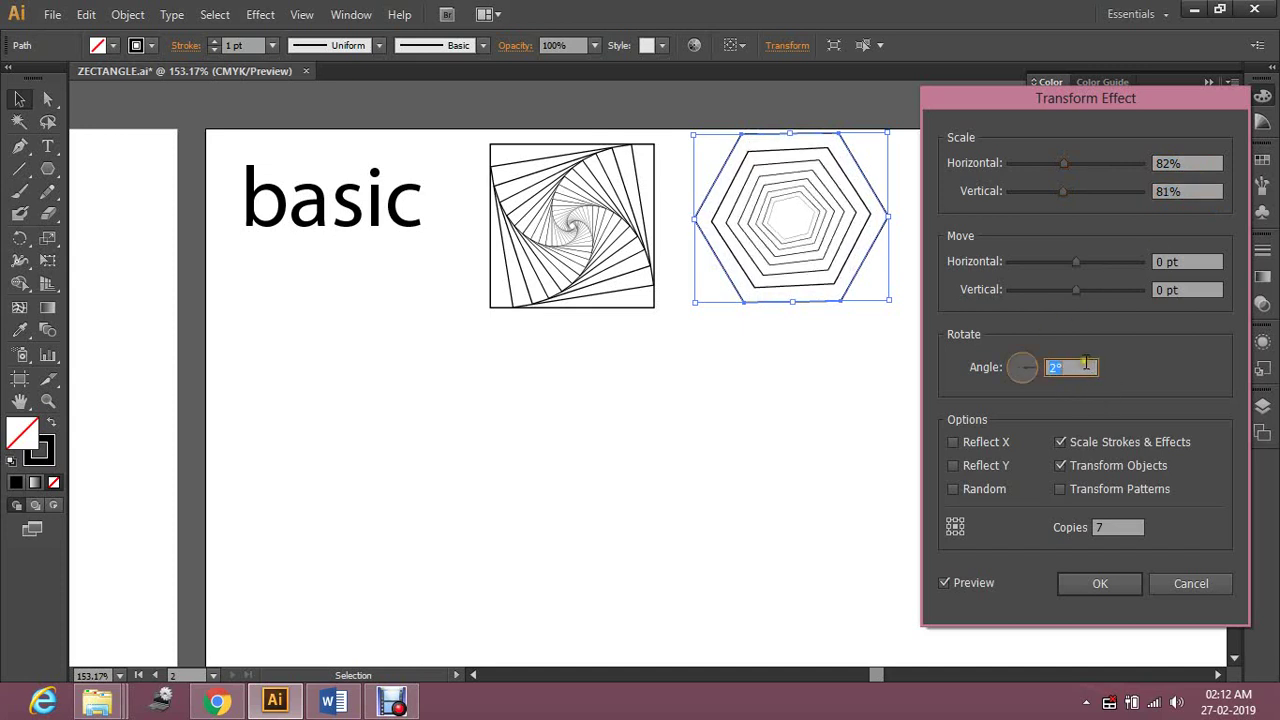
{"action": "key", "text": "Up"}
{"action": "key", "text": "Up"}
{"action": "key", "text": "Up"}
{"action": "key", "text": "Up"}
{"action": "key", "text": "Up"}
{"action": "key", "text": "Up"}
{"action": "key", "text": "Up"}
{"action": "key", "text": "Up"}
{"action": "key", "text": "Up"}
{"action": "key", "text": "Up"}
{"action": "key", "text": "Up"}
{"action": "key", "text": "Up"}
{"action": "key", "text": "Up"}
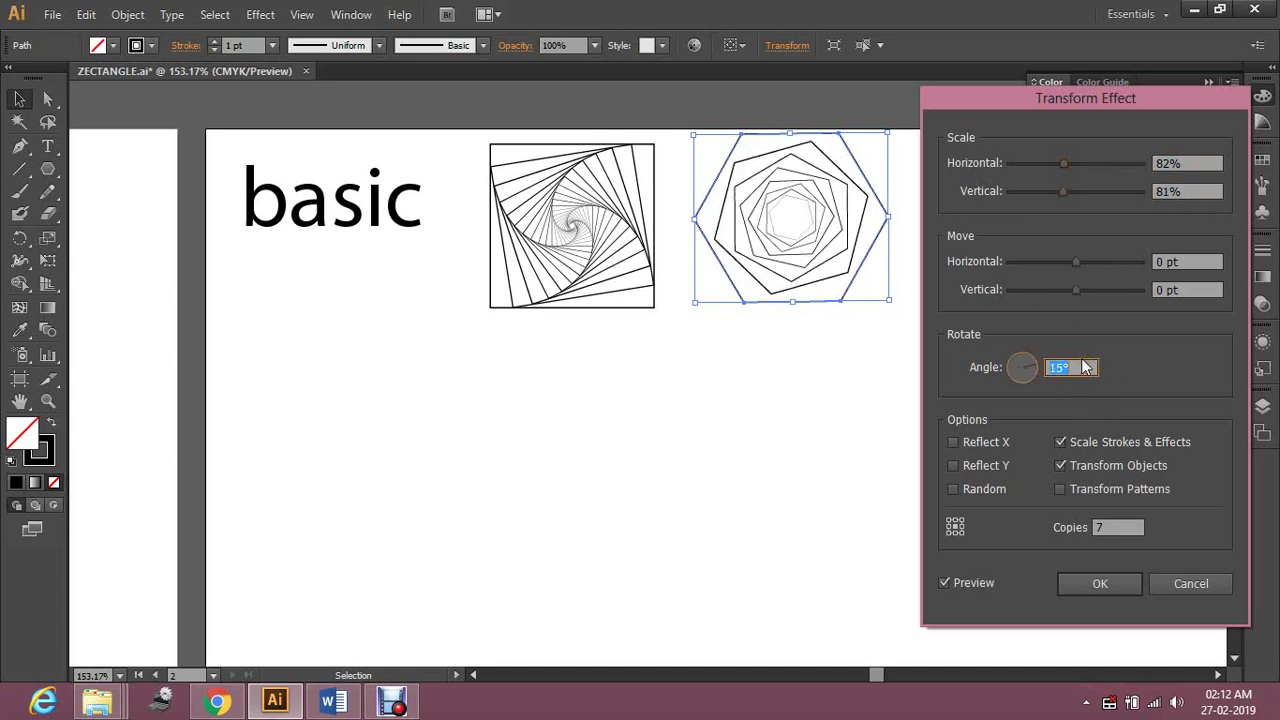
{"action": "key", "text": "Up"}
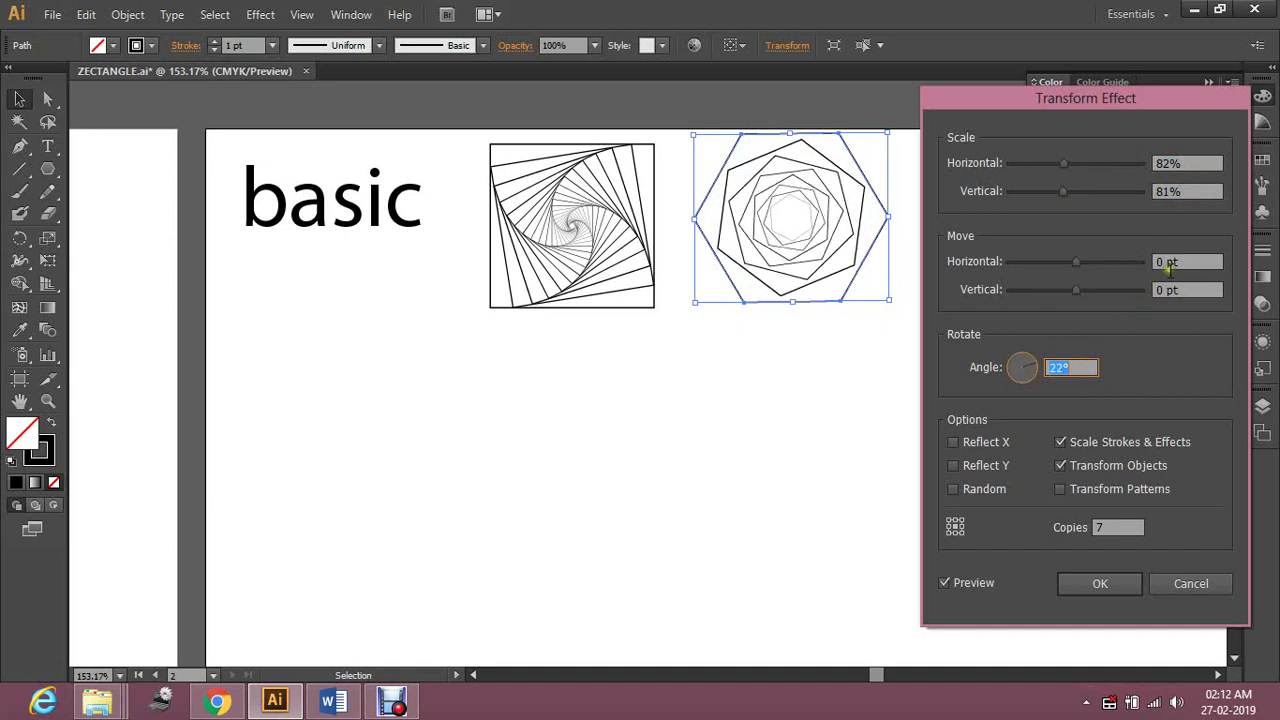
{"action": "left_click", "coordinate": [1210, 162]}
{"action": "key", "text": "Up"}
{"action": "key", "text": "Up"}
{"action": "key", "text": "Up"}
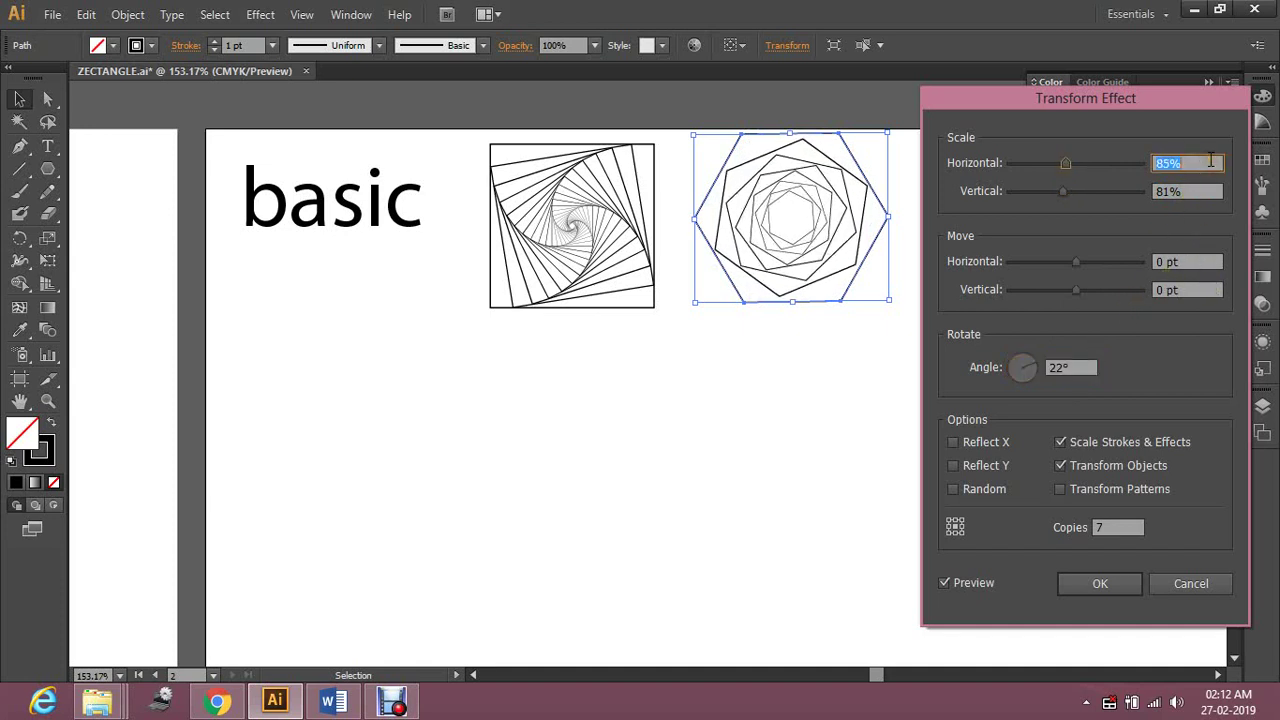
{"action": "key", "text": "Up"}
{"action": "key", "text": "Up"}
{"action": "key", "text": "Up"}
{"action": "key", "text": "Up"}
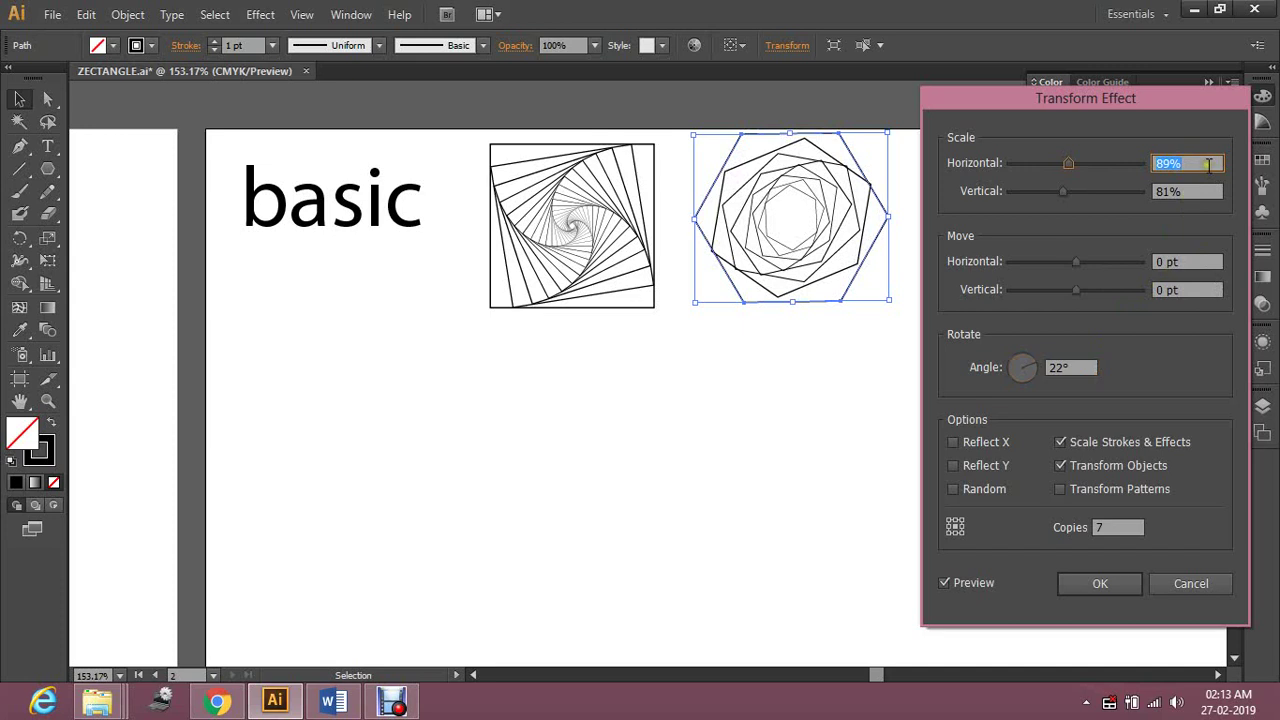
{"action": "key", "text": "Up"}
{"action": "left_click", "coordinate": [1208, 191]}
{"action": "key", "text": "Up"}
{"action": "key", "text": "Up"}
{"action": "key", "text": "Up"}
{"action": "key", "text": "Up"}
{"action": "key", "text": "Up"}
{"action": "key", "text": "Up"}
{"action": "key", "text": "Up"}
{"action": "key", "text": "Up"}
{"action": "key", "text": "Up"}
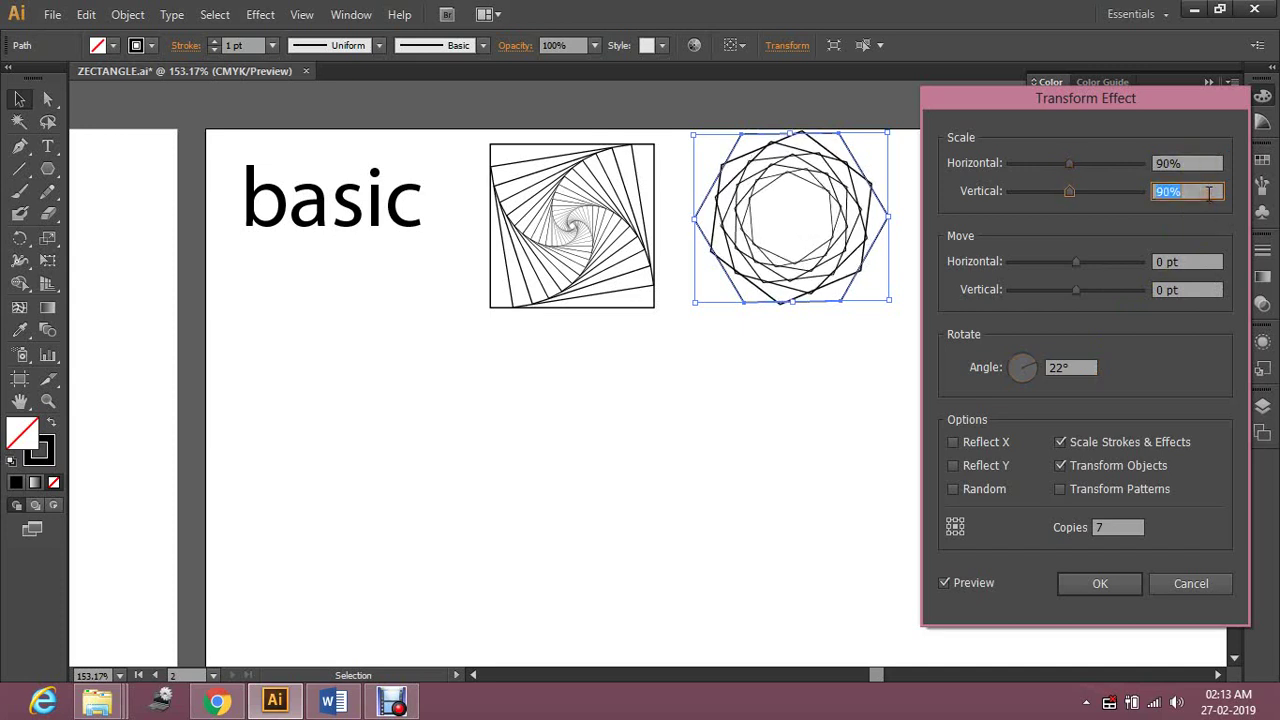
Set the rotation to 14° and copies to 33, then apply the hexagon spiral
{"action": "left_click", "coordinate": [1050, 368]}
{"action": "key", "text": "Down"}
{"action": "key", "text": "Down"}
{"action": "key", "text": "Down"}
{"action": "key", "text": "Down"}
{"action": "key", "text": "Down"}
{"action": "key", "text": "Down"}
{"action": "key", "text": "Down"}
{"action": "key", "text": "Down"}
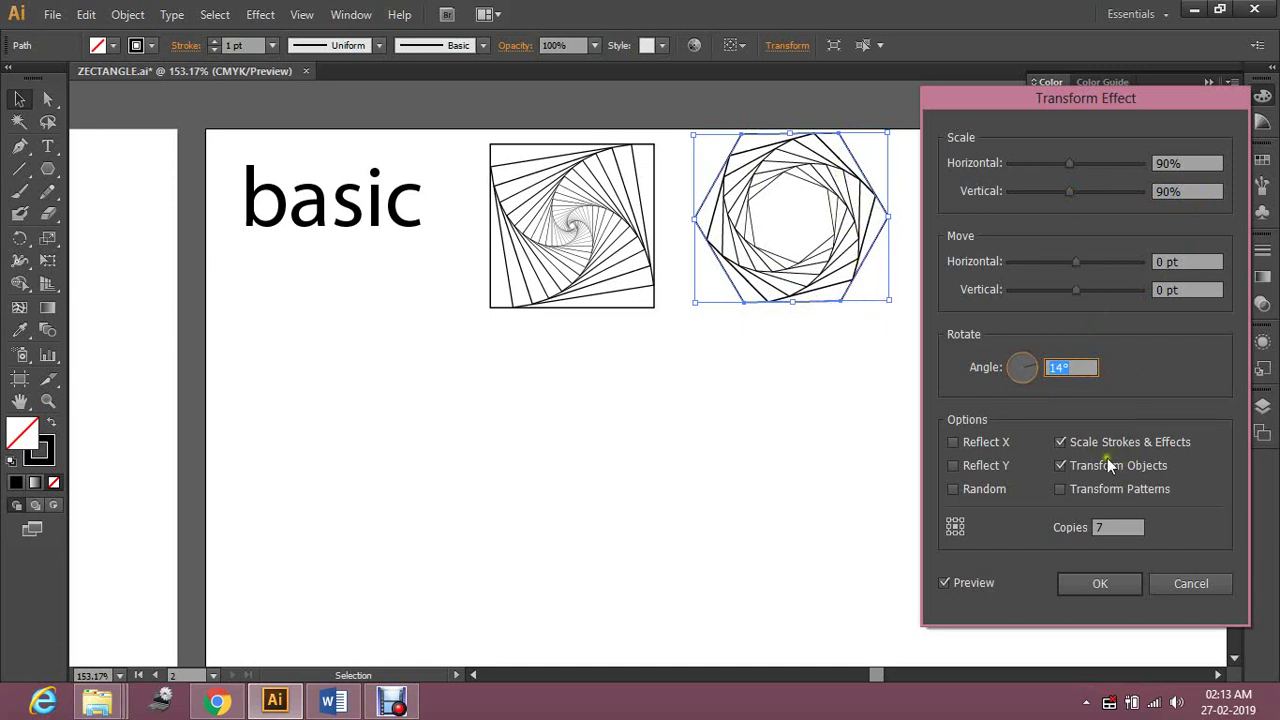
{"action": "left_click", "coordinate": [1122, 527]}
{"action": "key", "text": "Up"}
{"action": "key", "text": "Up"}
{"action": "key", "text": "Up"}
{"action": "key", "text": "Up"}
{"action": "key", "text": "Up"}
{"action": "key", "text": "Up"}
{"action": "key", "text": "Up"}
{"action": "key", "text": "Up"}
{"action": "key", "text": "Up"}
{"action": "key", "text": "Up"}
{"action": "key", "text": "Up"}
{"action": "key", "text": "Up"}
{"action": "key", "text": "Up"}
{"action": "key", "text": "Up"}
{"action": "key", "text": "Up"}
{"action": "key", "text": "Up"}
{"action": "key", "text": "Up"}
{"action": "key", "text": "Up"}
{"action": "key", "text": "Up"}
{"action": "key", "text": "Up"}
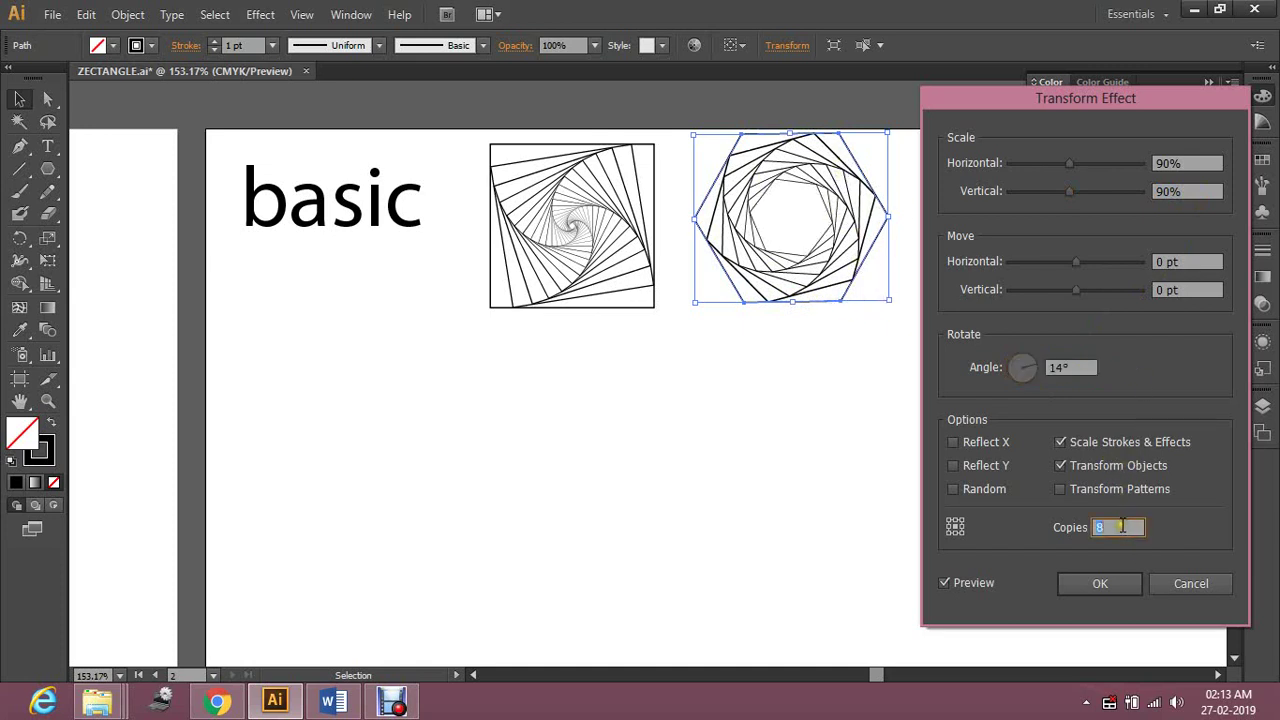
{"action": "left_click", "coordinate": [1102, 584]}
{"action": "left_click", "coordinate": [948, 336]}
Zoom in to inspect the square and hexagon spirals, then zoom out and pan to the title artboard
{"action": "key", "text": "z"}
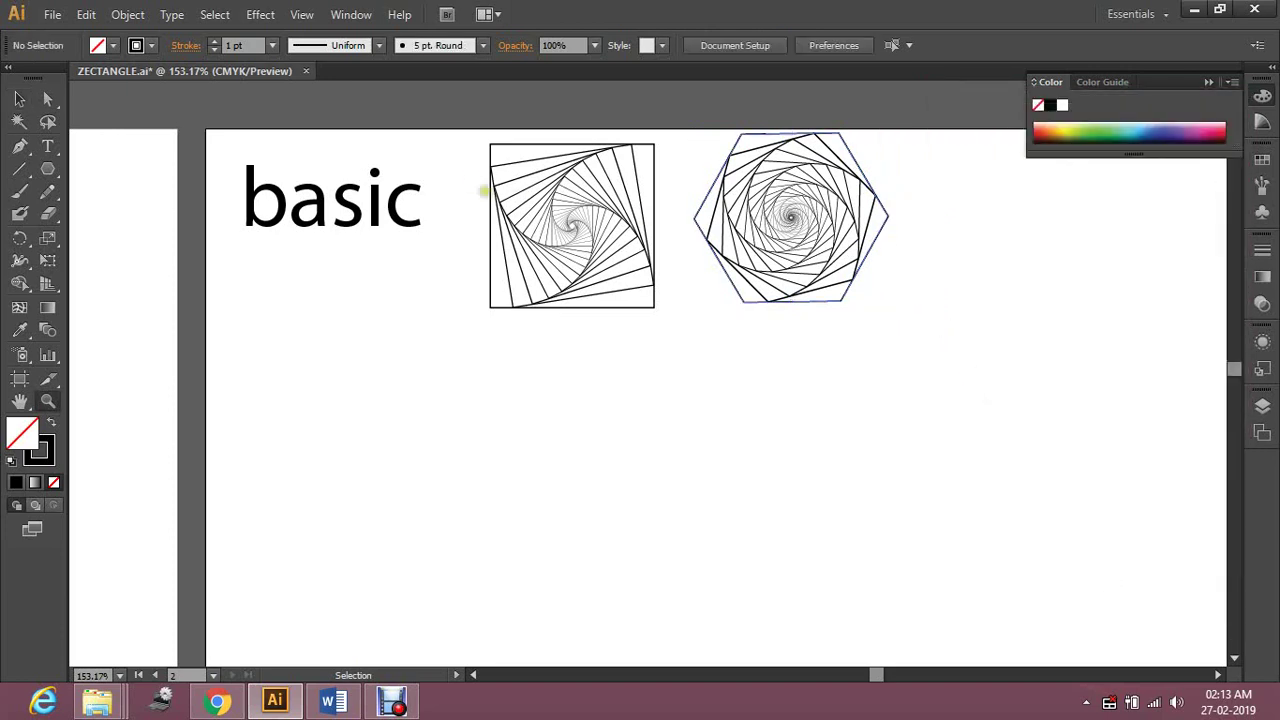
{"action": "left_click_drag", "start_coordinate": [474, 131], "coordinate": [966, 358]}
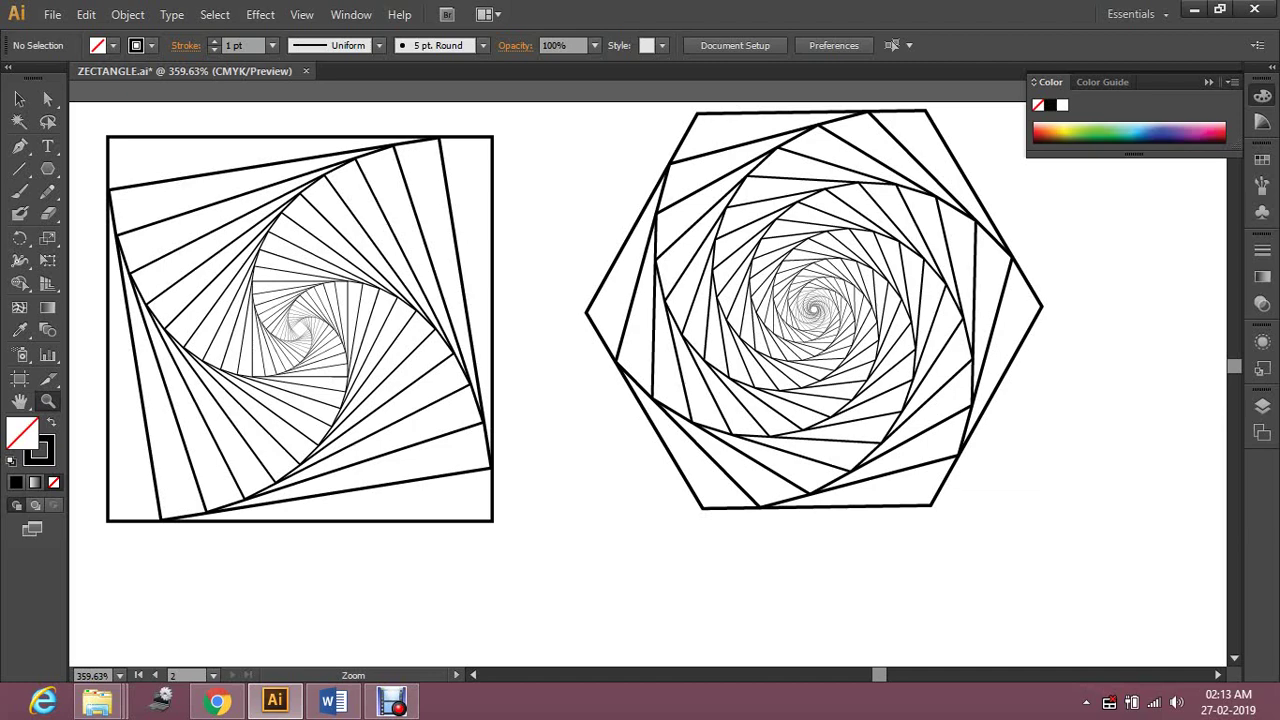
{"action": "key", "text": "ctrl+minus"}
{"action": "key", "text": "ctrl+minus"}
{"action": "left_click_drag", "start_coordinate": [546, 312], "coordinate": [1062, 163]}
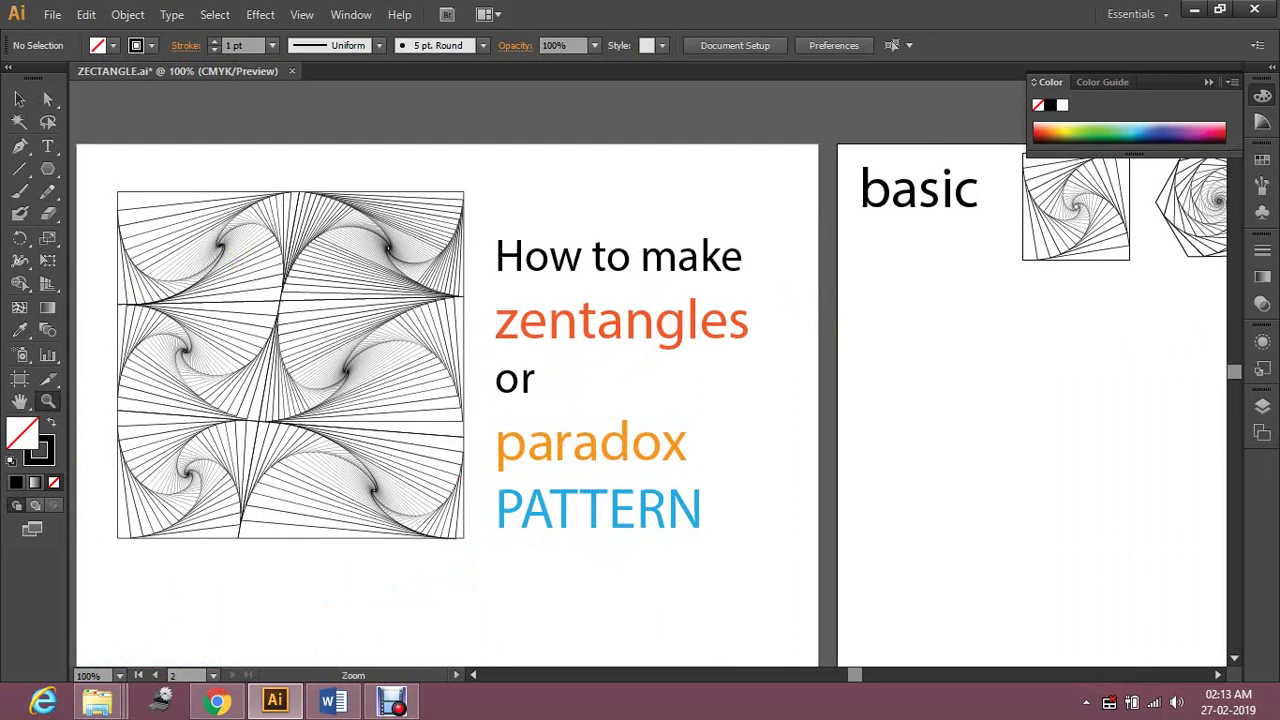
Add the heading 'advanced session' below the basic examples and zoom in on it
{"action": "left_click_drag", "start_coordinate": [1001, 395], "coordinate": [498, 331]}
{"action": "key", "text": "t"}
{"action": "left_click", "coordinate": [391, 271]}
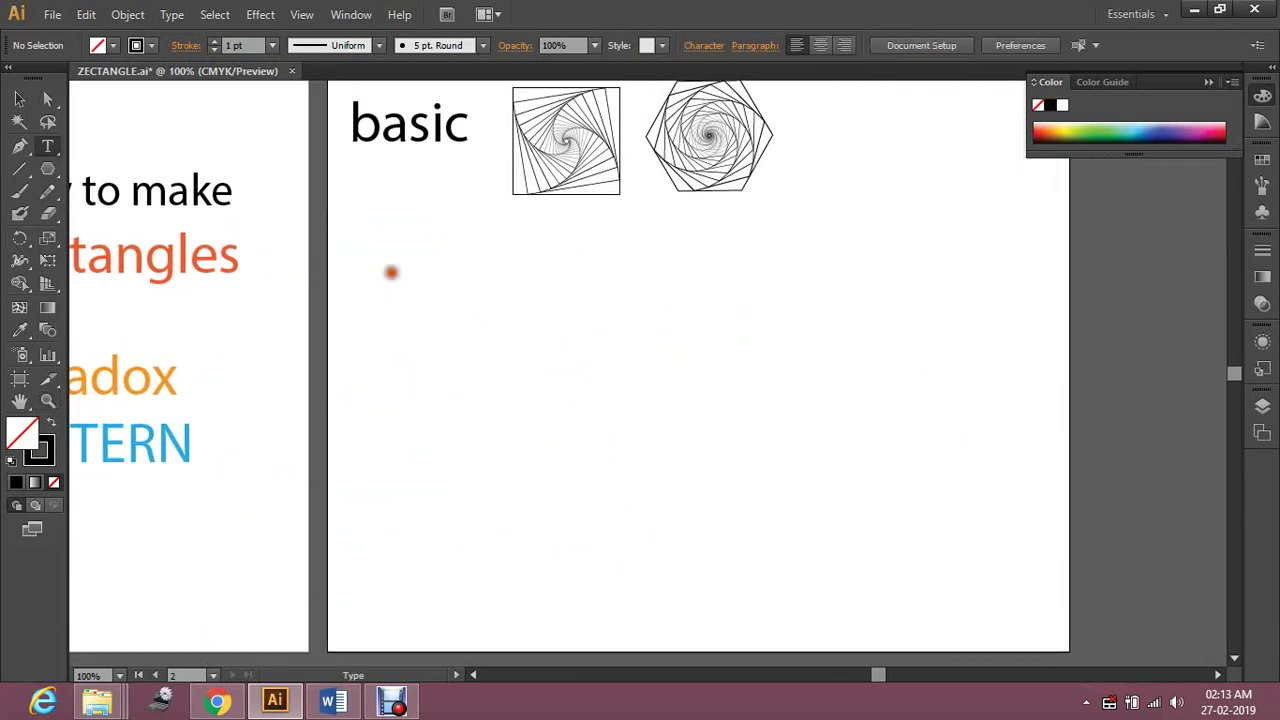
{"action": "type", "text": "advan"}
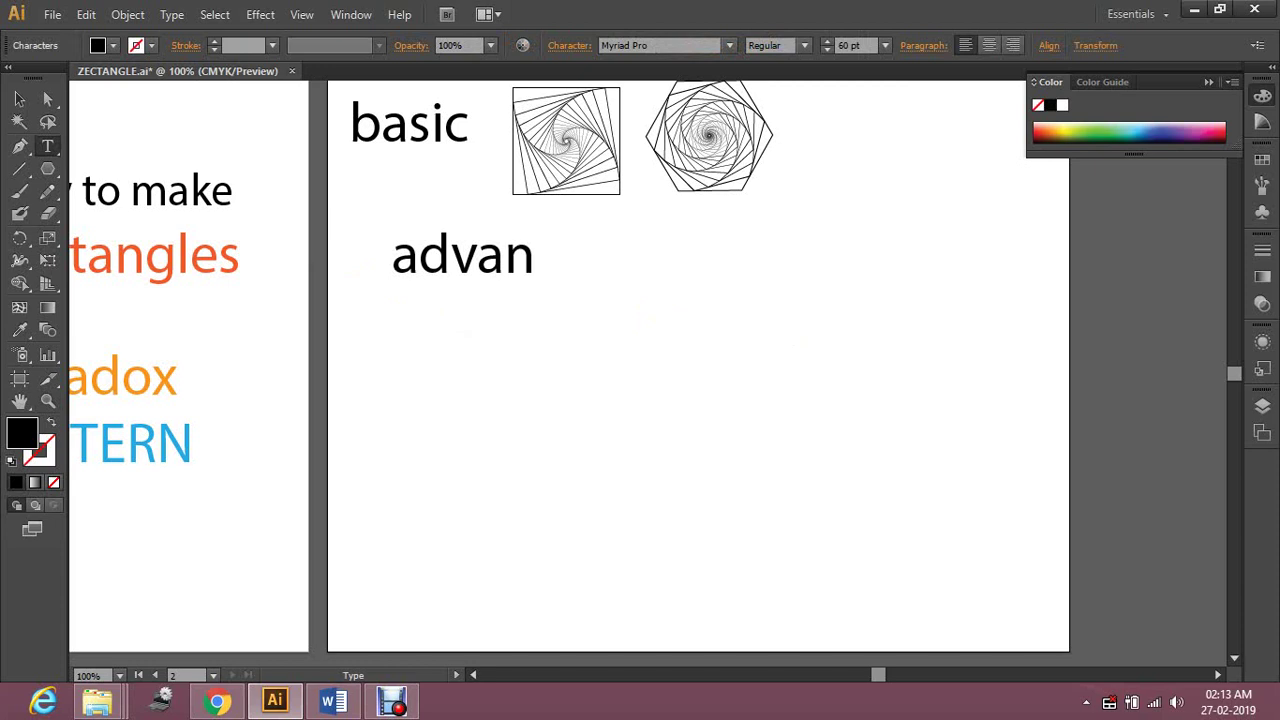
{"action": "type", "text": "ced"}
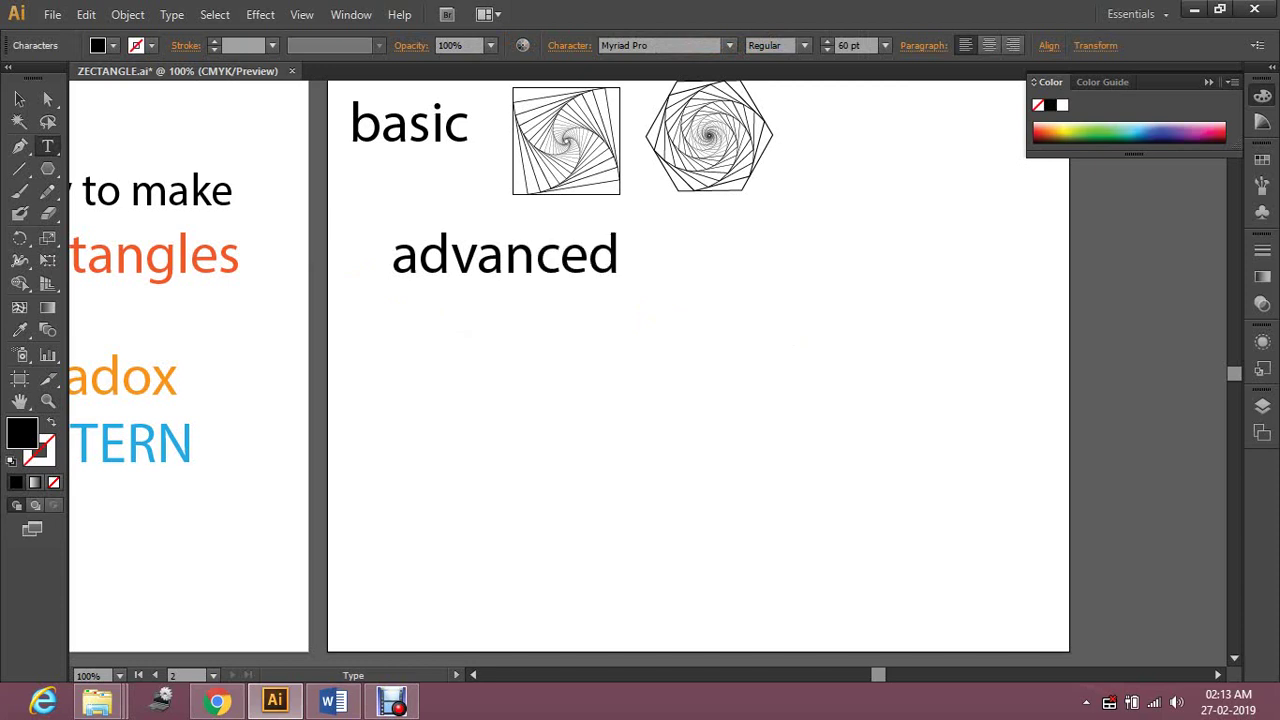
{"action": "type", "text": " ses"}
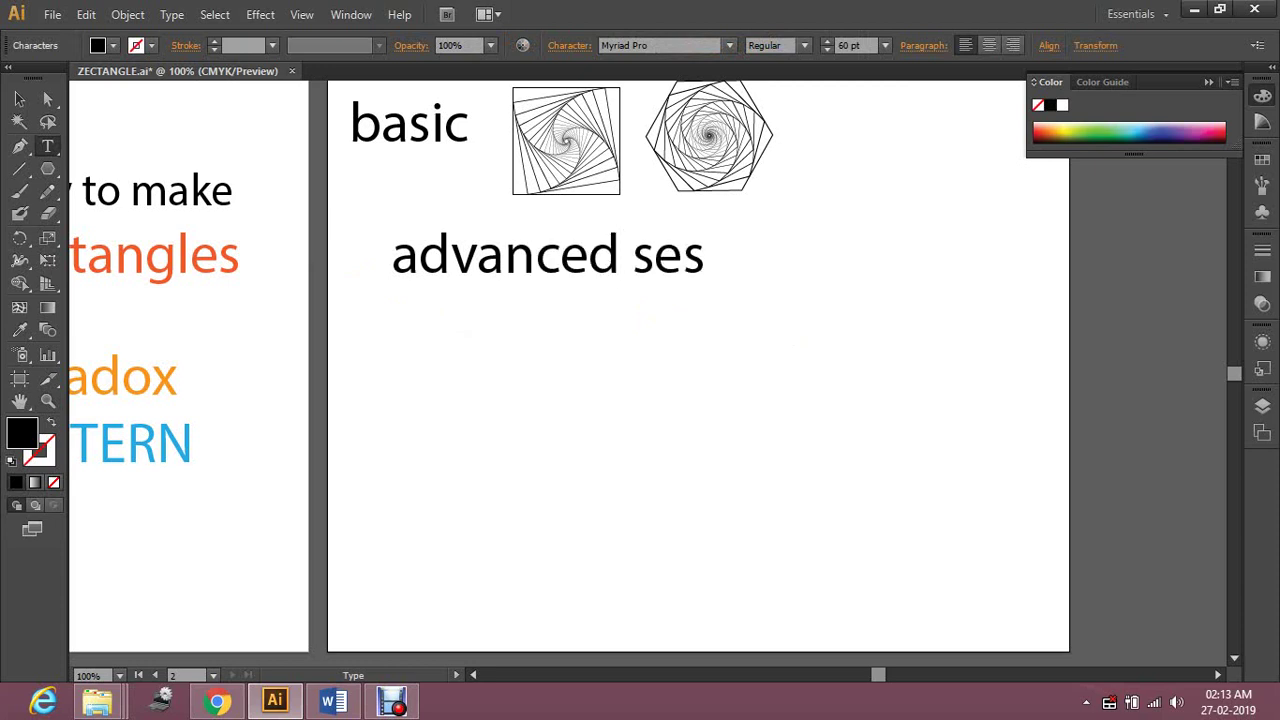
{"action": "type", "text": "sion"}
{"action": "left_click", "coordinate": [20, 100]}
{"action": "left_click", "coordinate": [994, 482]}
{"action": "key", "text": "z"}
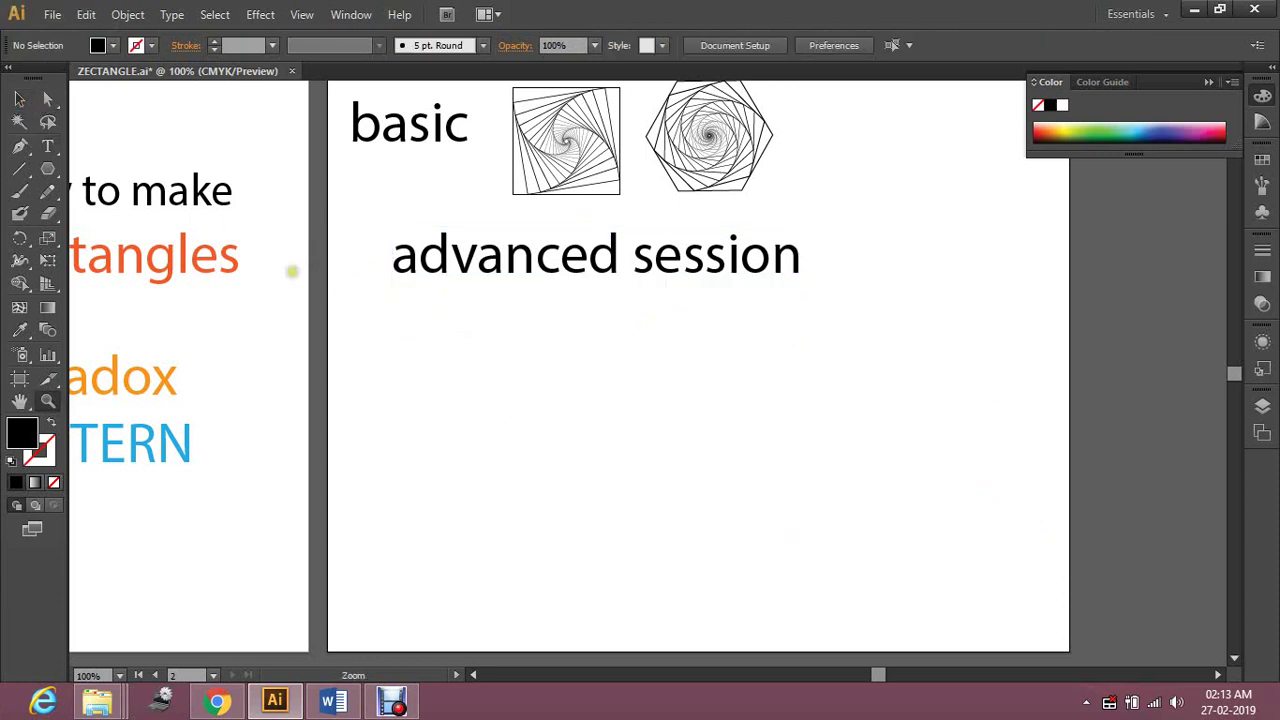
{"action": "left_click_drag", "start_coordinate": [328, 211], "coordinate": [1125, 647]}
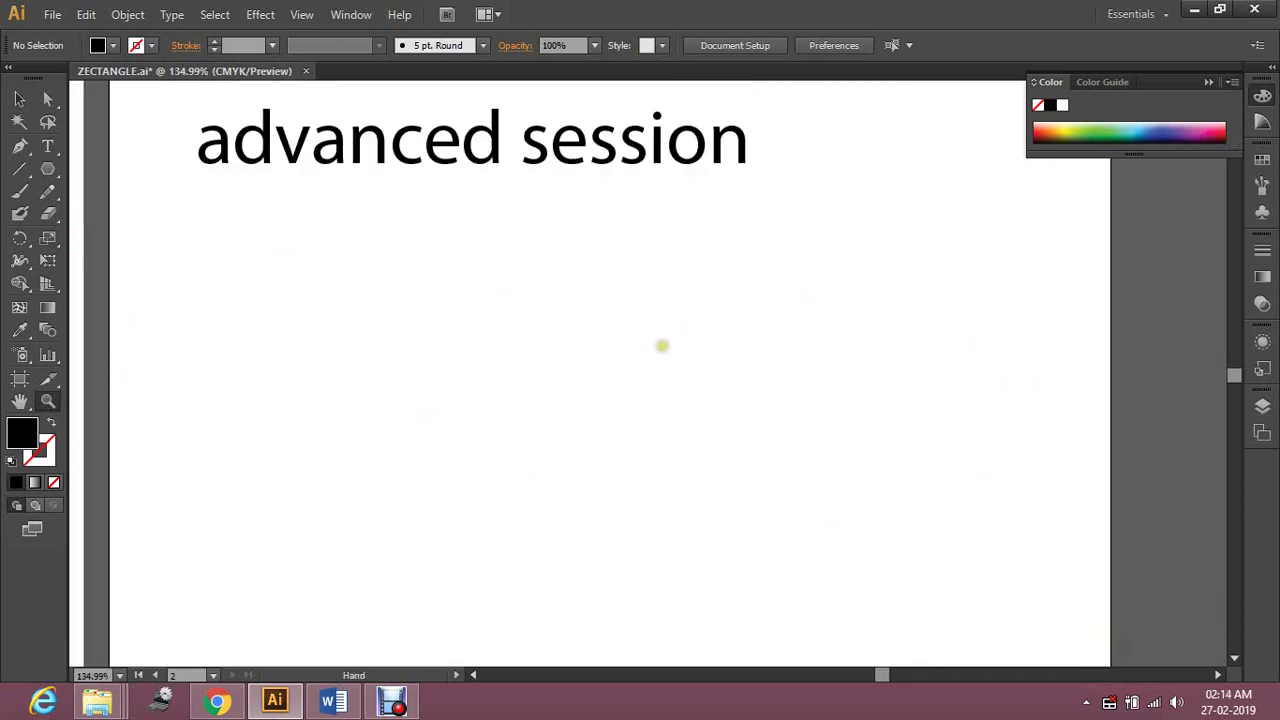
{"action": "left_click_drag", "start_coordinate": [662, 345], "coordinate": [643, 311]}
{"action": "left_click_drag", "start_coordinate": [47, 168], "coordinate": [576, 541]}
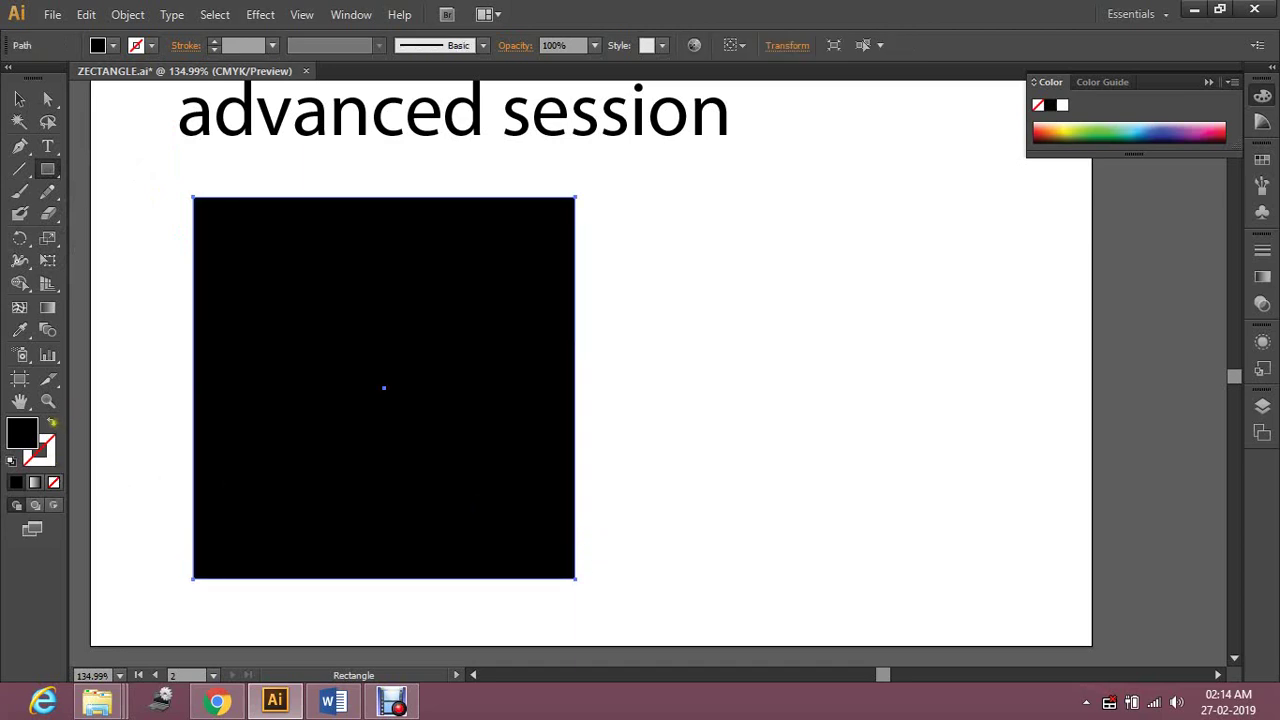
Make the square under the heading an unfilled 1 pt black outline and reselect it
{"action": "key", "text": "shift+x"}
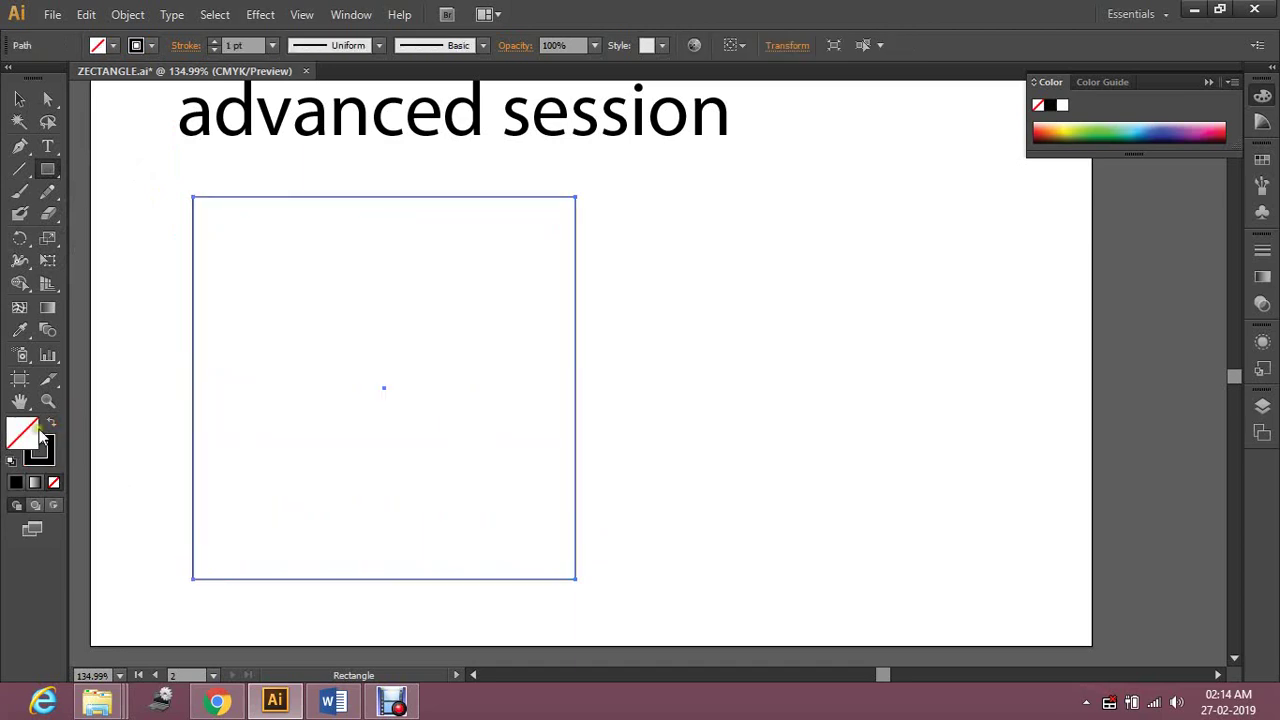
{"action": "left_click", "coordinate": [19, 99]}
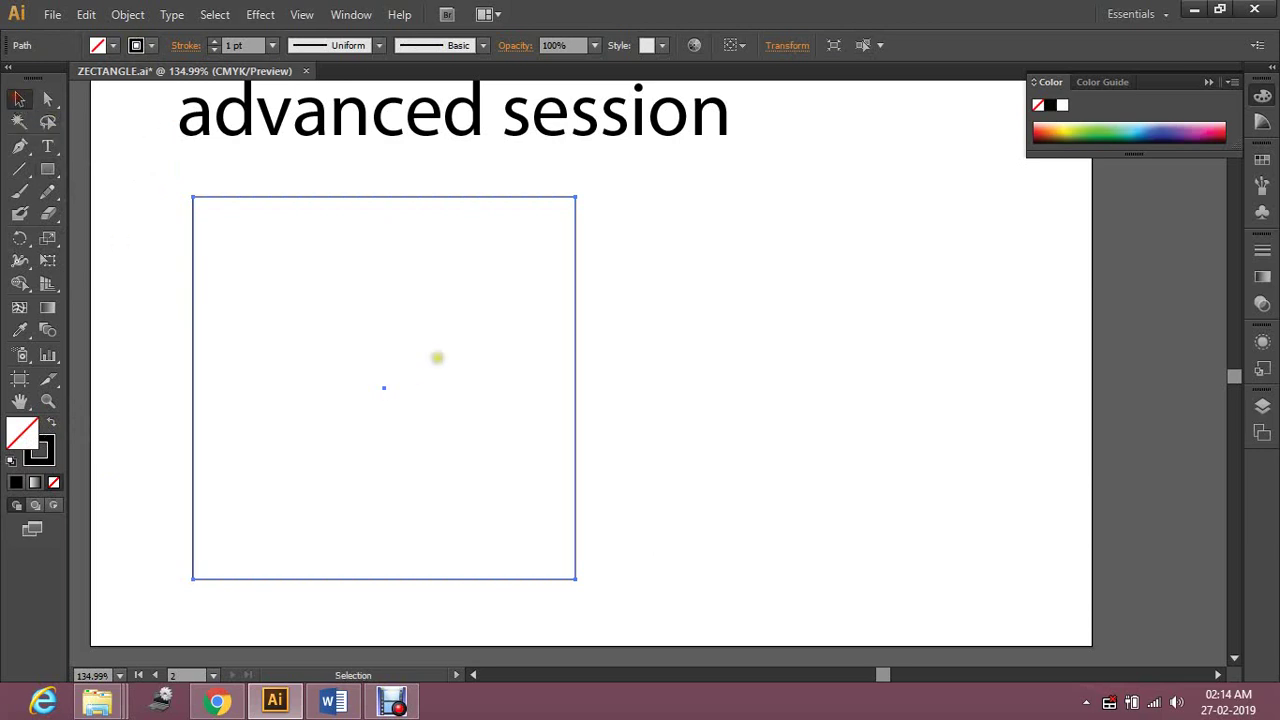
{"action": "left_click", "coordinate": [619, 312]}
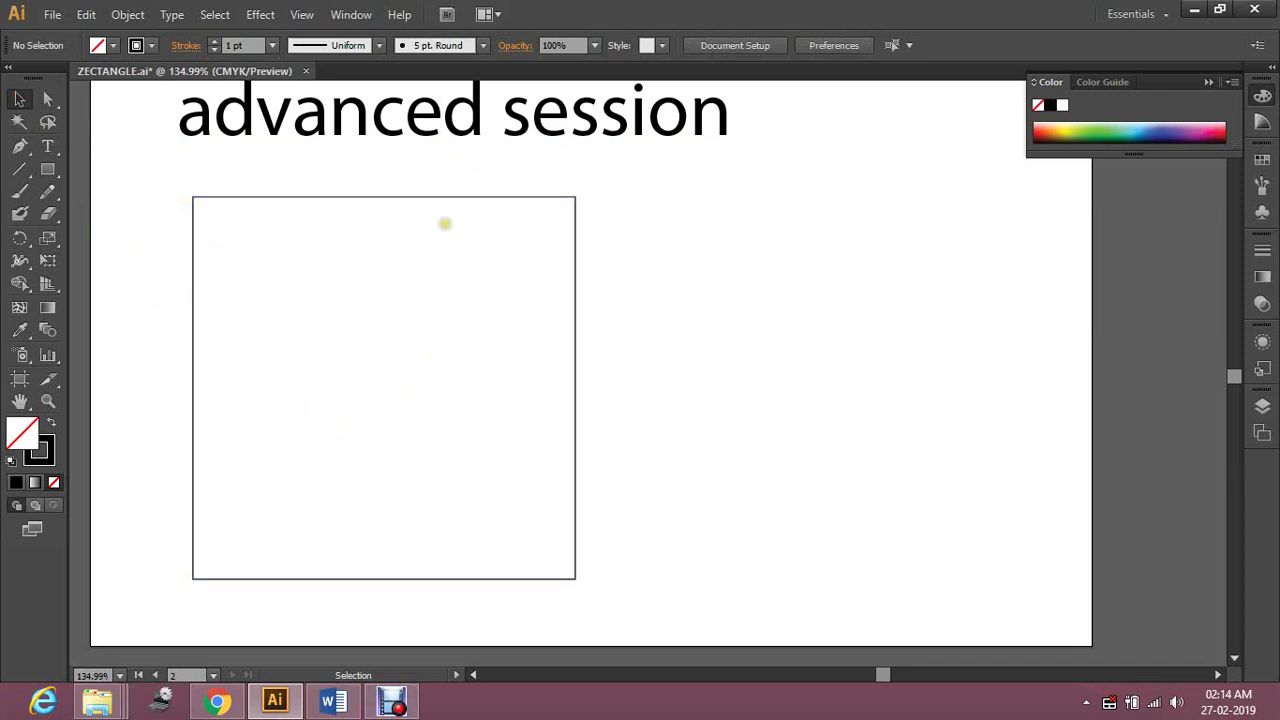
{"action": "left_click_drag", "start_coordinate": [140, 349], "coordinate": [842, 410]}
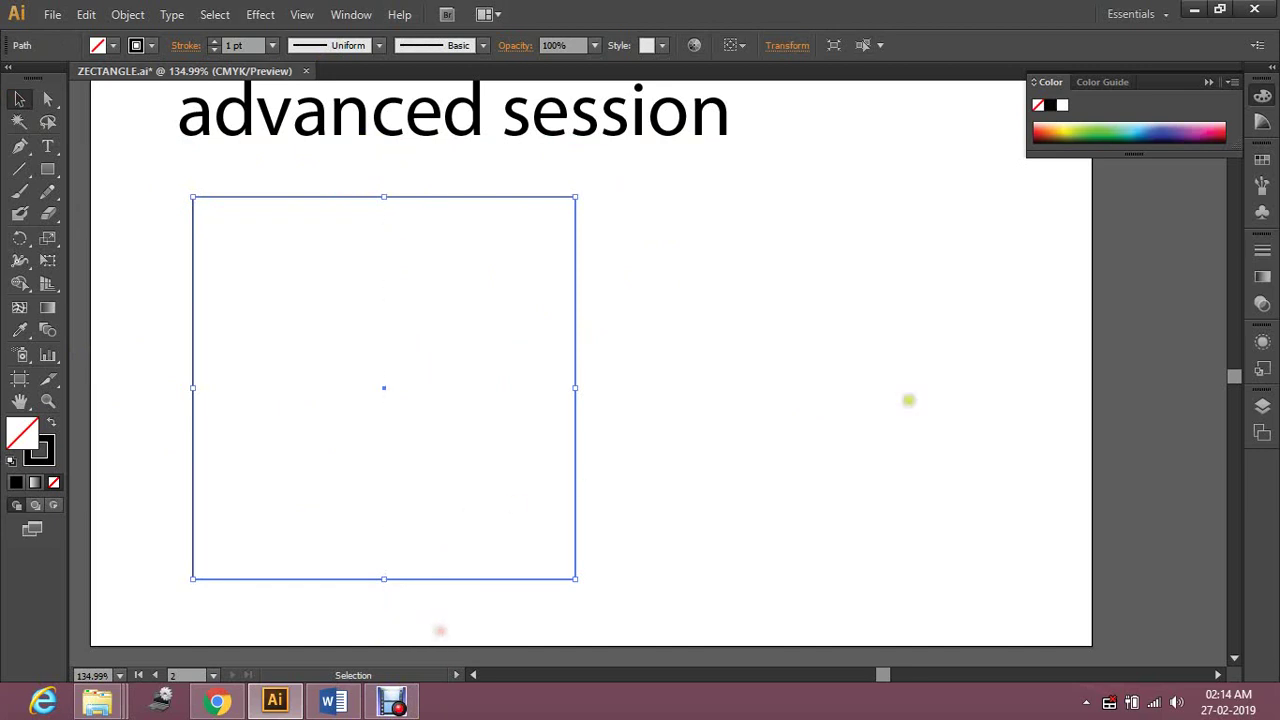
{"action": "left_click", "coordinate": [863, 371]}
Draw three straight Pen lines across the square: two near-horizontal and one running top to bottom
{"action": "key", "text": "p"}
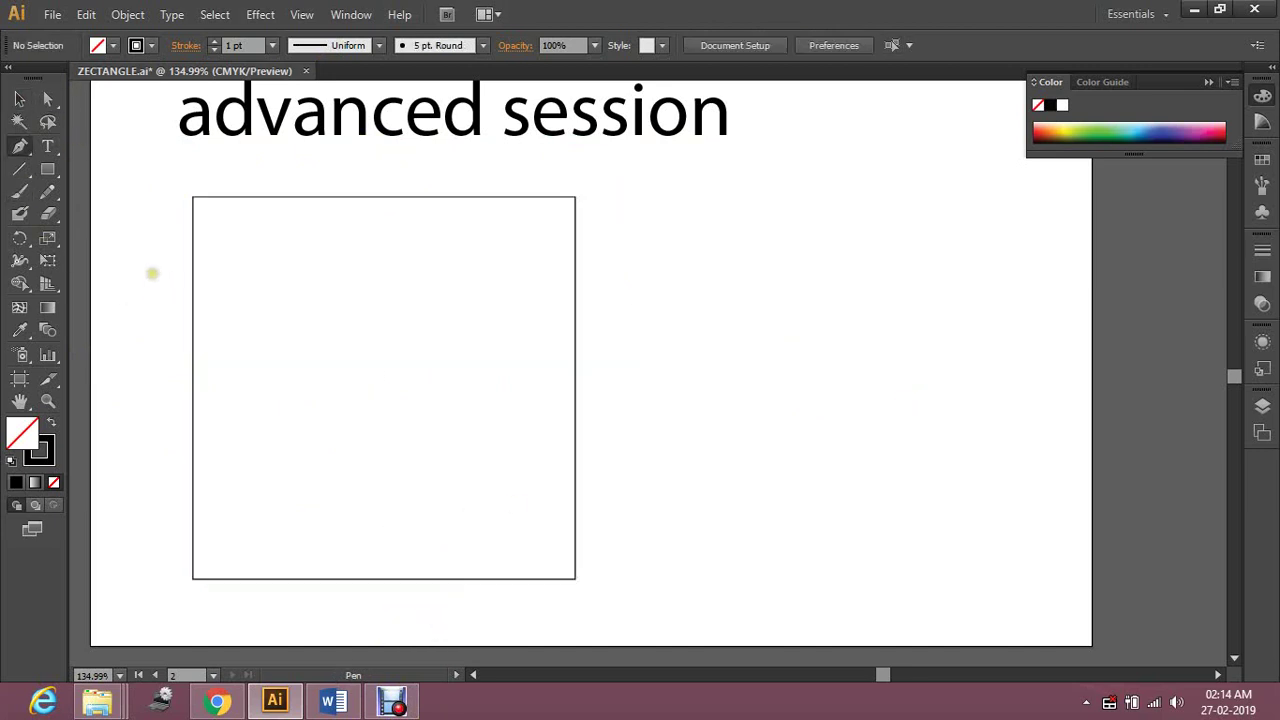
{"action": "left_click", "coordinate": [157, 291]}
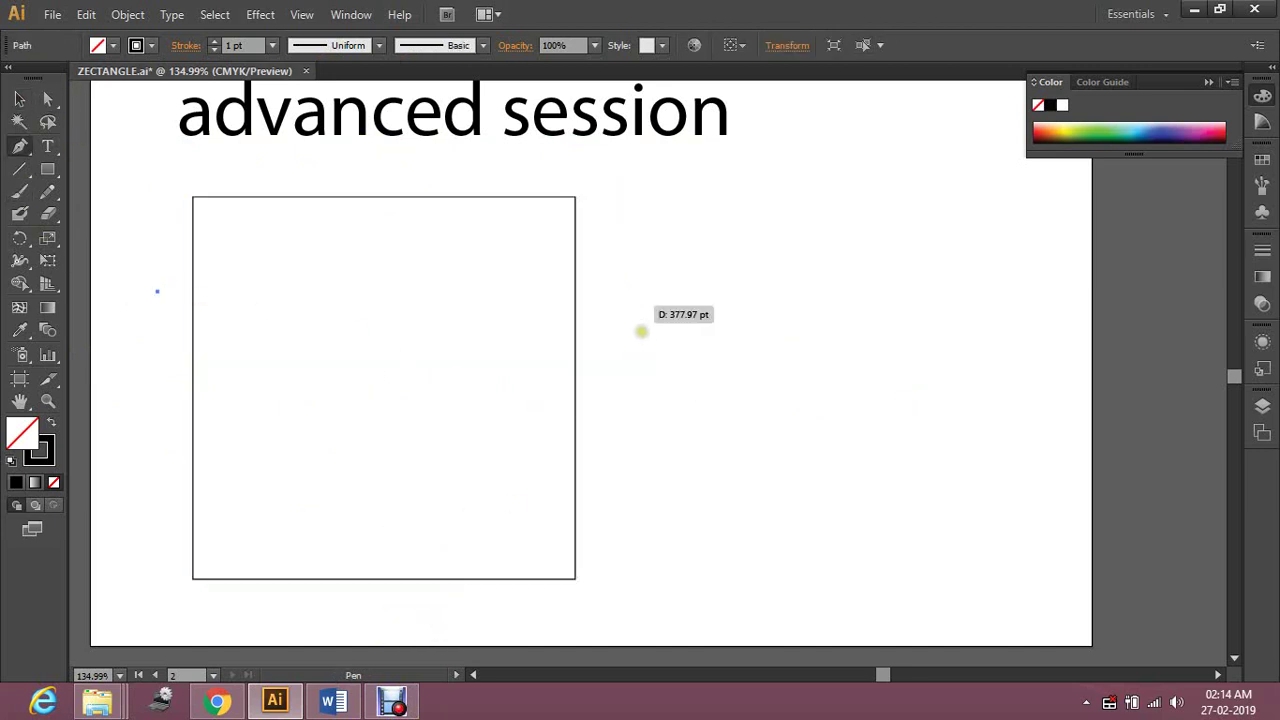
{"action": "left_click", "coordinate": [647, 317]}
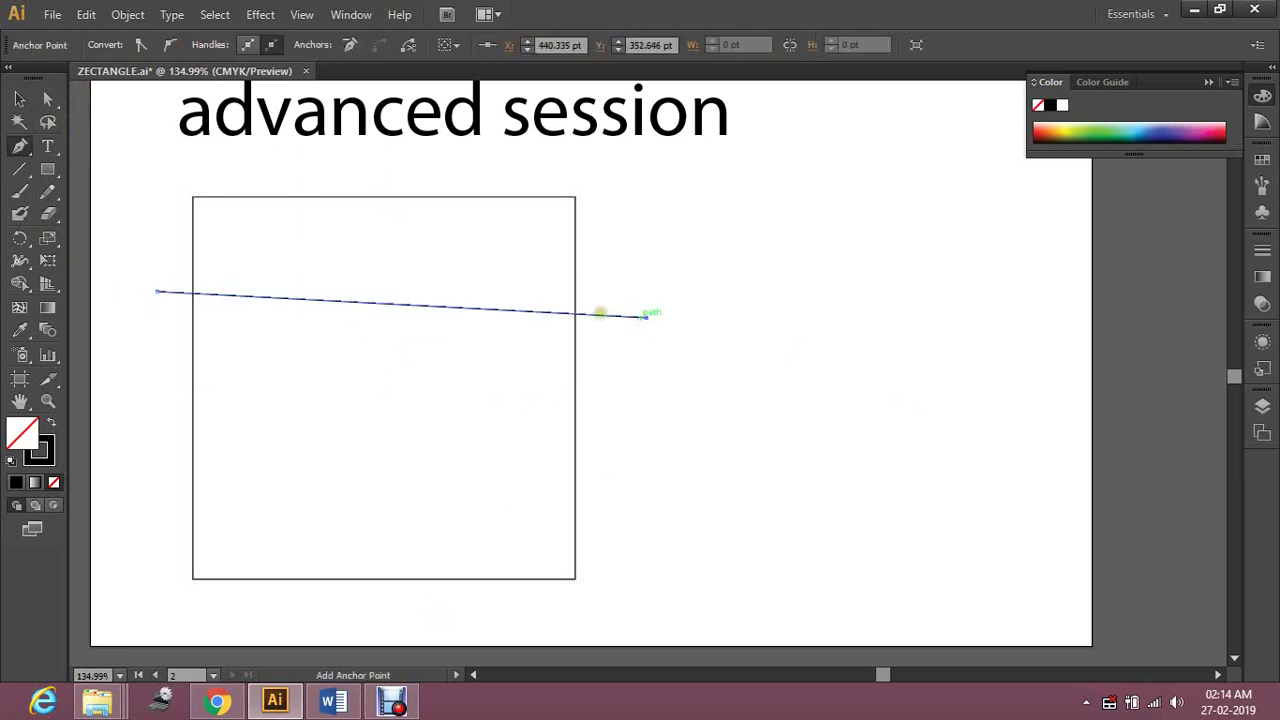
{"action": "left_click", "coordinate": [152, 468], "text": "ctrl"}
{"action": "left_click", "coordinate": [618, 455]}
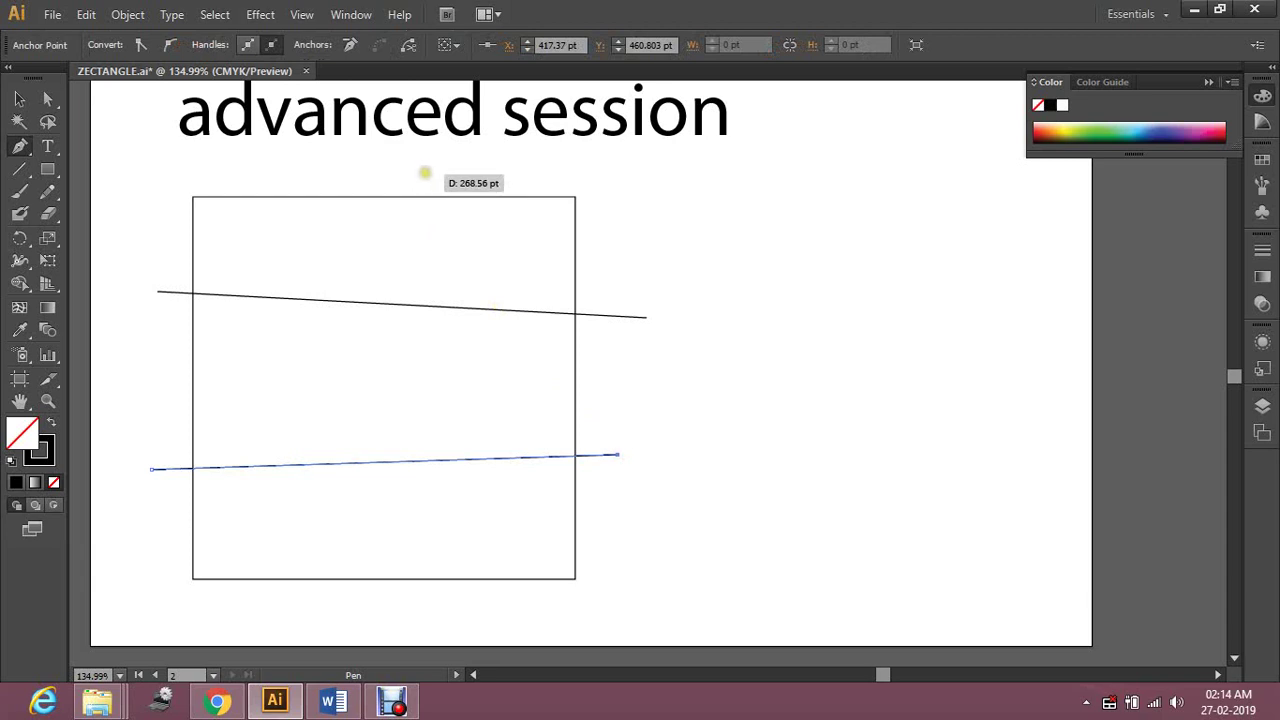
{"action": "left_click", "coordinate": [424, 164], "text": "ctrl"}
{"action": "left_click", "coordinate": [426, 166]}
{"action": "left_click", "coordinate": [340, 609]}
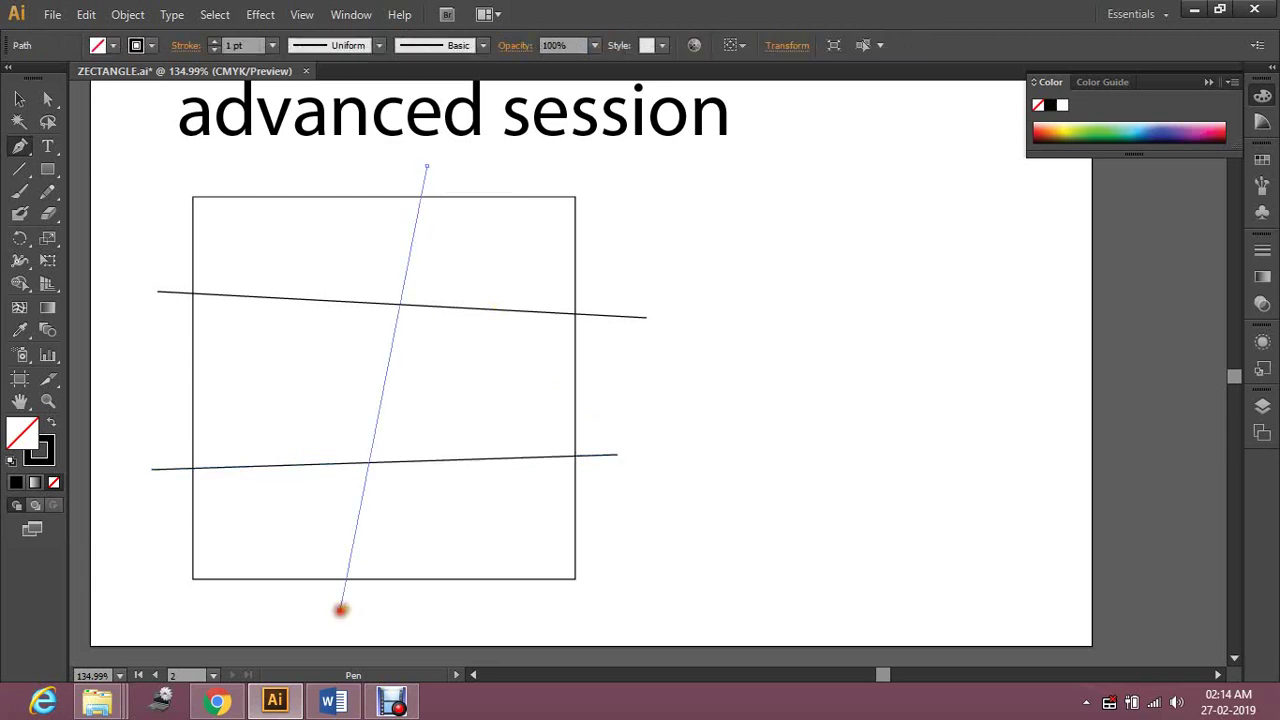
{"action": "left_click", "coordinate": [19, 98]}
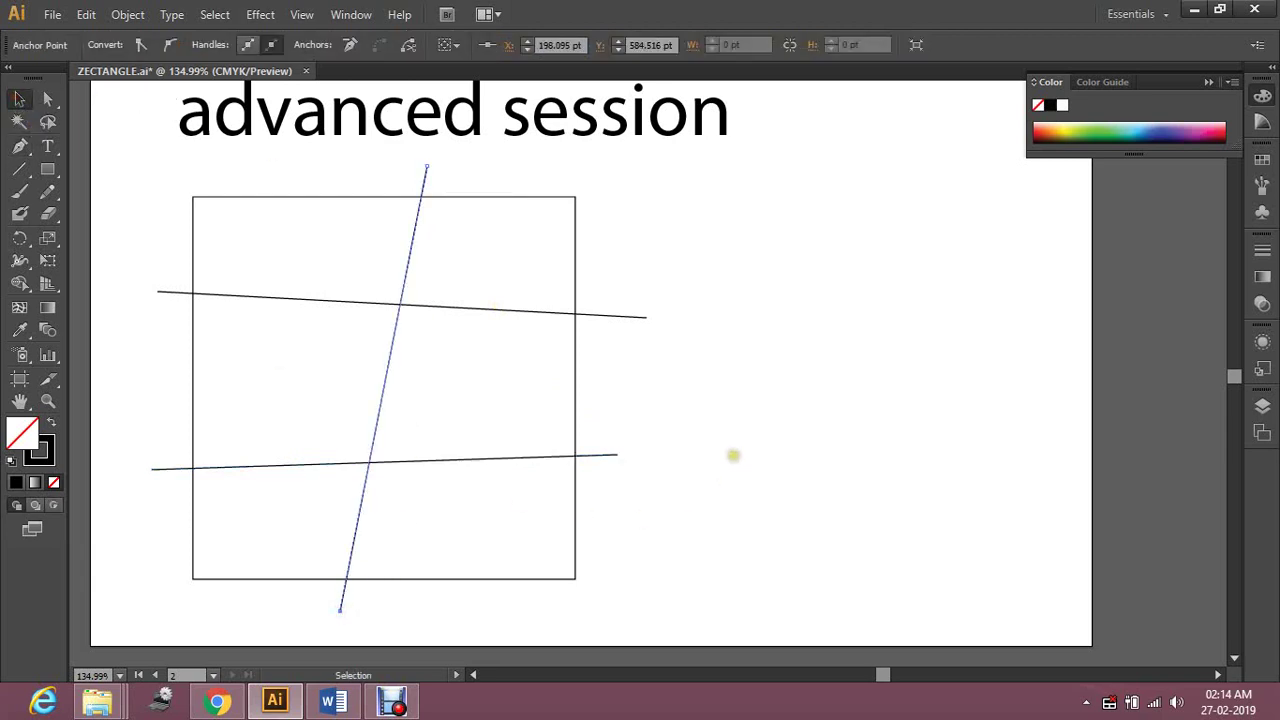
{"action": "left_click", "coordinate": [733, 455]}
Nudge the third line's end anchors so it runs nearly vertical, then select the square and all lines
{"action": "key", "text": "a"}
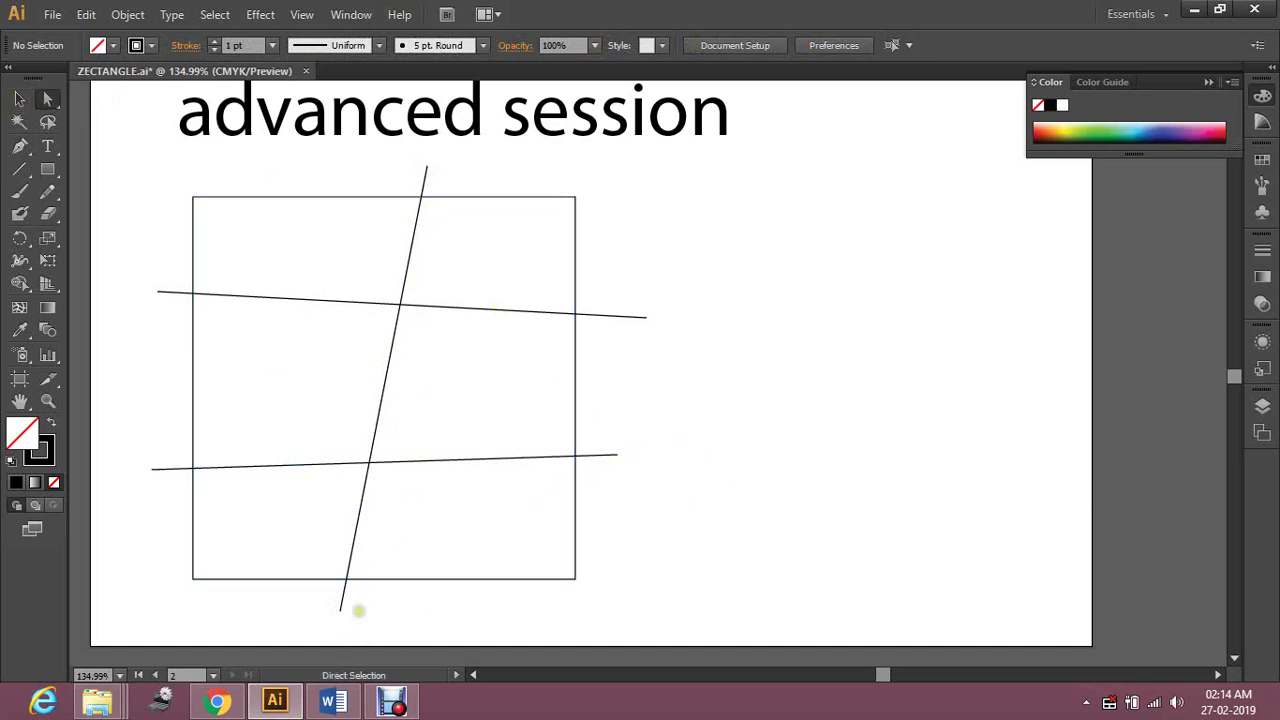
{"action": "left_click_drag", "start_coordinate": [340, 609], "coordinate": [376, 609]}
{"action": "left_click", "coordinate": [694, 511]}
{"action": "left_click_drag", "start_coordinate": [426, 166], "coordinate": [406, 165]}
{"action": "left_click", "coordinate": [648, 211]}
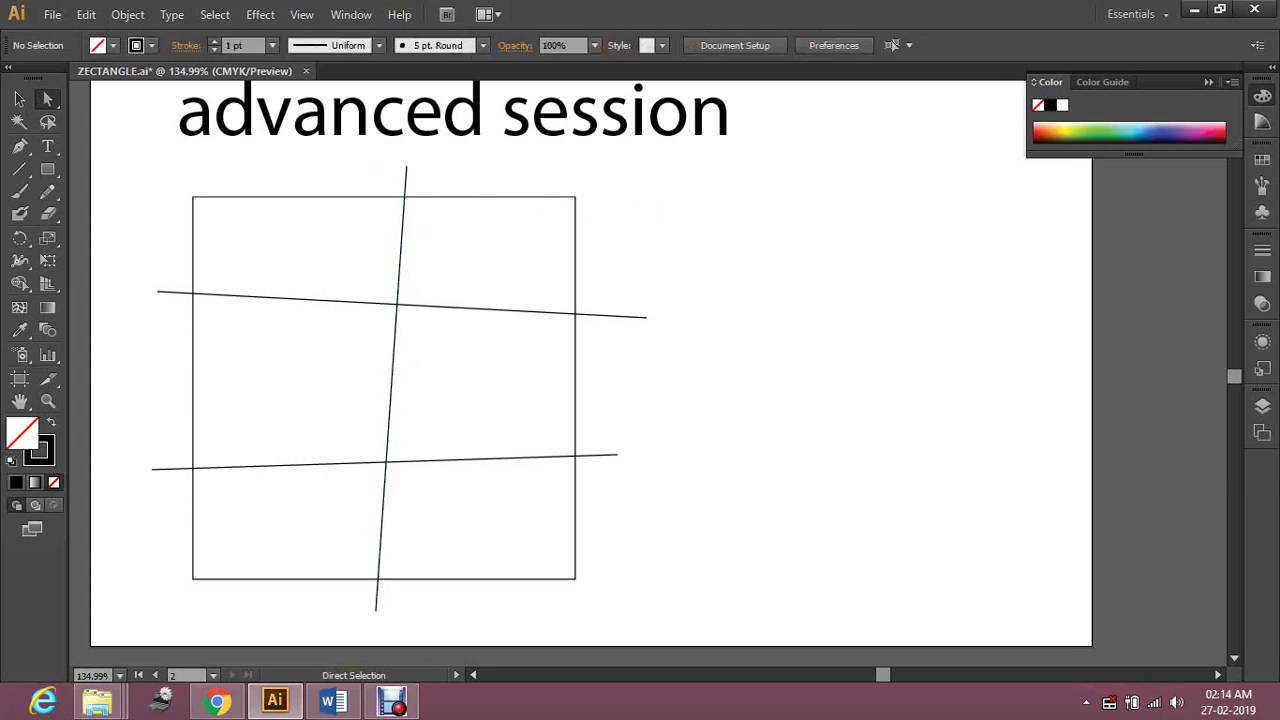
{"action": "left_click", "coordinate": [19, 99]}
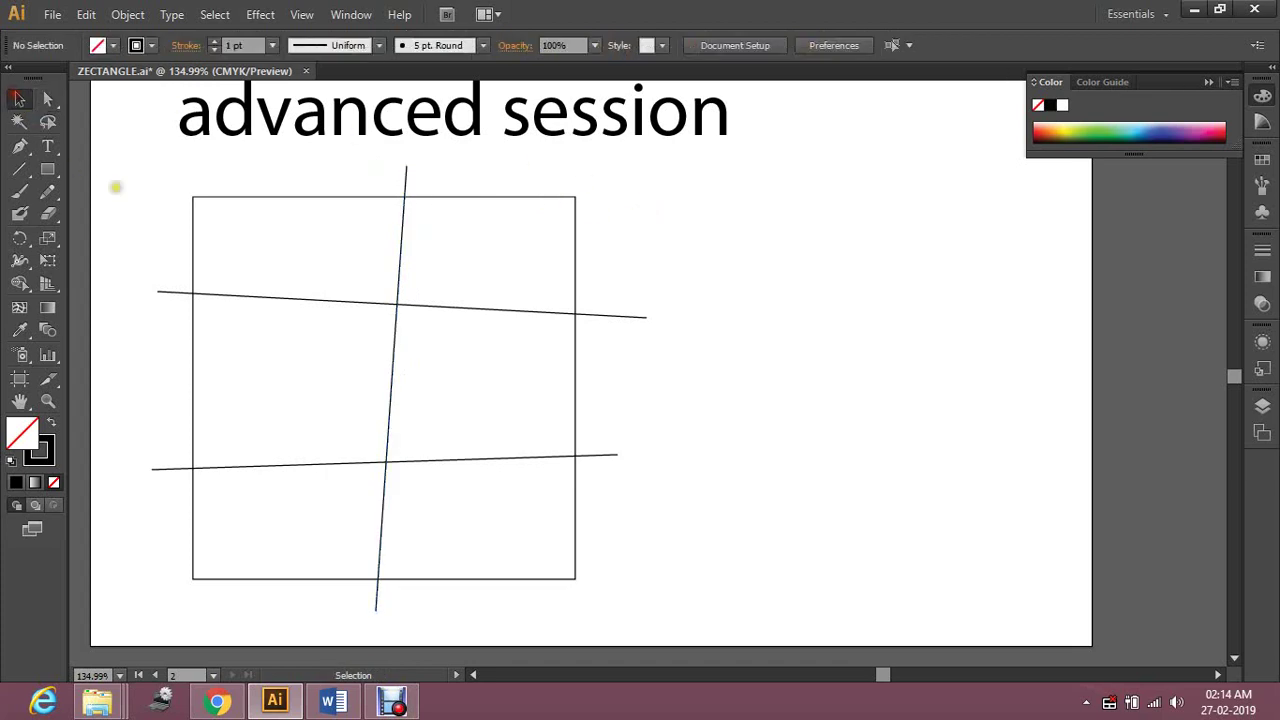
{"action": "left_click_drag", "start_coordinate": [152, 171], "coordinate": [634, 600]}
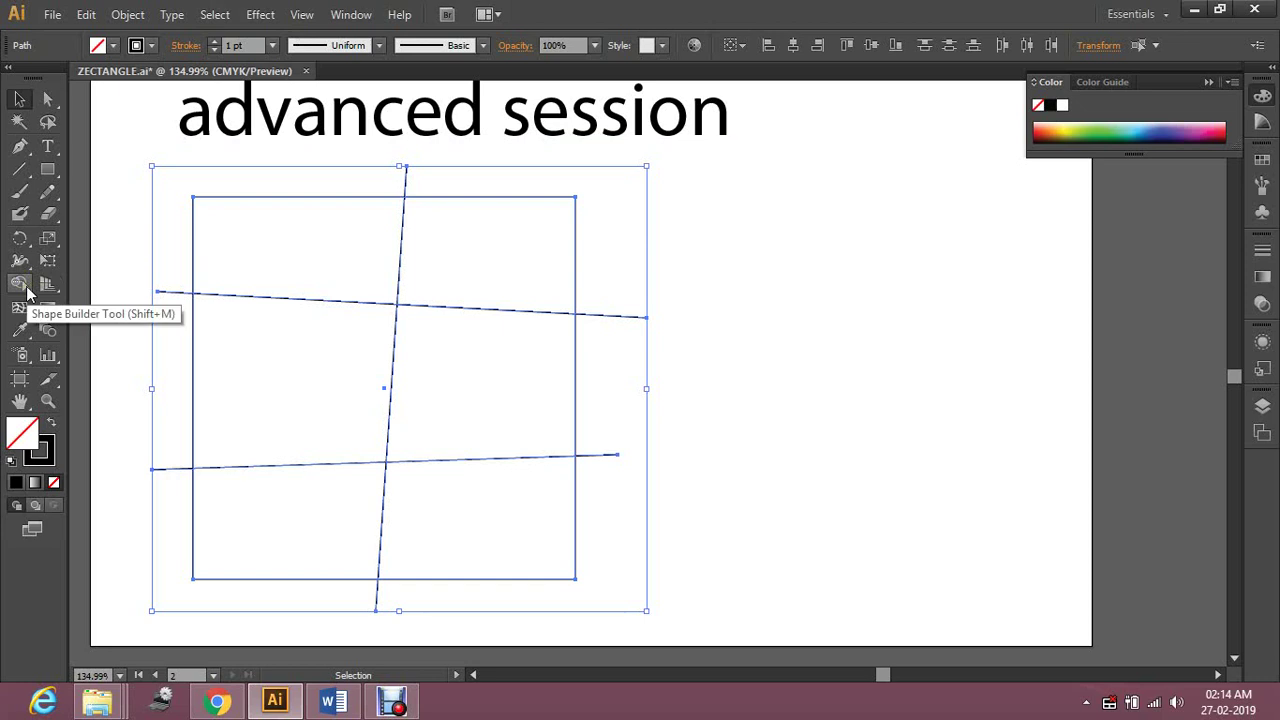
With Shape Builder, turn the top, middle and bottom-left regions into separate shapes
{"action": "left_click", "coordinate": [20, 284]}
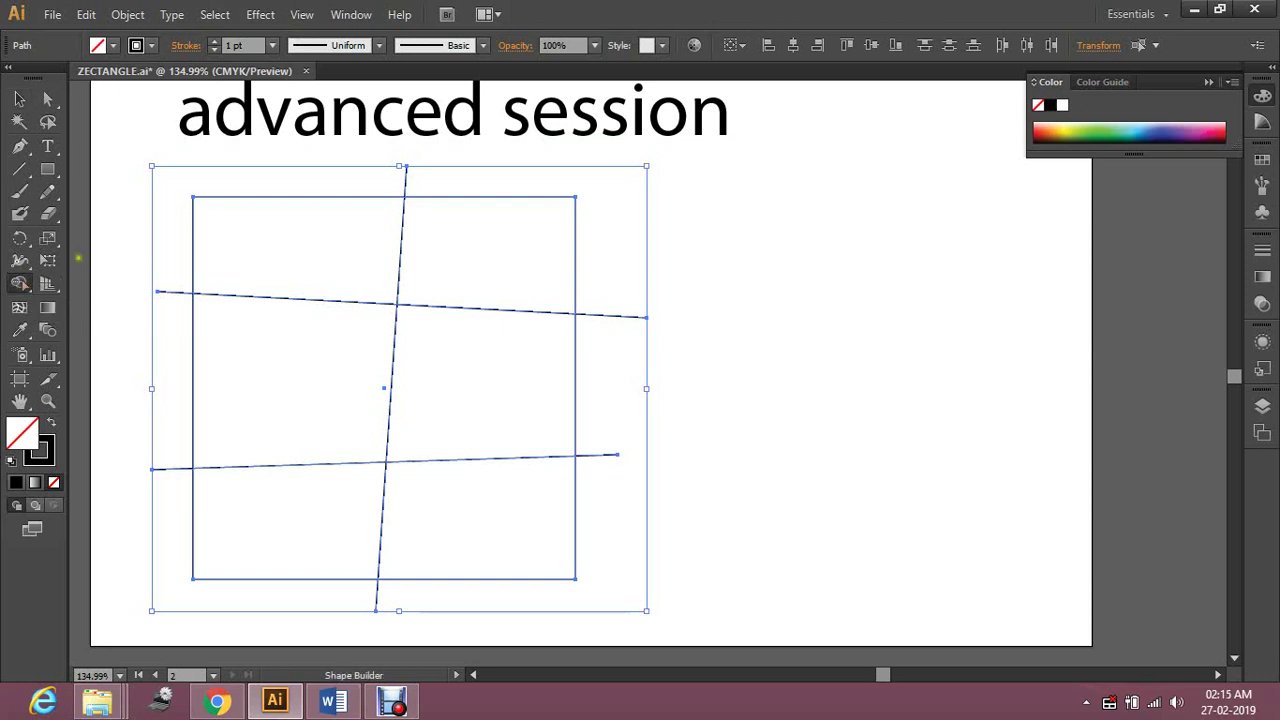
{"action": "left_click", "coordinate": [274, 262]}
{"action": "left_click", "coordinate": [459, 257]}
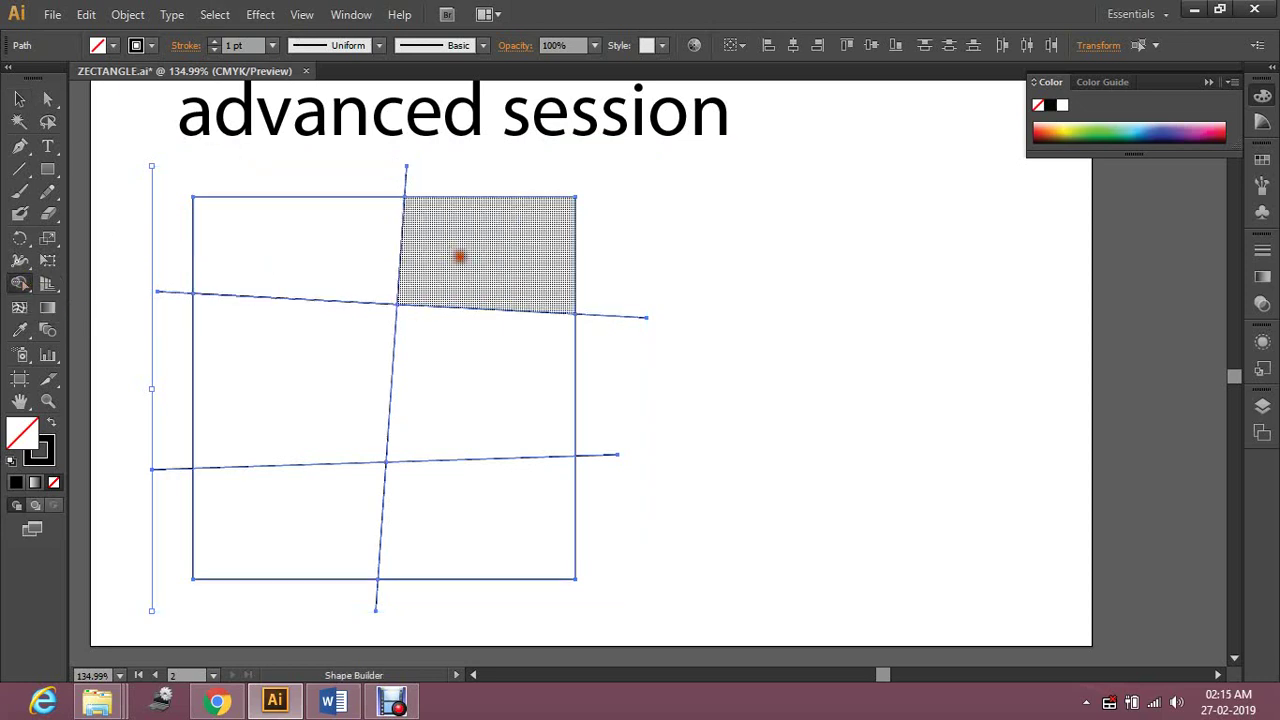
{"action": "left_click", "coordinate": [250, 380]}
{"action": "left_click", "coordinate": [449, 380]}
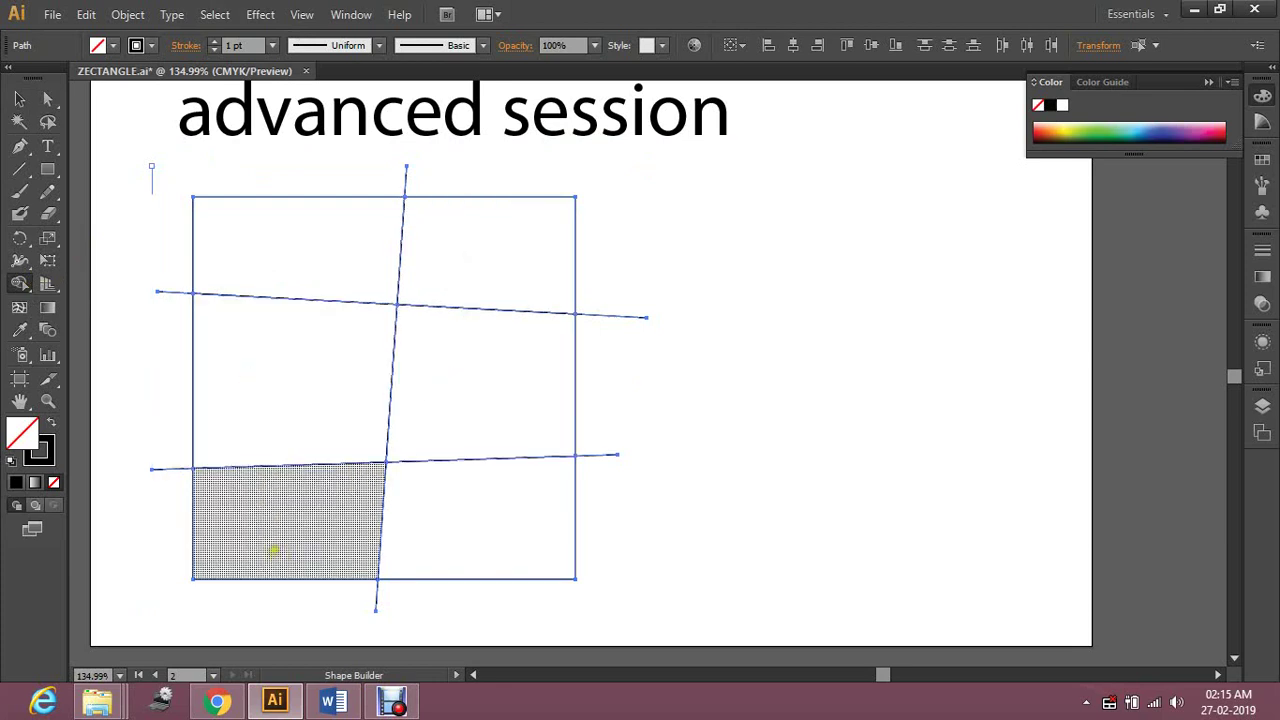
{"action": "left_click", "coordinate": [274, 548]}
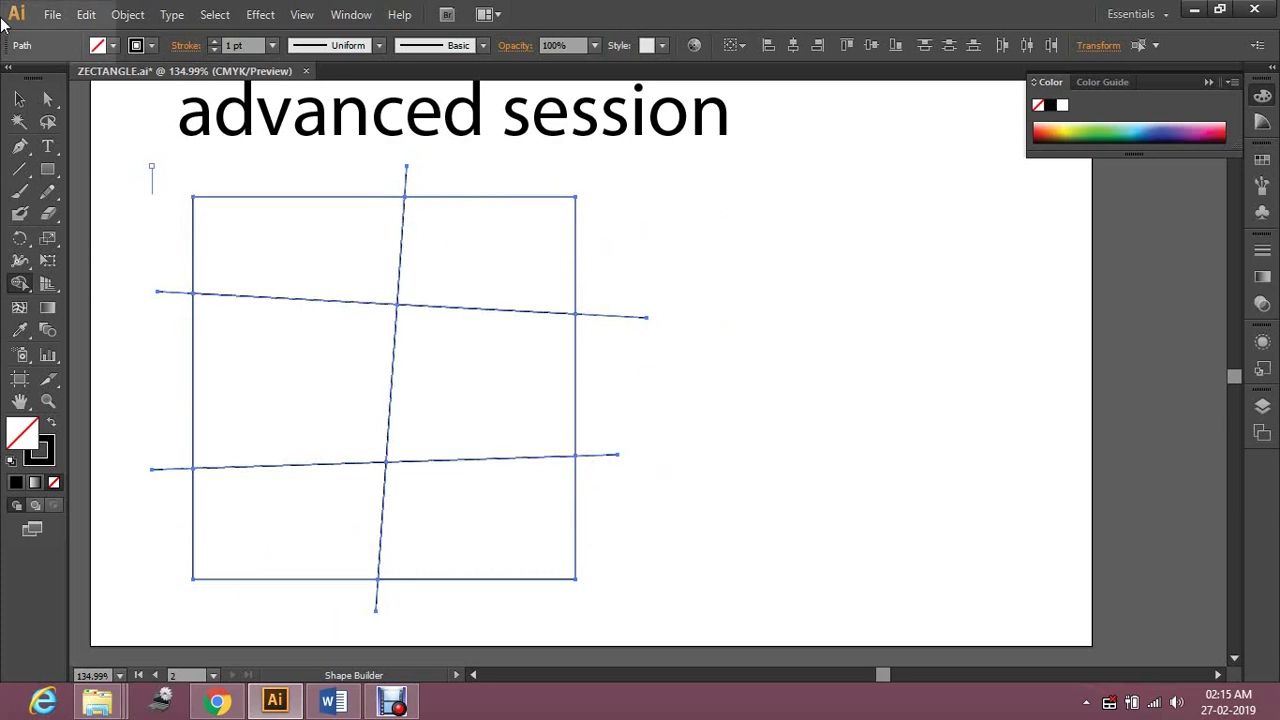
Delete the line stubs sticking out past the square's right, top, left and bottom edges
{"action": "left_click", "coordinate": [19, 99]}
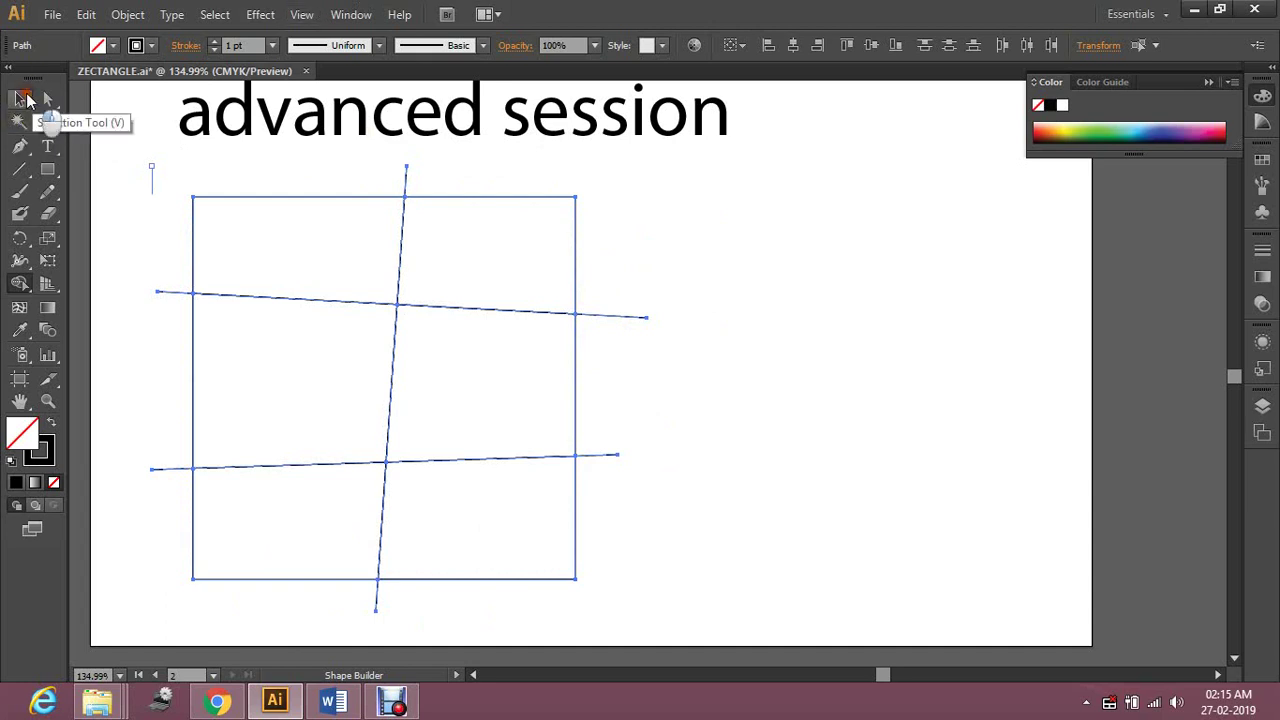
{"action": "left_click_drag", "start_coordinate": [643, 257], "coordinate": [605, 500]}
{"action": "key", "text": "Delete"}
{"action": "left_click_drag", "start_coordinate": [403, 177], "coordinate": [464, 187]}
{"action": "key", "text": "Delete"}
{"action": "left_click_drag", "start_coordinate": [150, 263], "coordinate": [180, 347]}
{"action": "key", "text": "Delete"}
{"action": "left_click_drag", "start_coordinate": [154, 436], "coordinate": [156, 484]}
{"action": "key", "text": "Delete"}
{"action": "left_click_drag", "start_coordinate": [434, 603], "coordinate": [380, 600]}
{"action": "key", "text": "Delete"}
Select each of the six cells in turn to confirm they are separate shapes
{"action": "left_click", "coordinate": [257, 206]}
{"action": "left_click", "coordinate": [483, 222]}
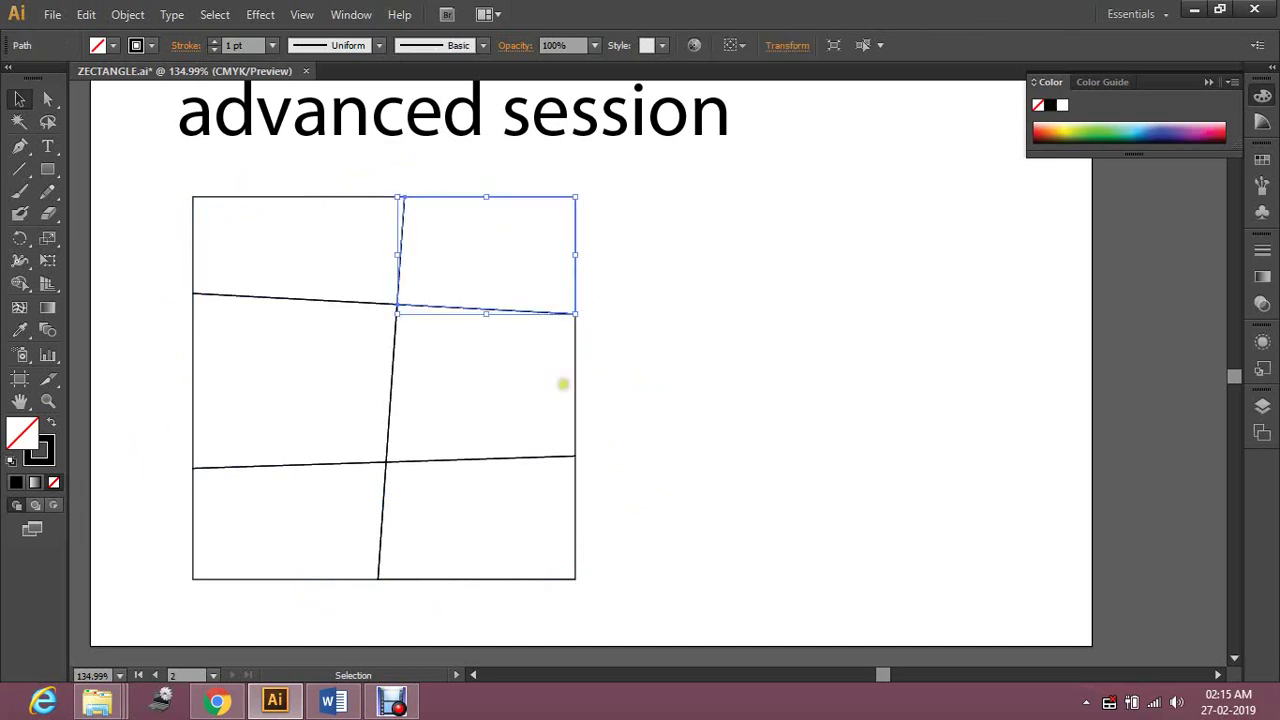
{"action": "left_click", "coordinate": [577, 400]}
{"action": "left_click", "coordinate": [191, 357]}
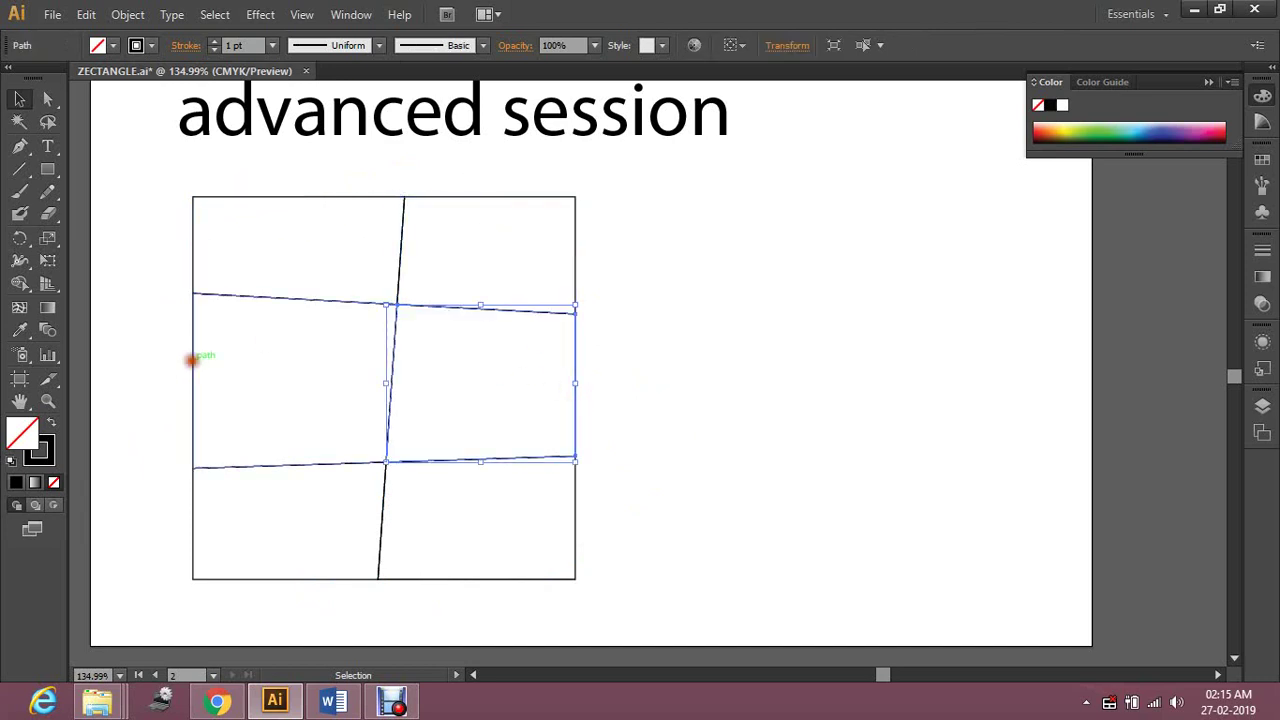
{"action": "left_click", "coordinate": [661, 285]}
{"action": "left_click", "coordinate": [192, 537]}
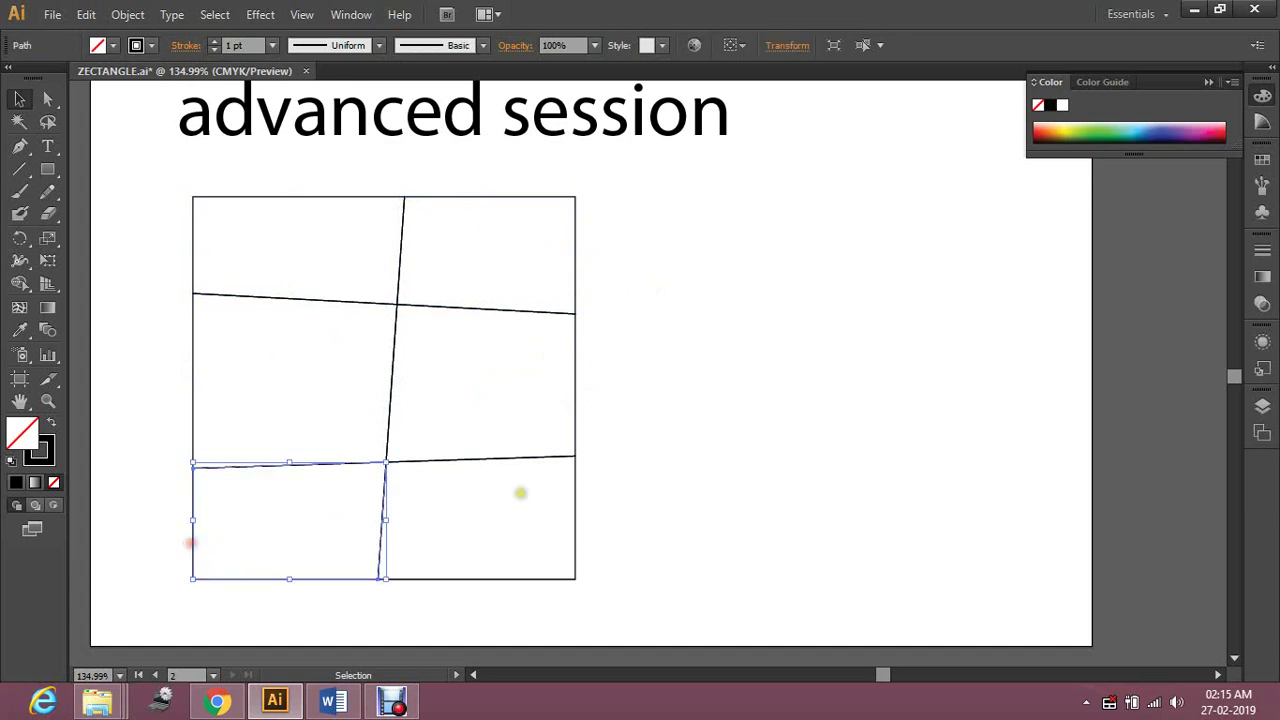
{"action": "left_click", "coordinate": [645, 463]}
{"action": "left_click", "coordinate": [570, 517]}
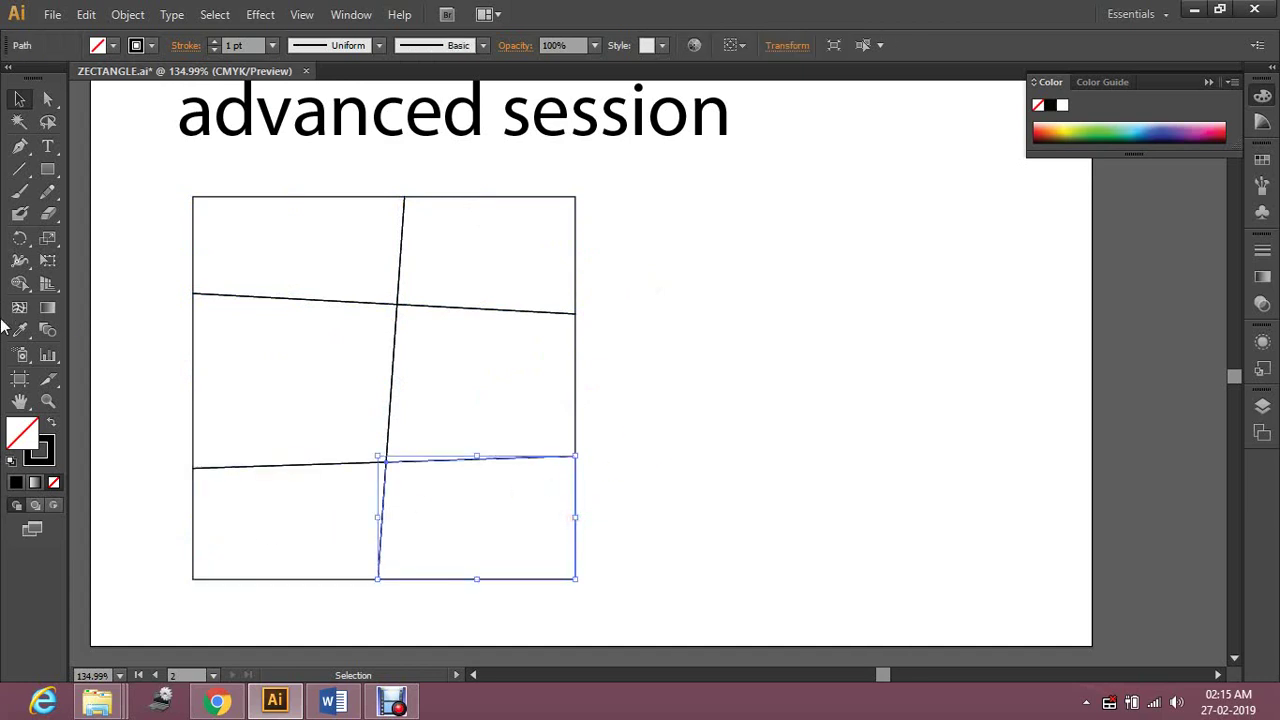
{"action": "left_click", "coordinate": [700, 252]}
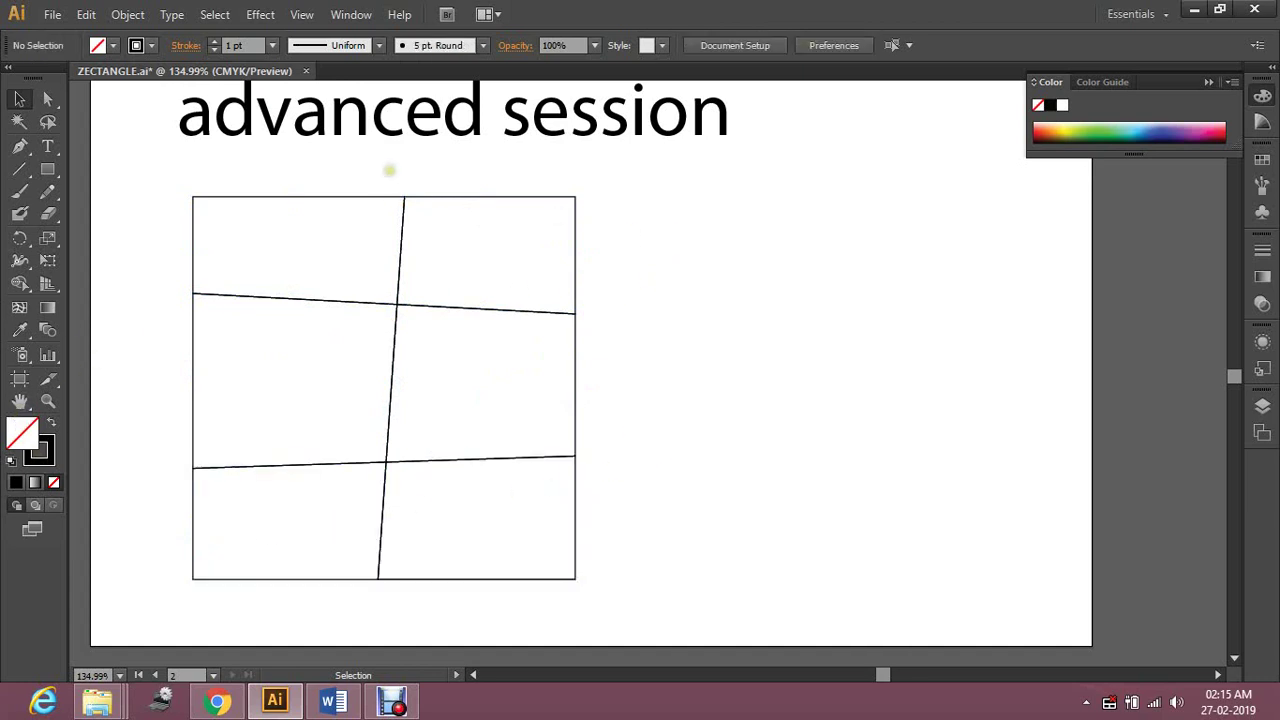
Zoom in on the top of the square and pan across the enlarged cells
{"action": "key", "text": "z"}
{"action": "left_click_drag", "start_coordinate": [145, 177], "coordinate": [477, 337]}
{"action": "key", "text": "space"}
{"action": "left_click_drag", "start_coordinate": [903, 320], "coordinate": [767, 318]}
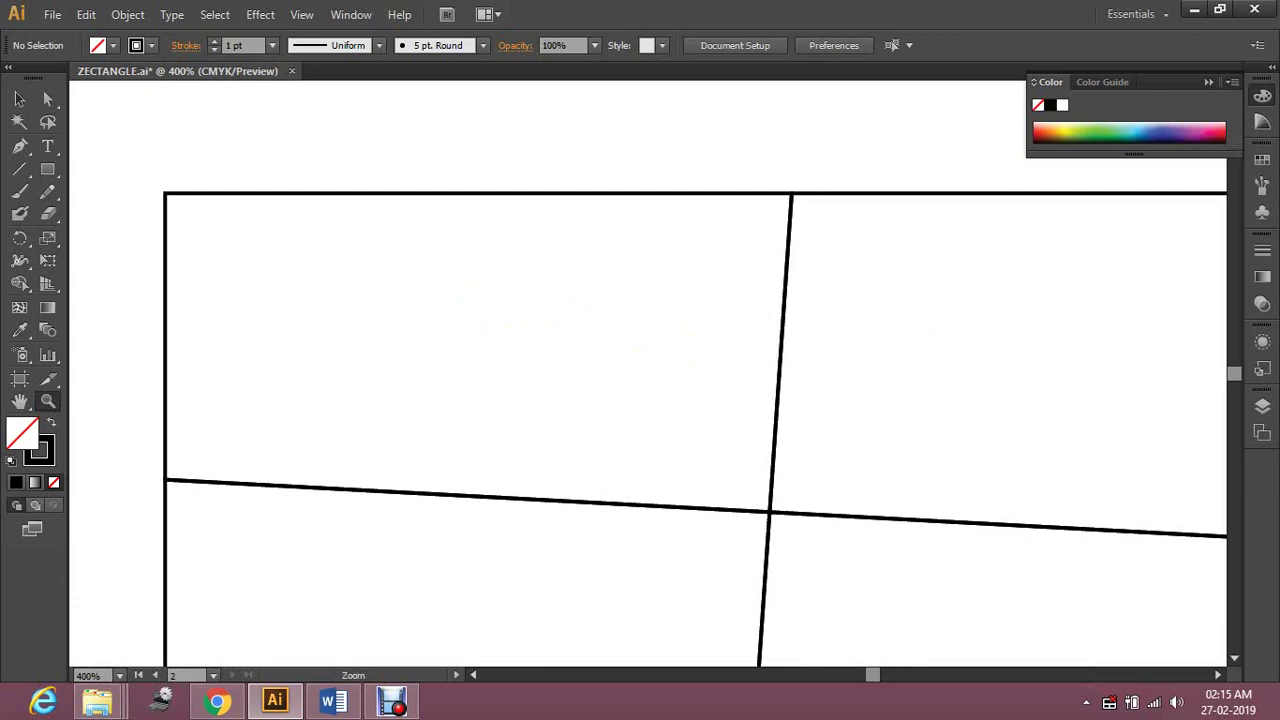
At 400% zoom, select the top-left cell and open its Transform effect settings
{"action": "left_click", "coordinate": [843, 330], "text": "alt"}
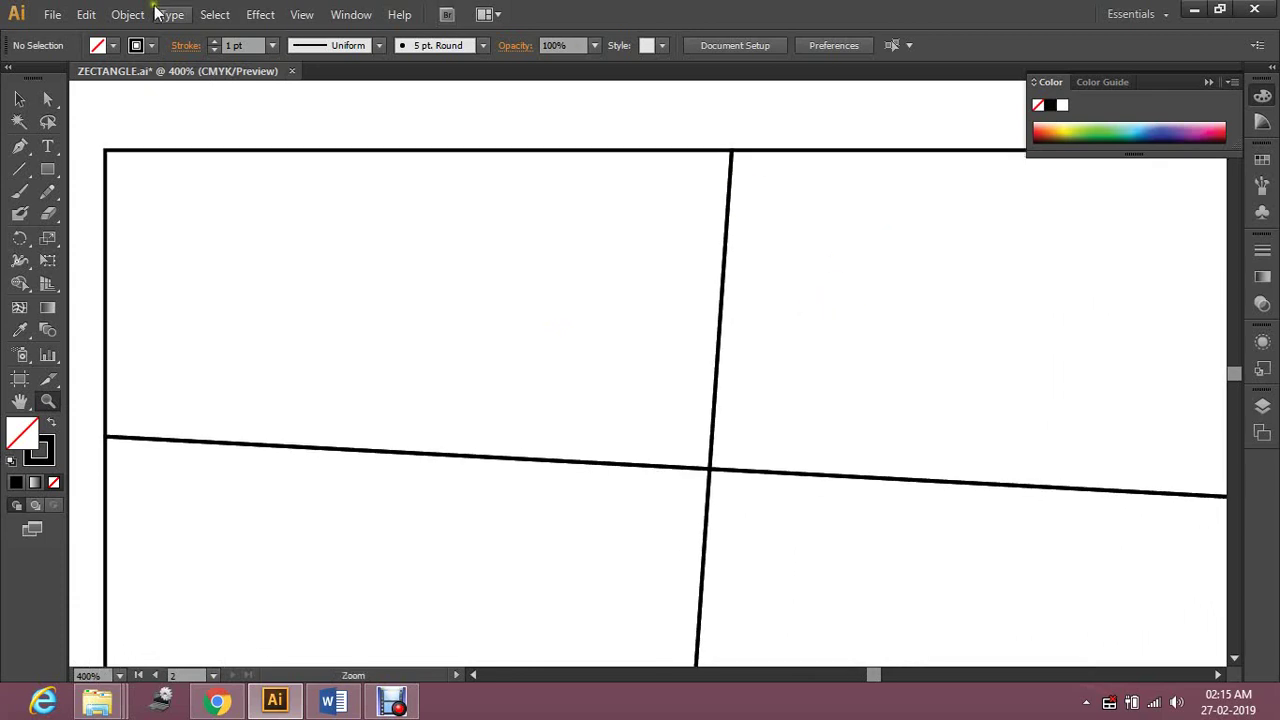
{"action": "key", "text": "v"}
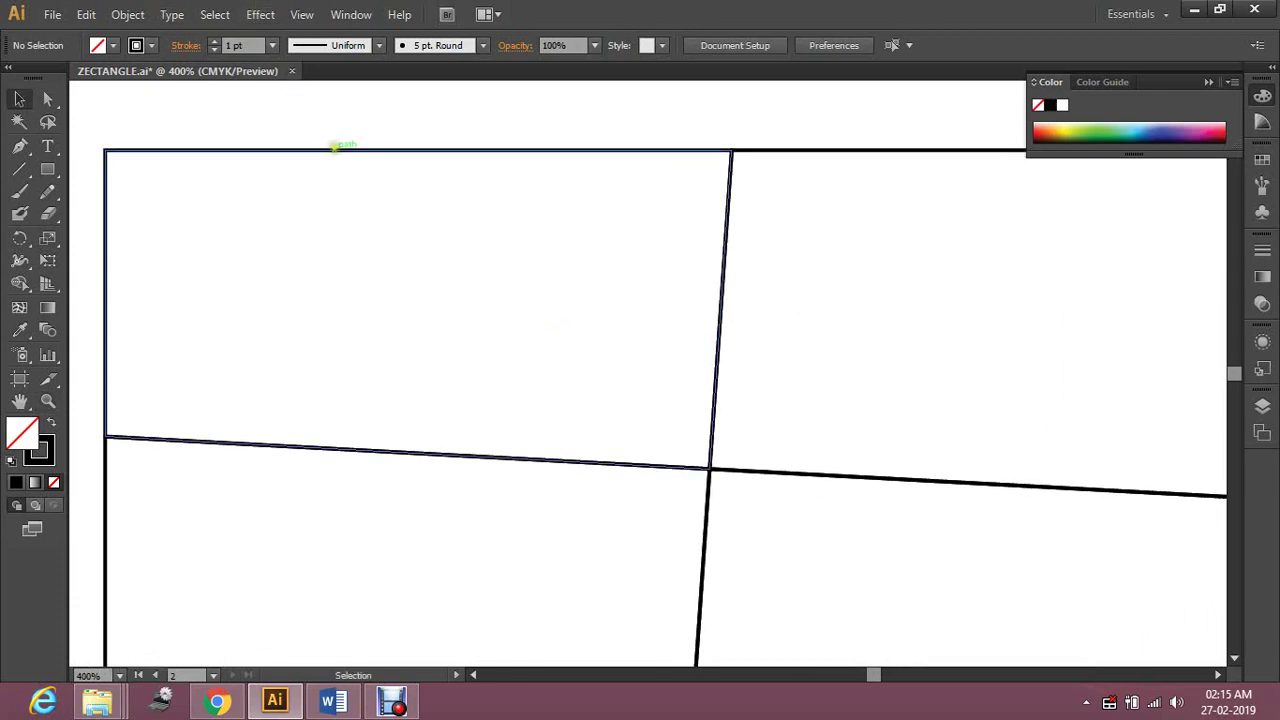
{"action": "left_click", "coordinate": [334, 148]}
{"action": "left_click", "coordinate": [260, 14]}
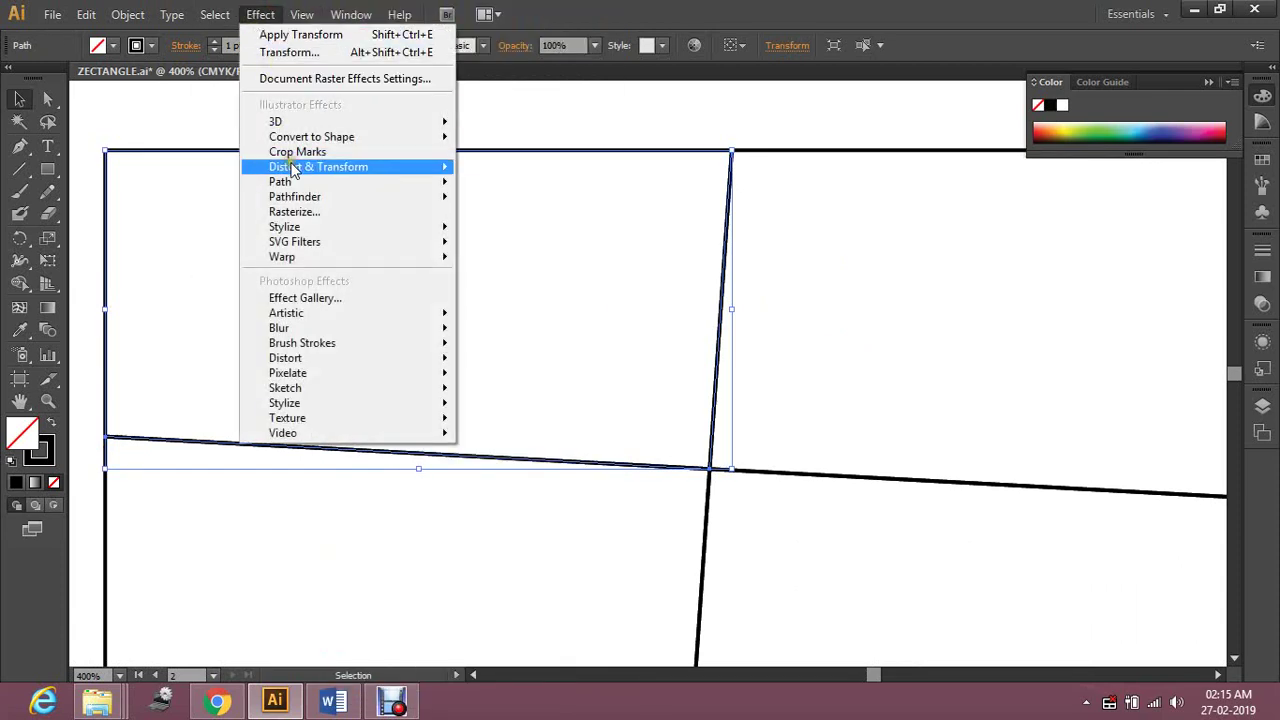
{"action": "mouse_move", "coordinate": [300, 166]}
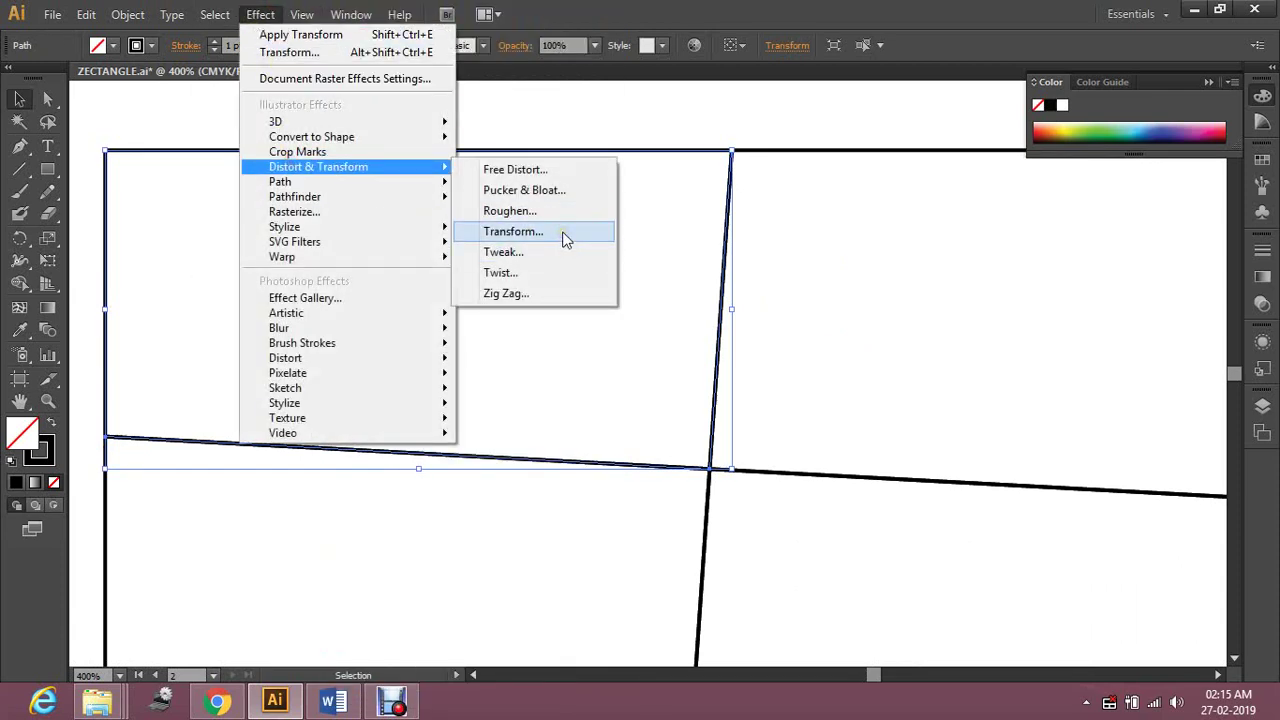
{"action": "left_click", "coordinate": [513, 231]}
{"action": "left_click_drag", "start_coordinate": [1030, 93], "coordinate": [903, 123]}
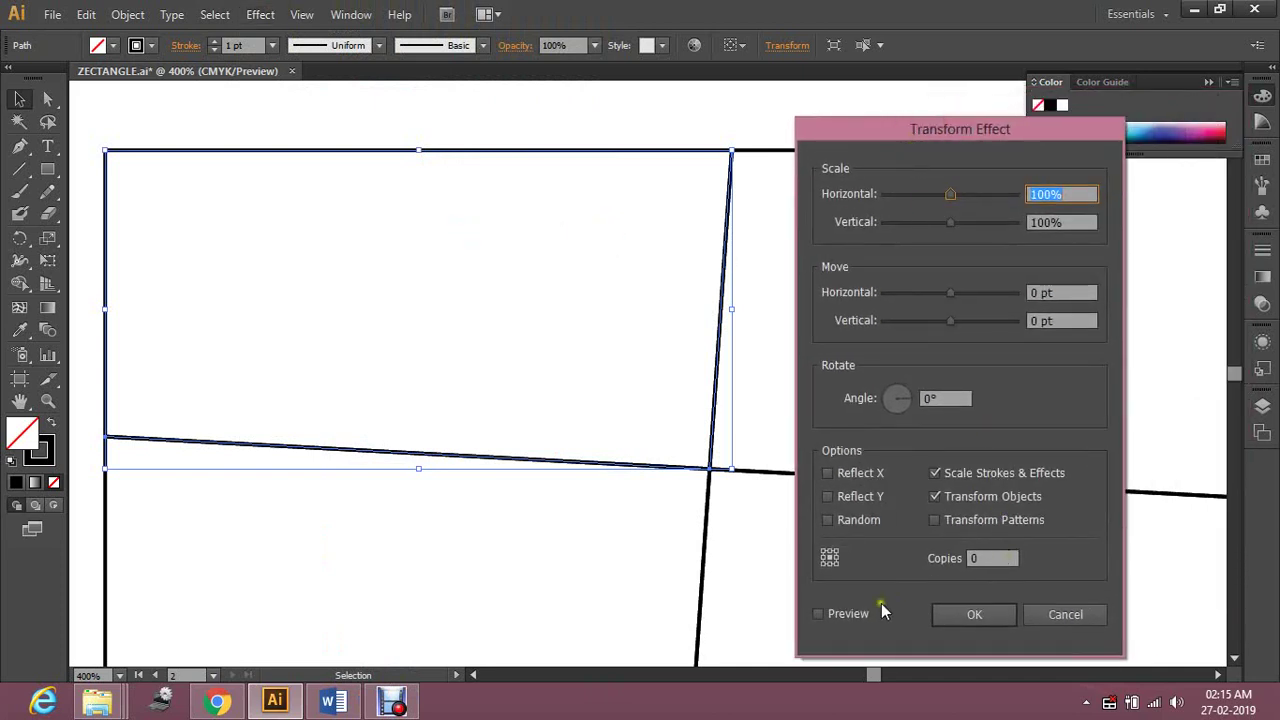
Enable the Transform preview and set horizontal scale 94%, vertical scale 90%, angle 3°
{"action": "left_click", "coordinate": [820, 614]}
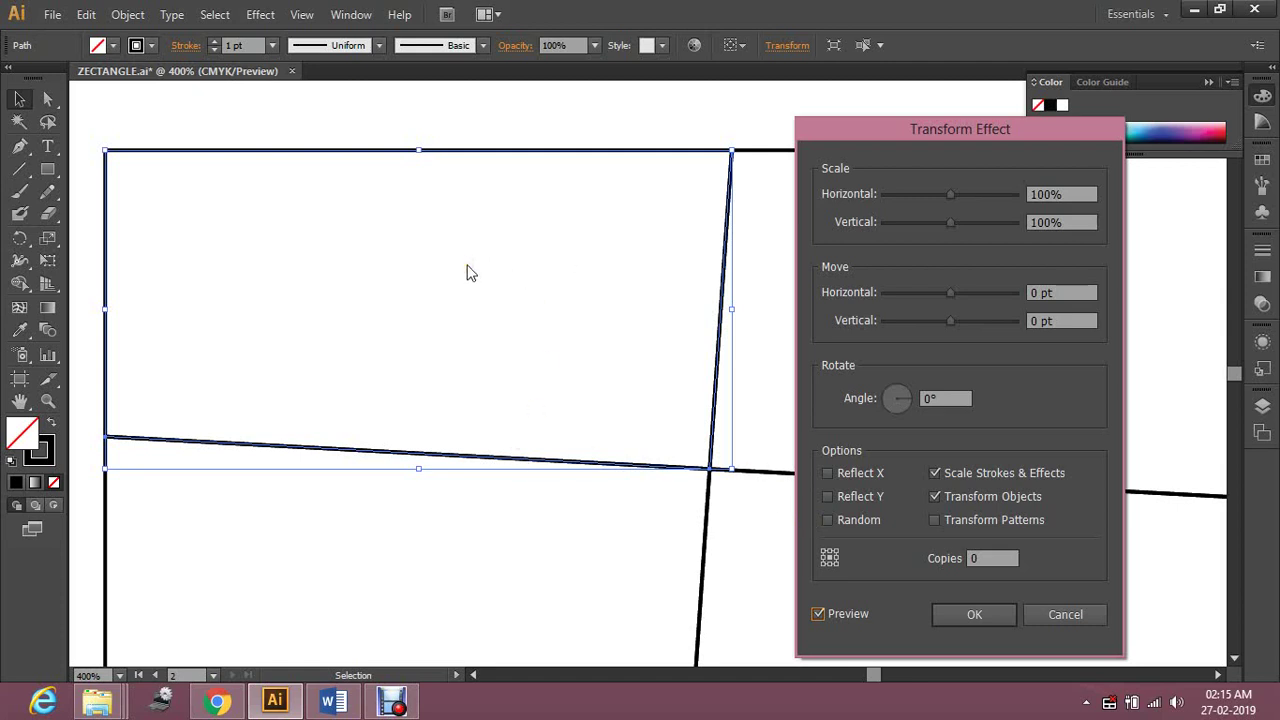
{"action": "left_click", "coordinate": [993, 558]}
{"action": "left_click", "coordinate": [1078, 193]}
{"action": "key", "text": "Down"}
{"action": "key", "text": "Down"}
{"action": "key", "text": "Down"}
{"action": "key", "text": "Down"}
{"action": "key", "text": "Down"}
{"action": "key", "text": "Down"}
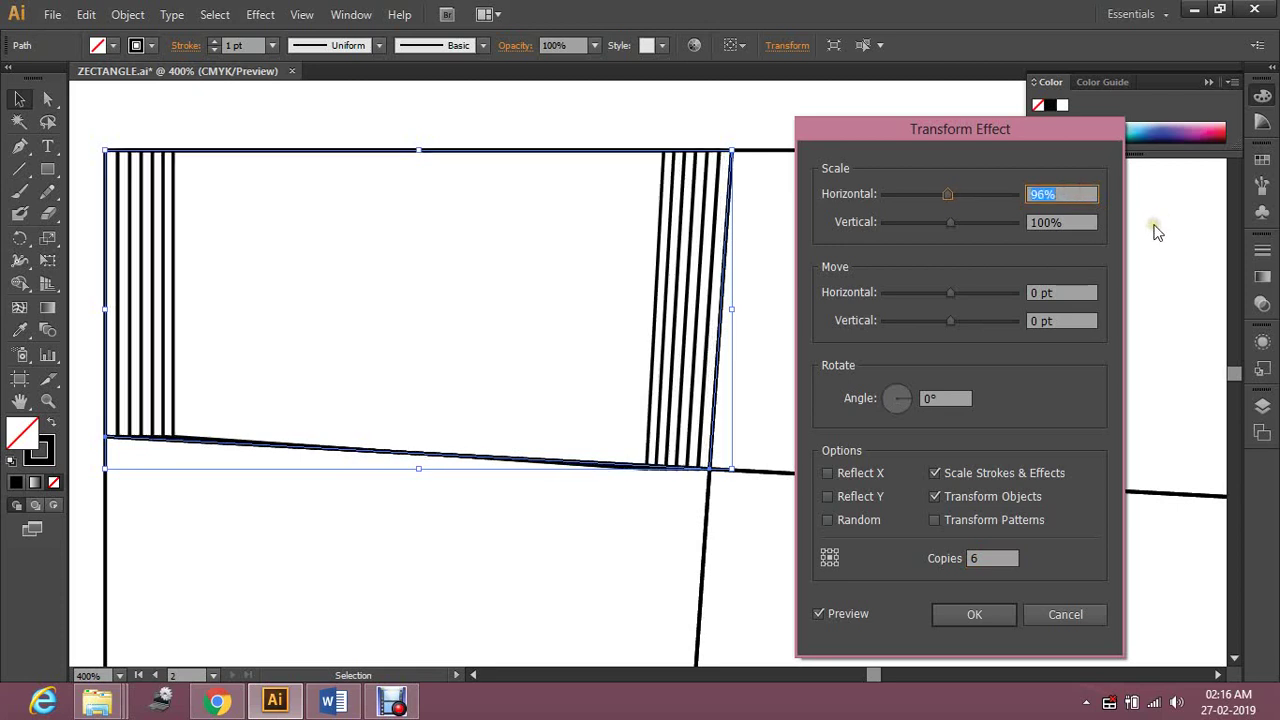
{"action": "left_click", "coordinate": [1072, 224]}
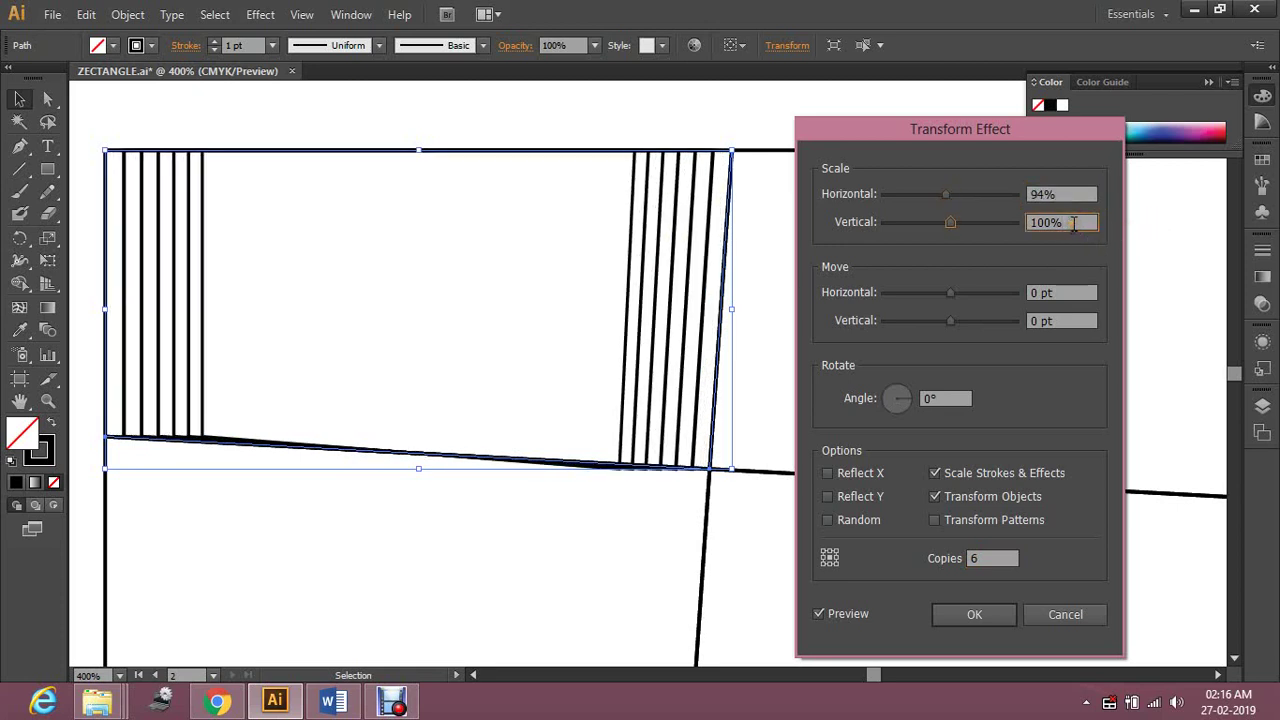
{"action": "key", "text": "Up"}
{"action": "key", "text": "Up"}
{"action": "key", "text": "Up"}
{"action": "key", "text": "Down"}
{"action": "key", "text": "Down"}
{"action": "key", "text": "Down"}
{"action": "key", "text": "Down"}
{"action": "key", "text": "Down"}
{"action": "key", "text": "Down"}
{"action": "key", "text": "Down"}
{"action": "key", "text": "Down"}
{"action": "key", "text": "Down"}
{"action": "key", "text": "Down"}
{"action": "key", "text": "Down"}
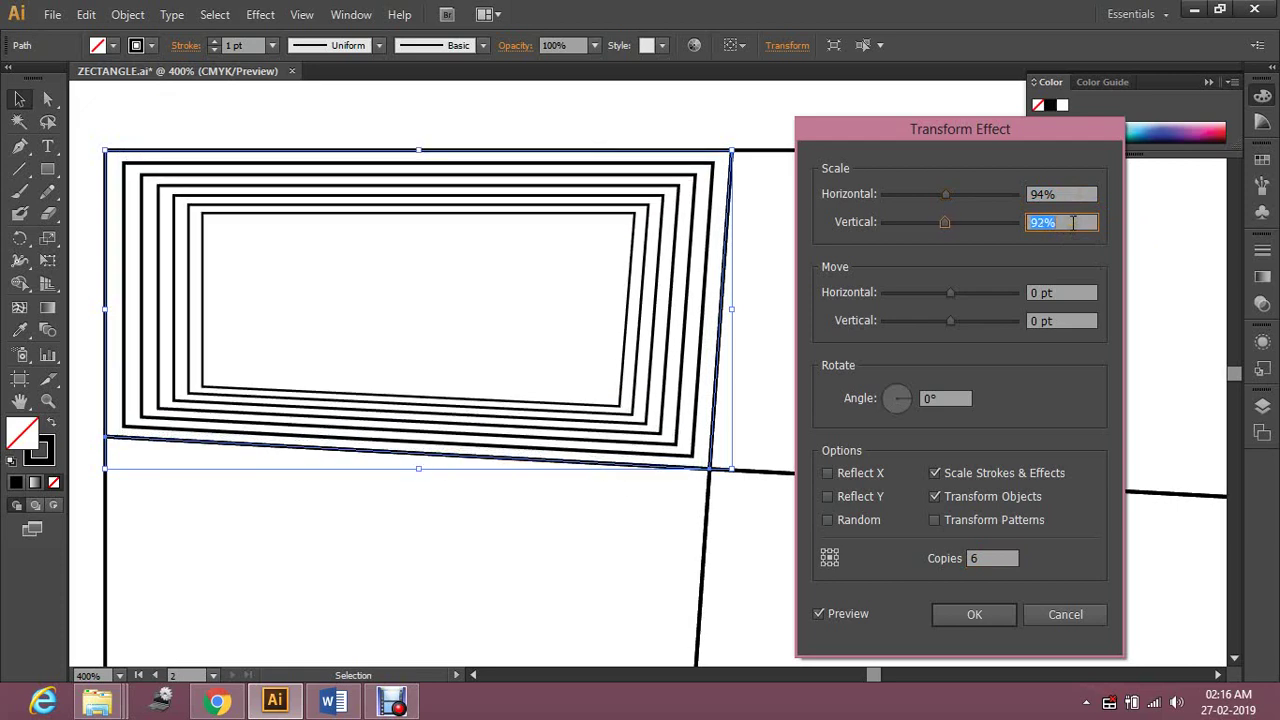
{"action": "key", "text": "Down"}
{"action": "key", "text": "Down"}
{"action": "left_click", "coordinate": [956, 397]}
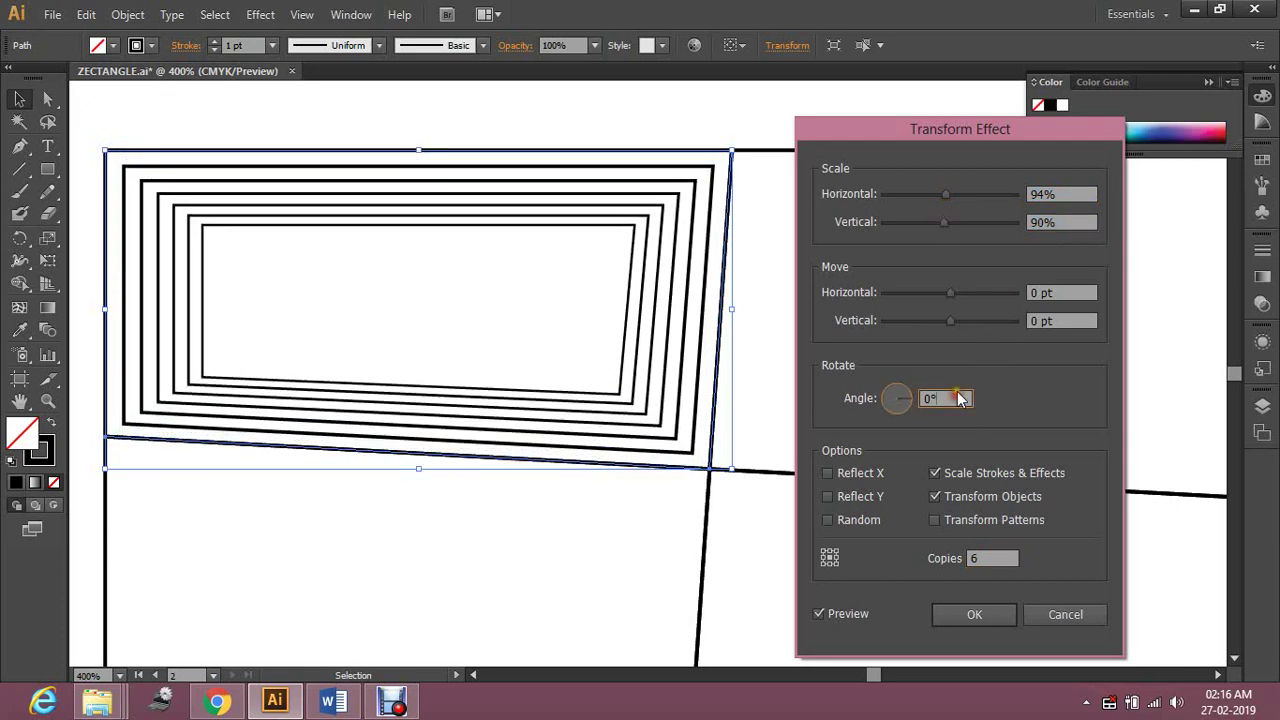
{"action": "key", "text": "Up"}
{"action": "key", "text": "Up"}
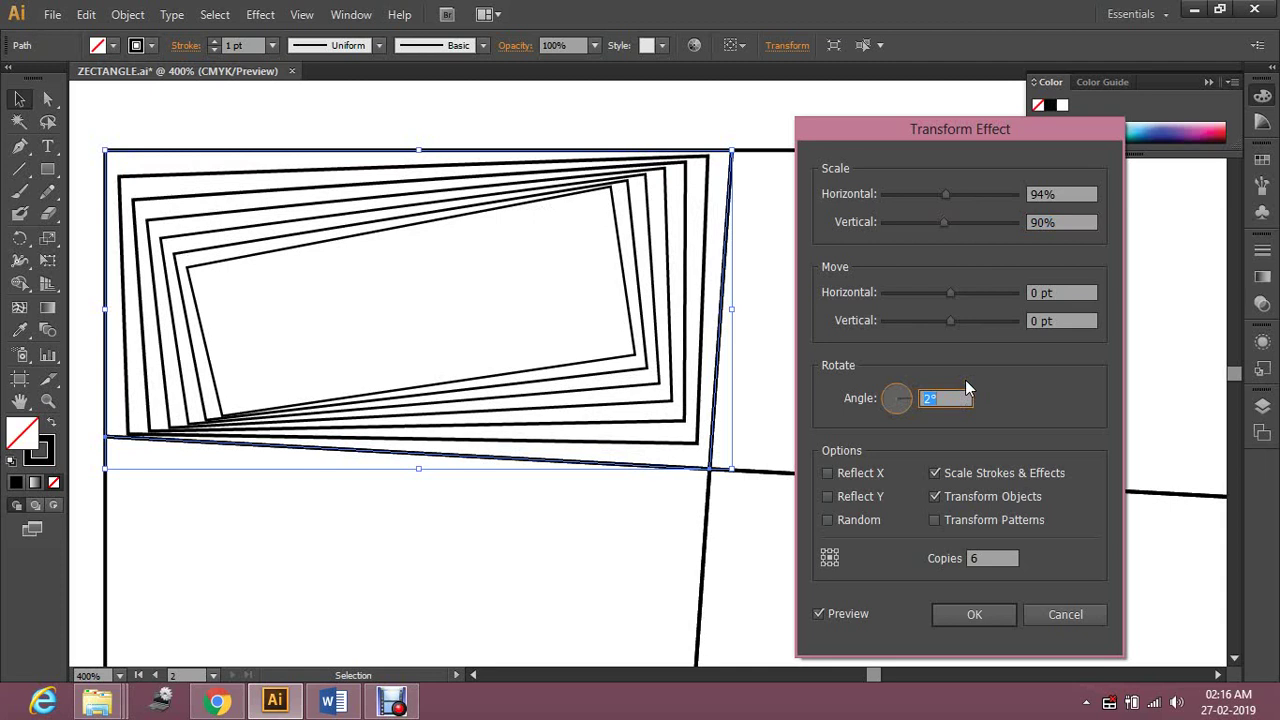
{"action": "key", "text": "Up"}
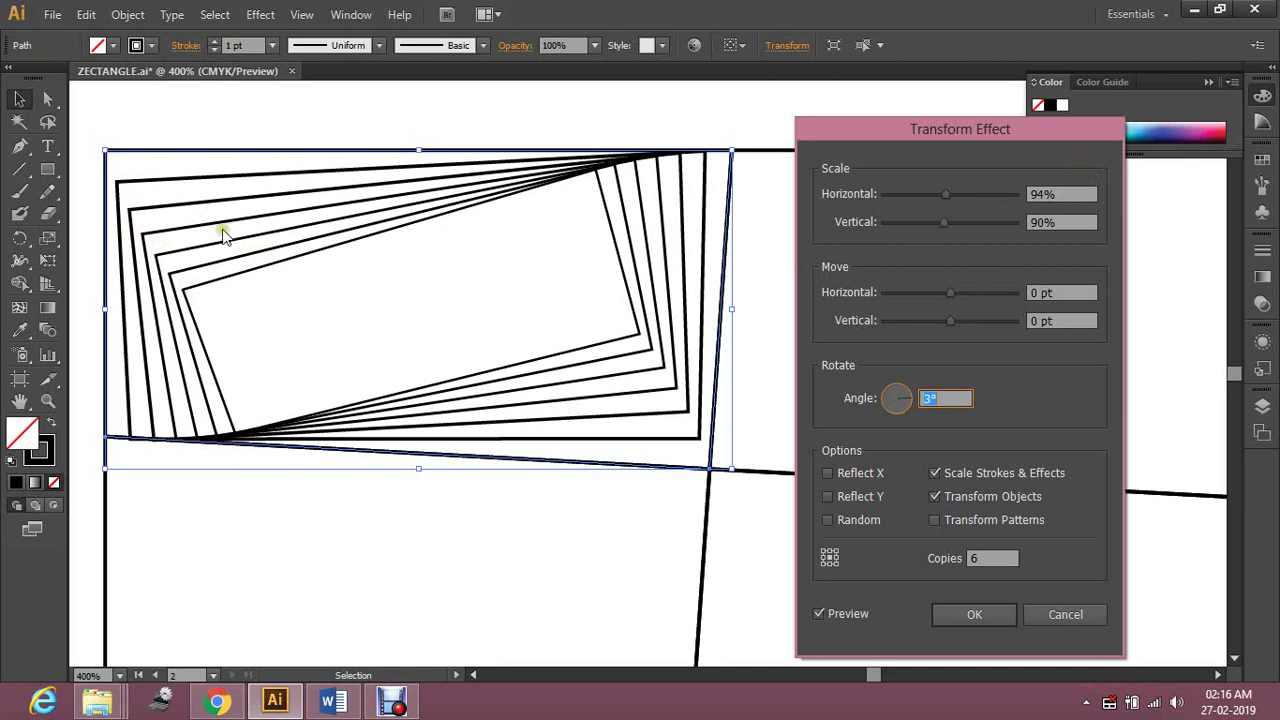
Fine-tune the horizontal scale of the copies to 97.5%
{"action": "left_click", "coordinate": [1063, 194]}
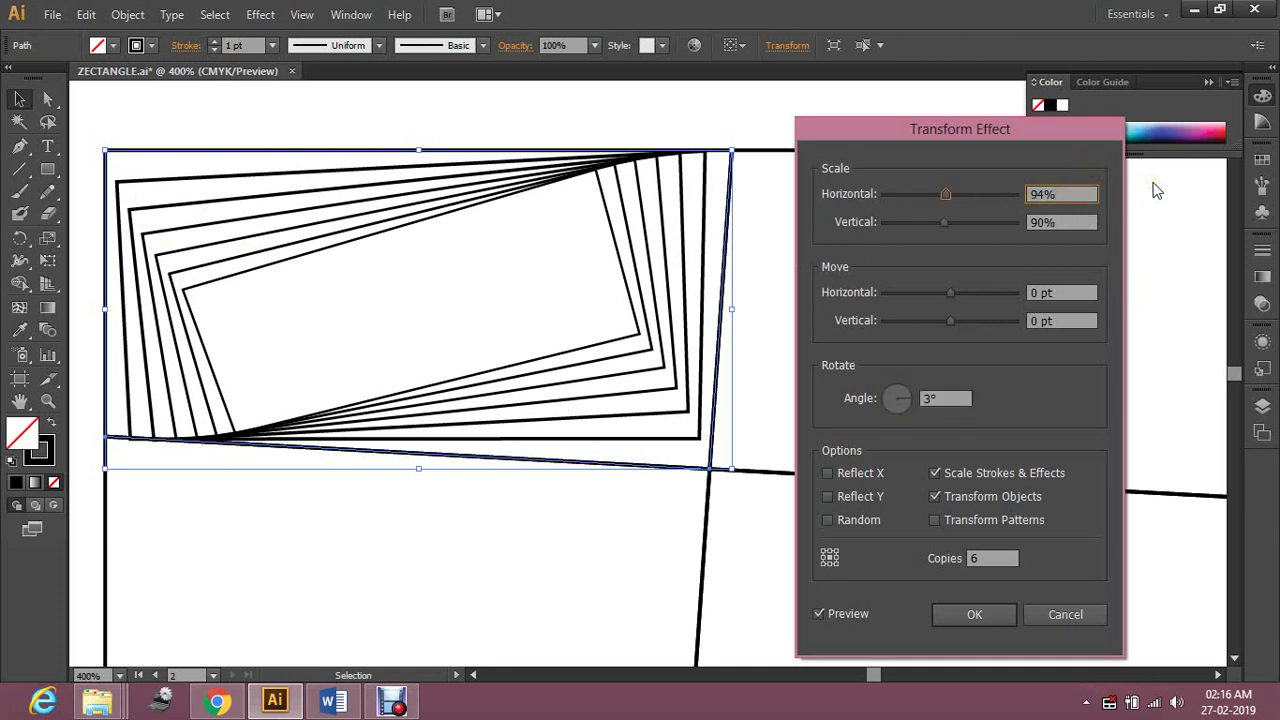
{"action": "type", "text": ".5"}
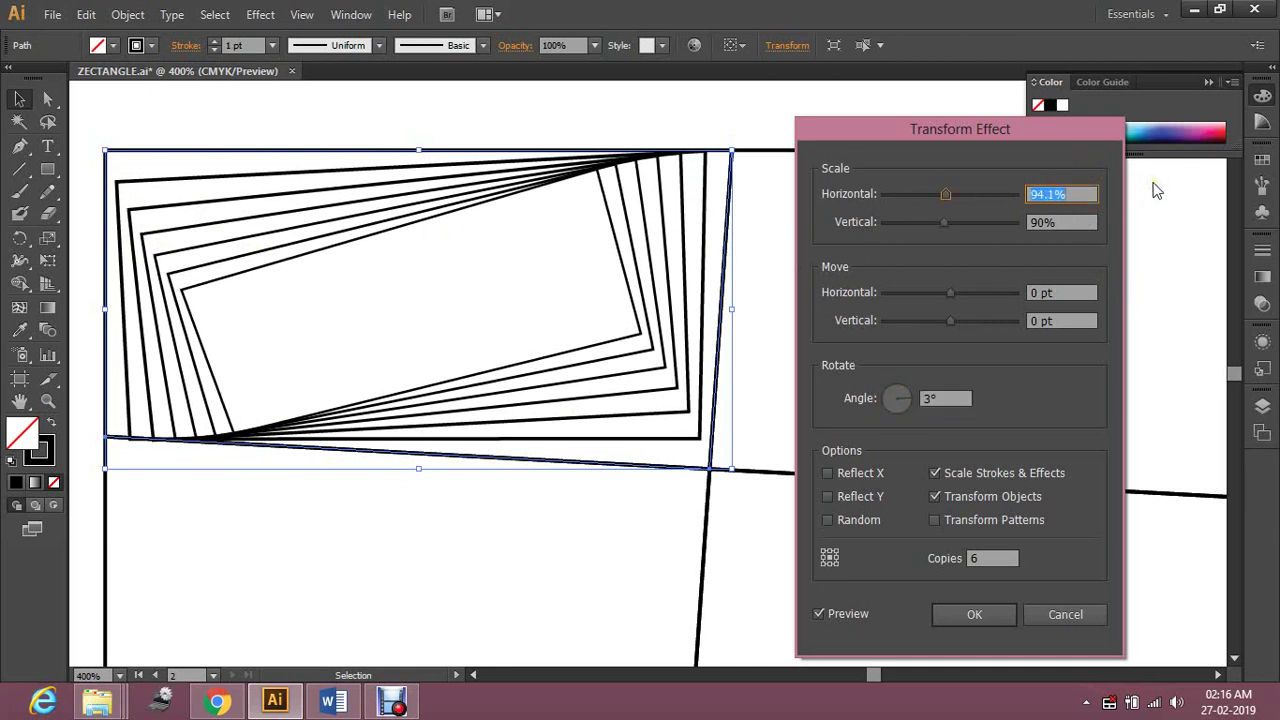
{"action": "key", "text": "Up"}
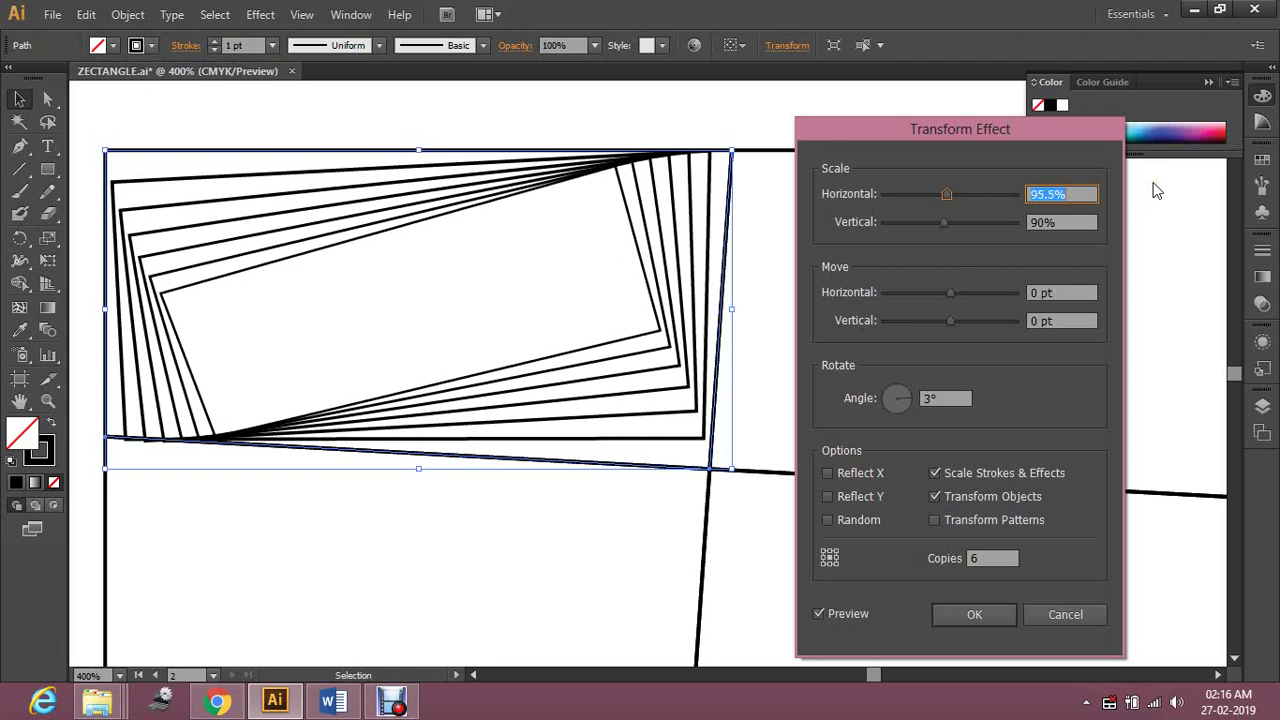
{"action": "key", "text": "Up"}
{"action": "key", "text": "Up"}
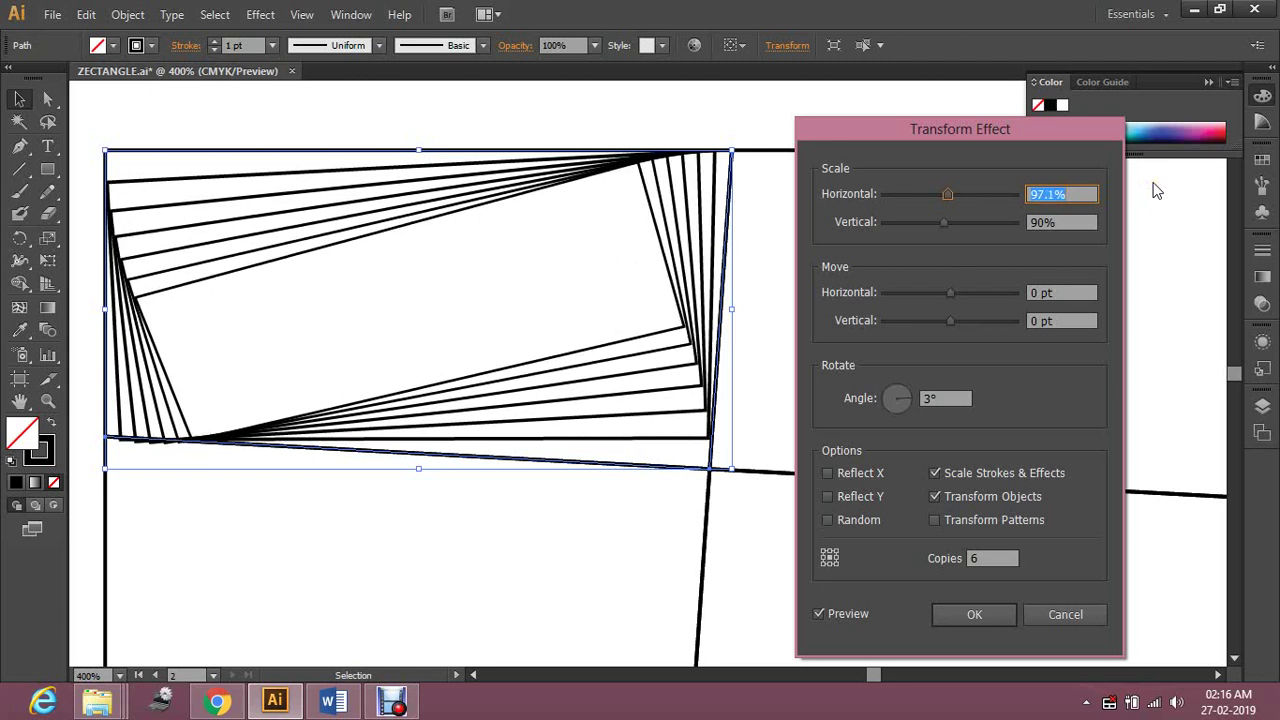
{"action": "key", "text": "Up"}
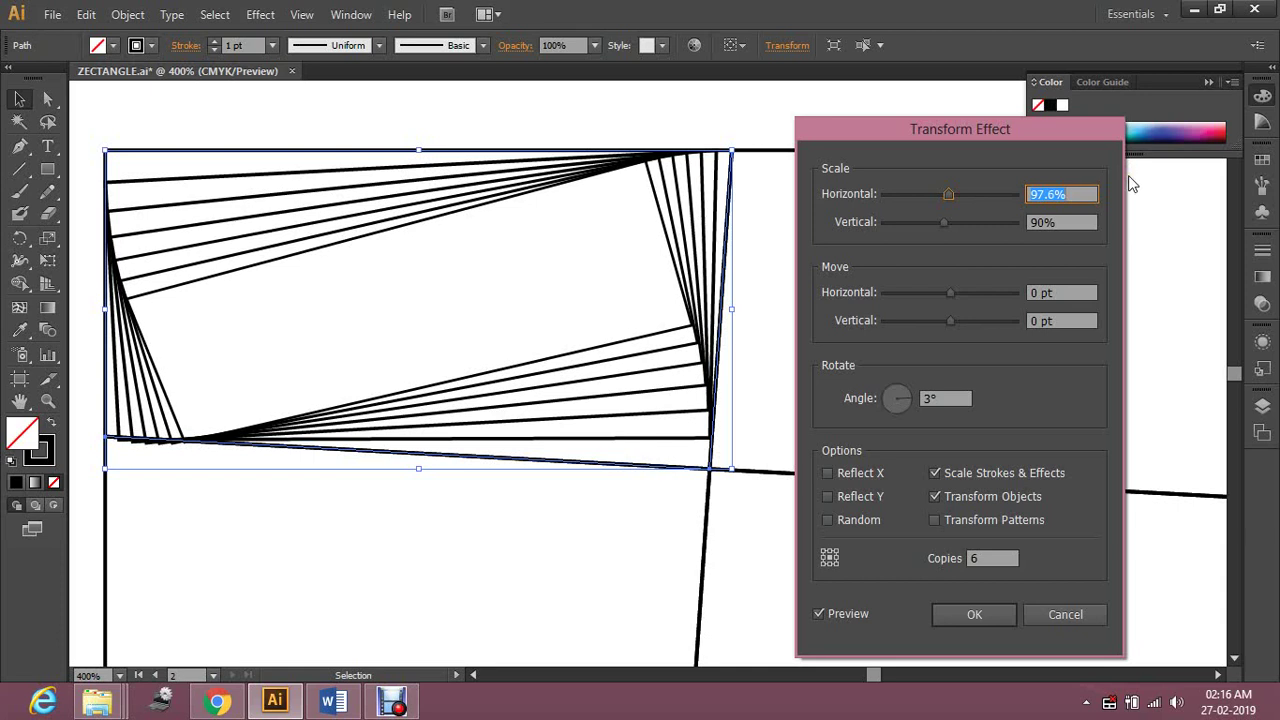
{"action": "key", "text": "Down"}
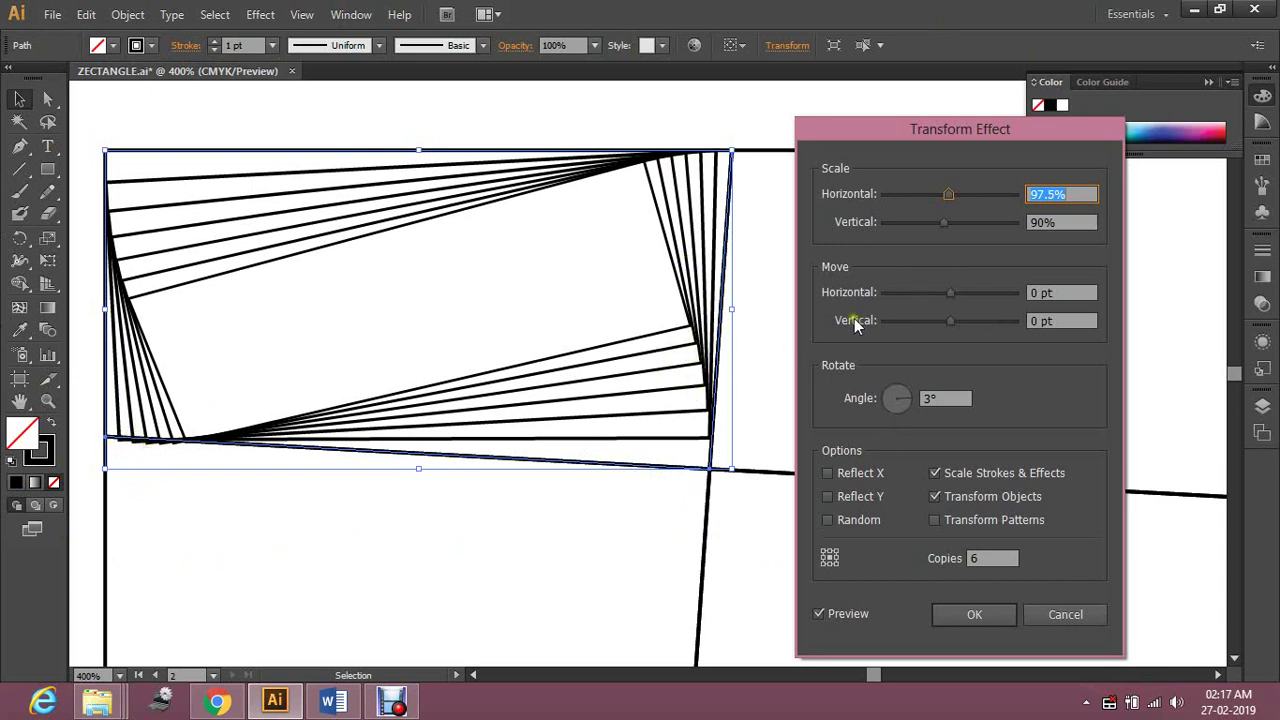
Set move 0.3 pt horizontal and -0.2 pt vertical, 62 copies, and apply the Transform effect
{"action": "left_click", "coordinate": [1074, 290]}
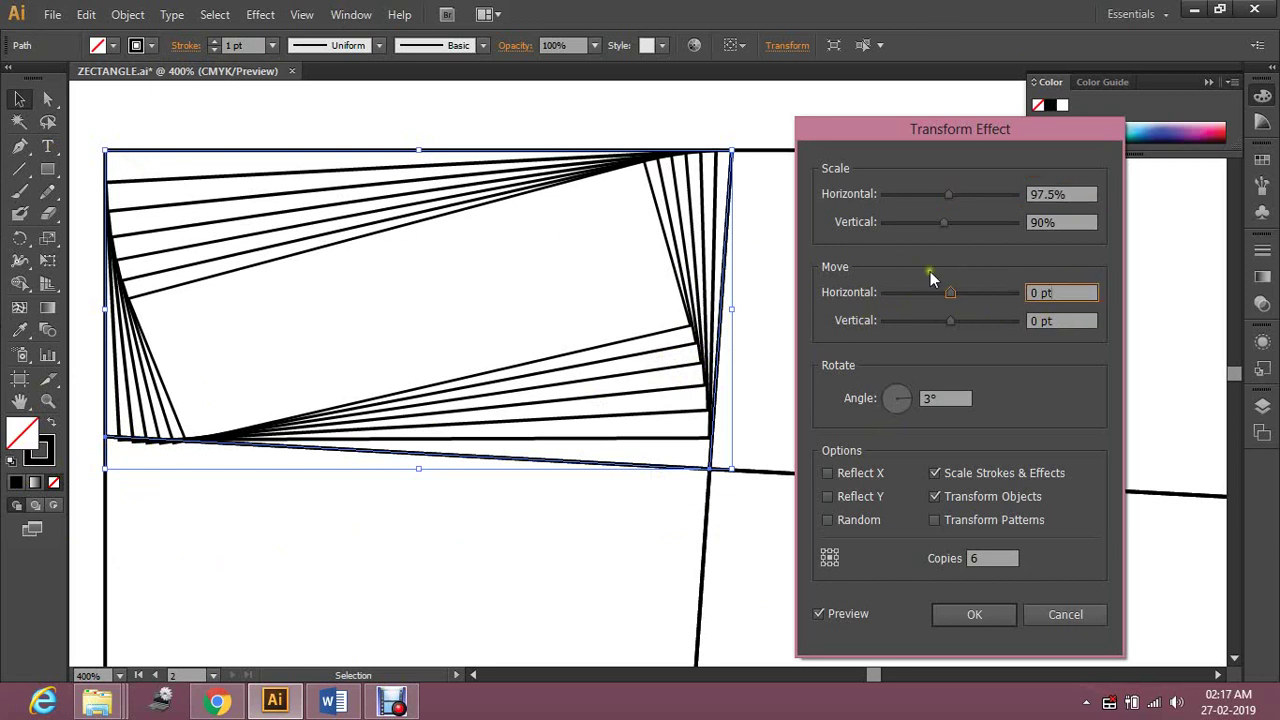
{"action": "key", "text": "Up"}
{"action": "key", "text": "Up"}
{"action": "key", "text": "Up"}
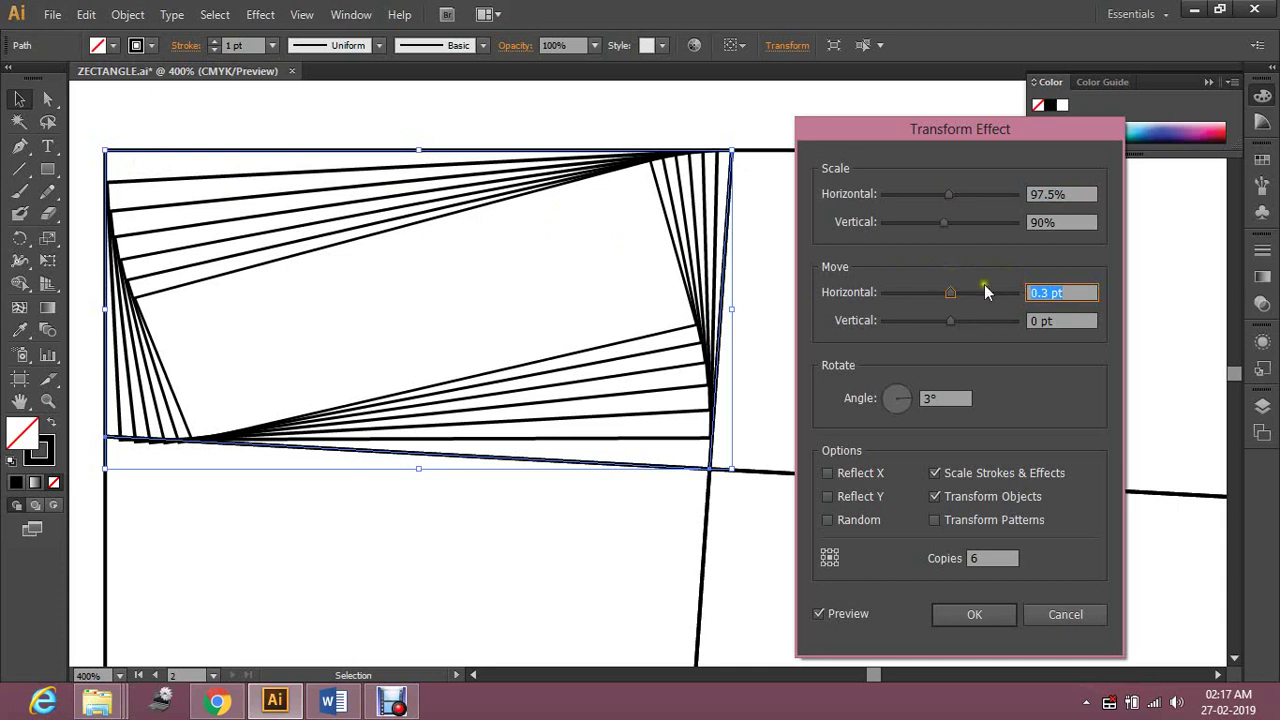
{"action": "left_click", "coordinate": [1083, 322]}
{"action": "key", "text": "Up"}
{"action": "key", "text": "Down"}
{"action": "key", "text": "Down"}
{"action": "key", "text": "Down"}
{"action": "key", "text": "Down"}
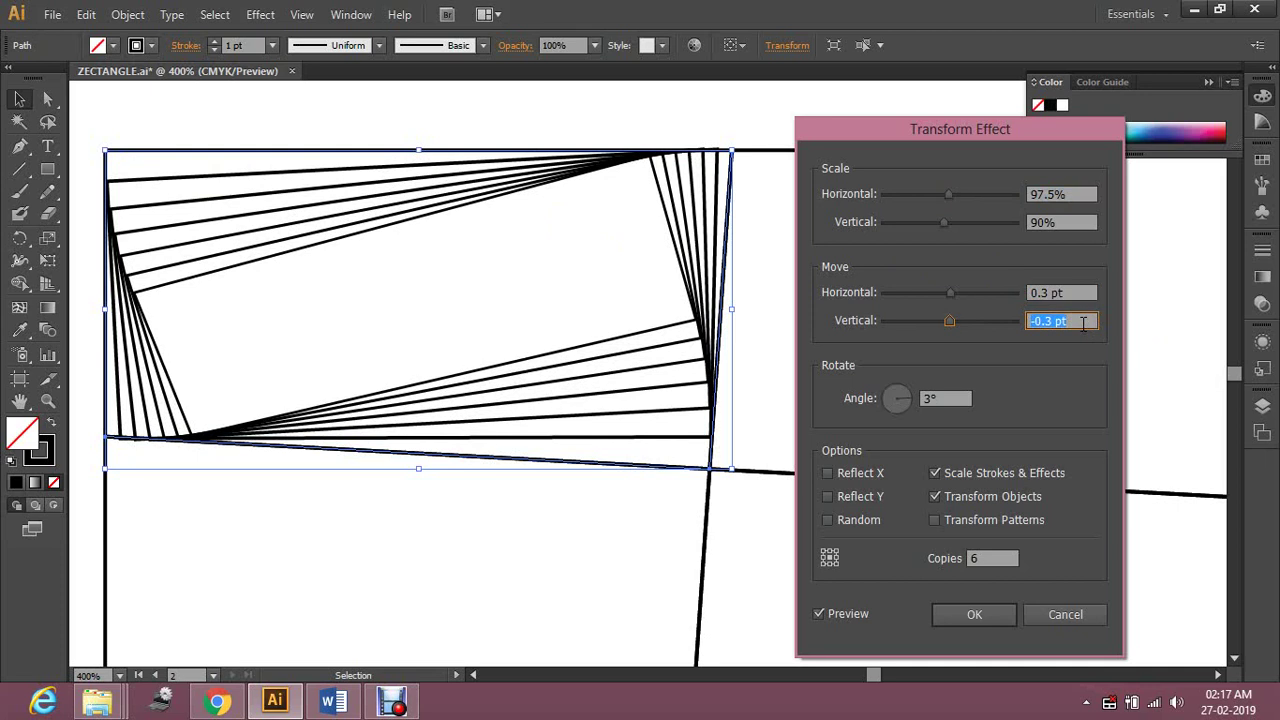
{"action": "key", "text": "Up"}
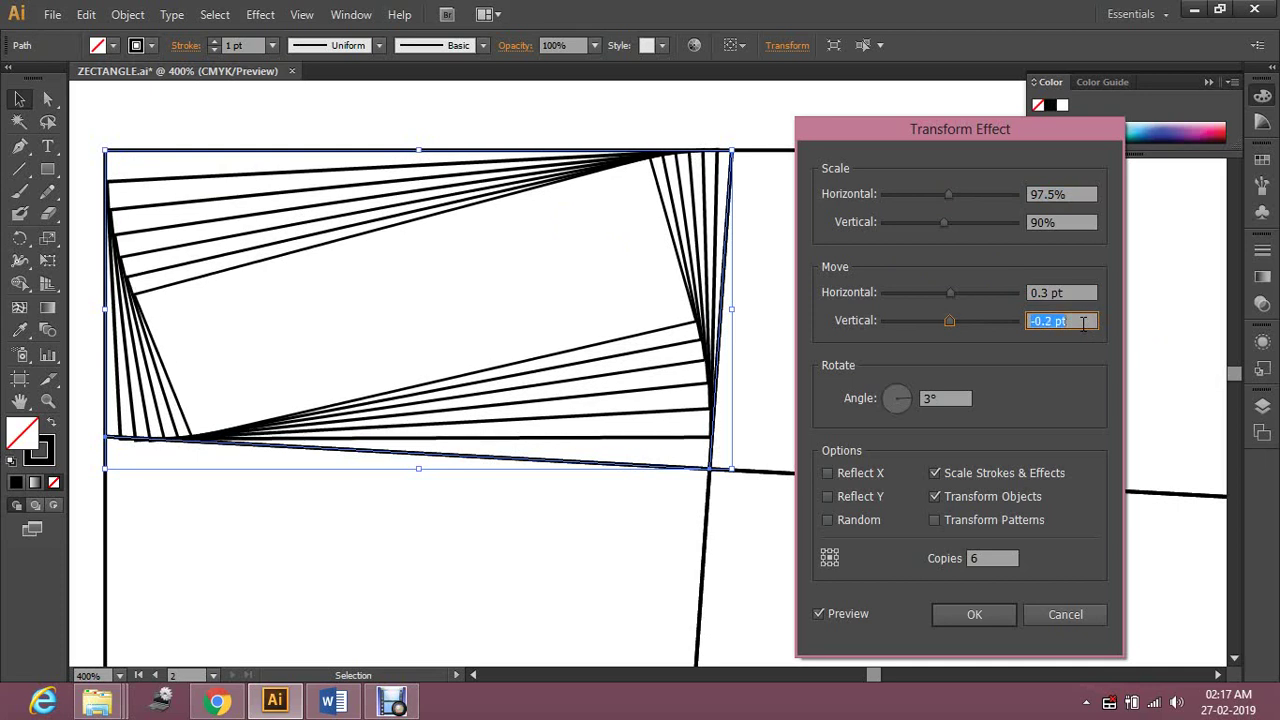
{"action": "left_click", "coordinate": [991, 558]}
{"action": "key", "text": "Up"}
{"action": "key", "text": "Up"}
{"action": "key", "text": "Up"}
{"action": "key", "text": "Up"}
{"action": "key", "text": "Up"}
{"action": "key", "text": "Up"}
{"action": "key", "text": "Up"}
{"action": "key", "text": "Up"}
{"action": "key", "text": "Up"}
{"action": "key", "text": "Up"}
{"action": "key", "text": "Up"}
{"action": "key", "text": "Up"}
{"action": "key", "text": "Up"}
{"action": "key", "text": "Up"}
{"action": "key", "text": "Up"}
{"action": "key", "text": "Up"}
{"action": "key", "text": "Up"}
{"action": "key", "text": "Up"}
{"action": "key", "text": "Up"}
{"action": "key", "text": "Up"}
{"action": "key", "text": "Up"}
{"action": "key", "text": "Up"}
{"action": "key", "text": "Up"}
{"action": "key", "text": "Up"}
{"action": "key", "text": "Up"}
{"action": "key", "text": "Up"}
{"action": "key", "text": "Up"}
{"action": "key", "text": "Up"}
{"action": "key", "text": "Up"}
{"action": "key", "text": "Up"}
{"action": "key", "text": "Up"}
{"action": "key", "text": "Up"}
{"action": "key", "text": "Up"}
{"action": "key", "text": "Up"}
{"action": "key", "text": "Up"}
{"action": "key", "text": "Up"}
{"action": "key", "text": "Up"}
{"action": "key", "text": "Up"}
{"action": "key", "text": "Up"}
{"action": "key", "text": "Up"}
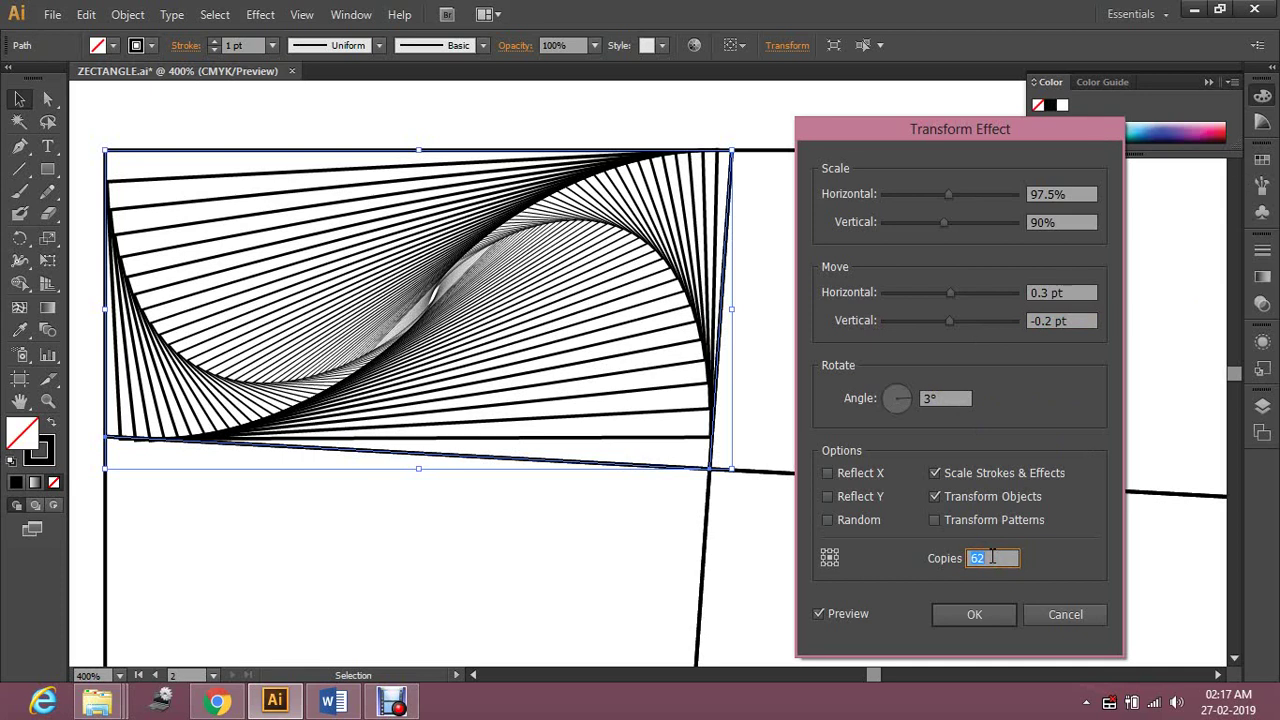
{"action": "left_click", "coordinate": [969, 615]}
{"action": "left_click", "coordinate": [974, 614]}
Change the top-left spiral rectangle's stroke weight from 1 pt to 0.5 pt
{"action": "left_click", "coordinate": [949, 374]}
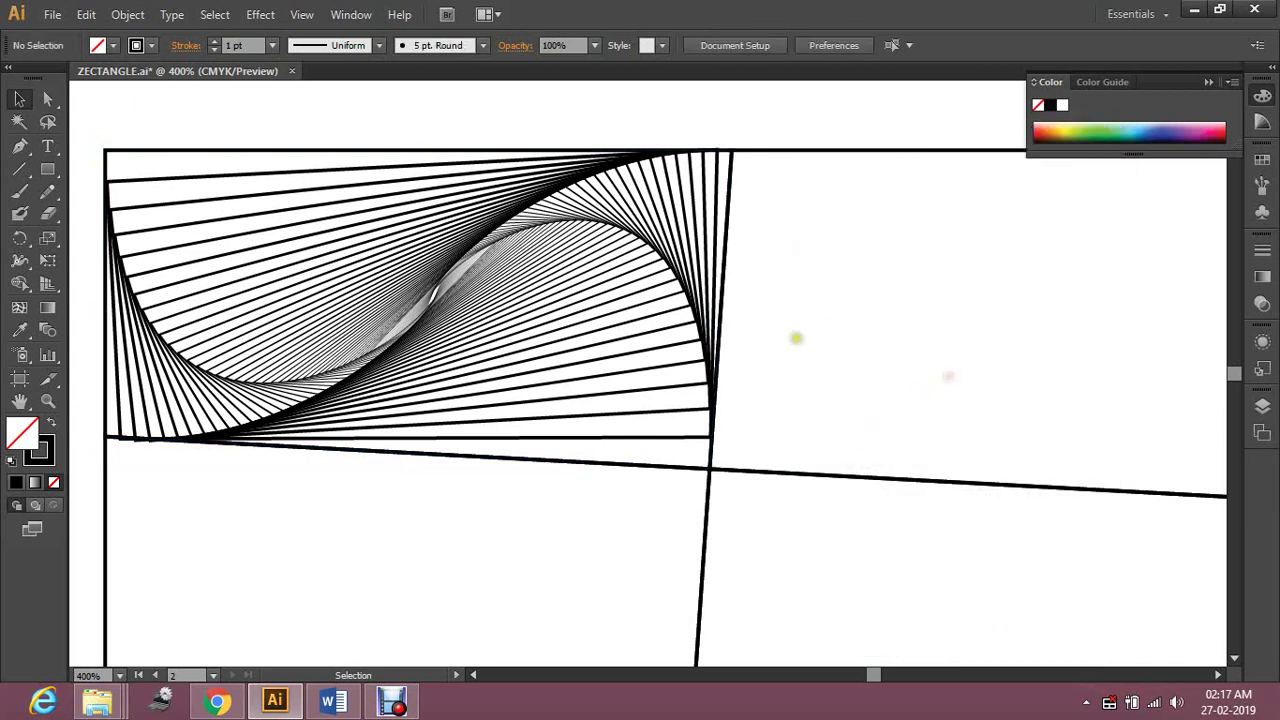
{"action": "mouse_move", "coordinate": [1033, 315]}
{"action": "left_mouse_down"}
{"action": "mouse_move", "coordinate": [786, 323]}
{"action": "mouse_move", "coordinate": [940, 334]}
{"action": "mouse_move", "coordinate": [859, 332]}
{"action": "left_mouse_up"}
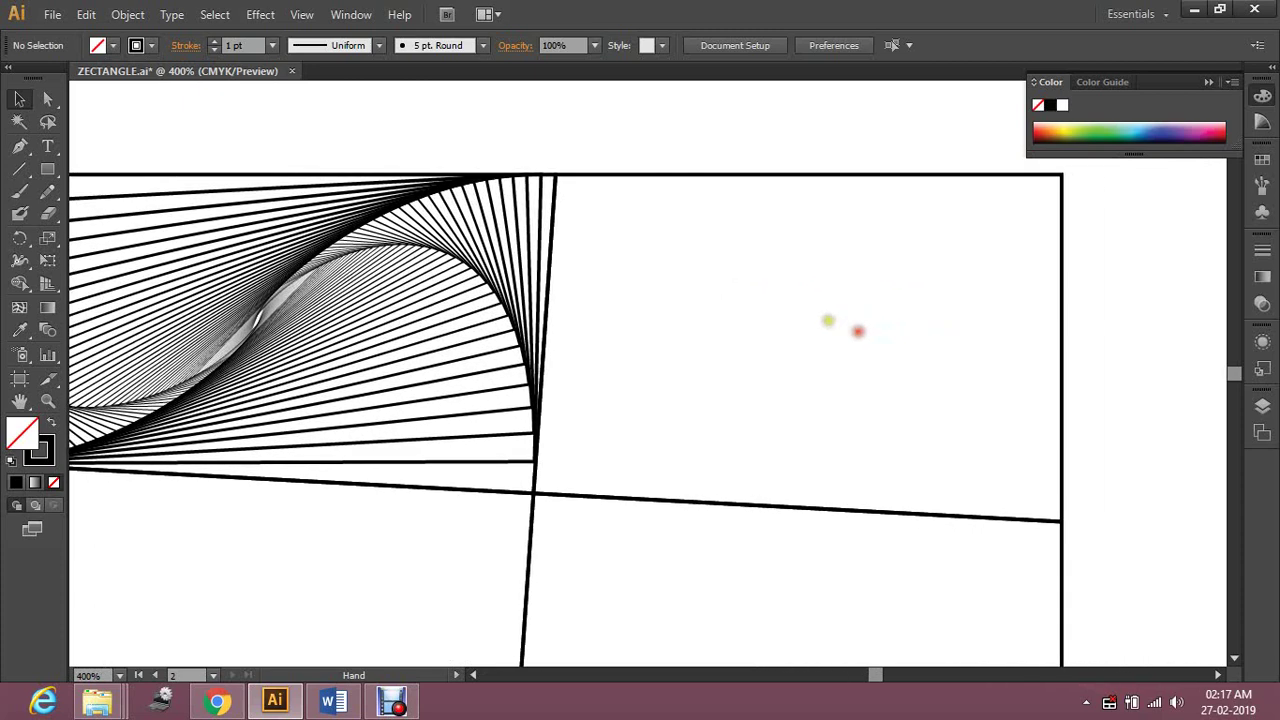
{"action": "left_click", "coordinate": [350, 226]}
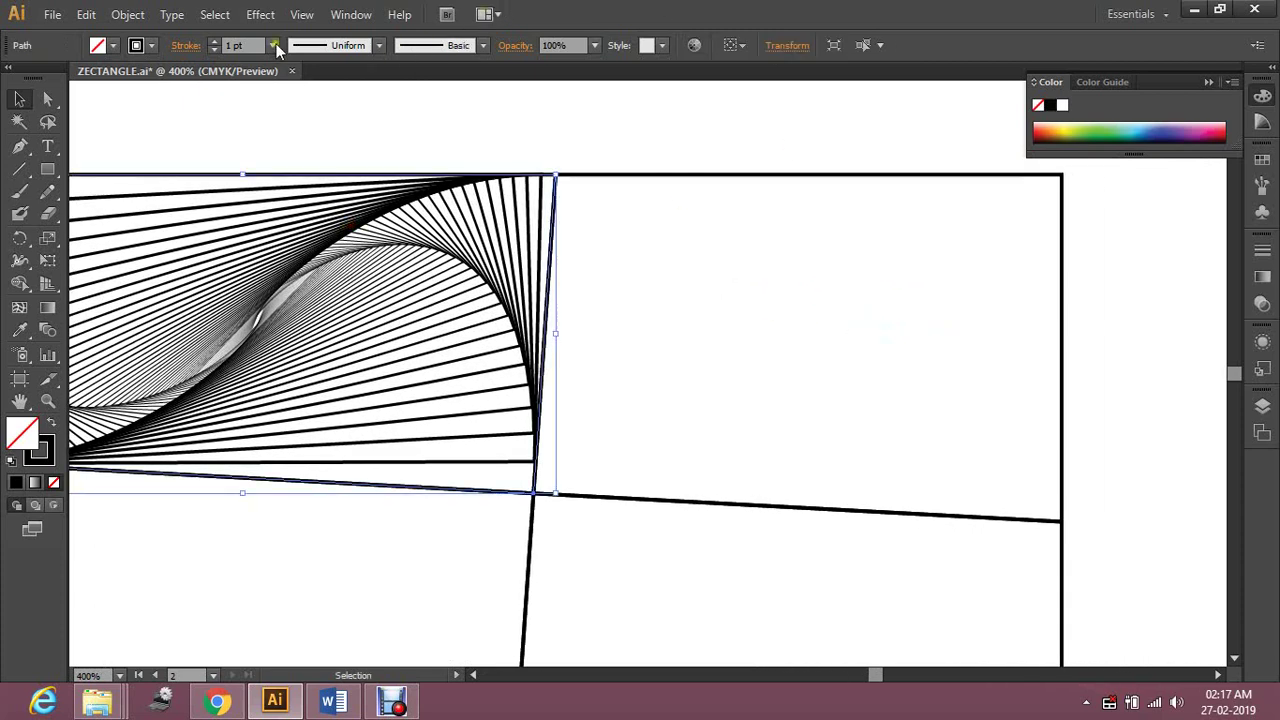
{"action": "left_click", "coordinate": [271, 46]}
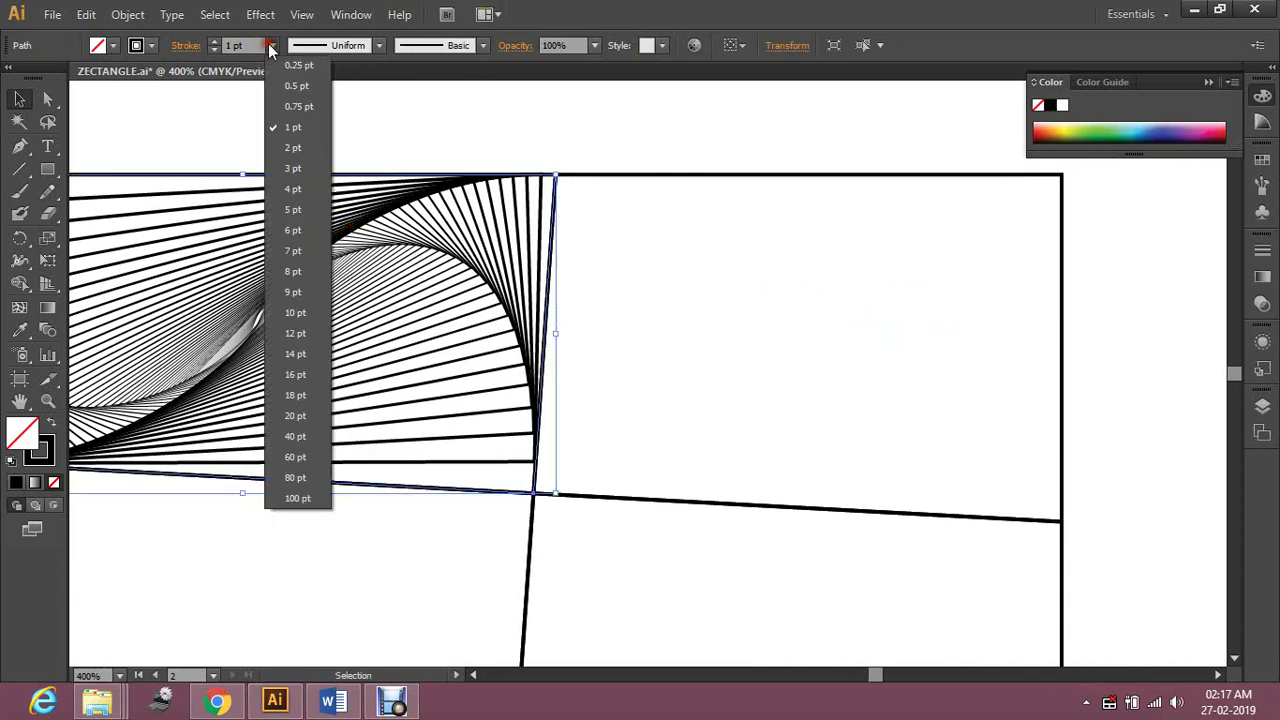
{"action": "left_click", "coordinate": [304, 88]}
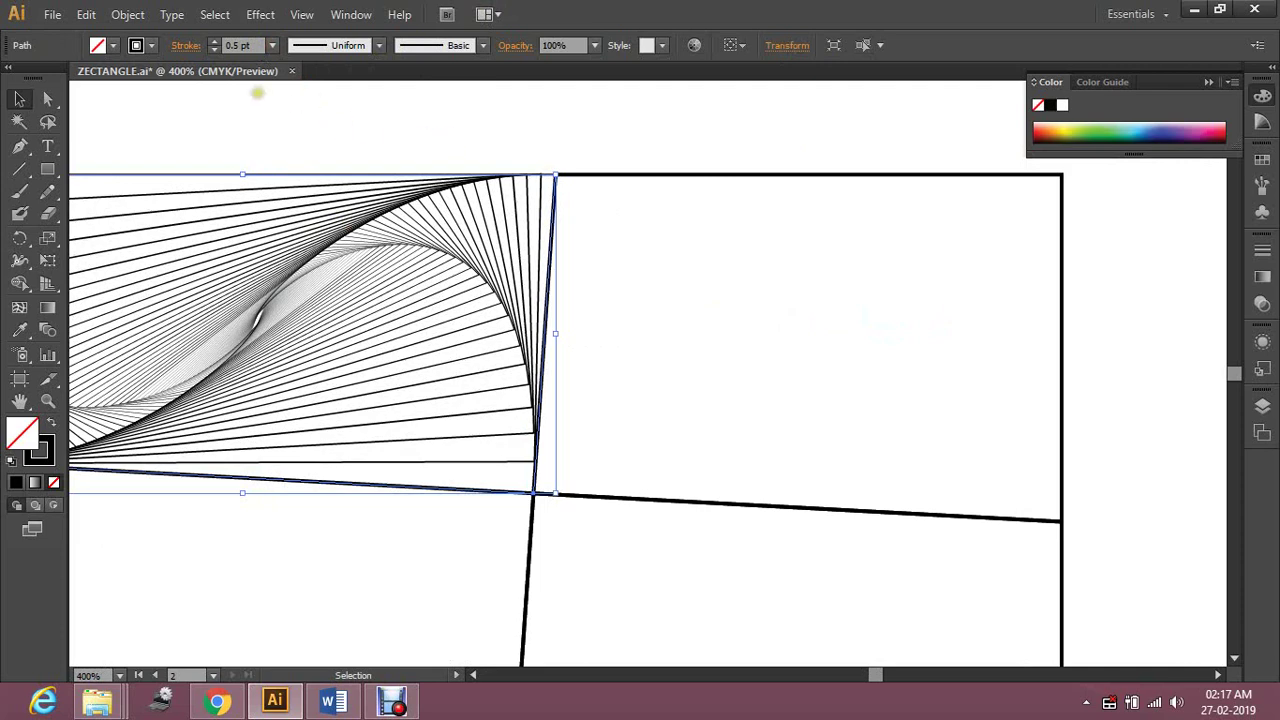
{"action": "left_click", "coordinate": [483, 137]}
{"action": "left_click_drag", "start_coordinate": [414, 314], "coordinate": [571, 277]}
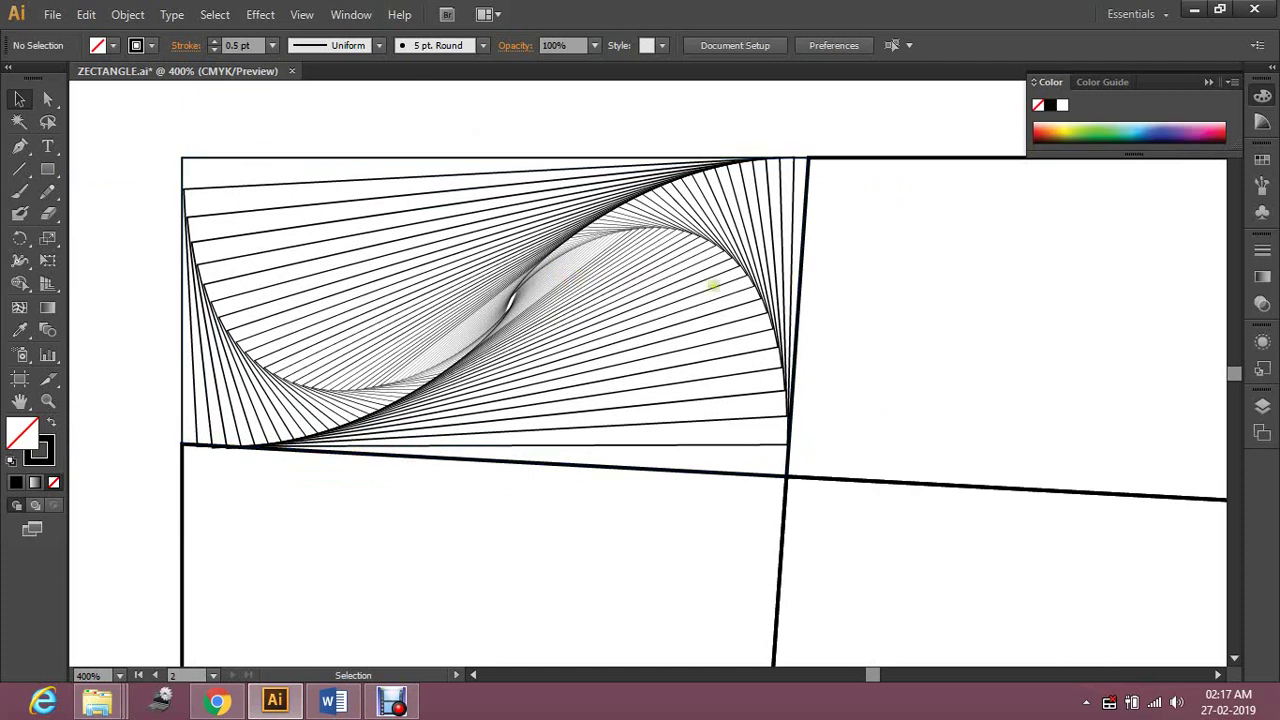
{"action": "left_click_drag", "start_coordinate": [966, 340], "coordinate": [618, 292]}
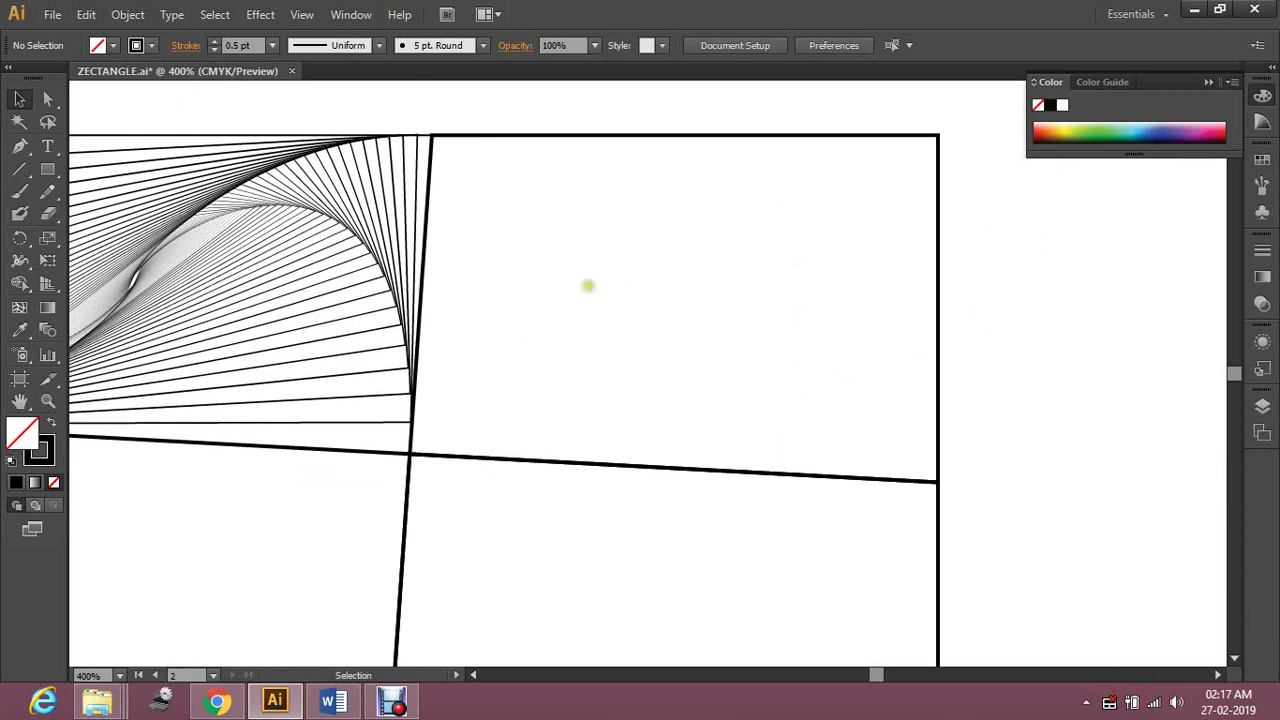
Give the empty top-right panel's rectangle a 0.5 pt stroke
{"action": "left_click", "coordinate": [576, 133]}
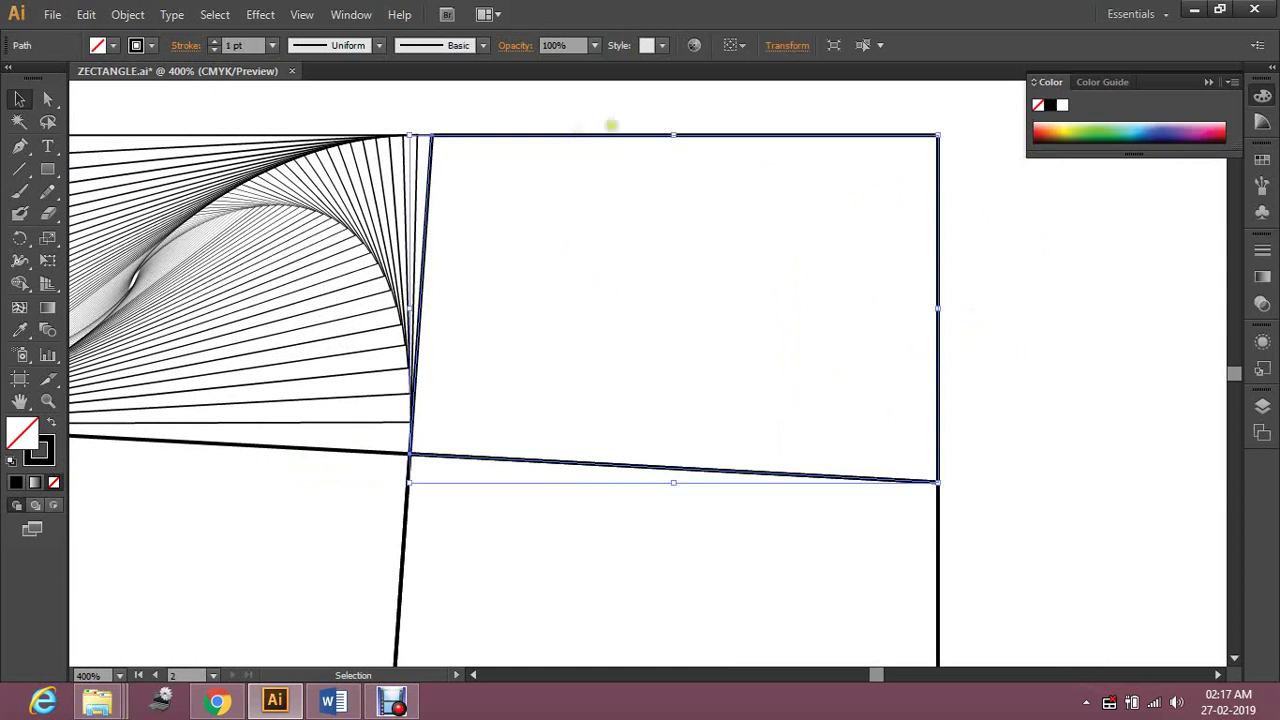
{"action": "left_click", "coordinate": [273, 45]}
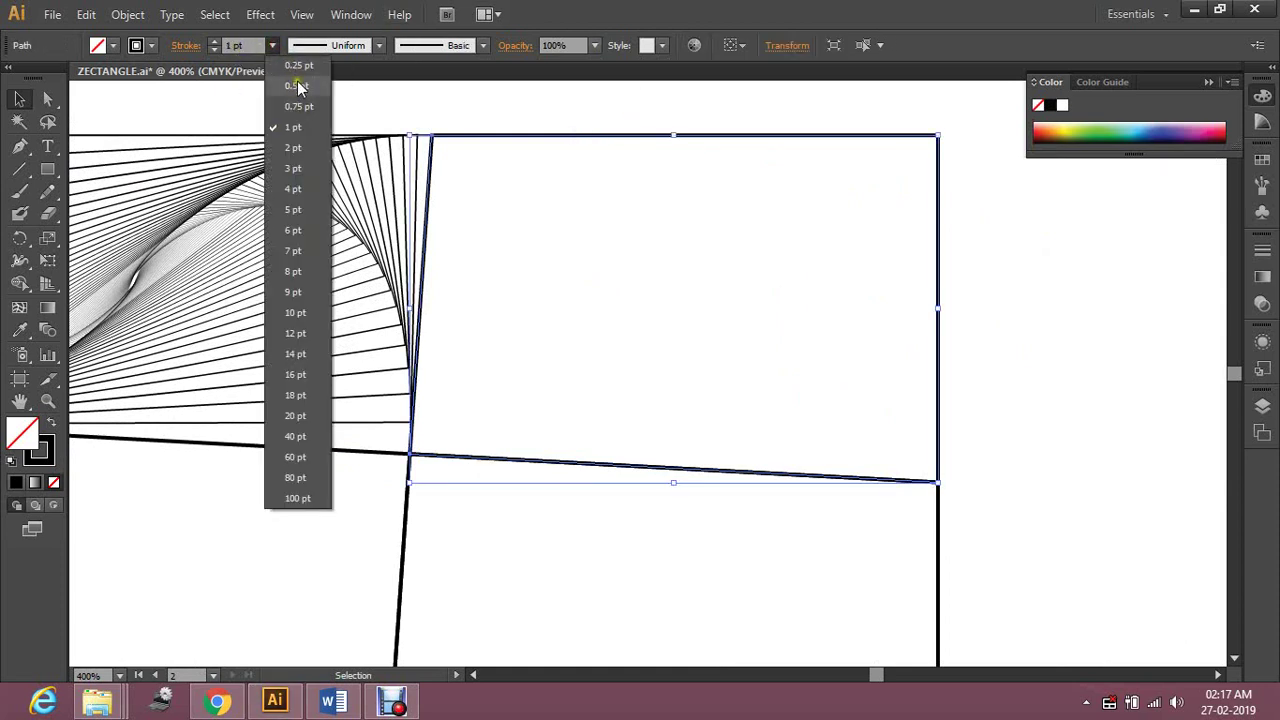
{"action": "left_click", "coordinate": [297, 86]}
{"action": "left_click", "coordinate": [554, 109]}
{"action": "left_click_drag", "start_coordinate": [603, 114], "coordinate": [620, 157]}
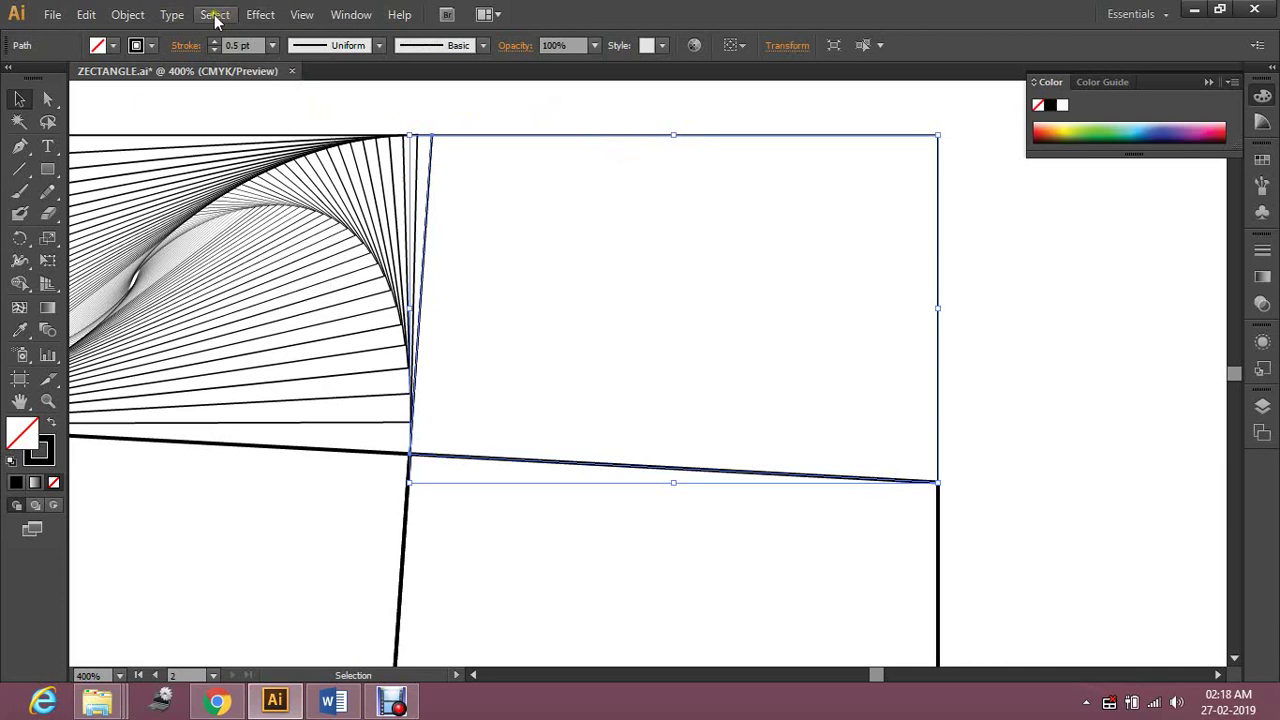
Open the Transform effect for the top-right rectangle with preview on
{"action": "left_click", "coordinate": [260, 14]}
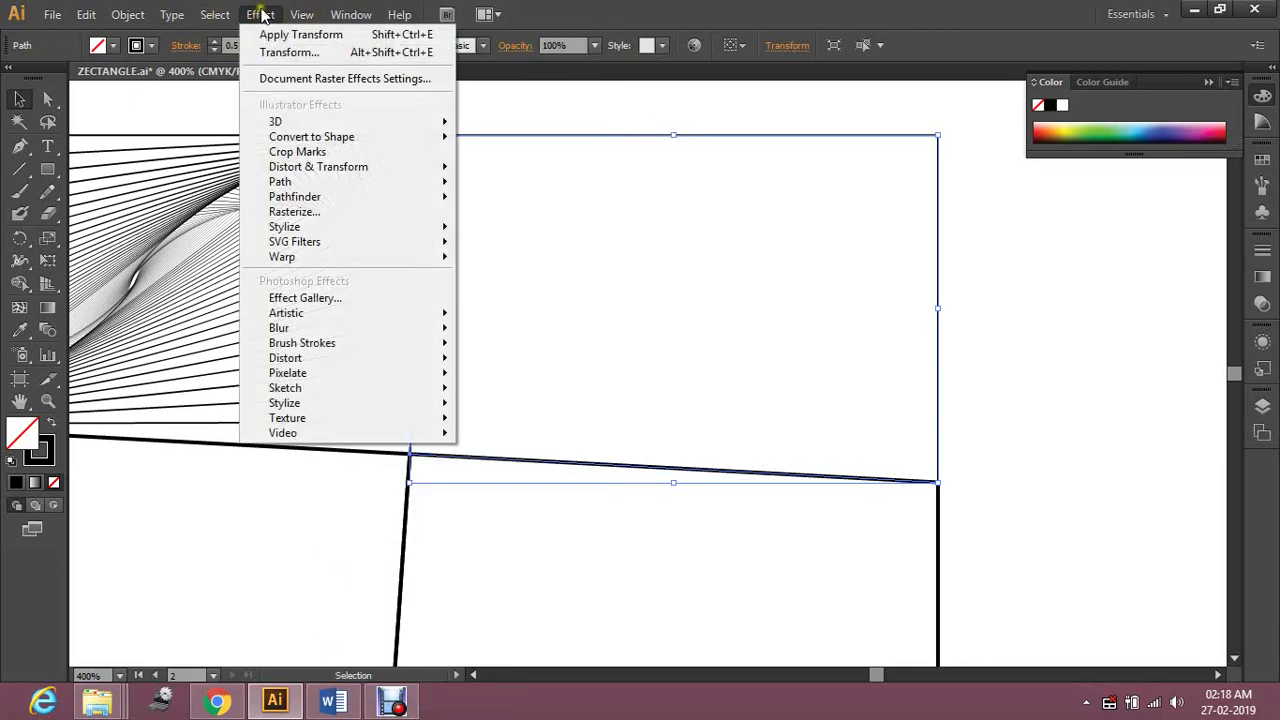
{"action": "mouse_move", "coordinate": [338, 176]}
{"action": "left_click", "coordinate": [521, 240]}
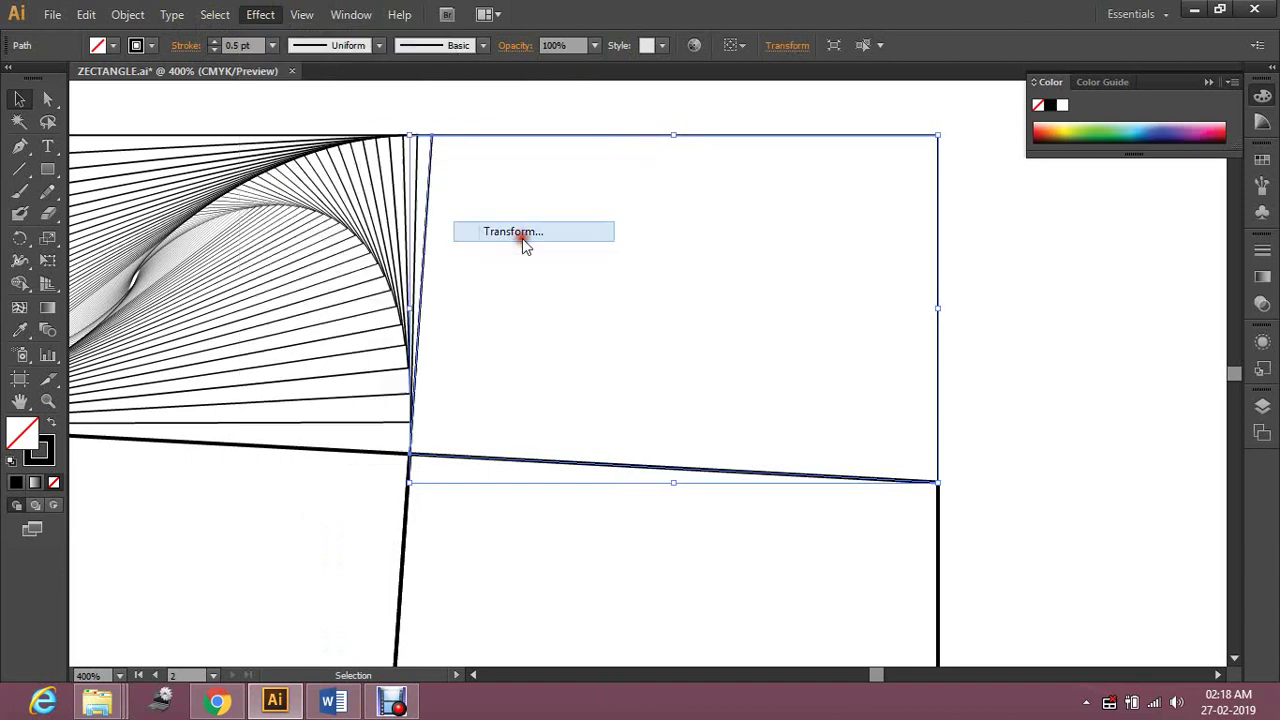
{"action": "left_click", "coordinate": [845, 617]}
{"action": "left_click_drag", "start_coordinate": [958, 123], "coordinate": [1107, 123]}
{"action": "left_click", "coordinate": [1150, 557]}
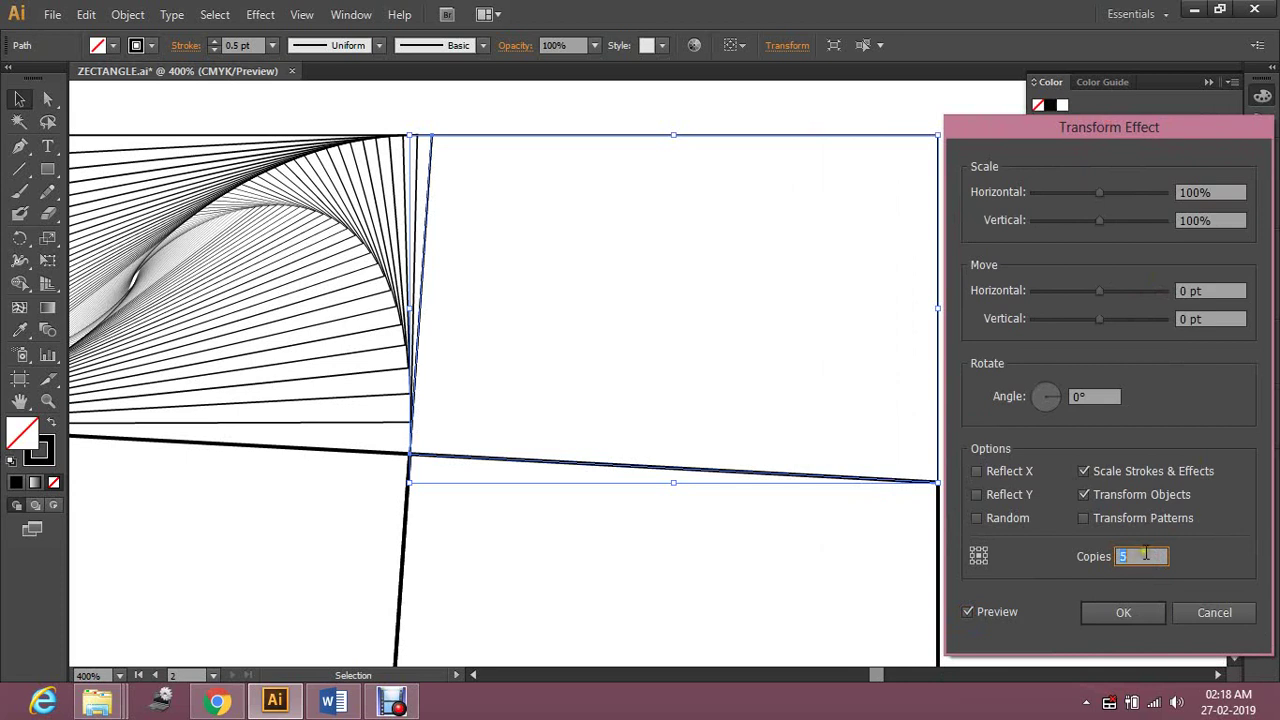
Set the copies' horizontal scale to 94% and vertical scale to 92%
{"action": "left_click", "coordinate": [1226, 194]}
{"action": "key", "text": "Down"}
{"action": "key", "text": "Down"}
{"action": "key", "text": "Down"}
{"action": "key", "text": "Down"}
{"action": "key", "text": "Down"}
{"action": "key", "text": "Down"}
{"action": "key", "text": "Down"}
{"action": "key", "text": "Down"}
{"action": "key", "text": "Down"}
{"action": "key", "text": "Down"}
{"action": "key", "text": "Down"}
{"action": "key", "text": "Up"}
{"action": "key", "text": "Up"}
{"action": "key", "text": "Up"}
{"action": "key", "text": "Up"}
{"action": "key", "text": "Up"}
{"action": "key", "text": "Up"}
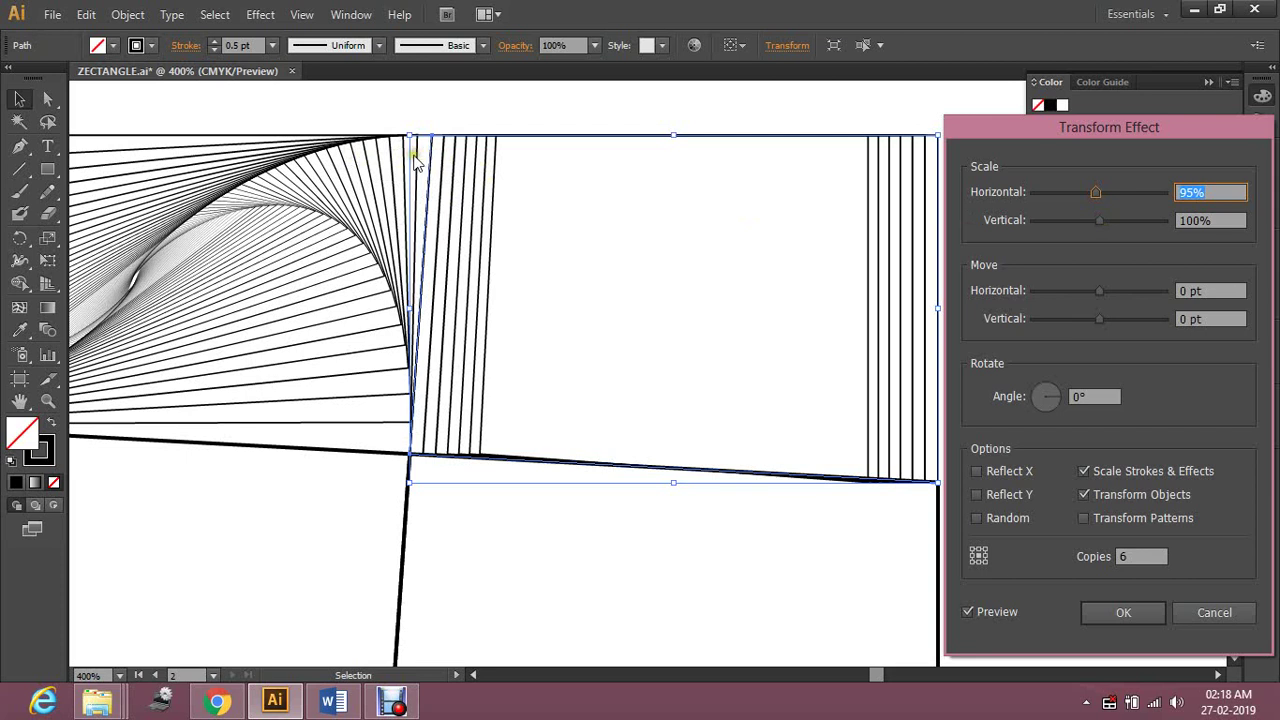
{"action": "key", "text": "Up"}
{"action": "key", "text": "Down"}
{"action": "key", "text": "Down"}
{"action": "left_click", "coordinate": [1229, 218]}
{"action": "key", "text": "Up"}
{"action": "key", "text": "Up"}
{"action": "key", "text": "Down"}
{"action": "key", "text": "Down"}
{"action": "key", "text": "Down"}
{"action": "key", "text": "Down"}
{"action": "key", "text": "Down"}
{"action": "key", "text": "Down"}
{"action": "key", "text": "Down"}
{"action": "key", "text": "Down"}
{"action": "key", "text": "Down"}
{"action": "key", "text": "Down"}
{"action": "key", "text": "Down"}
{"action": "key", "text": "Down"}
{"action": "key", "text": "Down"}
{"action": "key", "text": "Down"}
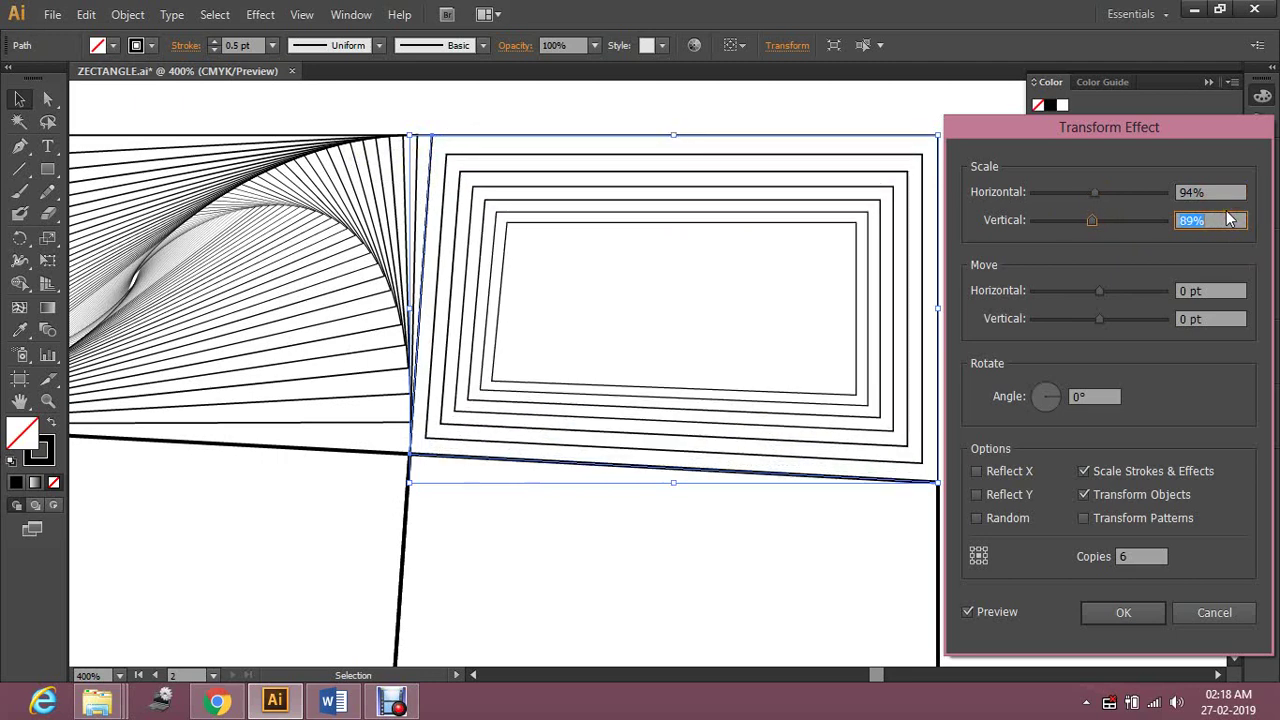
{"action": "key", "text": "Up"}
{"action": "key", "text": "Up"}
{"action": "key", "text": "Up"}
{"action": "key", "text": "Up"}
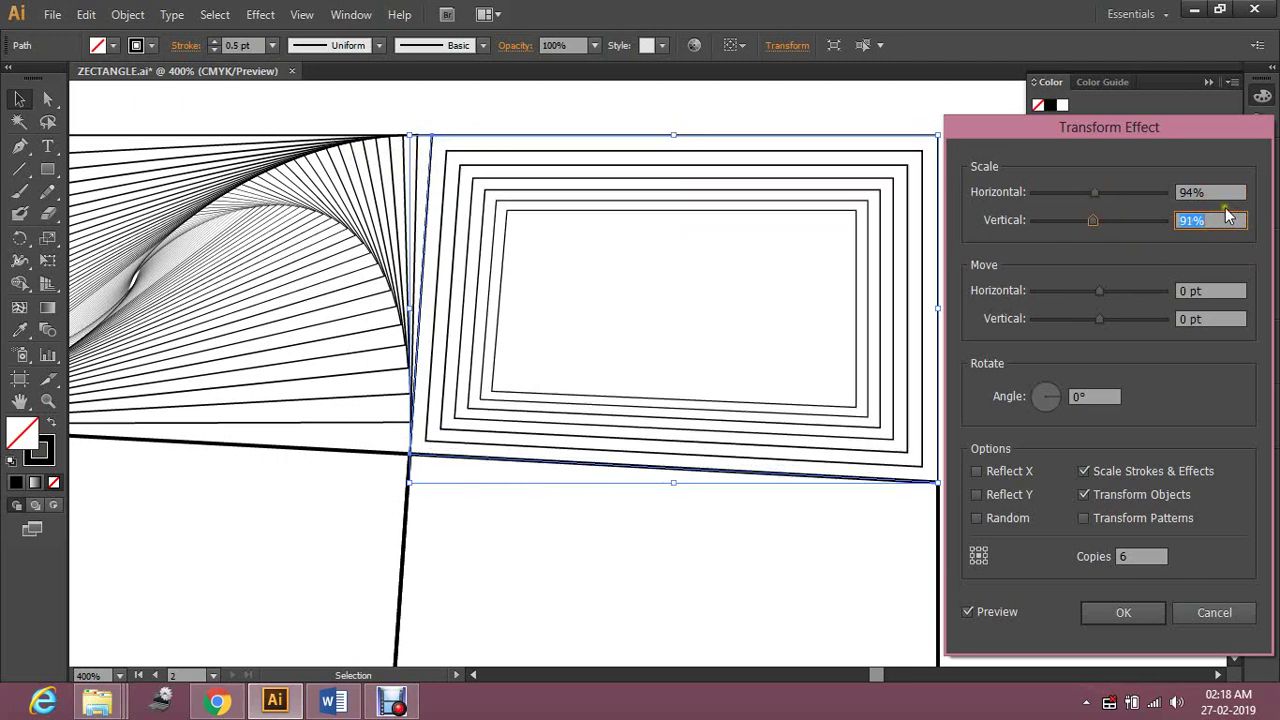
Rotate each copy 3° and raise the horizontal scale to 97%
{"action": "left_click", "coordinate": [1096, 397]}
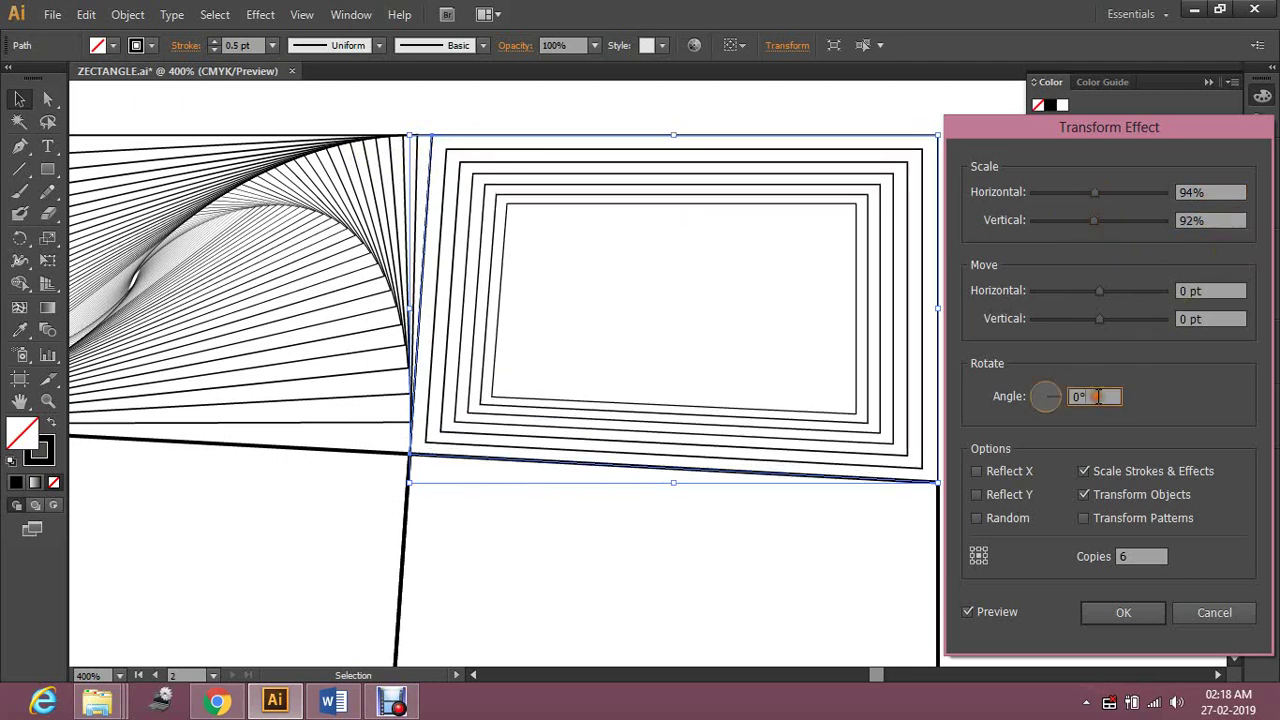
{"action": "key", "text": "Up"}
{"action": "key", "text": "Up"}
{"action": "key", "text": "Up"}
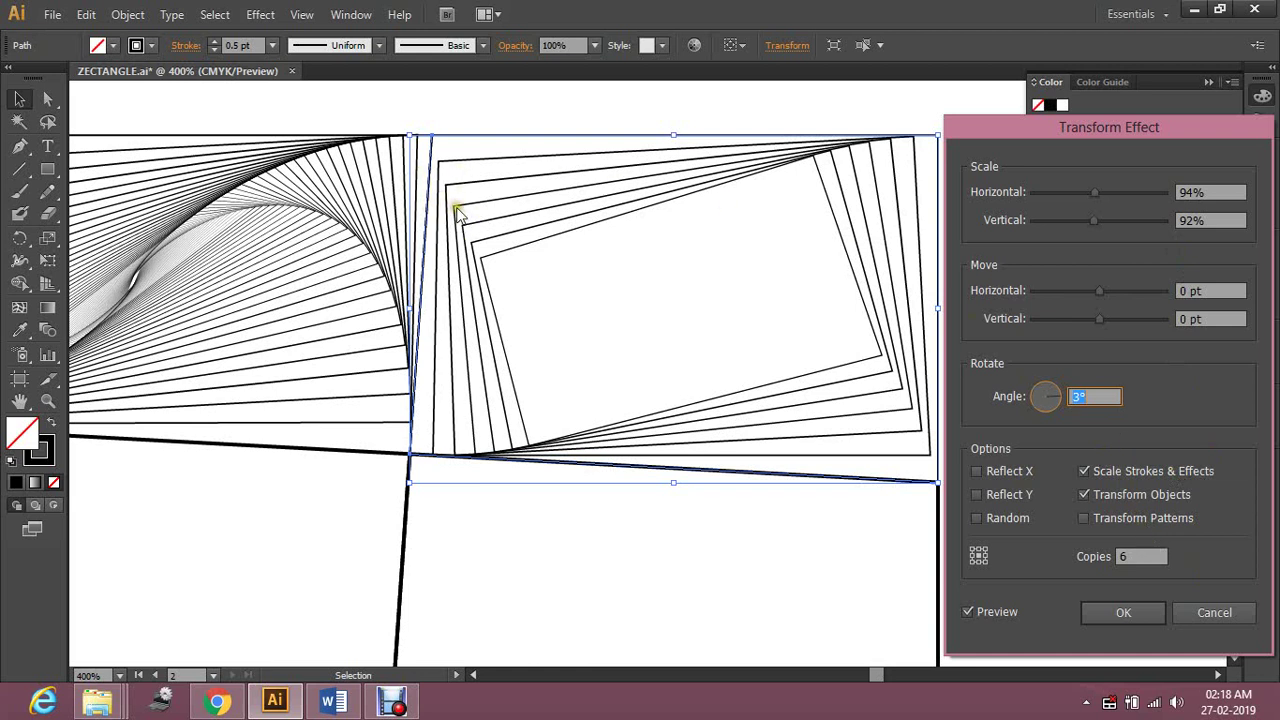
{"action": "left_click", "coordinate": [1239, 192]}
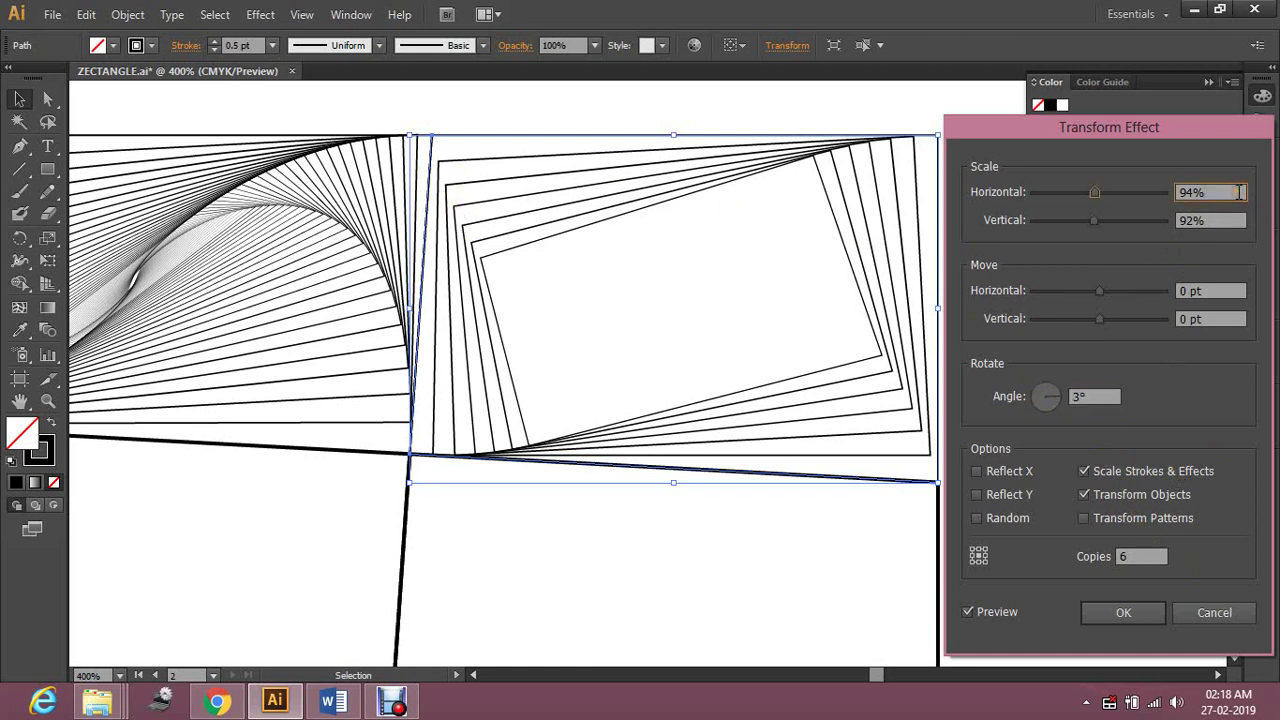
{"action": "key", "text": "Up"}
{"action": "key", "text": "Up"}
{"action": "key", "text": "Up"}
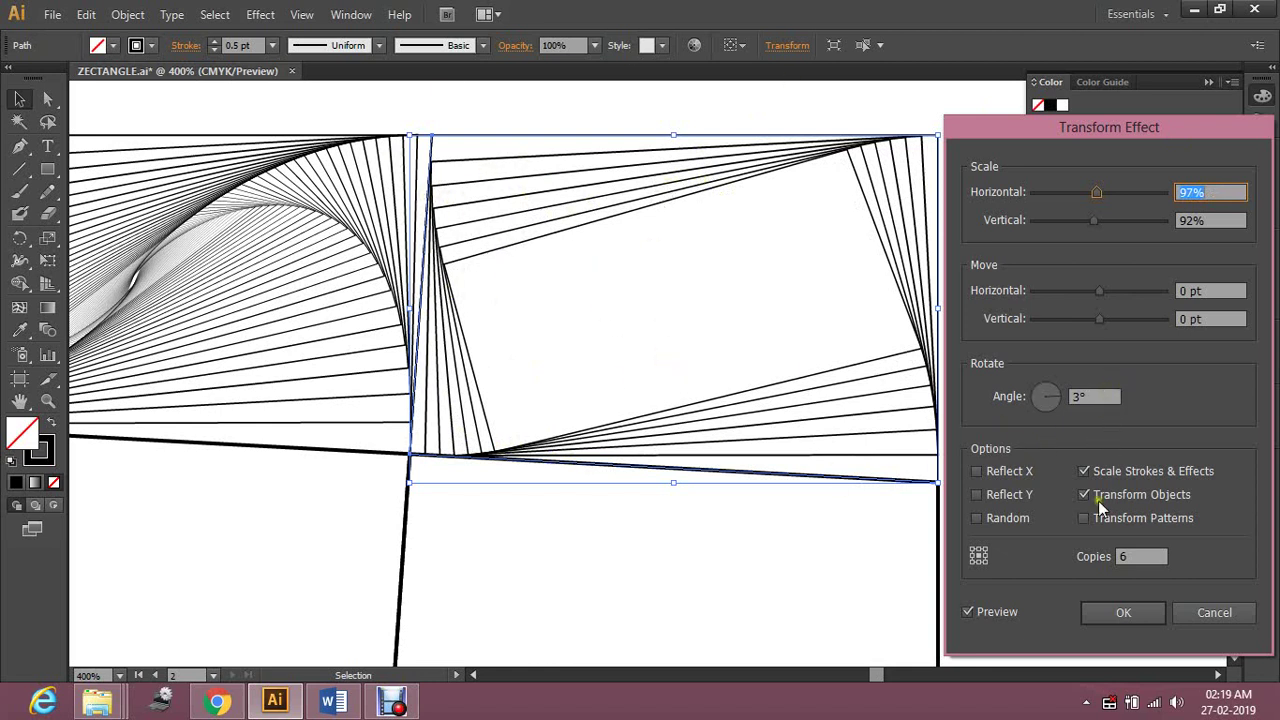
Edit the copy count and change the rotation angle to -3°
{"action": "left_click", "coordinate": [1137, 556]}
{"action": "type", "text": "39"}
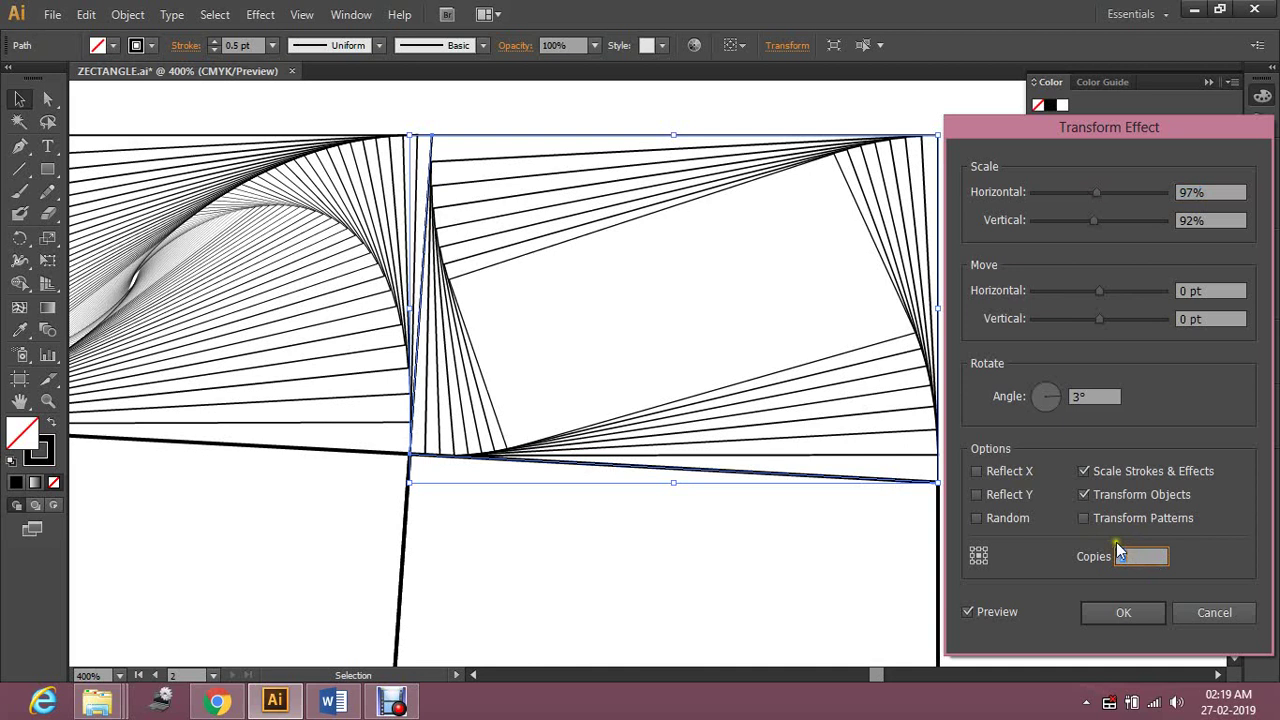
{"action": "type", "text": "78"}
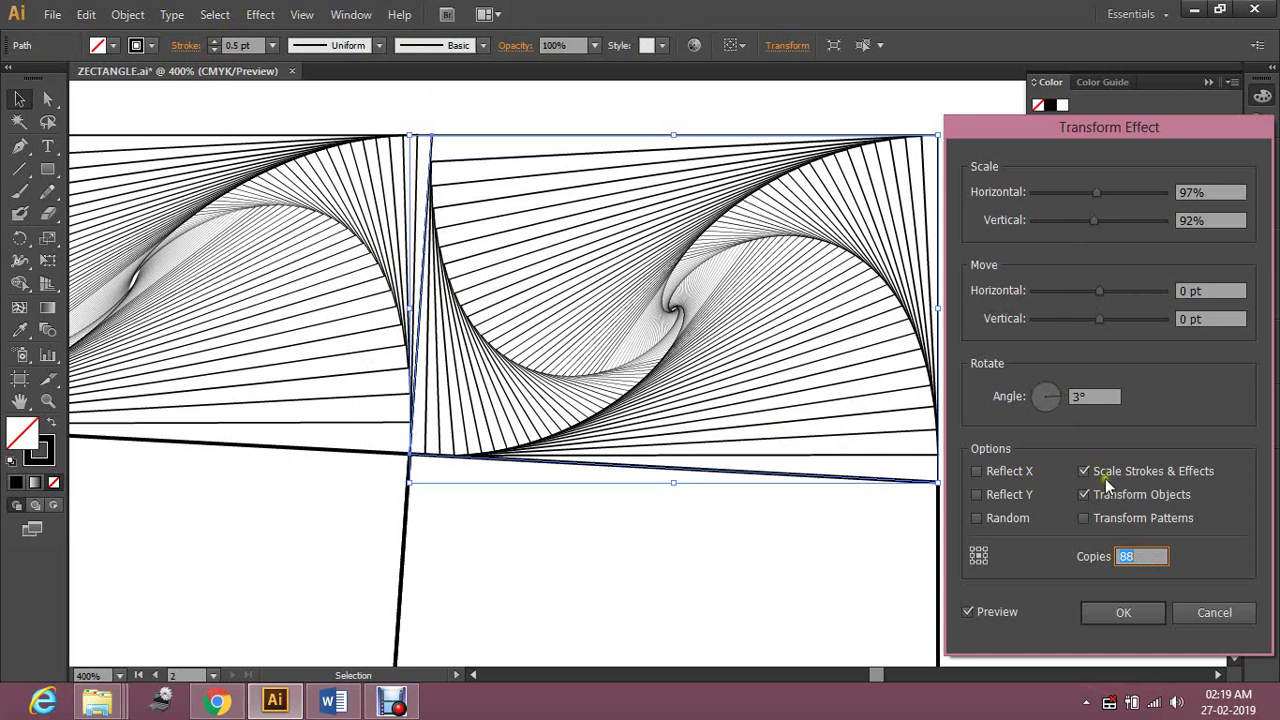
{"action": "type", "text": "632"}
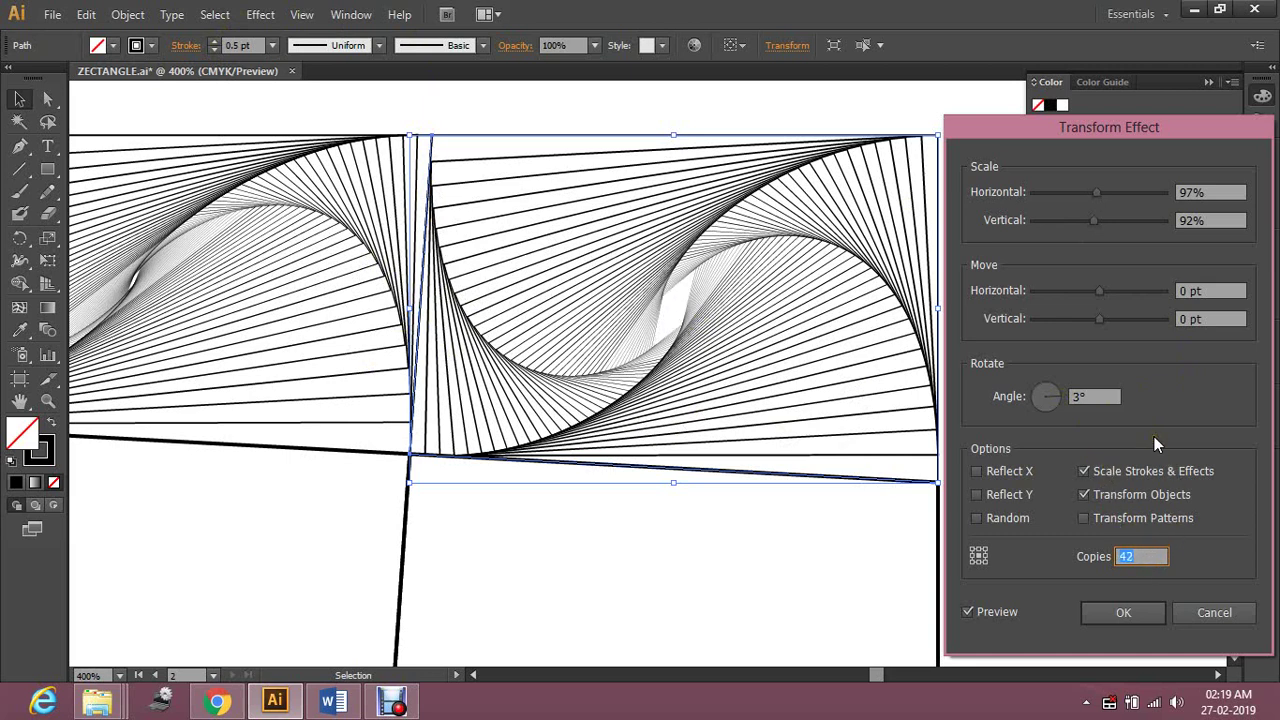
{"action": "type", "text": "09"}
{"action": "left_click", "coordinate": [1098, 396]}
{"action": "key", "text": "Down"}
{"action": "key", "text": "Down"}
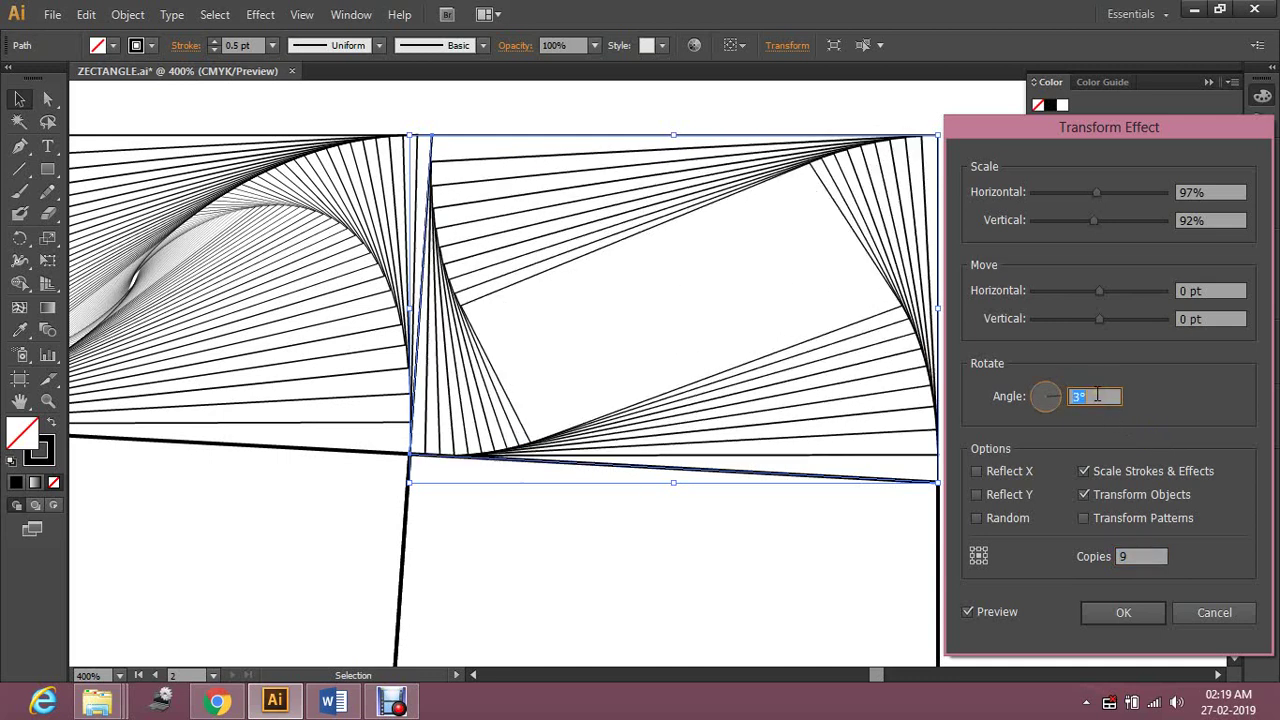
{"action": "key", "text": "Down"}
{"action": "key", "text": "Down"}
{"action": "key", "text": "Down"}
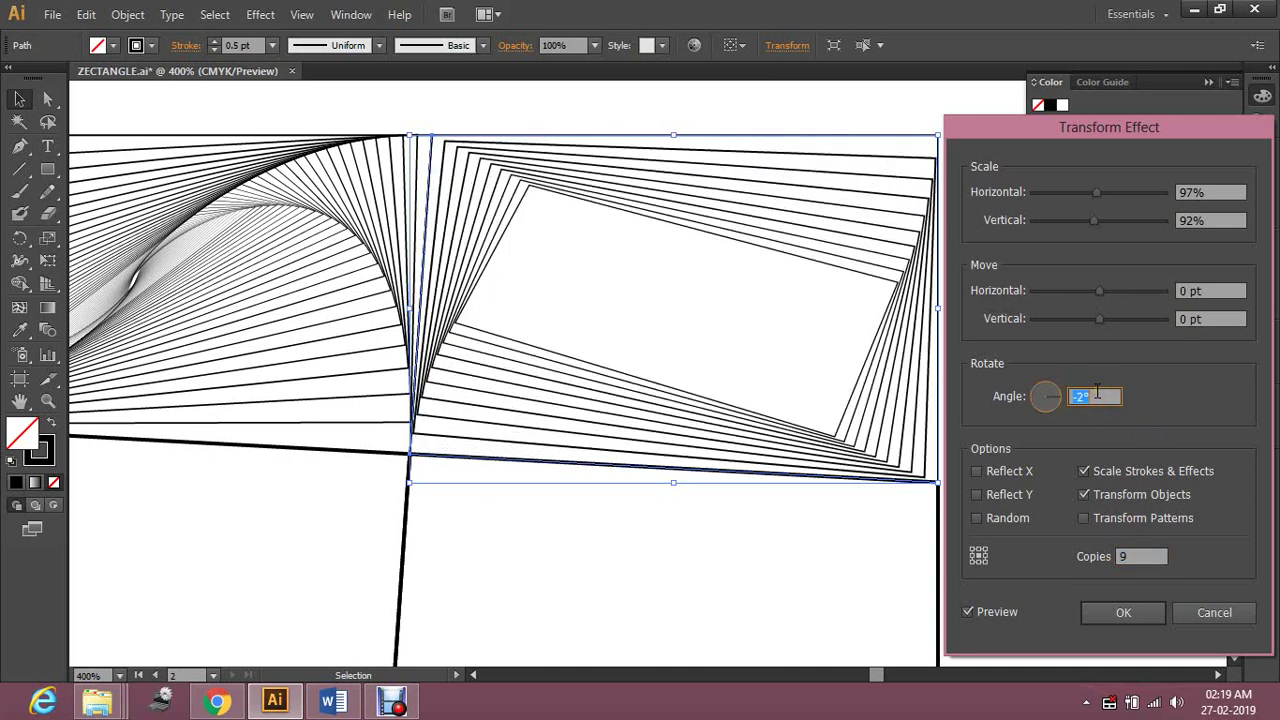
{"action": "key", "text": "Down"}
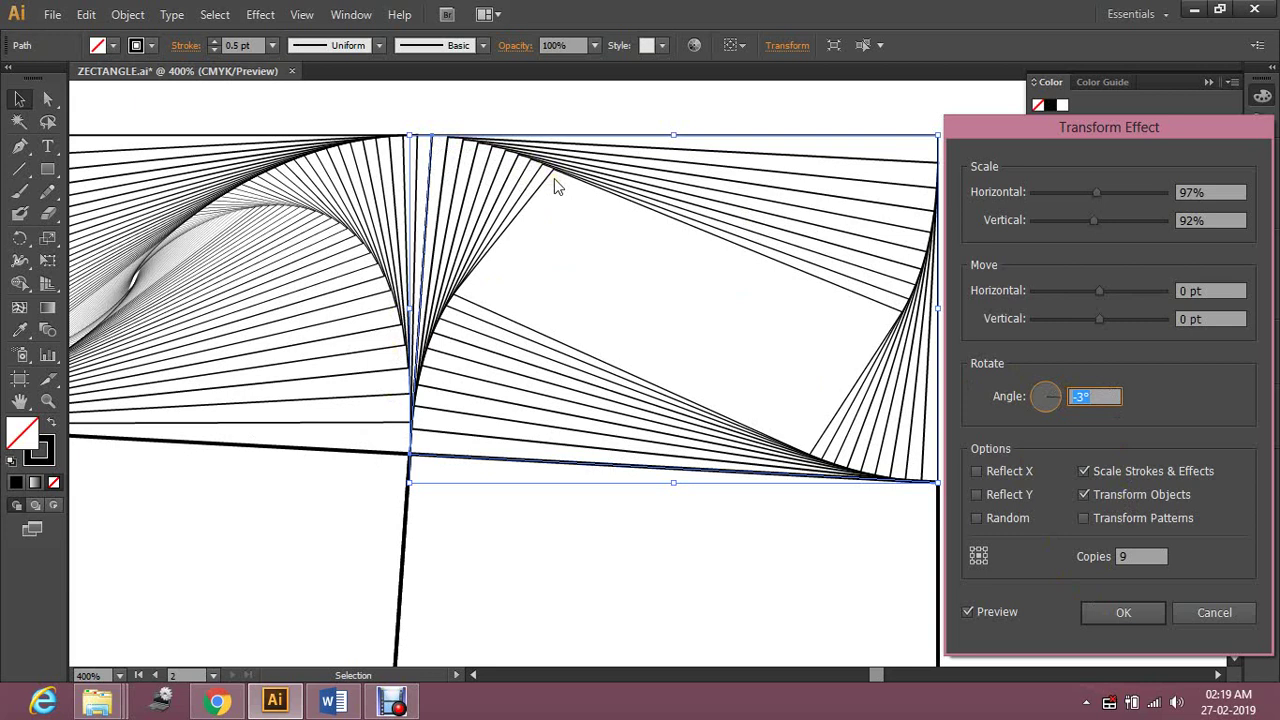
Set vertical move to -0.1 pt, raise copies to 88, and apply the effect
{"action": "left_click", "coordinate": [1215, 318]}
{"action": "key", "text": "Down"}
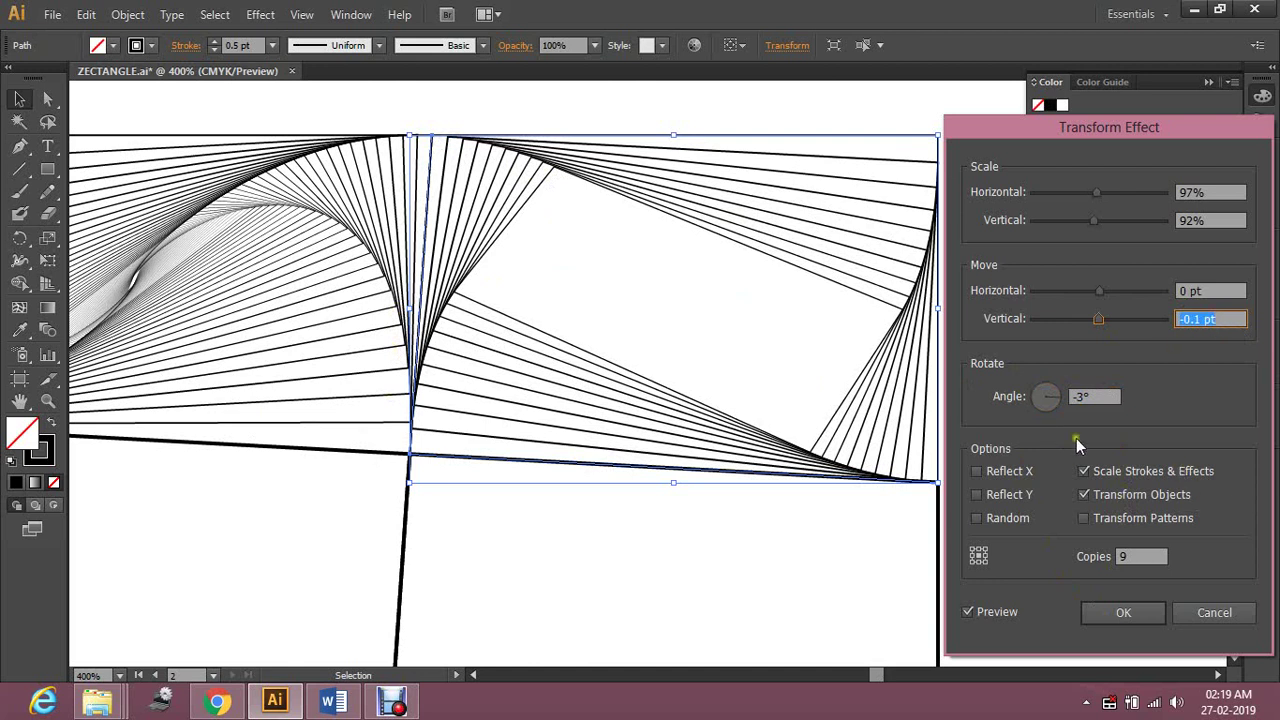
{"action": "left_click", "coordinate": [1143, 562]}
{"action": "key", "text": "Up"}
{"action": "key", "text": "Up"}
{"action": "key", "text": "Up"}
{"action": "key", "text": "Up"}
{"action": "key", "text": "Up"}
{"action": "key", "text": "Up"}
{"action": "key", "text": "Up"}
{"action": "key", "text": "Up"}
{"action": "key", "text": "Up"}
{"action": "key", "text": "Up"}
{"action": "key", "text": "Up"}
{"action": "key", "text": "Up"}
{"action": "key", "text": "Up"}
{"action": "key", "text": "Up"}
{"action": "key", "text": "Up"}
{"action": "key", "text": "Up"}
{"action": "key", "text": "Up"}
{"action": "key", "text": "Up"}
{"action": "key", "text": "Up"}
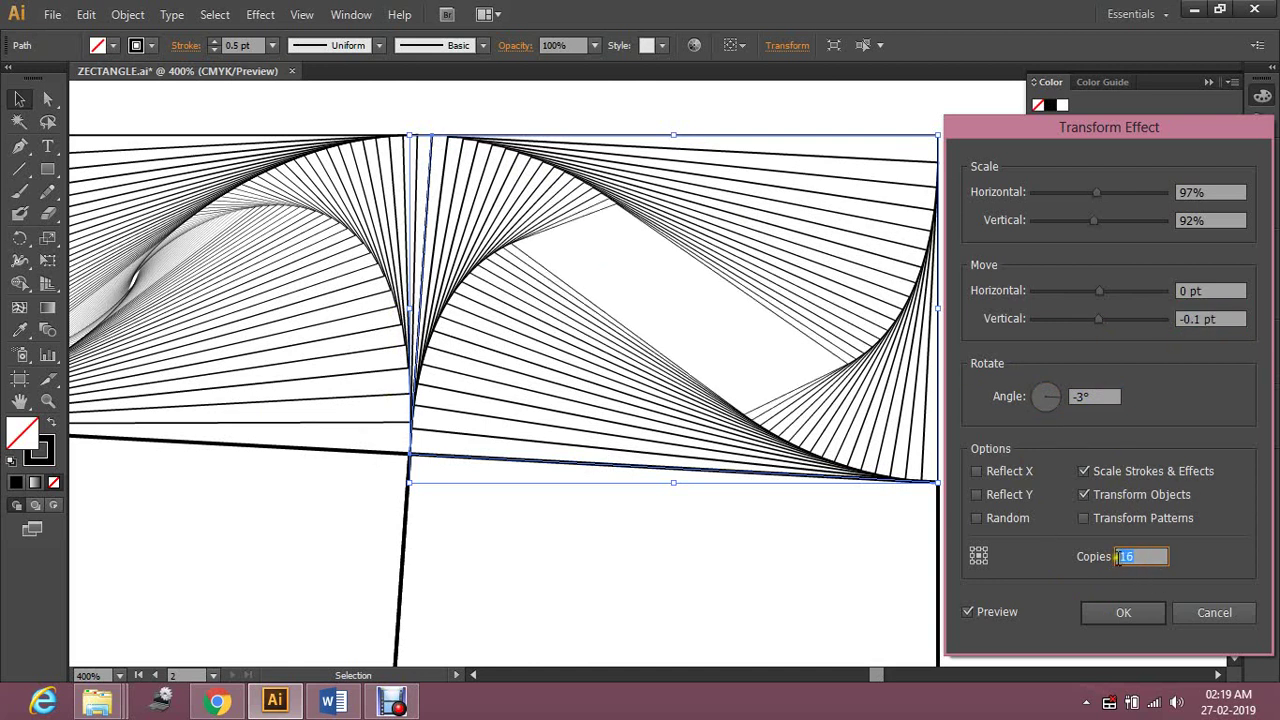
{"action": "key", "text": "Up"}
{"action": "key", "text": "Up"}
{"action": "key", "text": "Up"}
{"action": "key", "text": "Up"}
{"action": "key", "text": "Up"}
{"action": "key", "text": "Up"}
{"action": "key", "text": "Up"}
{"action": "key", "text": "Up"}
{"action": "key", "text": "Up"}
{"action": "key", "text": "Up"}
{"action": "key", "text": "Up"}
{"action": "key", "text": "Up"}
{"action": "key", "text": "Up"}
{"action": "key", "text": "Up"}
{"action": "key", "text": "Up"}
{"action": "key", "text": "Up"}
{"action": "key", "text": "Up"}
{"action": "key", "text": "Up"}
{"action": "key", "text": "Up"}
{"action": "key", "text": "Up"}
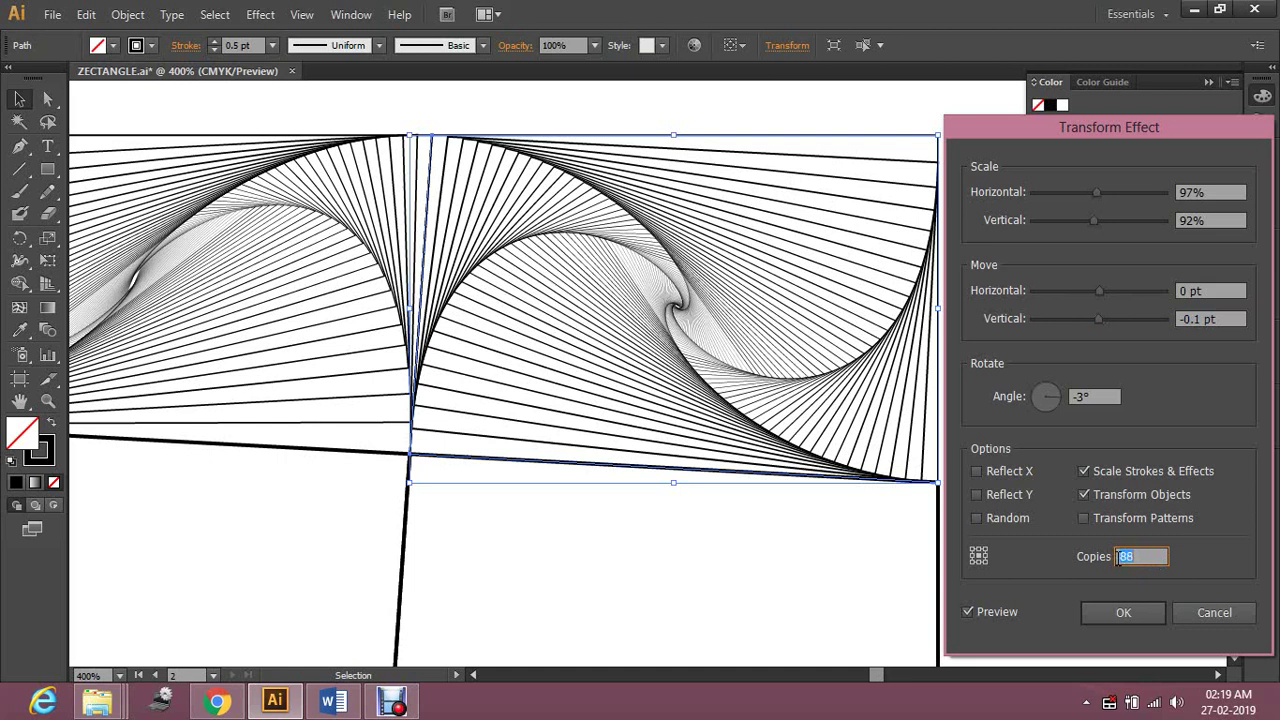
{"action": "left_click", "coordinate": [1139, 611]}
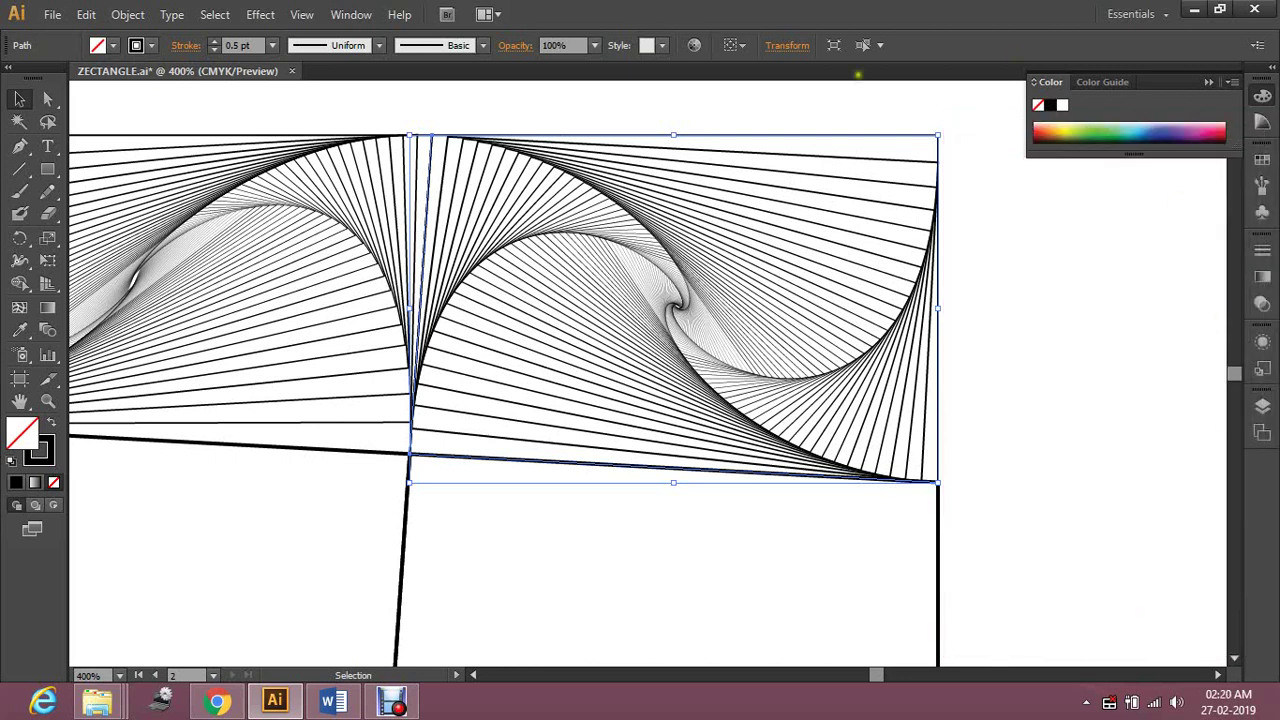
At 300% zoom, give the lower-left panel's rectangle a 0.5 pt stroke
{"action": "left_click_drag", "start_coordinate": [349, 434], "coordinate": [697, 219]}
{"action": "key", "text": "ctrl+minus"}
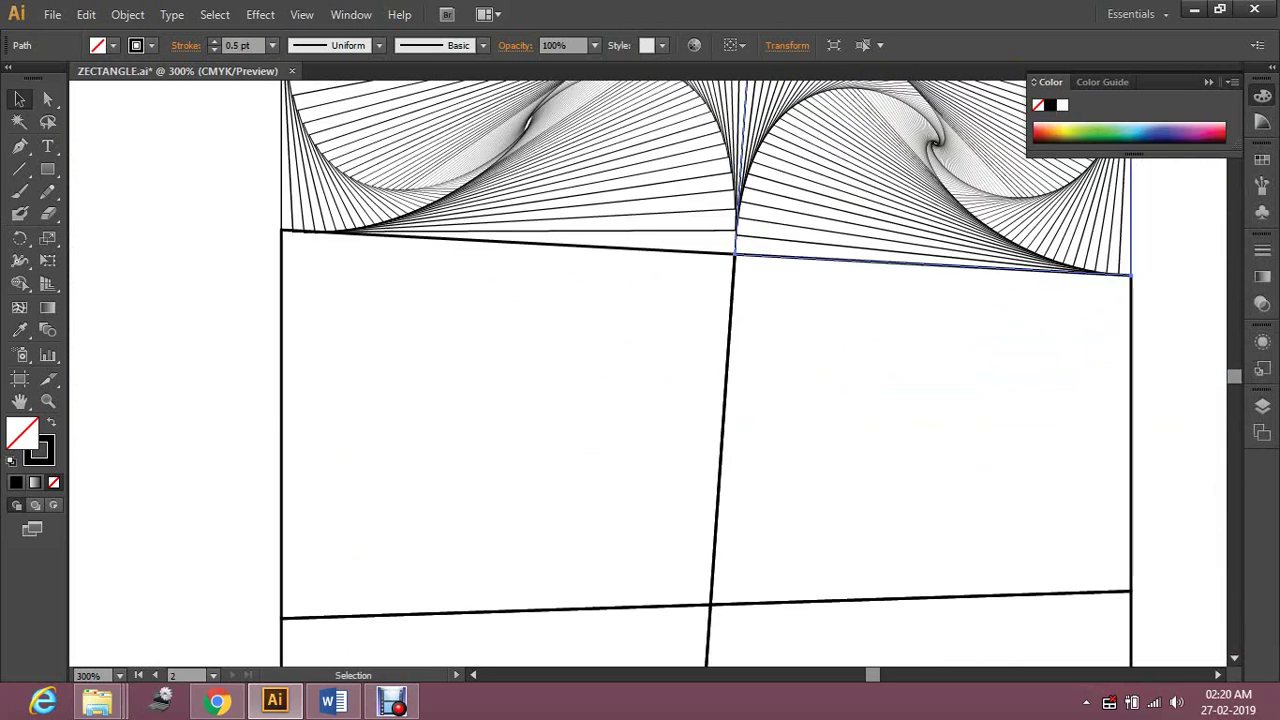
{"action": "scroll", "coordinate": [619, 275], "scroll_direction": "down", "scroll_amount": 2}
{"action": "left_click", "coordinate": [264, 340]}
{"action": "left_click", "coordinate": [264, 340]}
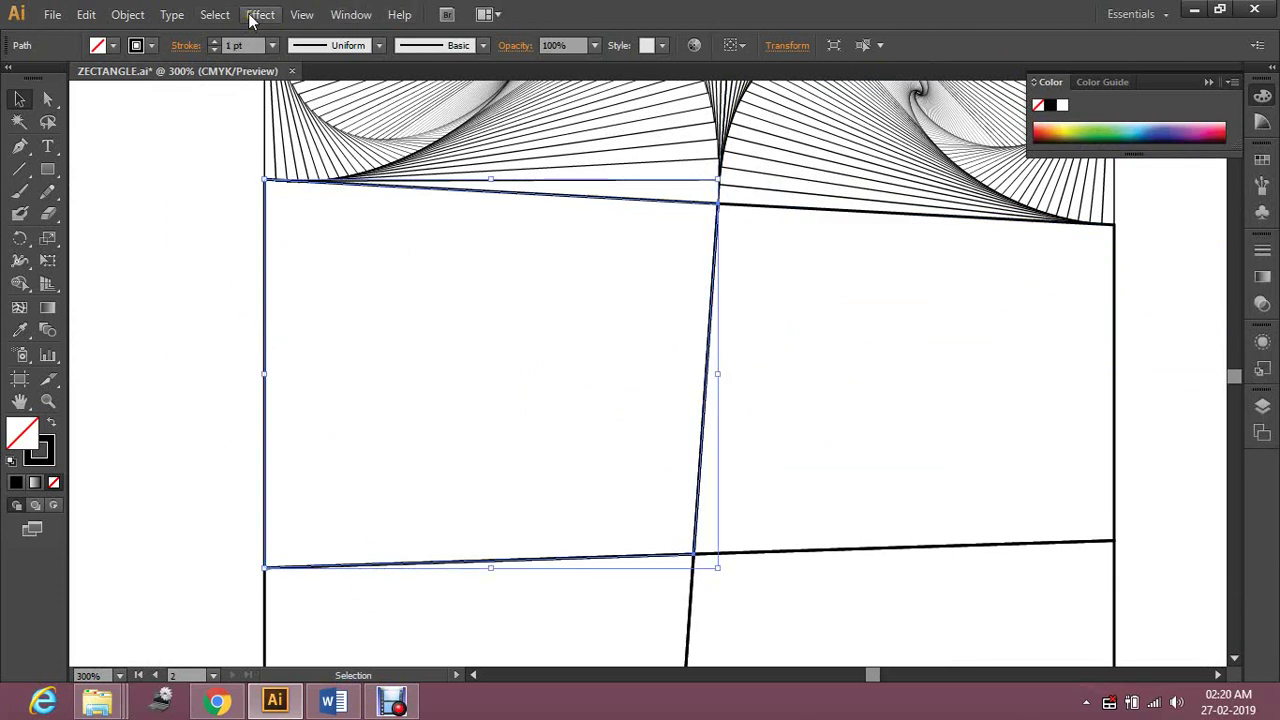
{"action": "left_click", "coordinate": [271, 45]}
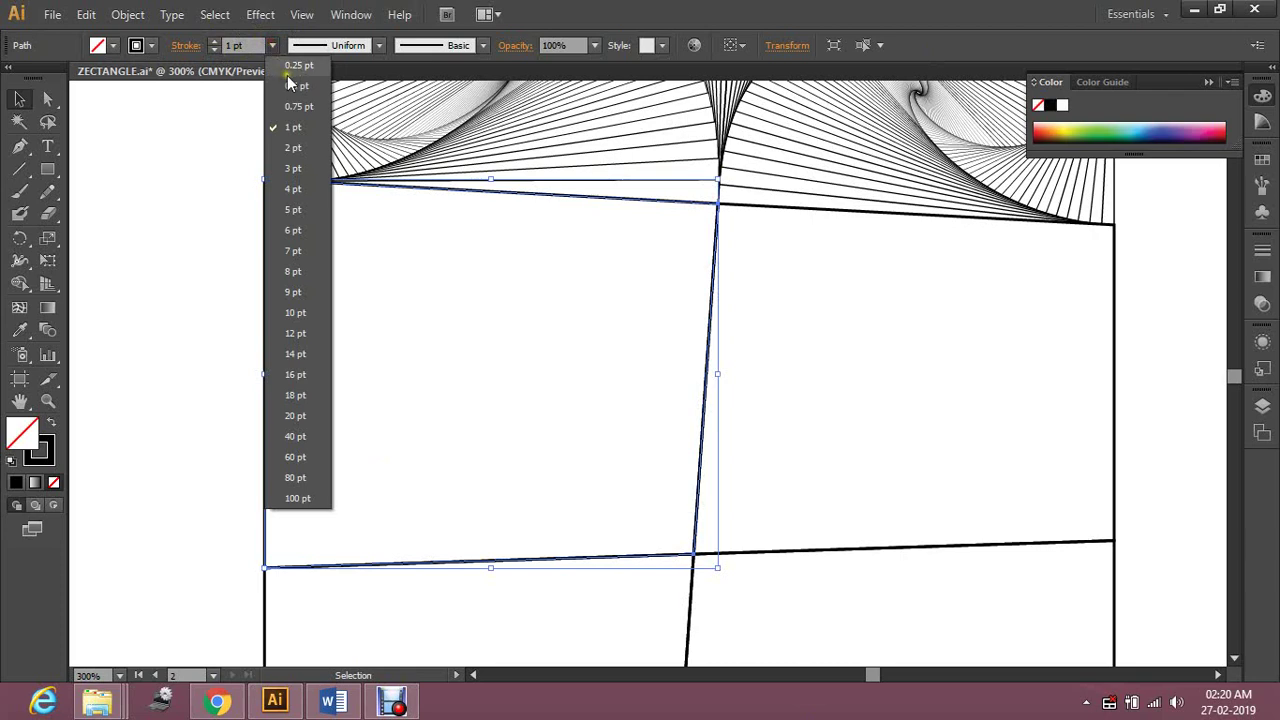
{"action": "left_click", "coordinate": [291, 87]}
Preview the Transform effect on the lower-left rectangle, then cancel without applying
{"action": "left_click", "coordinate": [262, 15]}
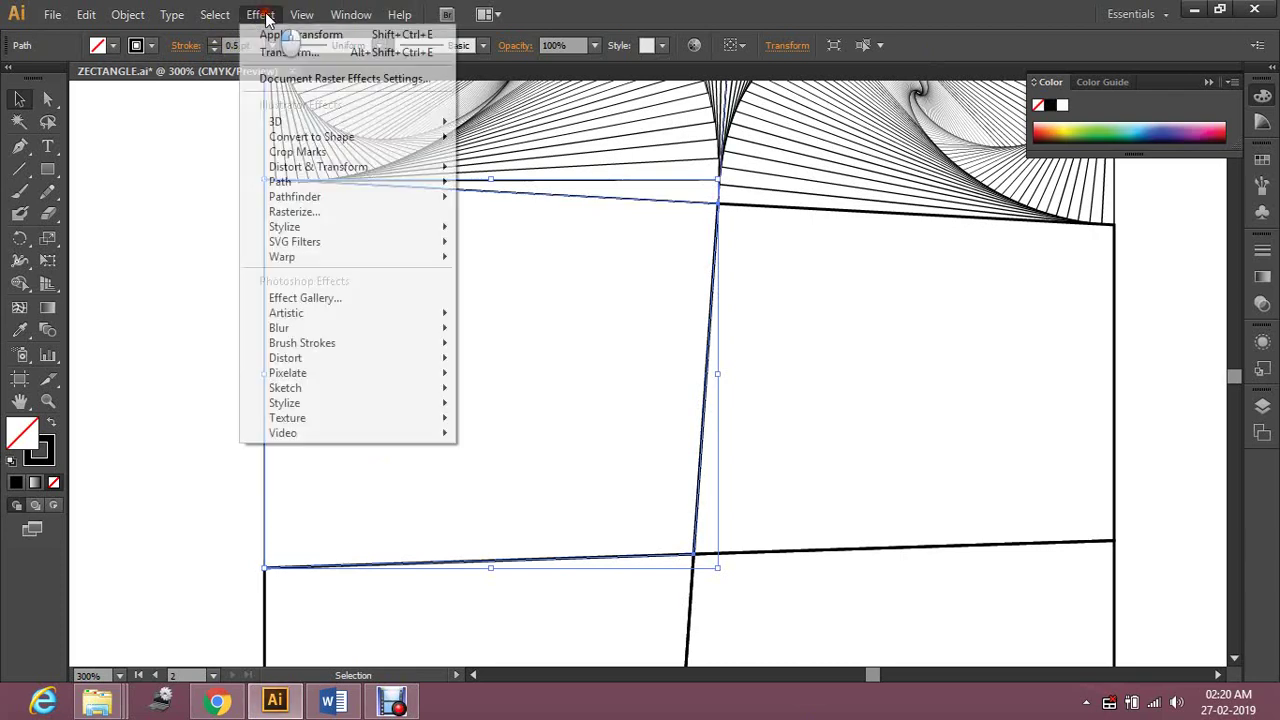
{"action": "mouse_move", "coordinate": [318, 167]}
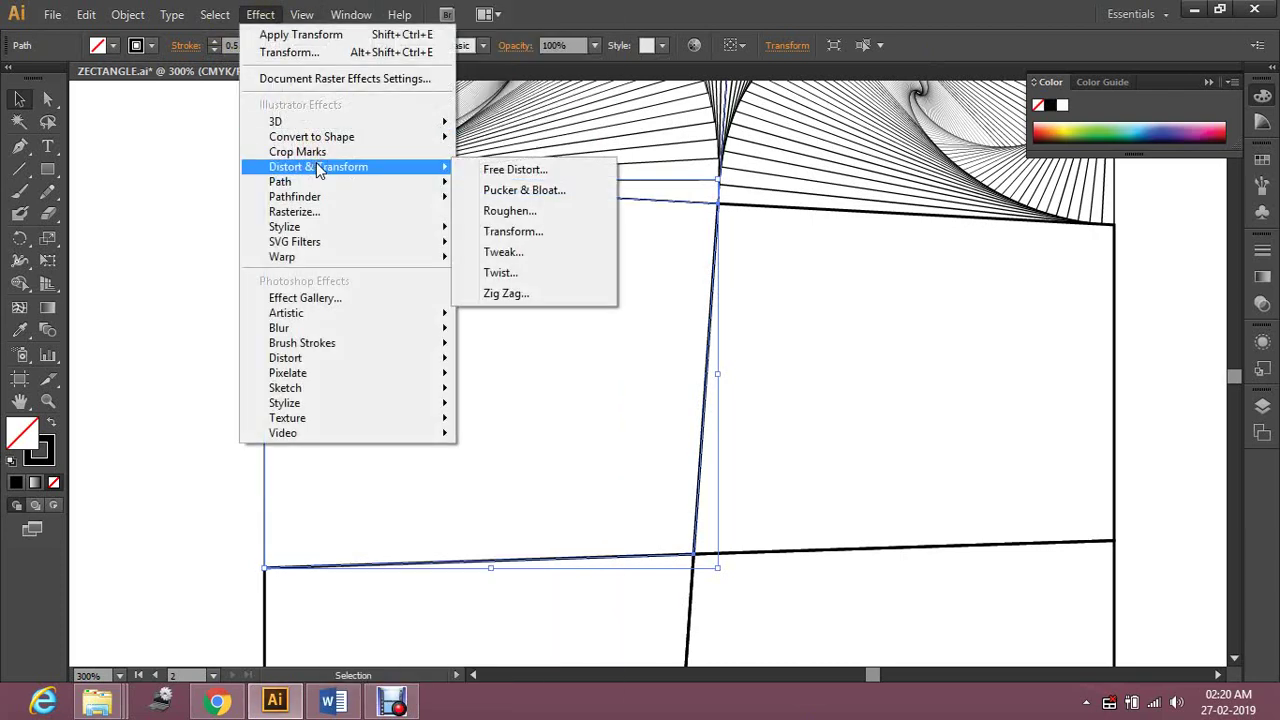
{"action": "left_click", "coordinate": [497, 236]}
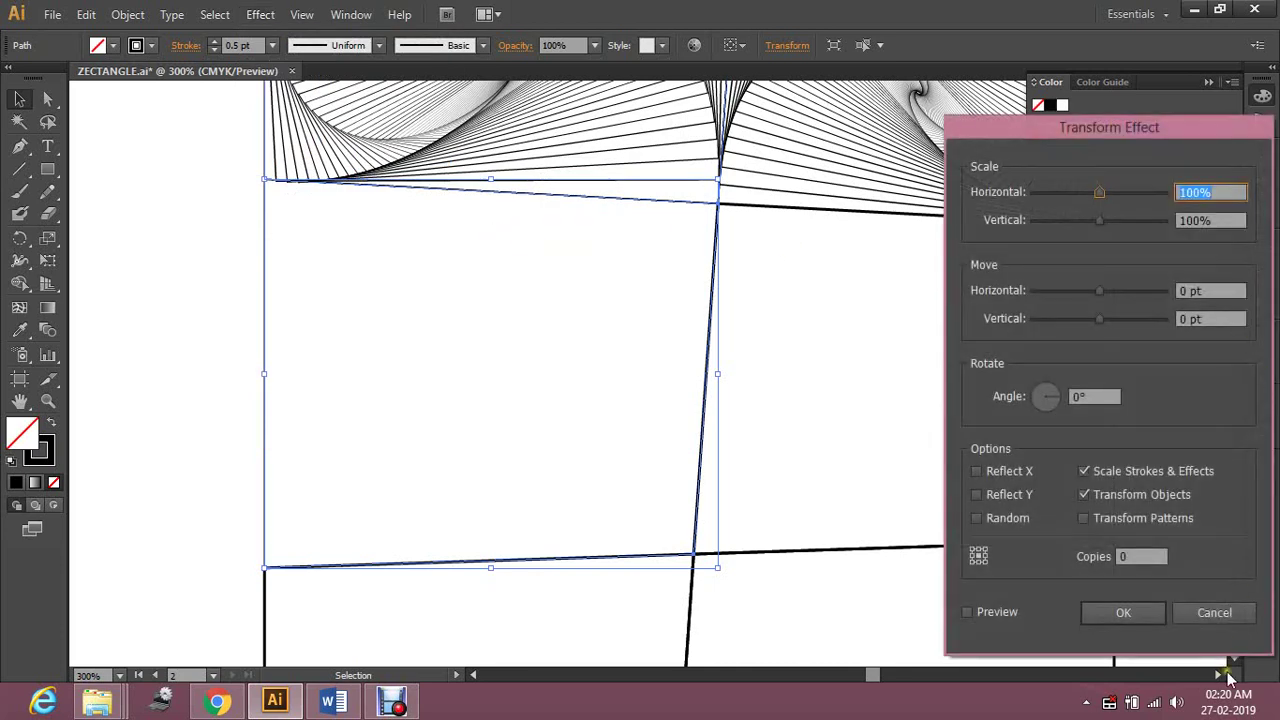
{"action": "left_click", "coordinate": [995, 612]}
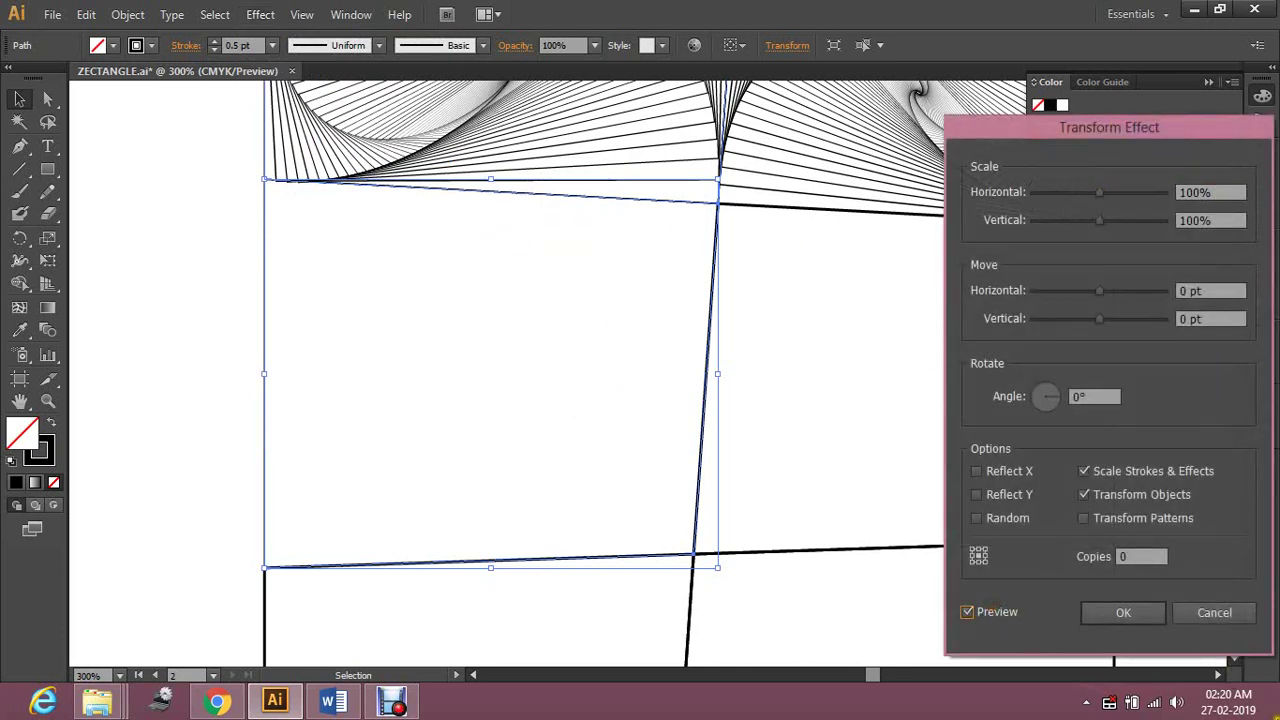
{"action": "left_click", "coordinate": [1214, 612]}
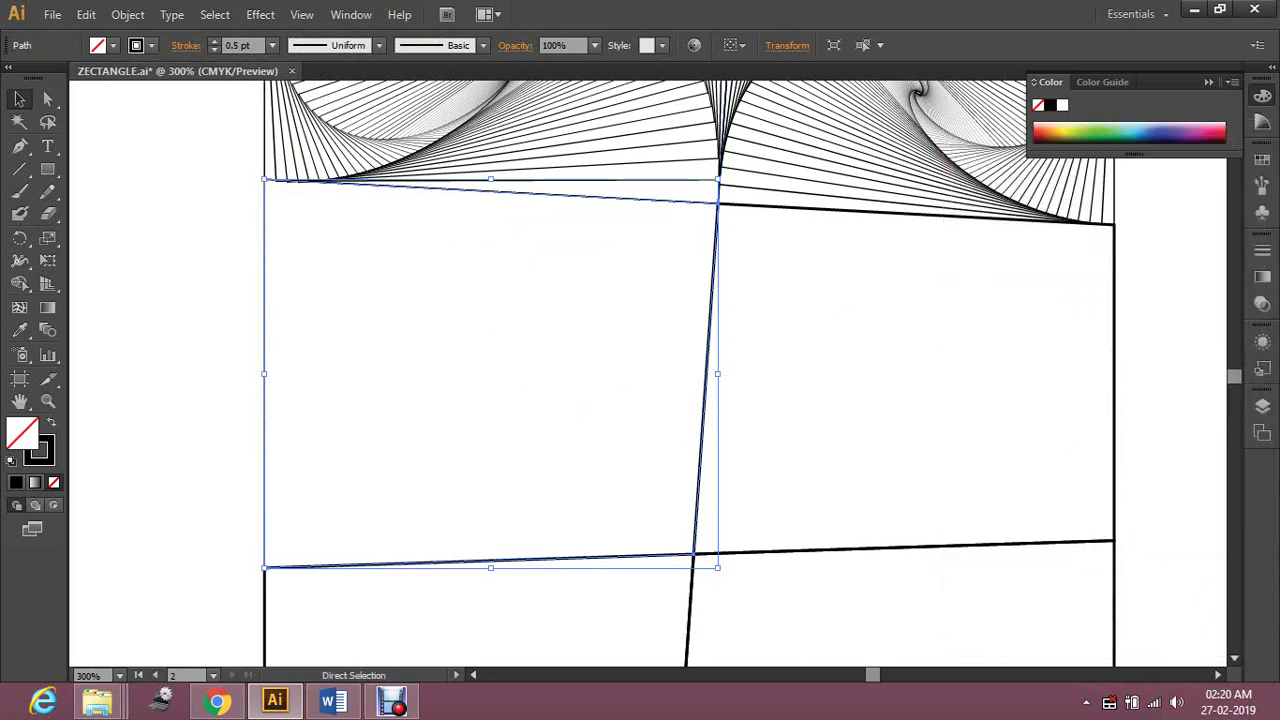
Reframe the panel grid at 300% and reselect the lower-left panel's outline for its effect
{"action": "key", "text": "ctrl+minus"}
{"action": "left_click_drag", "start_coordinate": [946, 314], "coordinate": [651, 323]}
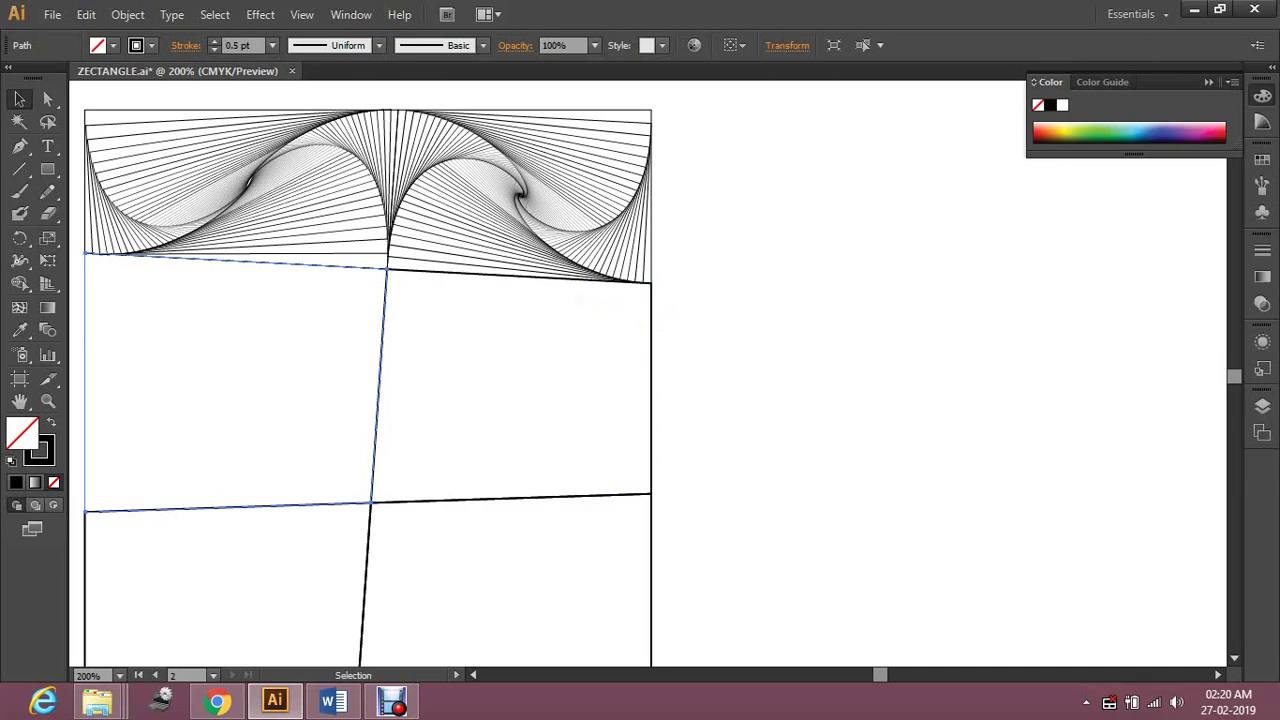
{"action": "key", "text": "ctrl+plus"}
{"action": "left_click_drag", "start_coordinate": [349, 231], "coordinate": [646, 357]}
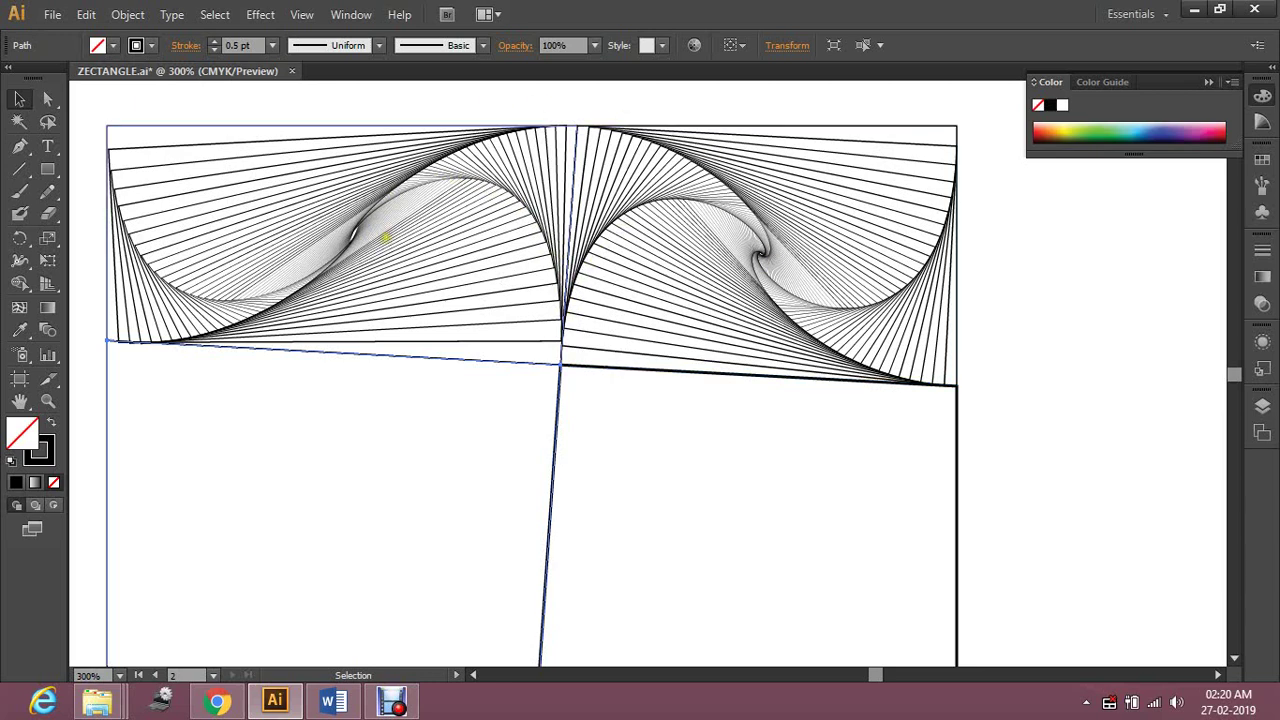
{"action": "key", "text": "space"}
{"action": "left_click_drag", "start_coordinate": [534, 437], "coordinate": [534, 378]}
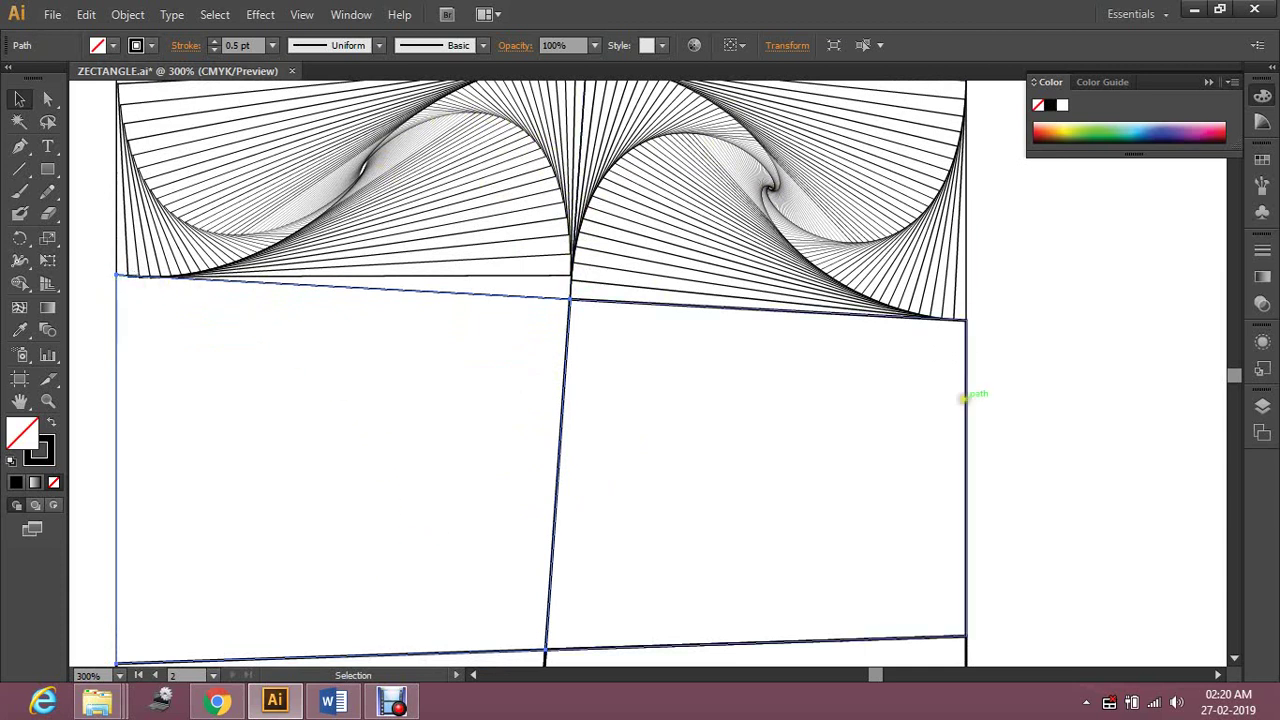
{"action": "left_click", "coordinate": [117, 458]}
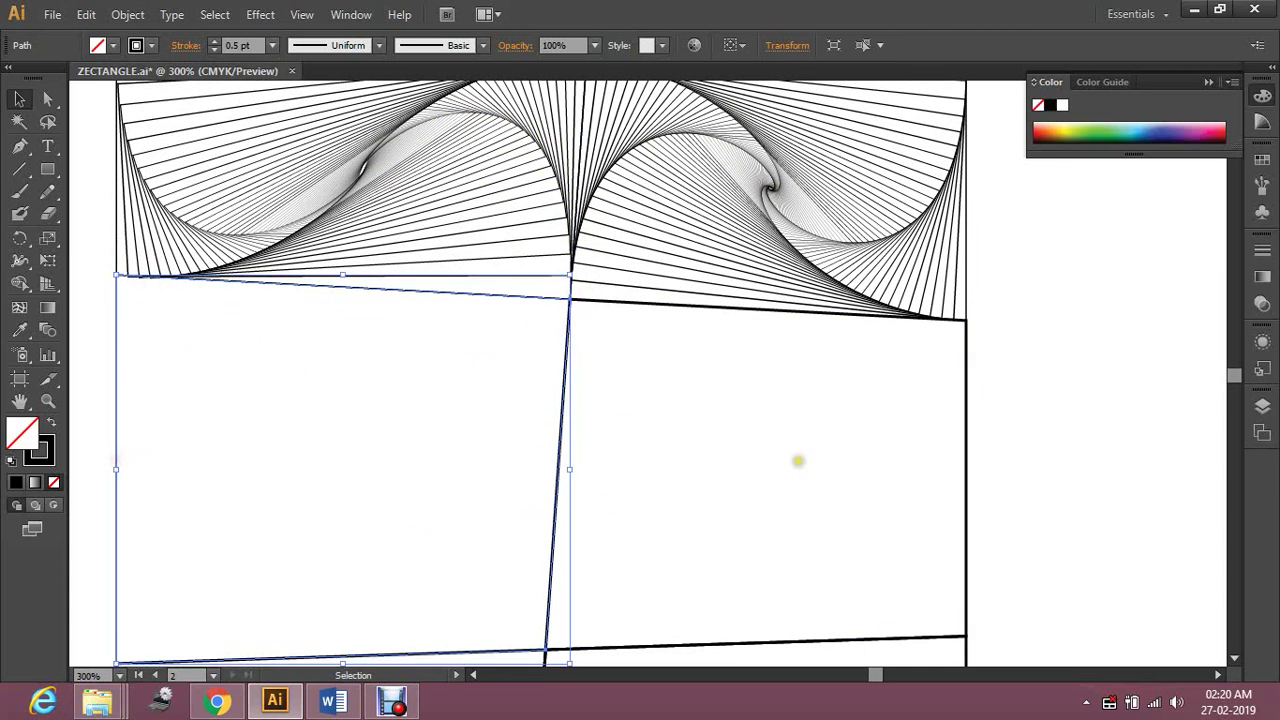
{"action": "left_click", "coordinate": [258, 13]}
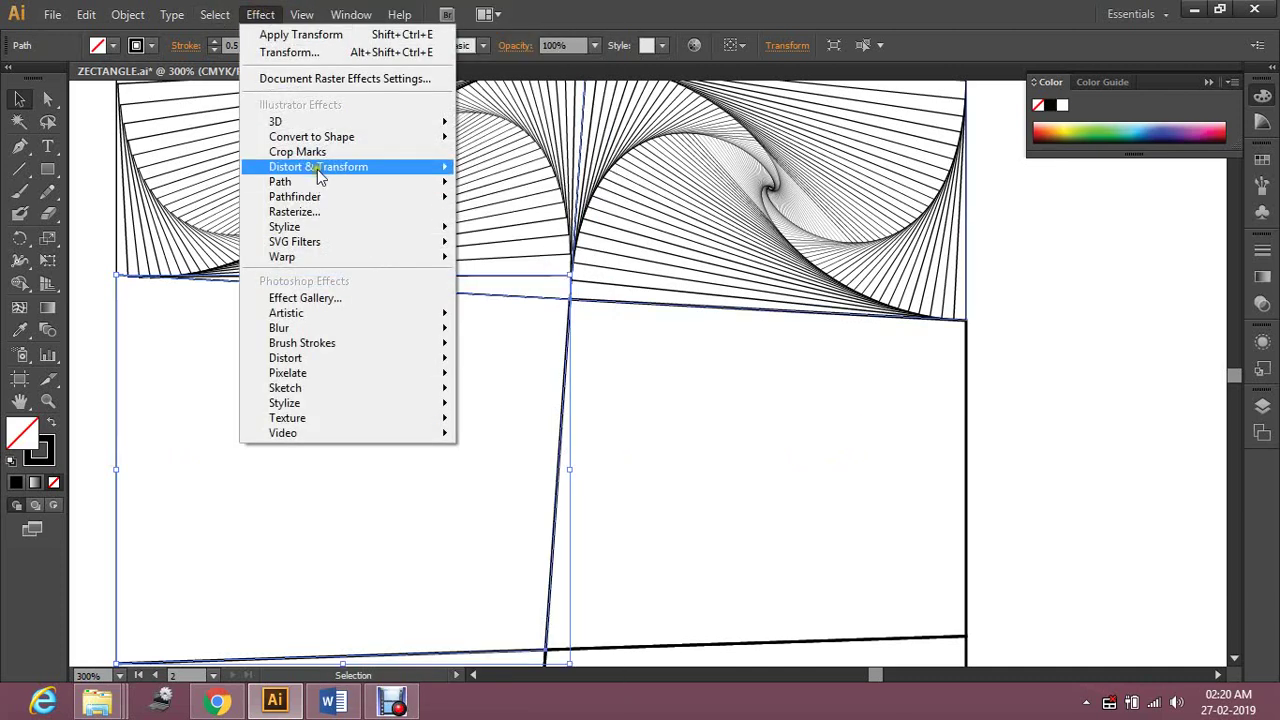
Open the Transform effect for the lower-left panel with Preview on and 8 copies
{"action": "mouse_move", "coordinate": [406, 167]}
{"action": "left_click", "coordinate": [539, 232]}
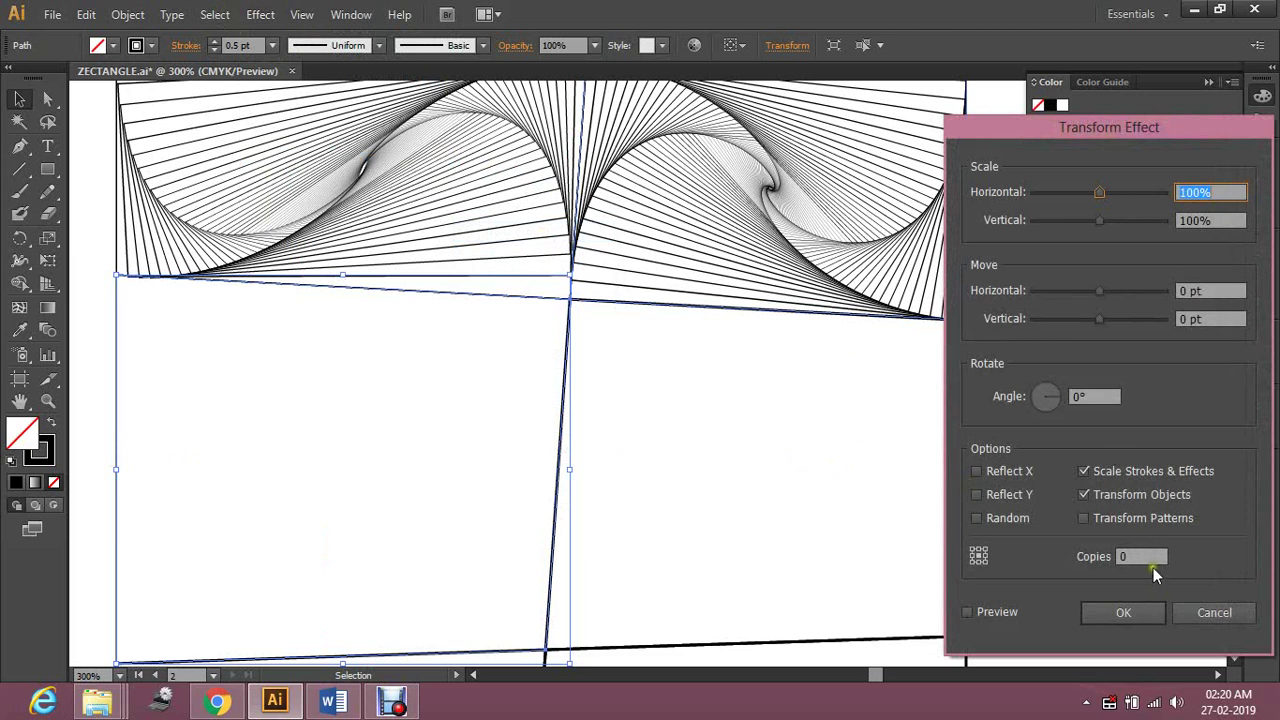
{"action": "left_click", "coordinate": [995, 612]}
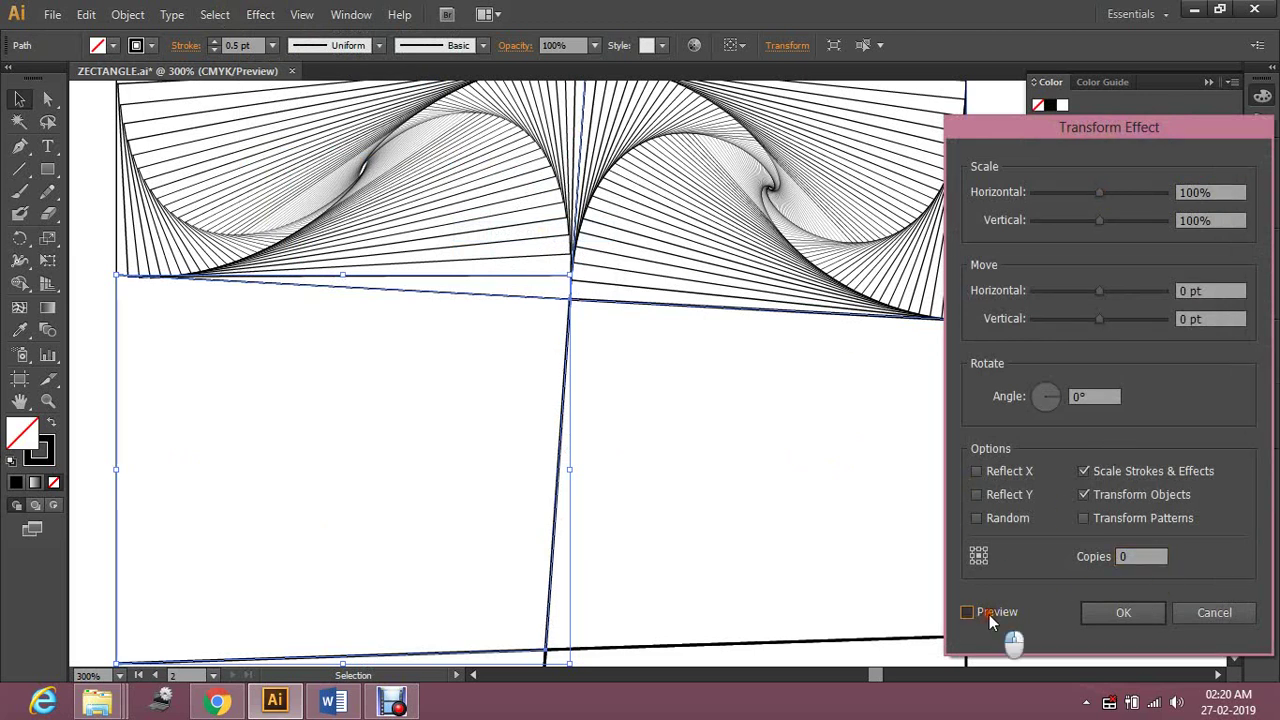
{"action": "left_click", "coordinate": [1160, 556]}
{"action": "key", "text": "Up"}
{"action": "key", "text": "Up"}
Scale each copy to 94% horizontal and 91% vertical, rotated 5°
{"action": "left_click", "coordinate": [1220, 192]}
{"action": "key", "text": "Down"}
{"action": "key", "text": "Down"}
{"action": "key", "text": "Down"}
{"action": "key", "text": "Down"}
{"action": "key", "text": "Down"}
{"action": "key", "text": "Down"}
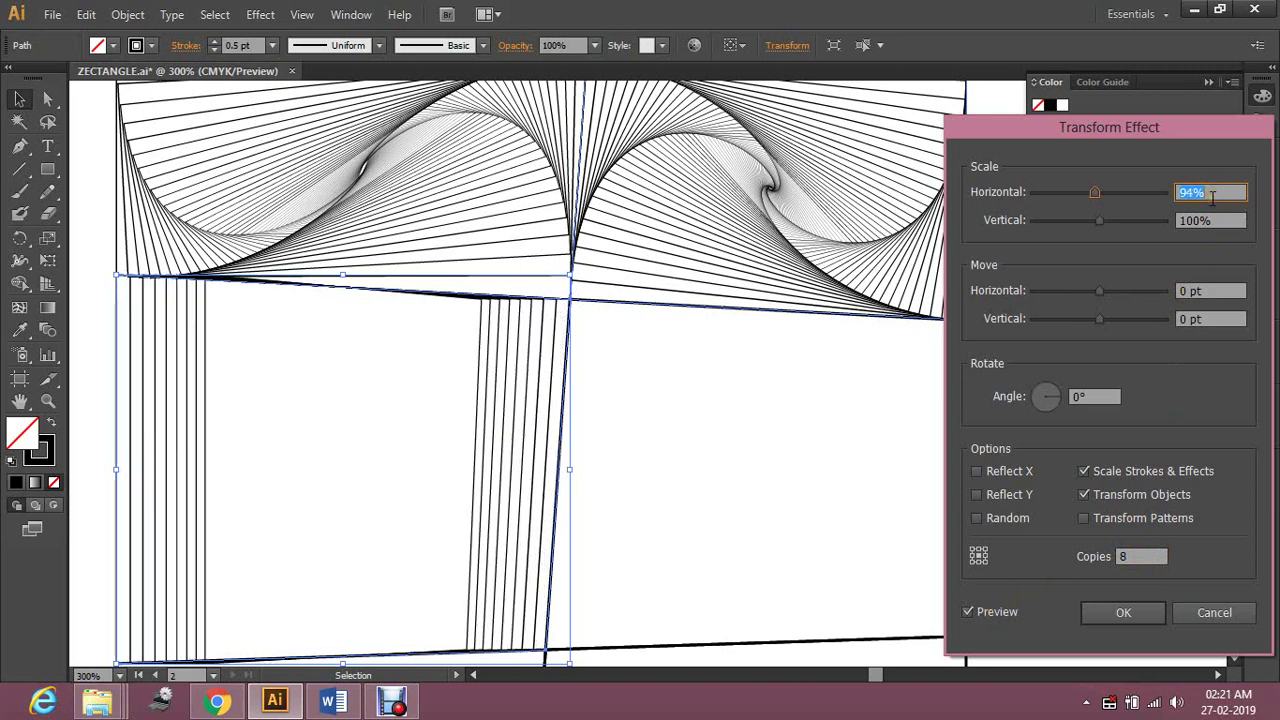
{"action": "left_click", "coordinate": [1228, 222]}
{"action": "key", "text": "Down"}
{"action": "key", "text": "Down"}
{"action": "key", "text": "Down"}
{"action": "key", "text": "Down"}
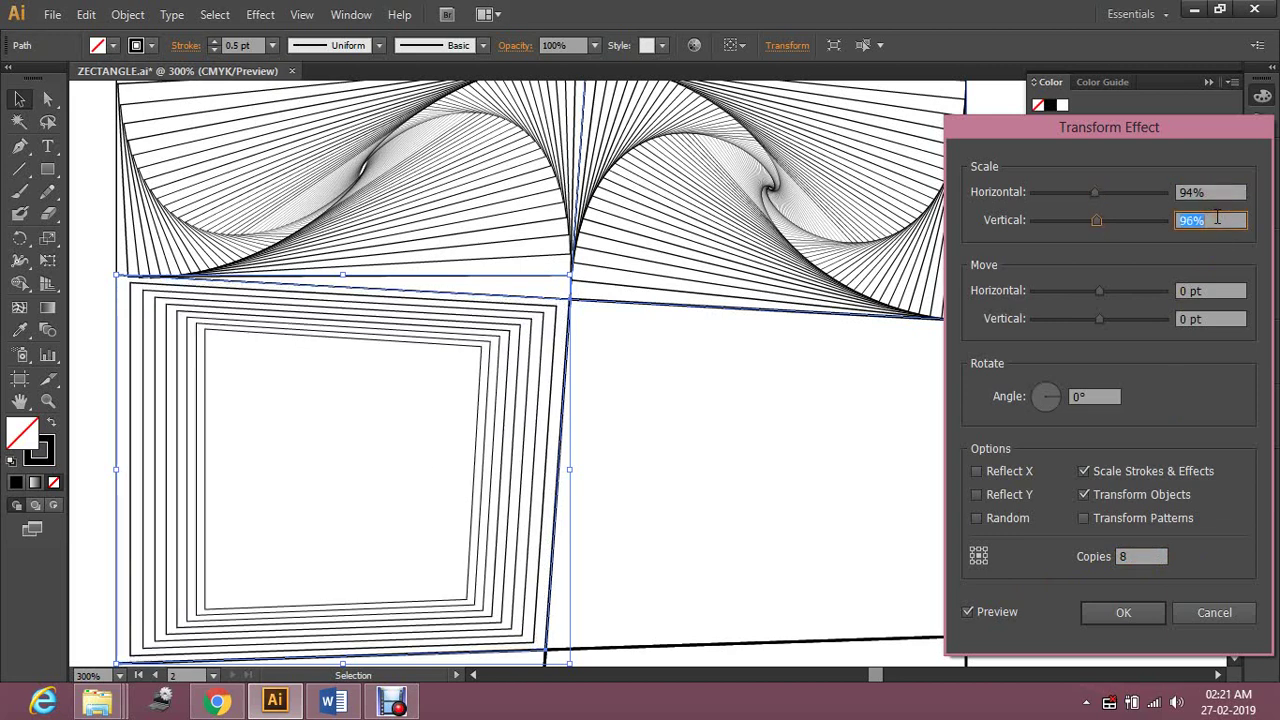
{"action": "key", "text": "Down"}
{"action": "key", "text": "Down"}
{"action": "key", "text": "Down"}
{"action": "key", "text": "Down"}
{"action": "key", "text": "Down"}
{"action": "left_click", "coordinate": [1100, 396]}
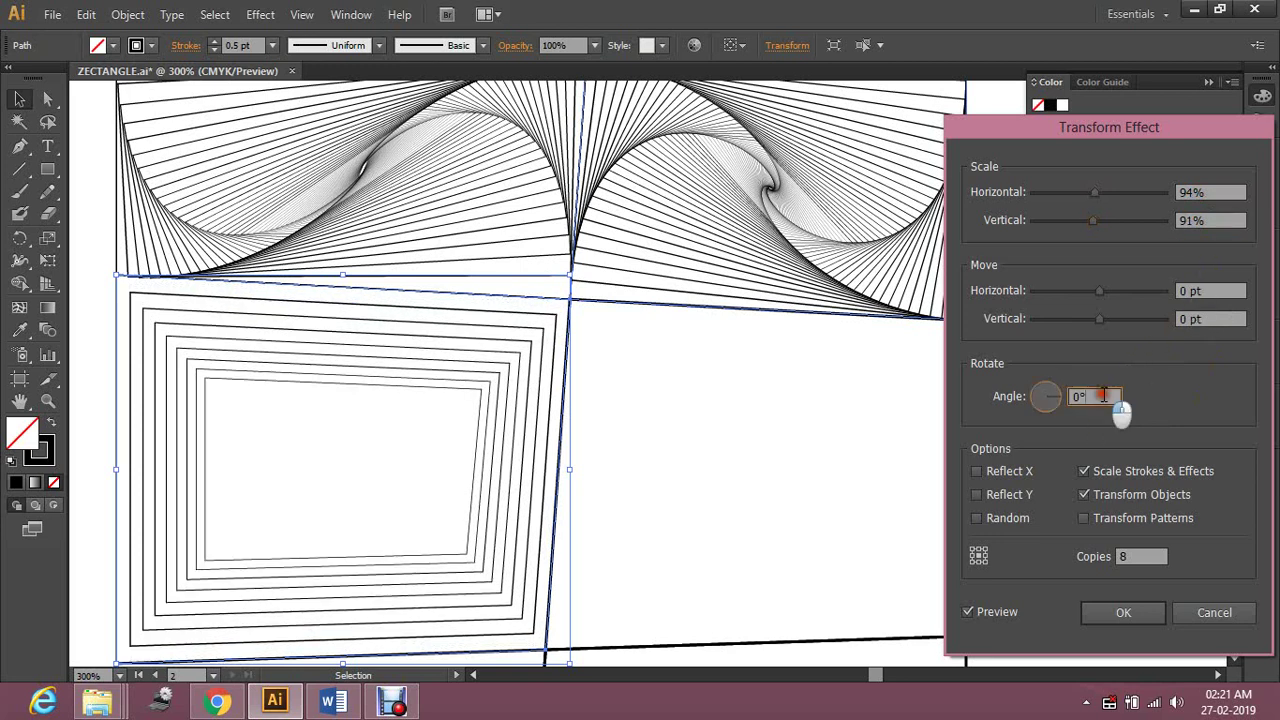
{"action": "key", "text": "Up"}
{"action": "key", "text": "Up"}
{"action": "key", "text": "Up"}
{"action": "key", "text": "Up"}
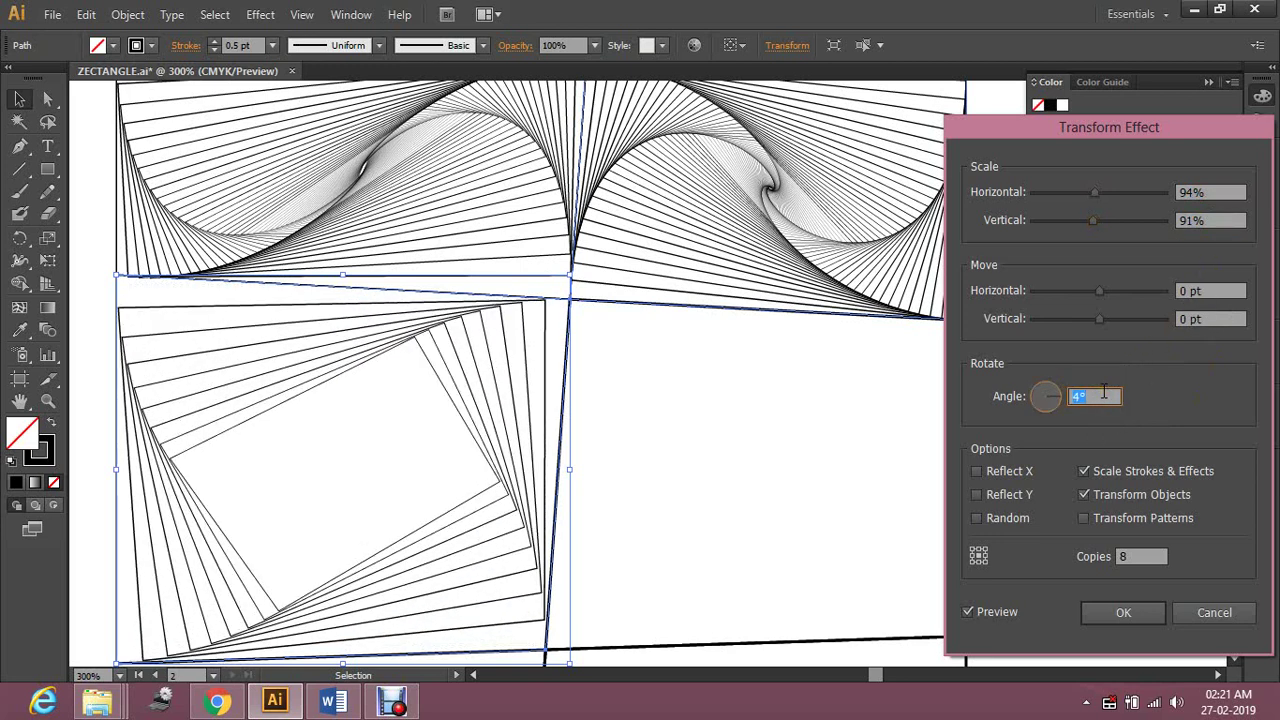
{"action": "key", "text": "Up"}
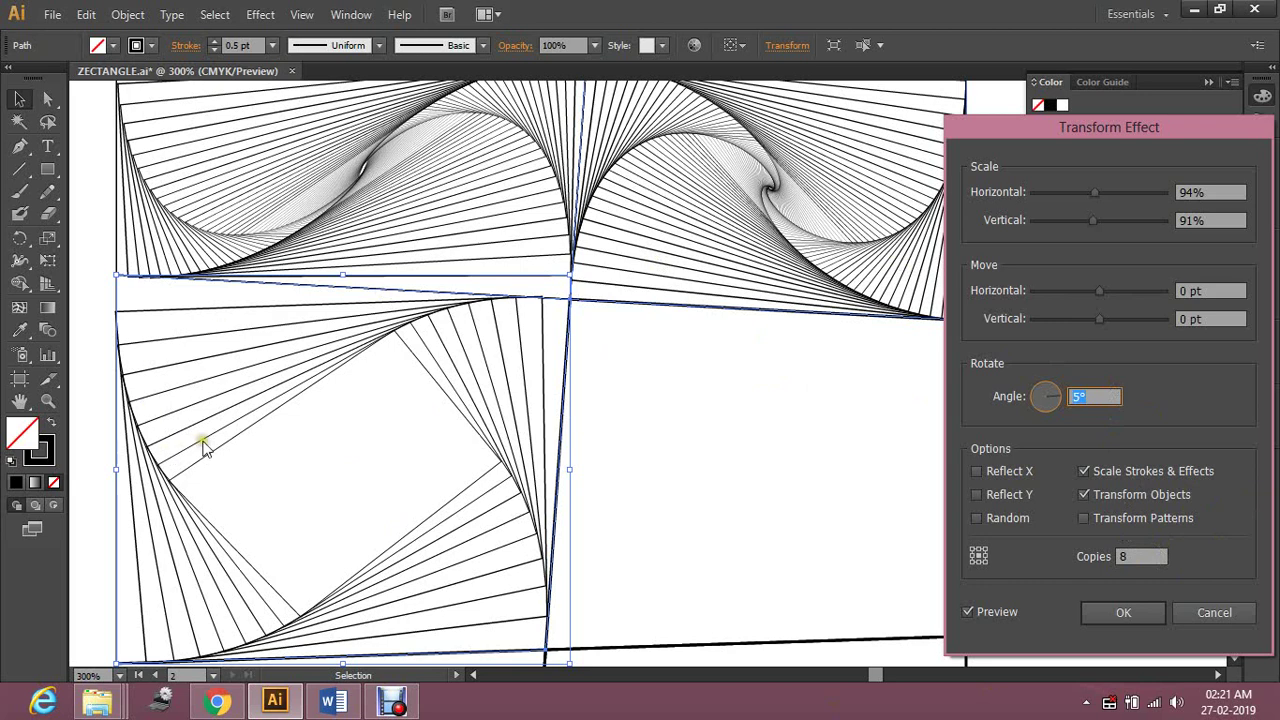
Nudge both scale values up and set each copy's rotation to 2.7°
{"action": "key", "text": "Down"}
{"action": "key", "text": "Down"}
{"action": "key", "text": "Down"}
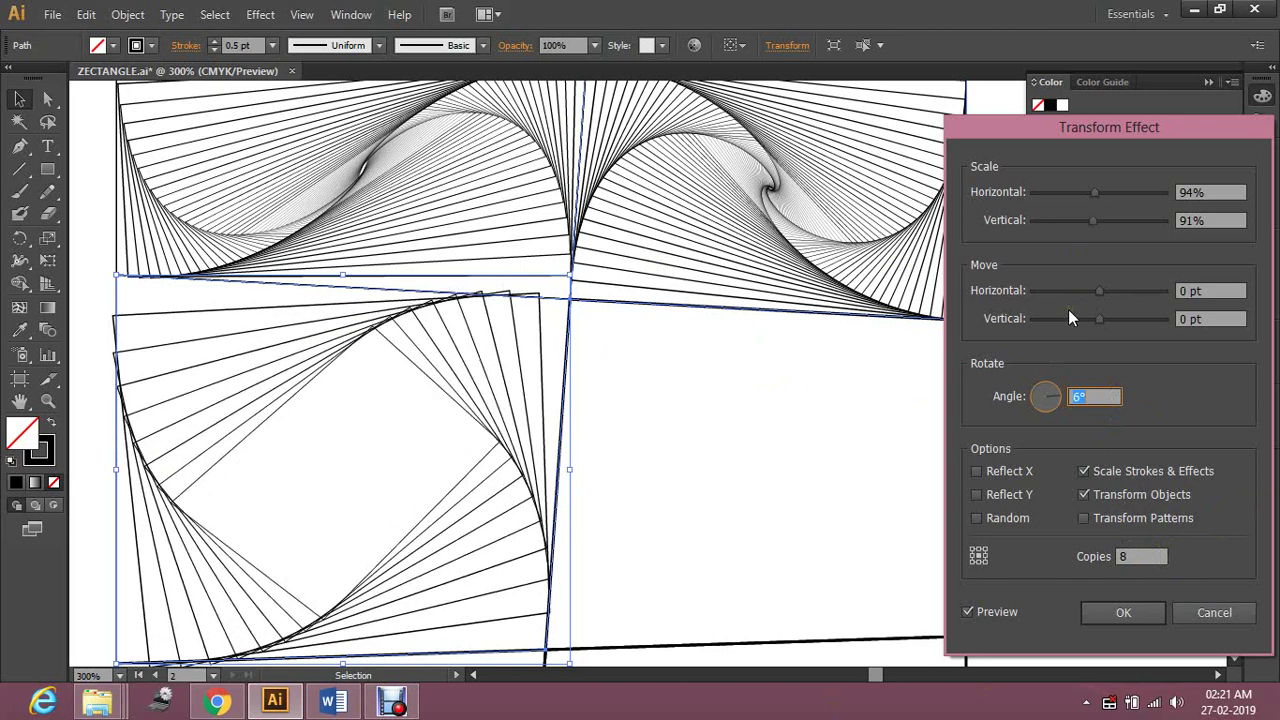
{"action": "key", "text": "Up"}
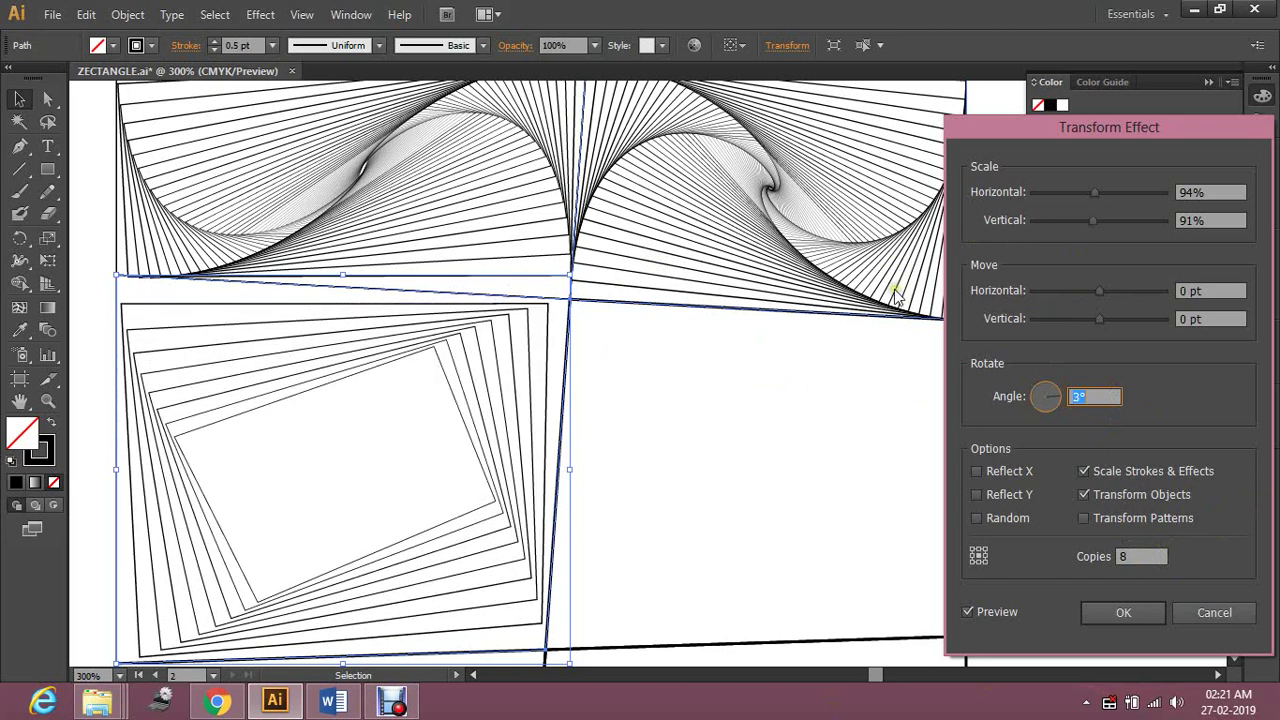
{"action": "left_click", "coordinate": [1221, 194]}
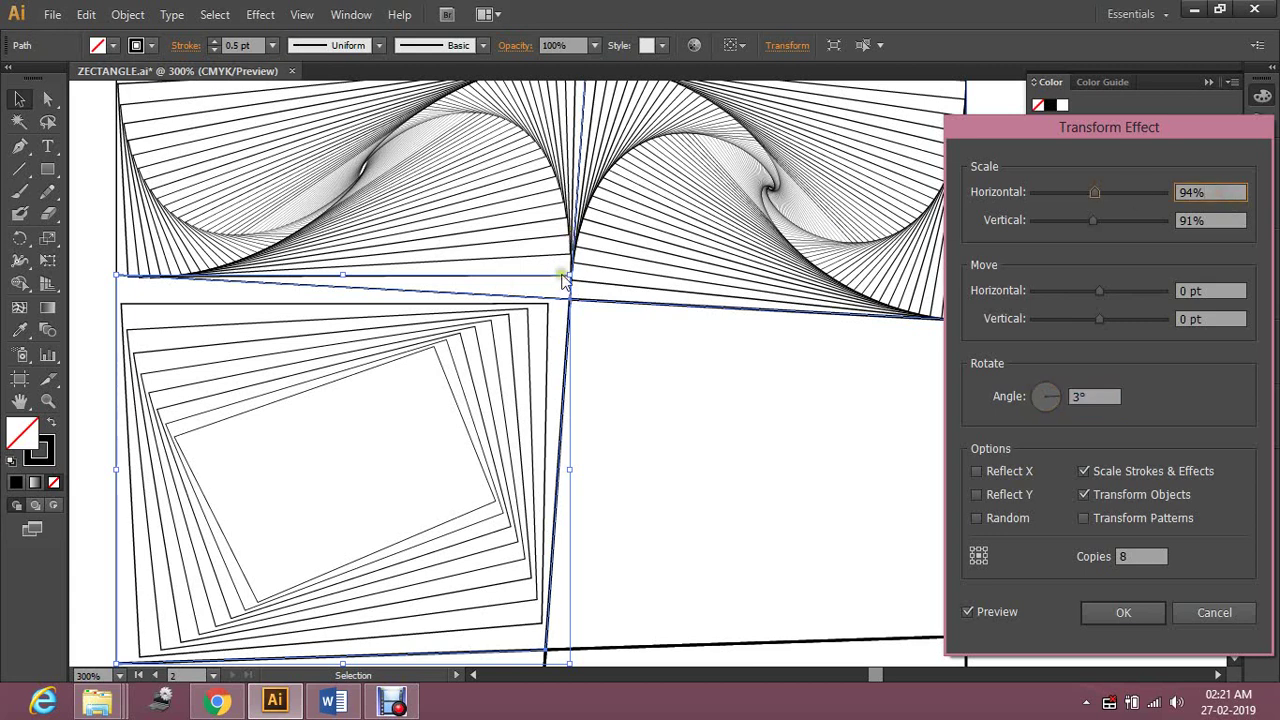
{"action": "key", "text": "Up"}
{"action": "left_click", "coordinate": [1228, 222]}
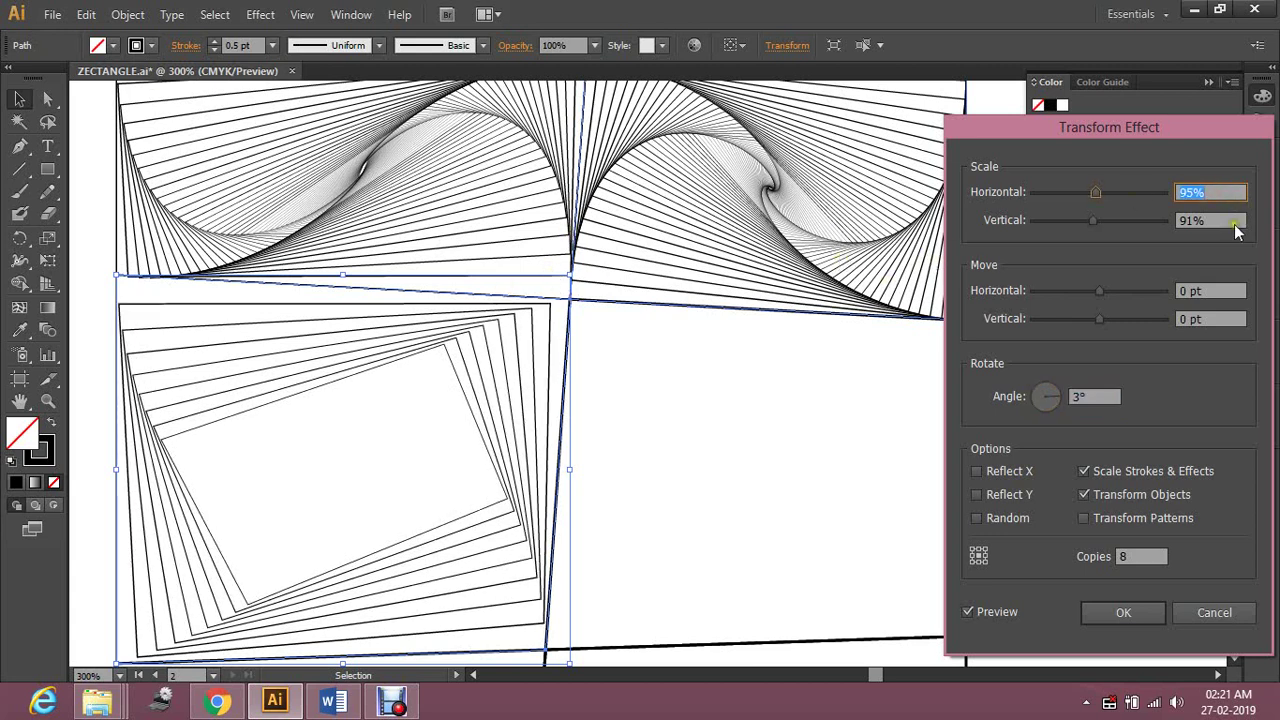
{"action": "key", "text": "Up"}
{"action": "key", "text": "Up"}
{"action": "key", "text": "Up"}
{"action": "key", "text": "Up"}
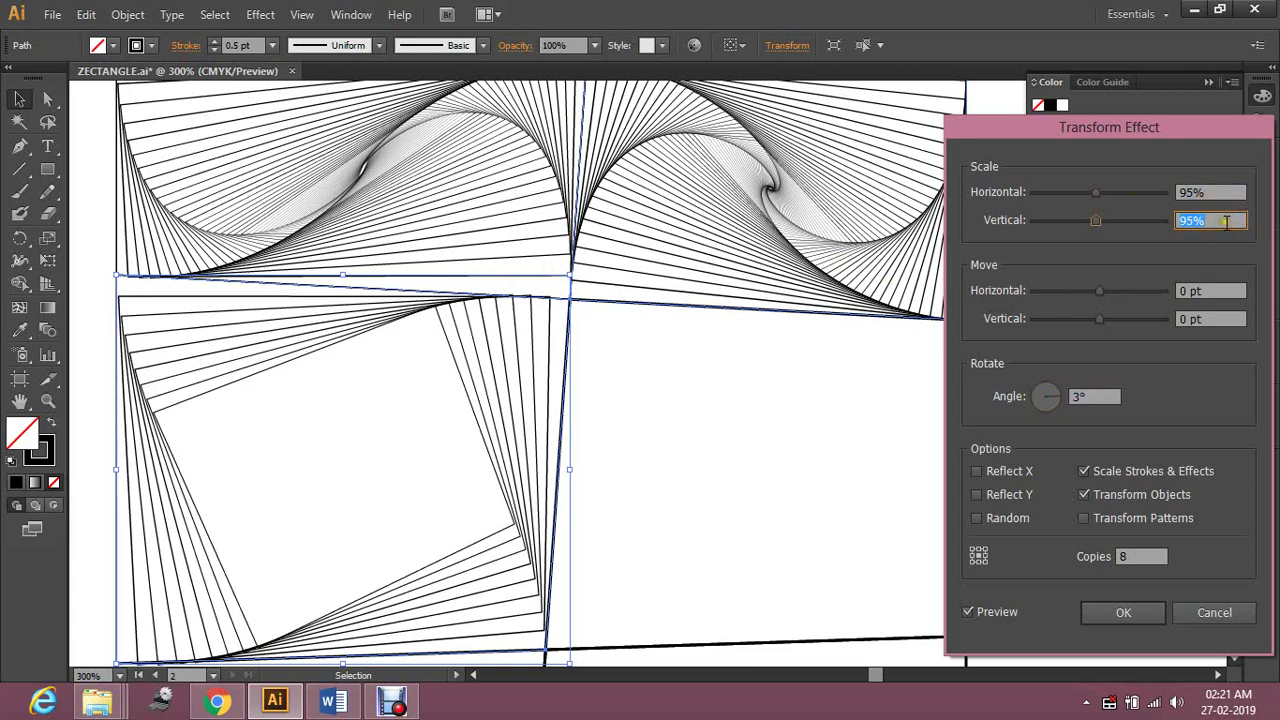
{"action": "left_click", "coordinate": [1101, 397]}
{"action": "key", "text": "Down"}
{"action": "key", "text": "Up"}
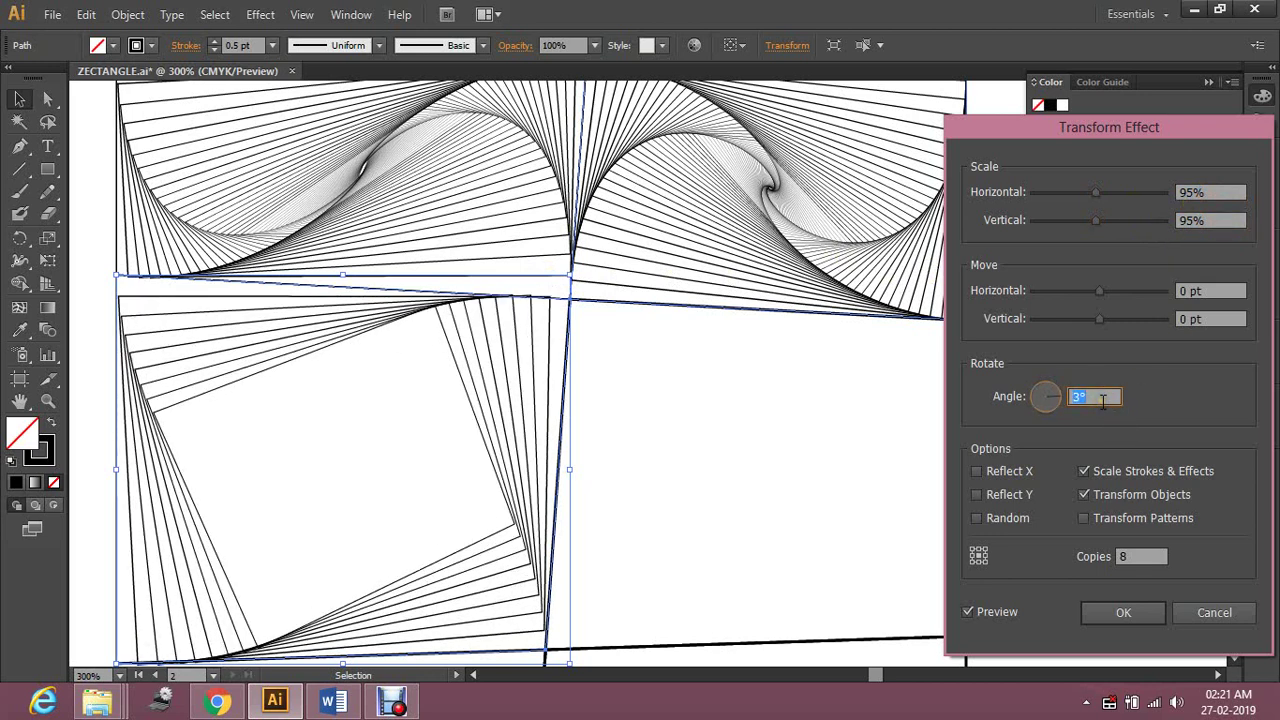
{"action": "type", "text": "2.7"}
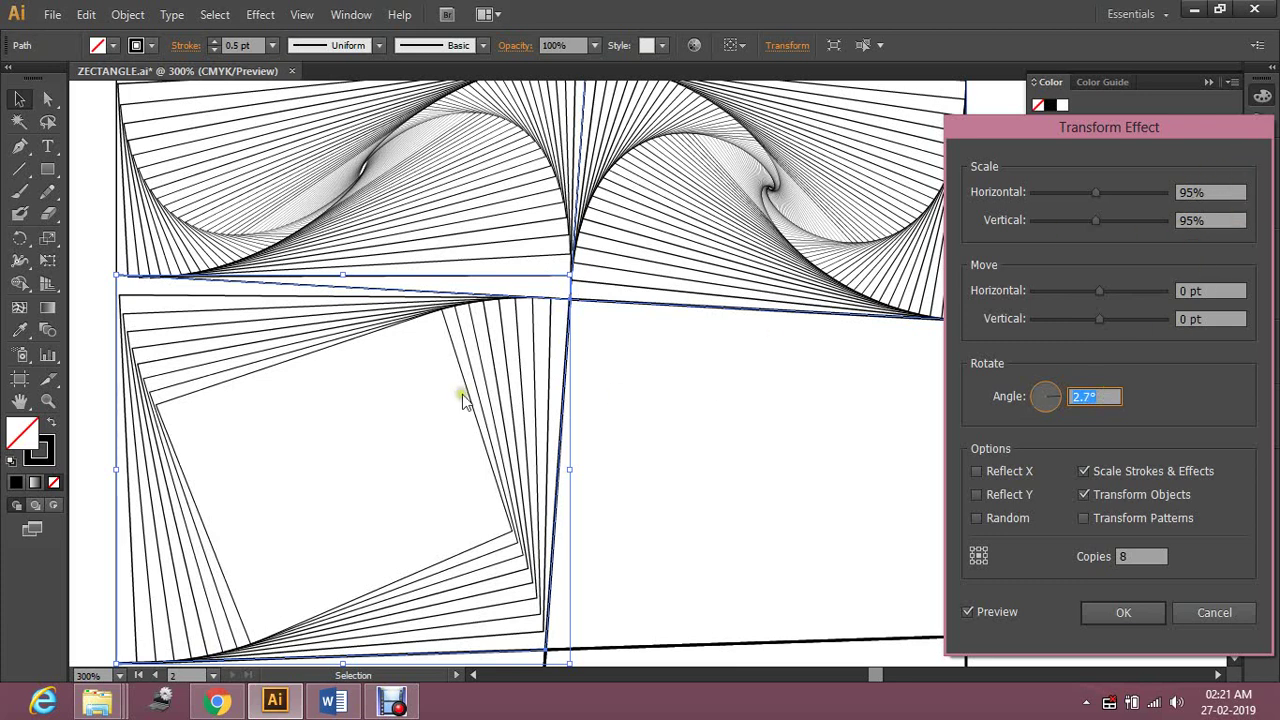
Set the horizontal scale to 96% and the horizontal move to 0.1 pt
{"action": "left_click", "coordinate": [1229, 192]}
{"action": "type", "text": "95.7"}
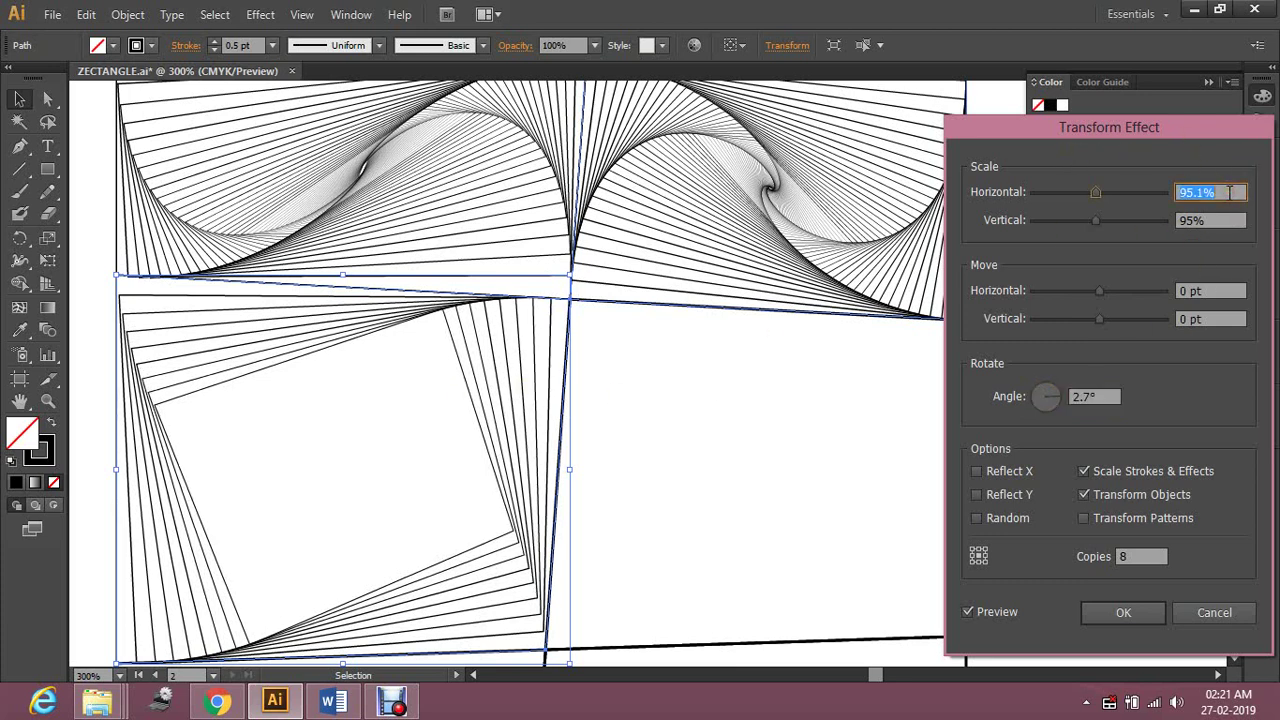
{"action": "type", "text": "95.8"}
{"action": "key", "text": "Up"}
{"action": "key", "text": "Up"}
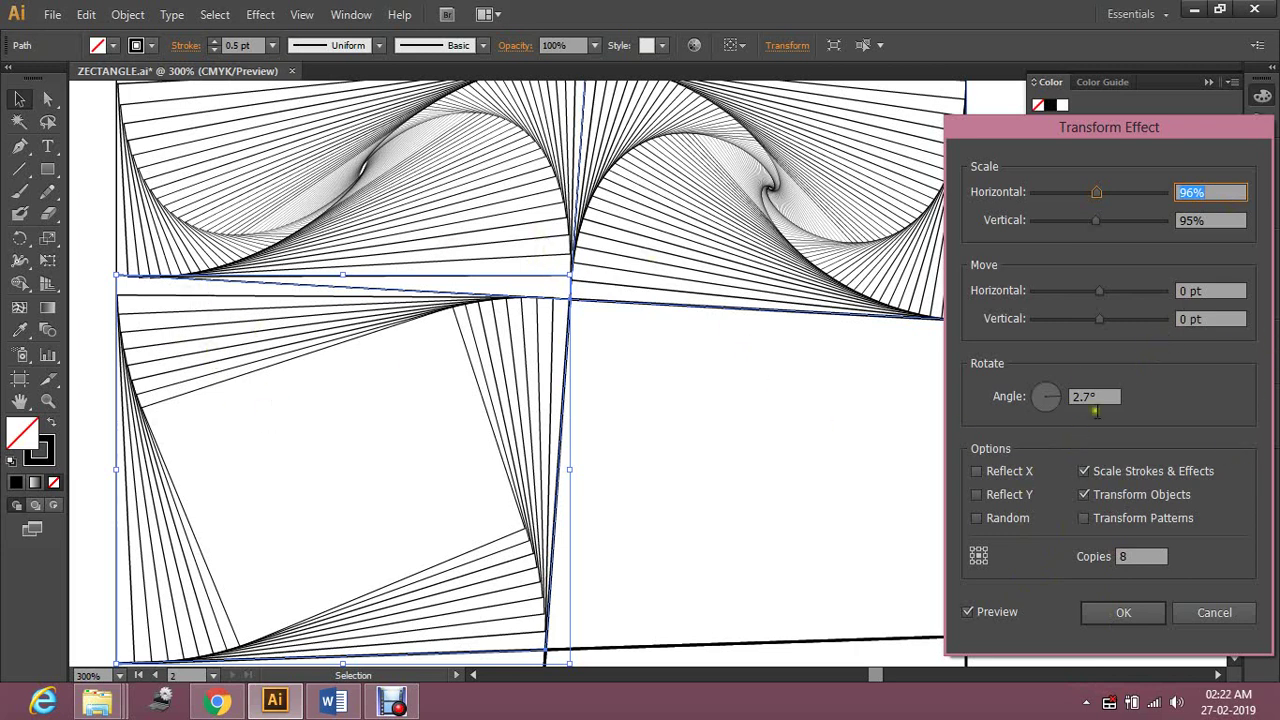
{"action": "left_click", "coordinate": [1221, 290]}
{"action": "type", "text": "0.2"}
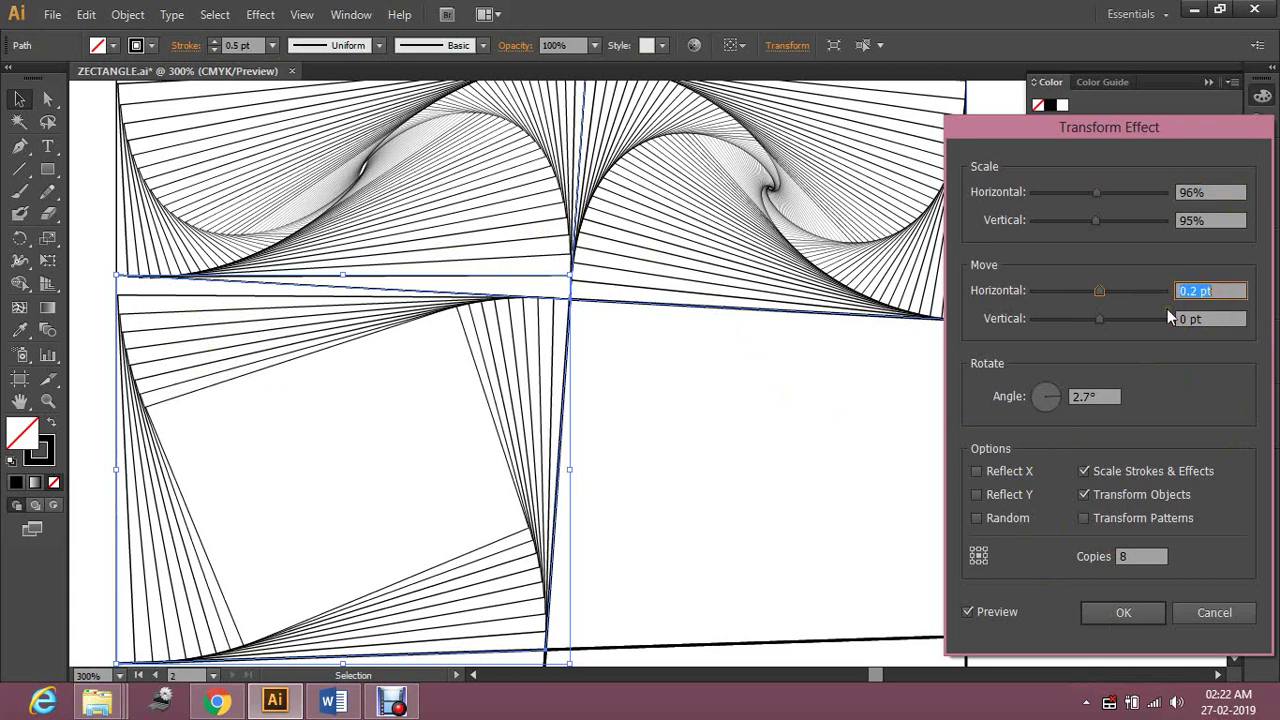
{"action": "key", "text": "Down"}
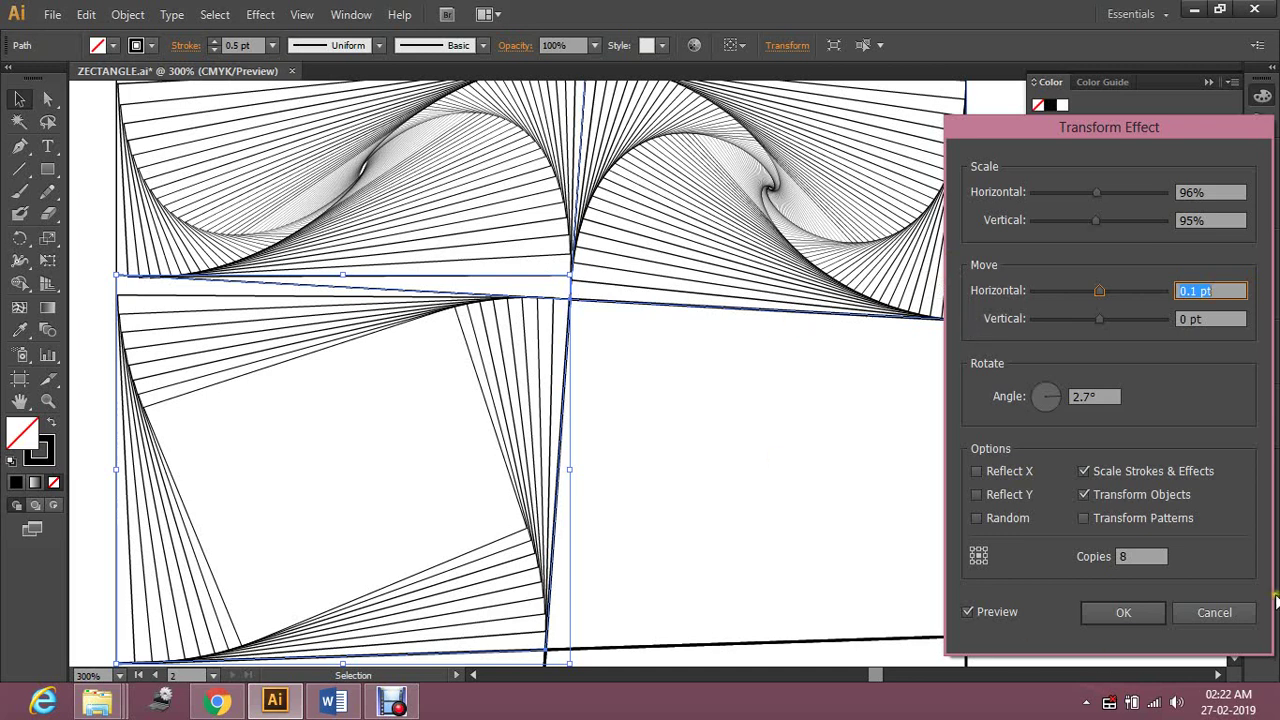
Raise the copy count from 8 to 104, then switch off Scale Strokes & Effects
{"action": "left_click", "coordinate": [1148, 556]}
{"action": "key", "text": "Up"}
{"action": "key", "text": "Up"}
{"action": "key", "text": "Up"}
{"action": "key", "text": "Up"}
{"action": "key", "text": "Up"}
{"action": "key", "text": "Up"}
{"action": "key", "text": "Up"}
{"action": "key", "text": "Up"}
{"action": "key", "text": "Up"}
{"action": "key", "text": "Up"}
{"action": "key", "text": "Up"}
{"action": "key", "text": "Up"}
{"action": "key", "text": "Up"}
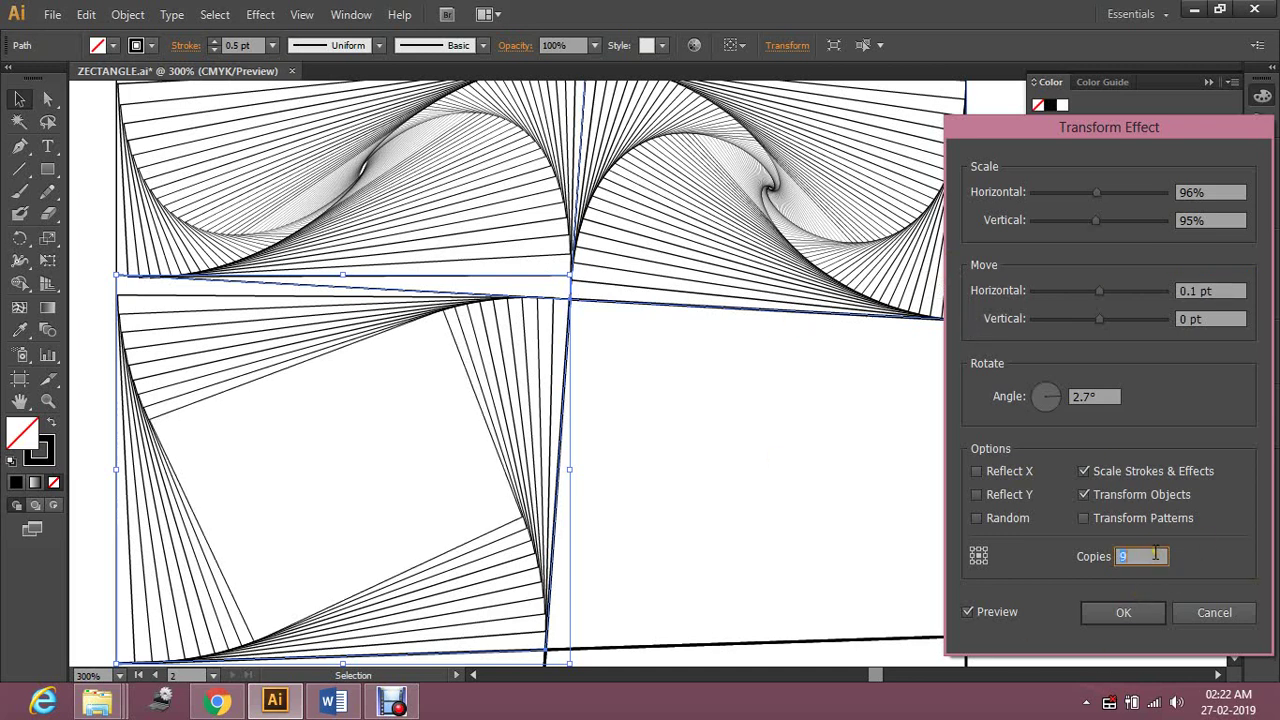
{"action": "key", "text": "Up"}
{"action": "key", "text": "Up"}
{"action": "key", "text": "Up"}
{"action": "key", "text": "Up"}
{"action": "key", "text": "Up"}
{"action": "key", "text": "Up"}
{"action": "key", "text": "Up"}
{"action": "key", "text": "Up"}
{"action": "key", "text": "Up"}
{"action": "key", "text": "Up"}
{"action": "key", "text": "Up"}
{"action": "key", "text": "Up"}
{"action": "key", "text": "Up"}
{"action": "key", "text": "Up"}
{"action": "key", "text": "Up"}
{"action": "key", "text": "Up"}
{"action": "key", "text": "Up"}
{"action": "key", "text": "Up"}
{"action": "key", "text": "Up"}
{"action": "key", "text": "Up"}
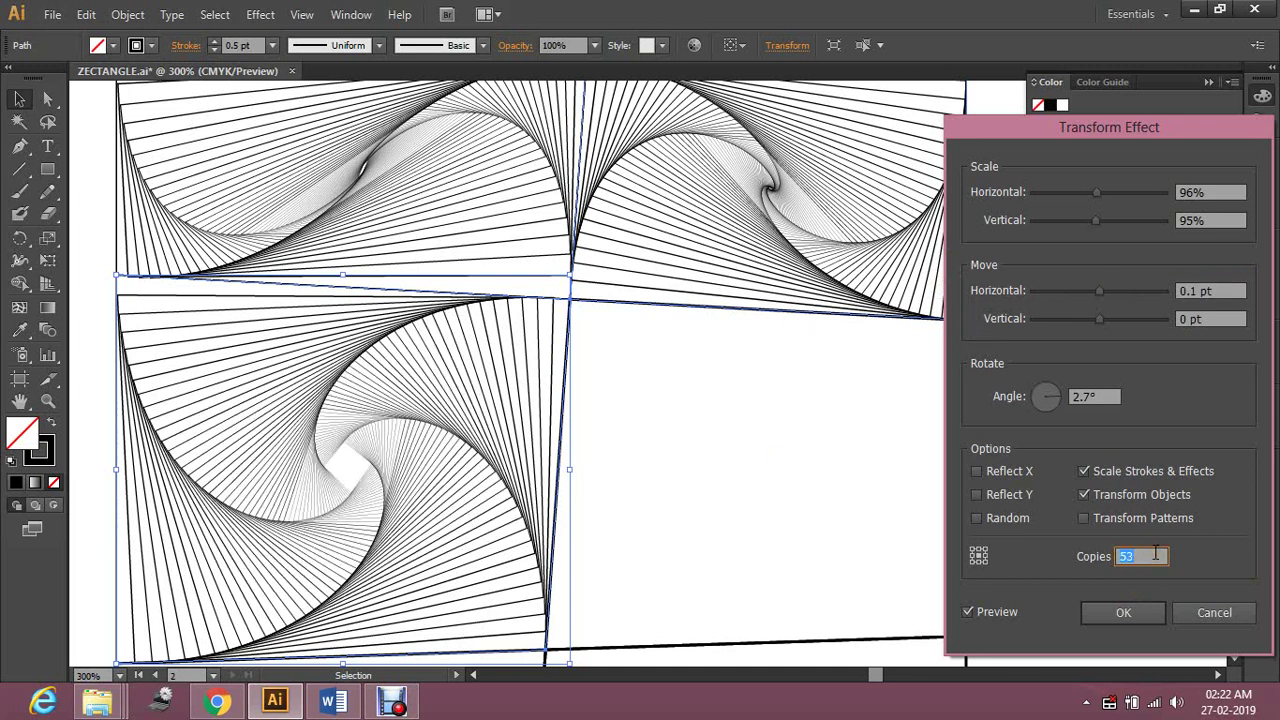
{"action": "key", "text": "Up"}
{"action": "key", "text": "Up"}
{"action": "key", "text": "Up"}
{"action": "key", "text": "Up"}
{"action": "key", "text": "Up"}
{"action": "key", "text": "Up"}
{"action": "key", "text": "Up"}
{"action": "key", "text": "Up"}
{"action": "key", "text": "Up"}
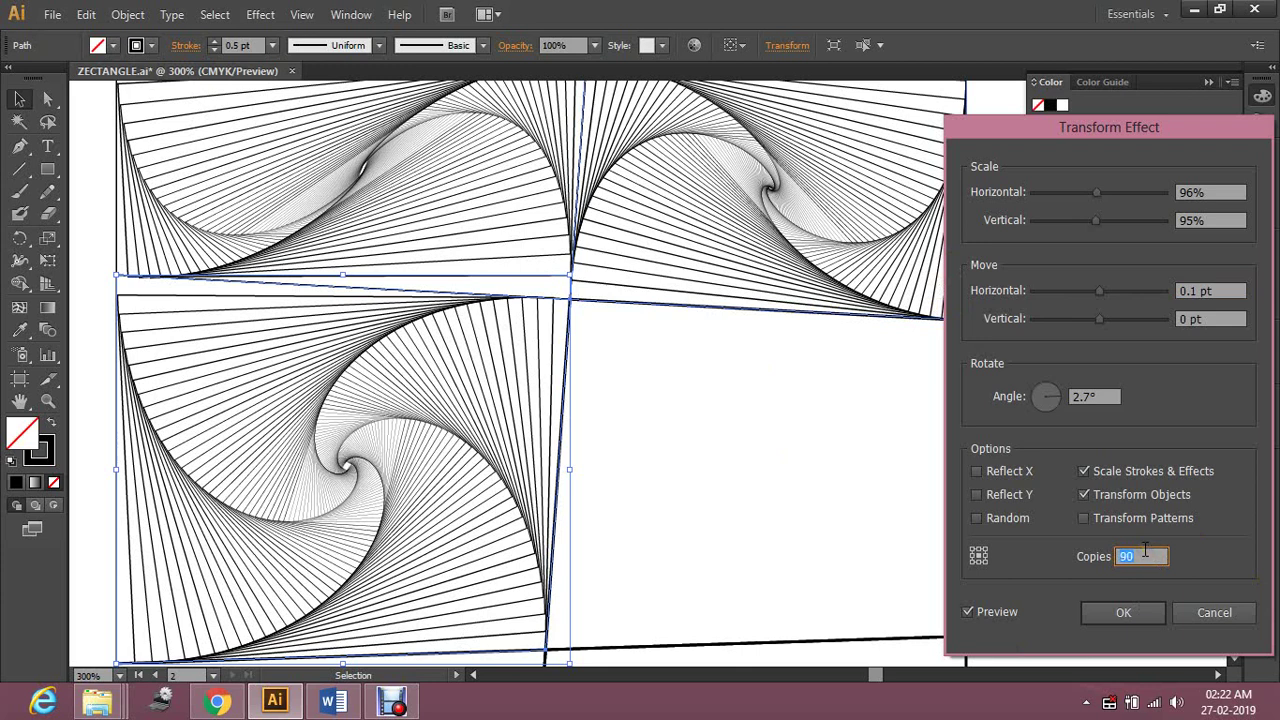
{"action": "key", "text": "Up"}
{"action": "key", "text": "Up"}
{"action": "key", "text": "Up"}
{"action": "key", "text": "Up"}
{"action": "key", "text": "Up"}
{"action": "key", "text": "Up"}
{"action": "left_click", "coordinate": [1084, 470]}
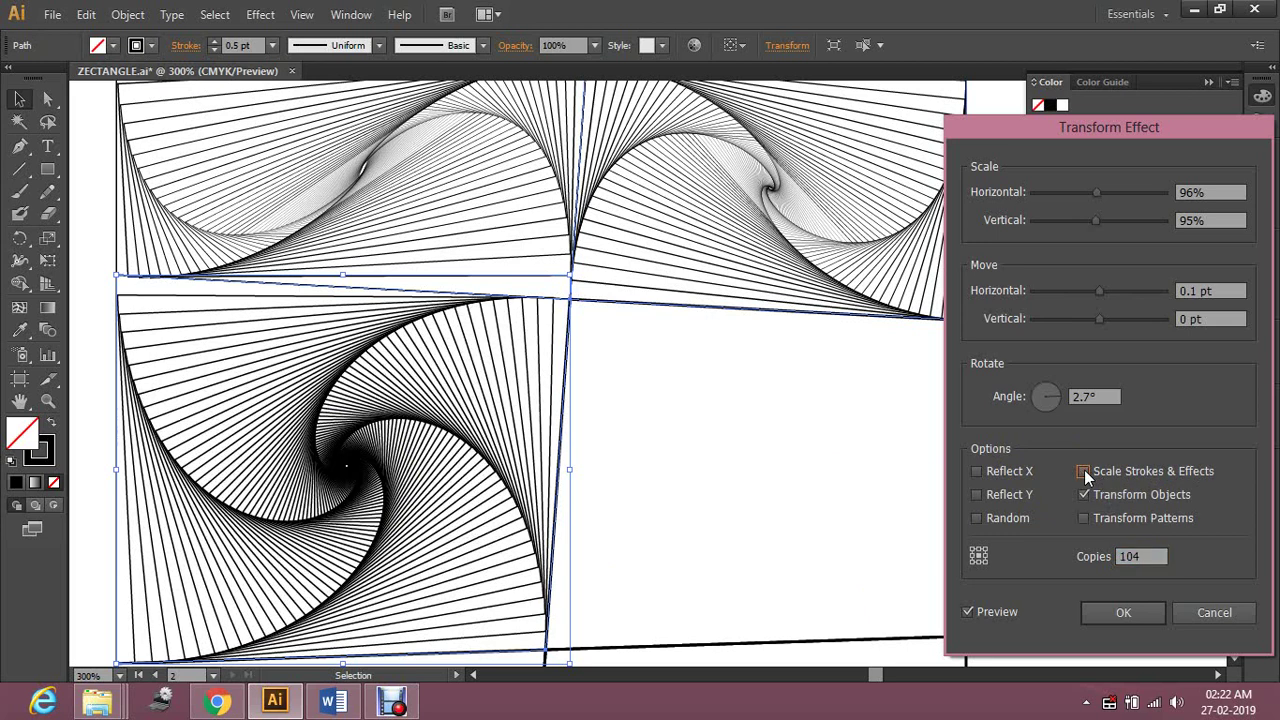
Compare Scale Strokes & Effects on and off, then try reference points, ending at centre
{"action": "left_click", "coordinate": [1084, 470]}
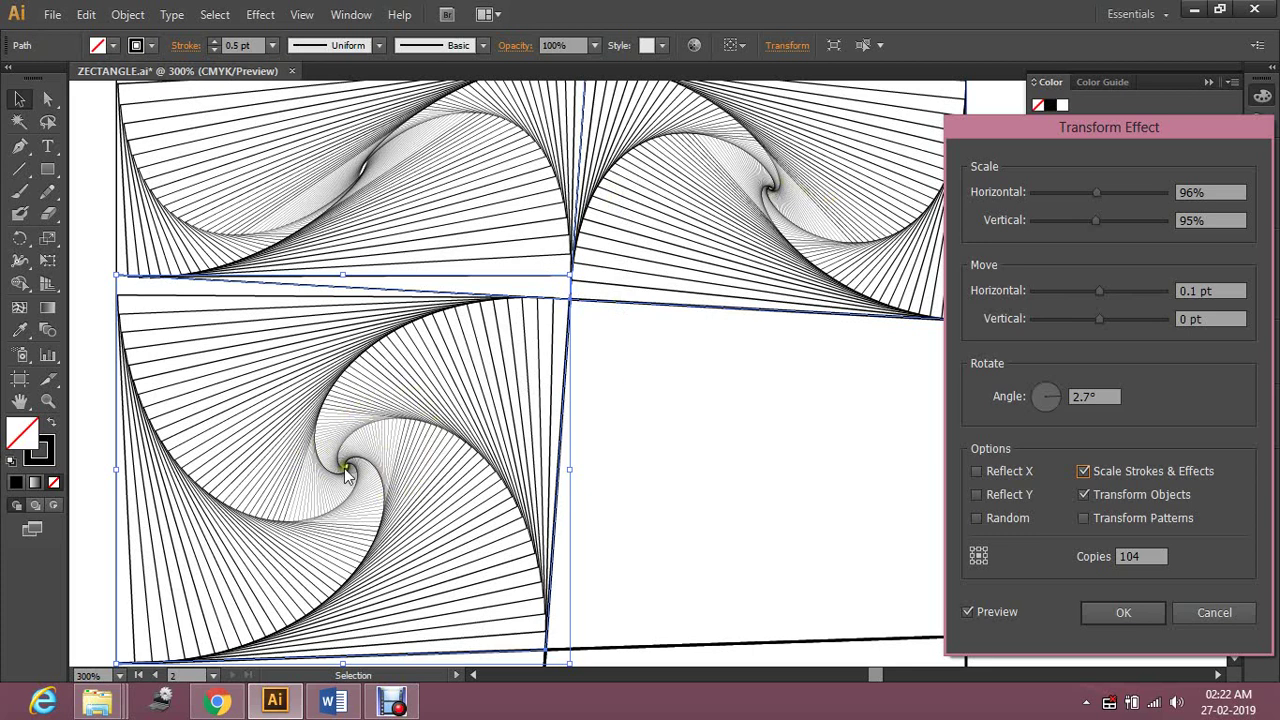
{"action": "left_click", "coordinate": [1083, 471]}
{"action": "left_click", "coordinate": [1084, 472]}
{"action": "left_click", "coordinate": [986, 558]}
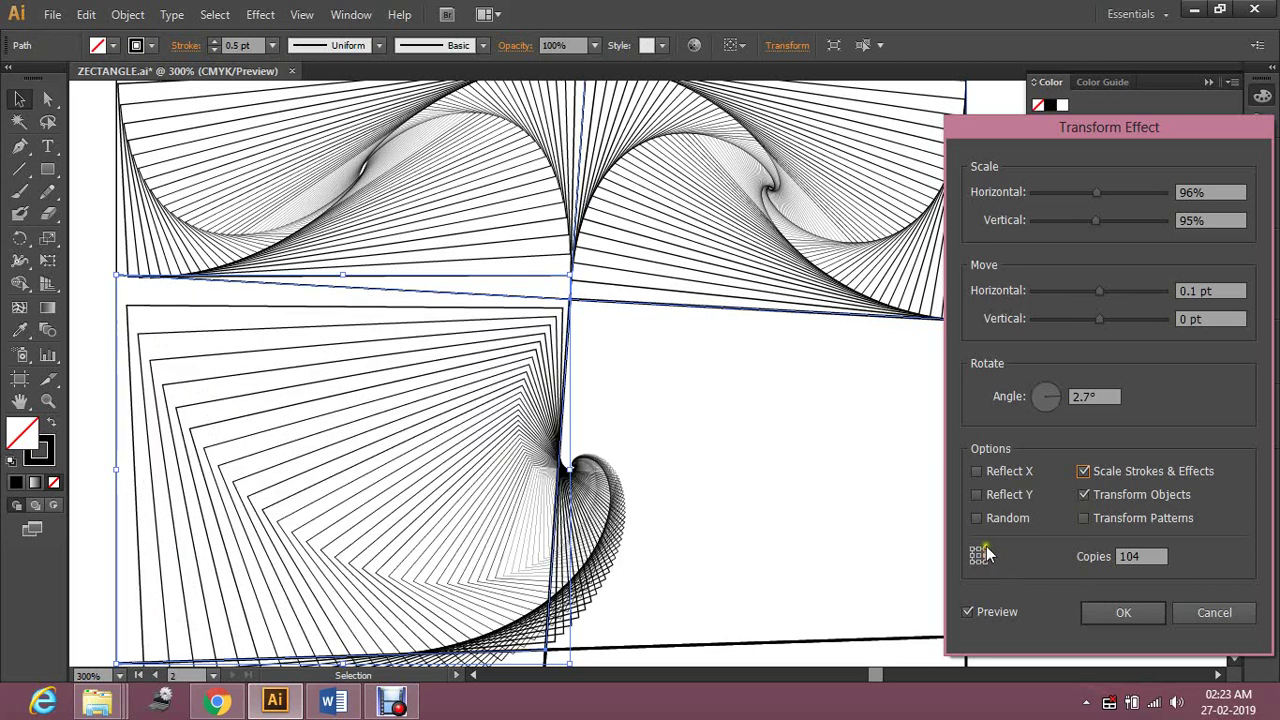
{"action": "left_click", "coordinate": [983, 549]}
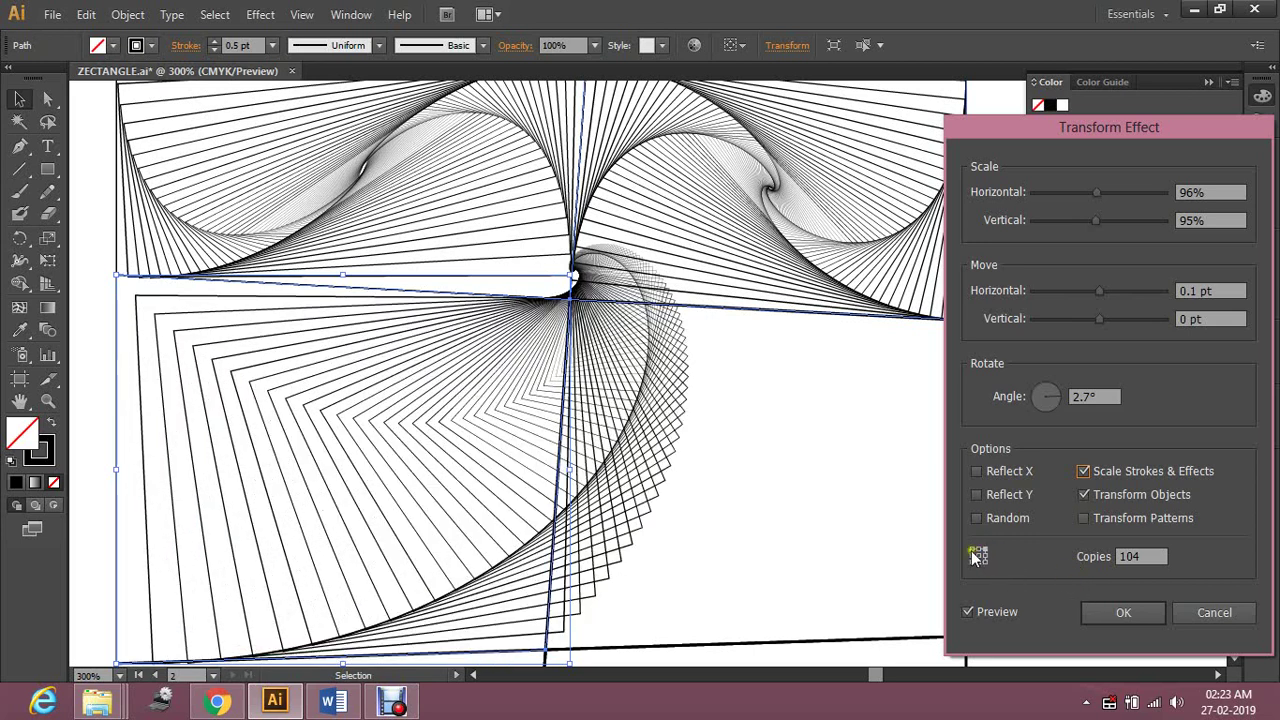
{"action": "left_click", "coordinate": [974, 549]}
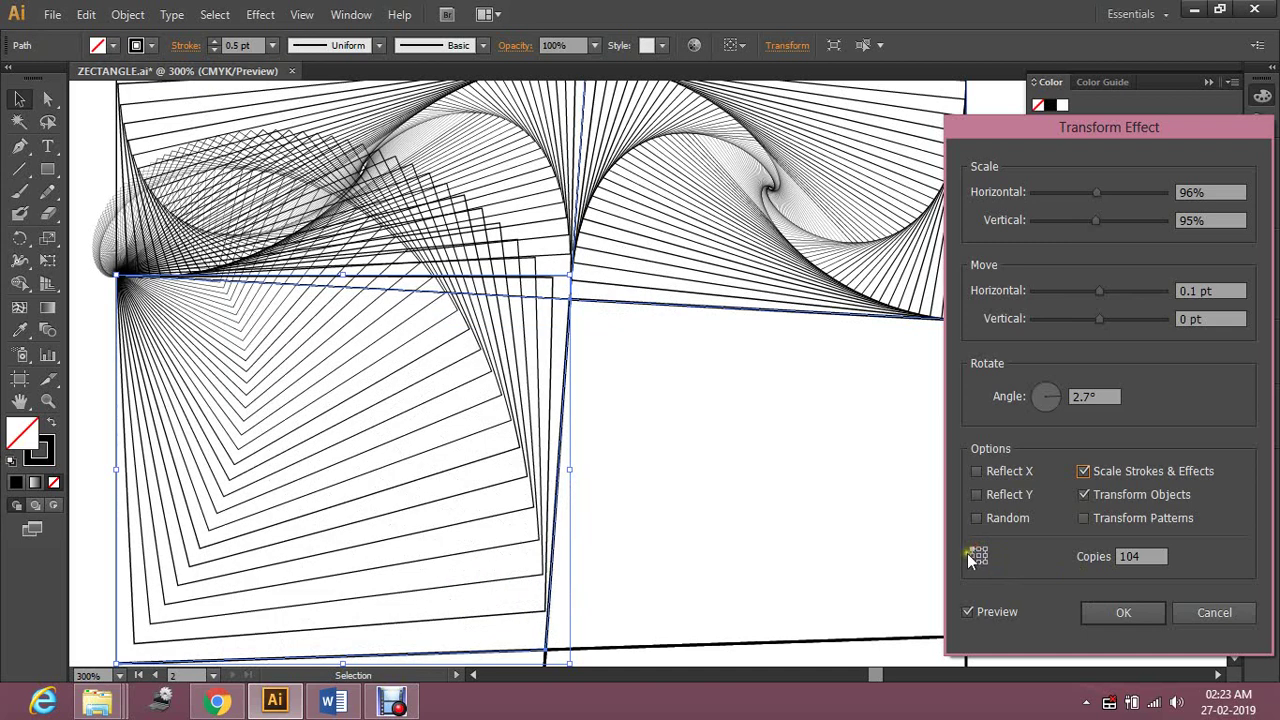
{"action": "left_click", "coordinate": [970, 557]}
{"action": "left_click", "coordinate": [979, 563]}
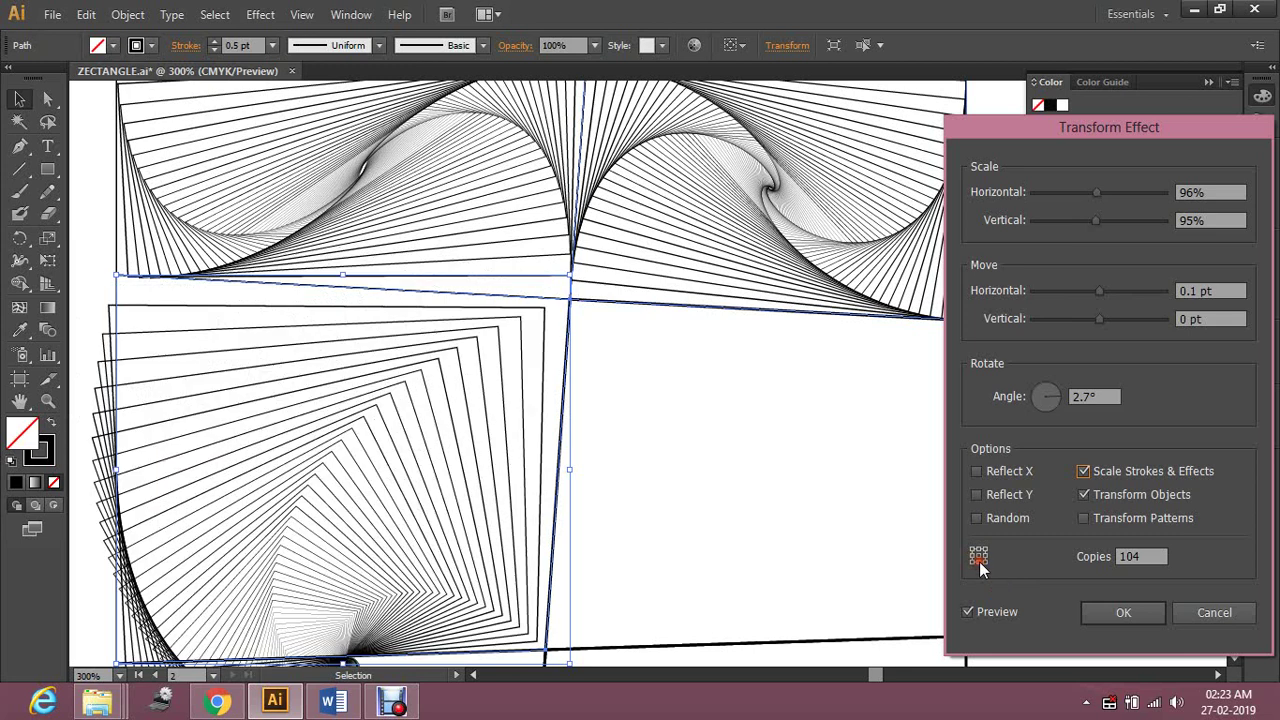
{"action": "left_click", "coordinate": [978, 549]}
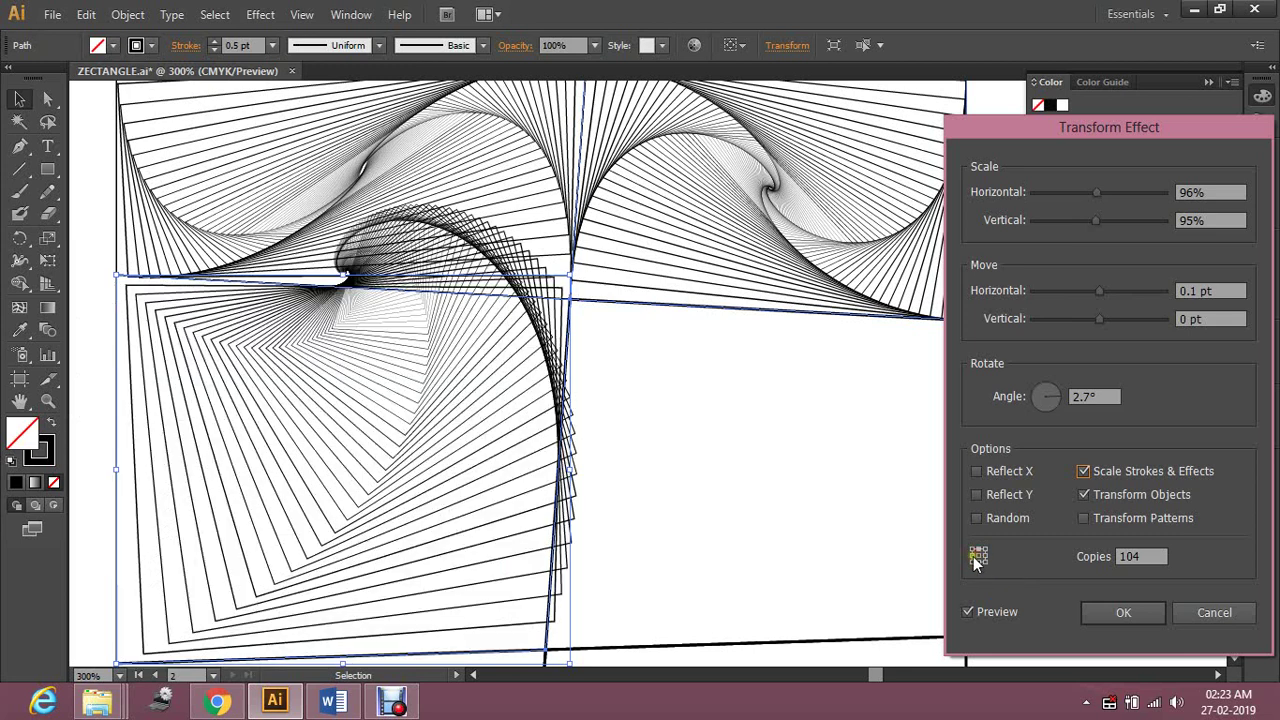
{"action": "left_click", "coordinate": [978, 556]}
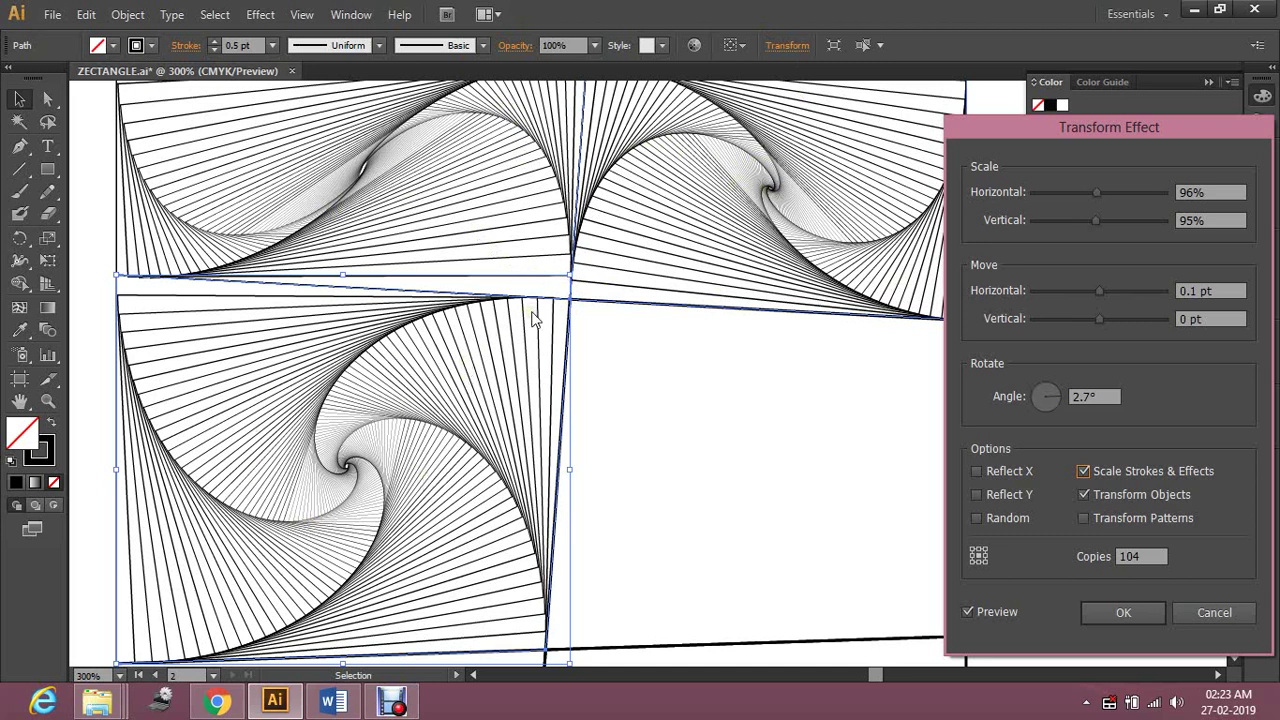
Reverse the rotation to -2.4° per copy, apply the effect, and deselect
{"action": "left_click", "coordinate": [1108, 400]}
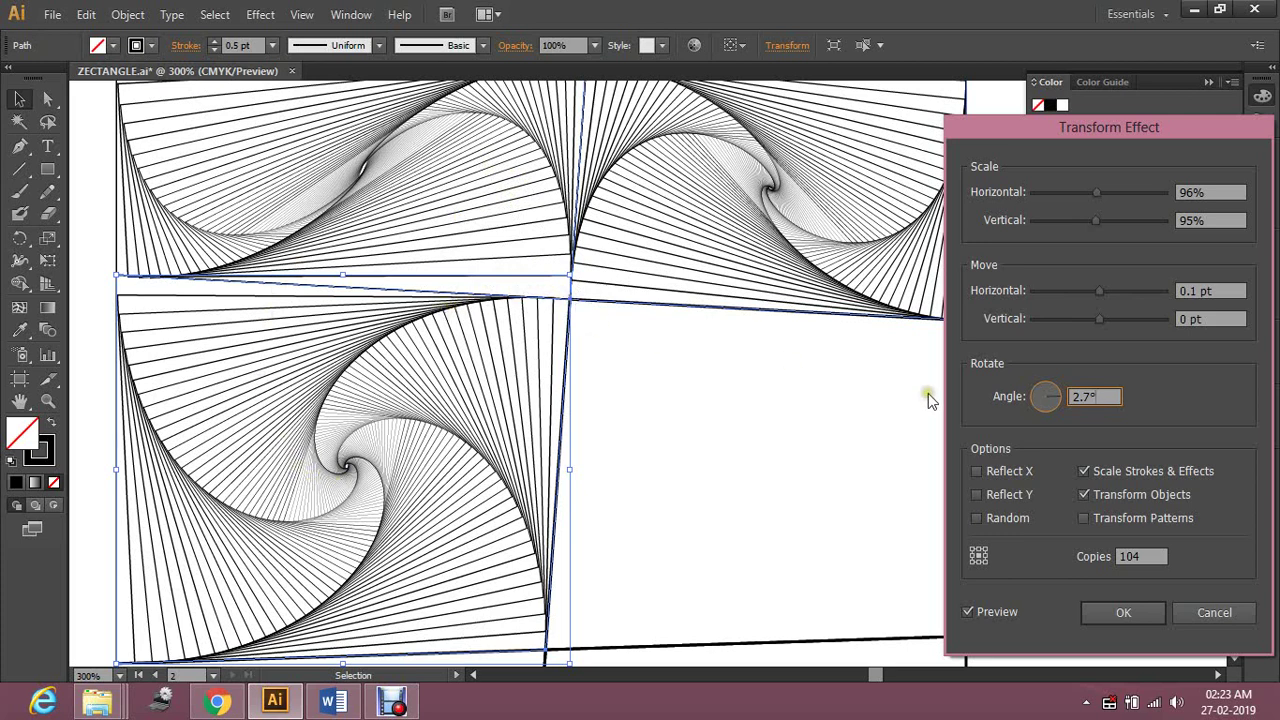
{"action": "type", "text": "2"}
{"action": "key", "text": "Tab"}
{"action": "type", "text": "-2"}
{"action": "key", "text": "Tab"}
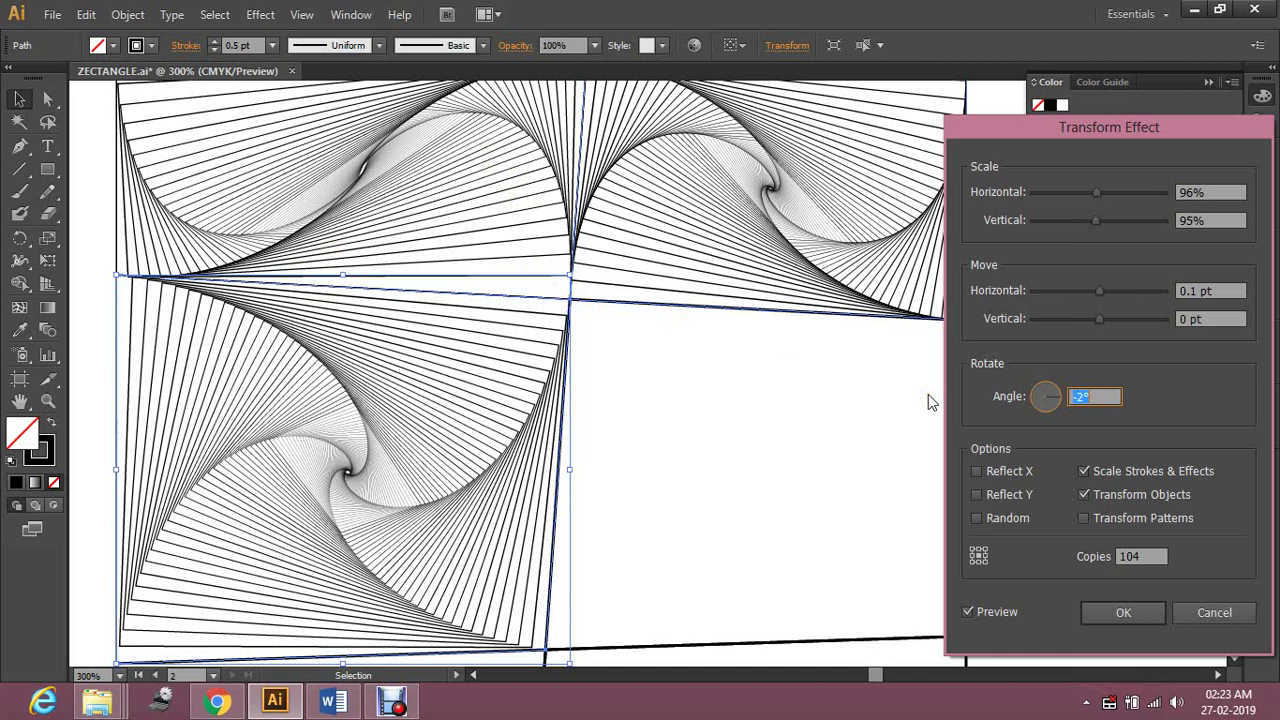
{"action": "key", "text": "Down"}
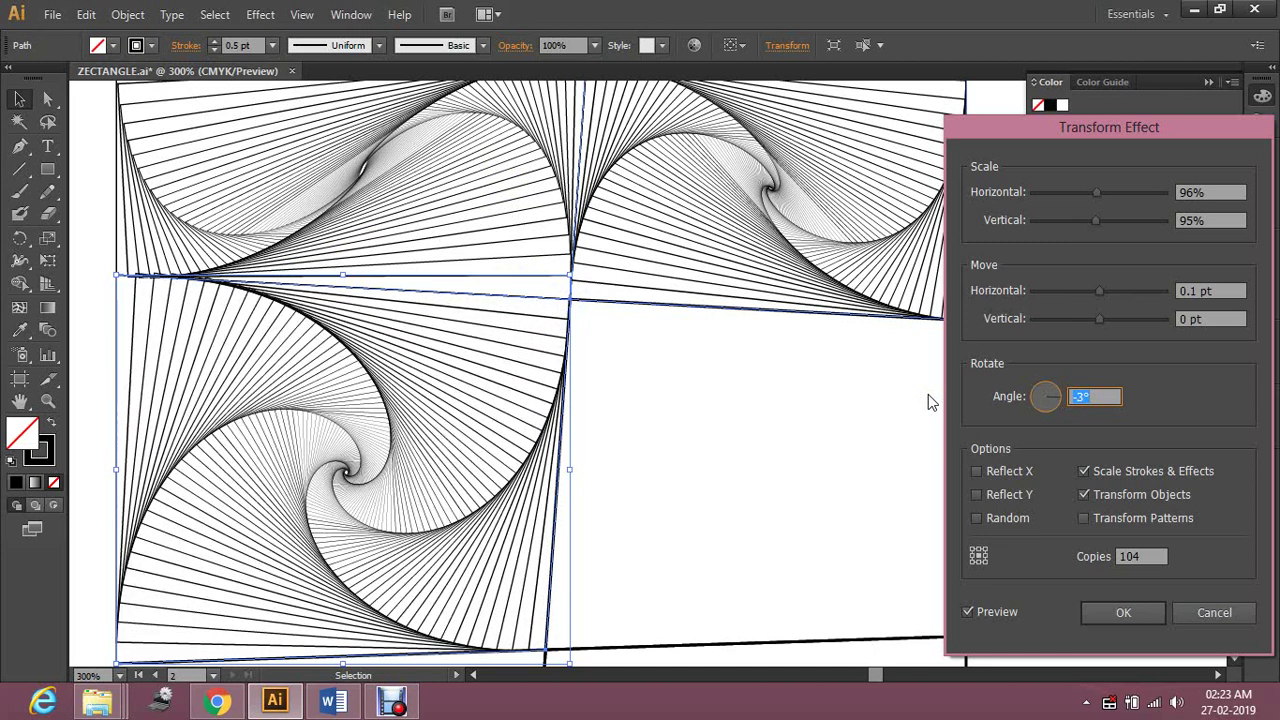
{"action": "type", "text": "-3.2"}
{"action": "key", "text": "Tab"}
{"action": "type", "text": "-2.4"}
{"action": "key", "text": "Tab"}
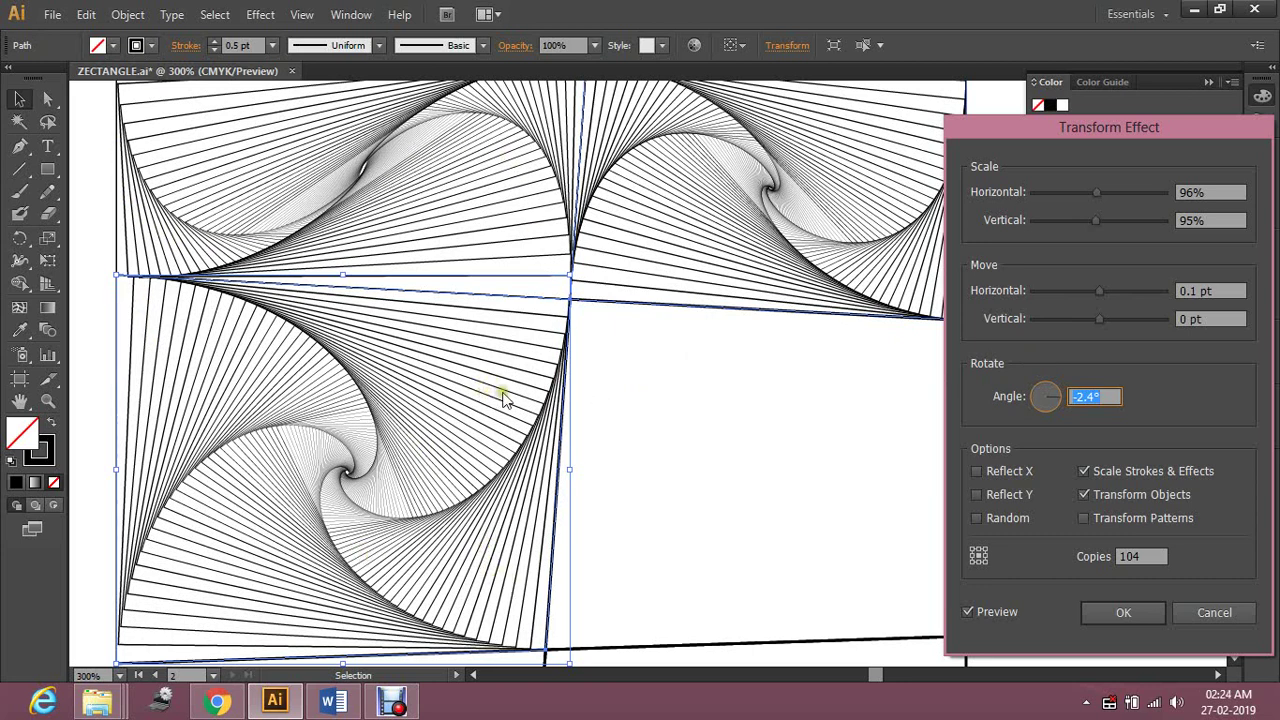
{"action": "left_click", "coordinate": [1125, 611]}
{"action": "left_click", "coordinate": [1087, 396]}
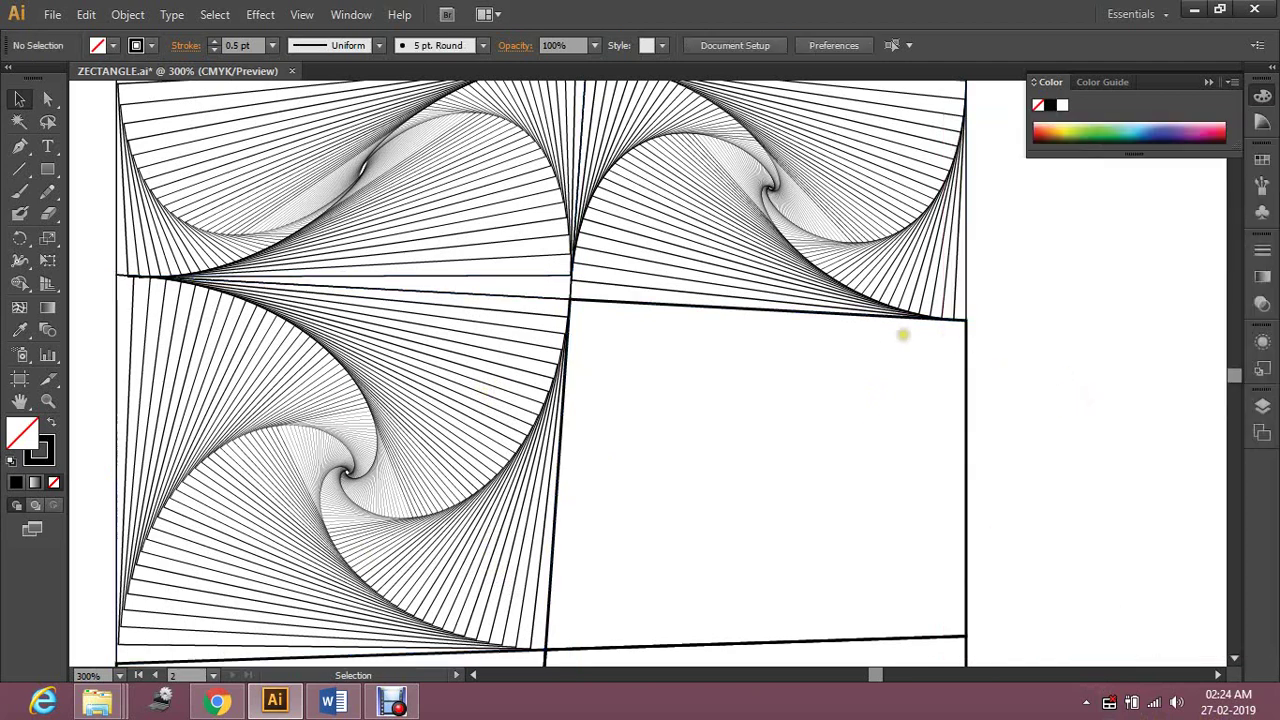
Select the empty lower-right panel and give it a 0.5 pt stroke
{"action": "left_click_drag", "start_coordinate": [897, 314], "coordinate": [847, 225]}
{"action": "left_click", "coordinate": [898, 422]}
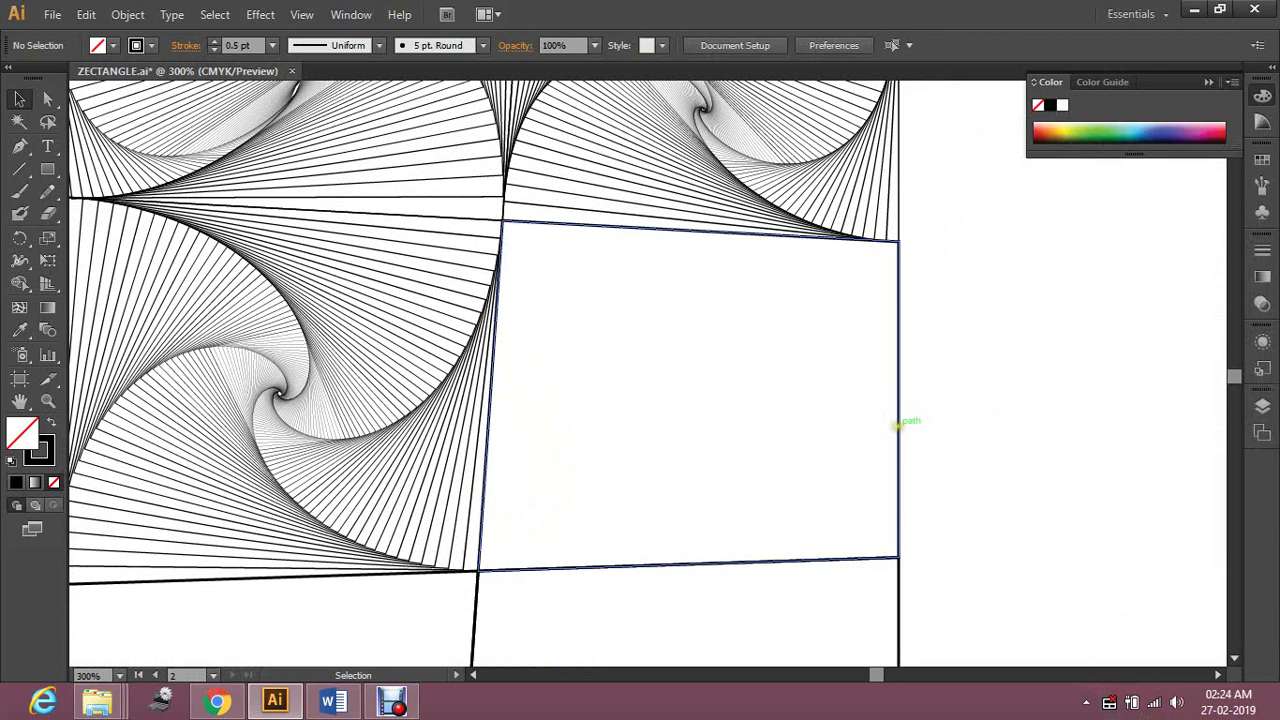
{"action": "left_click", "coordinate": [272, 46]}
{"action": "left_click", "coordinate": [296, 86]}
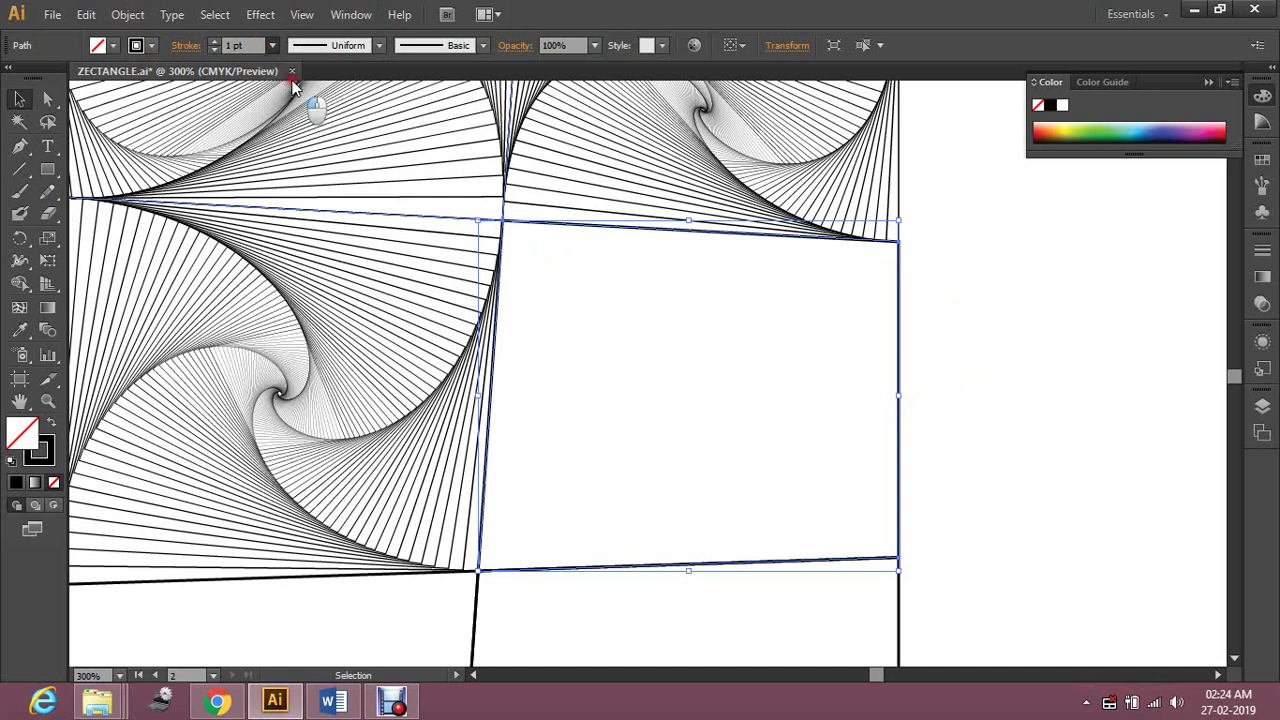
Open the Transform effect with Preview turned on
{"action": "left_click", "coordinate": [259, 15]}
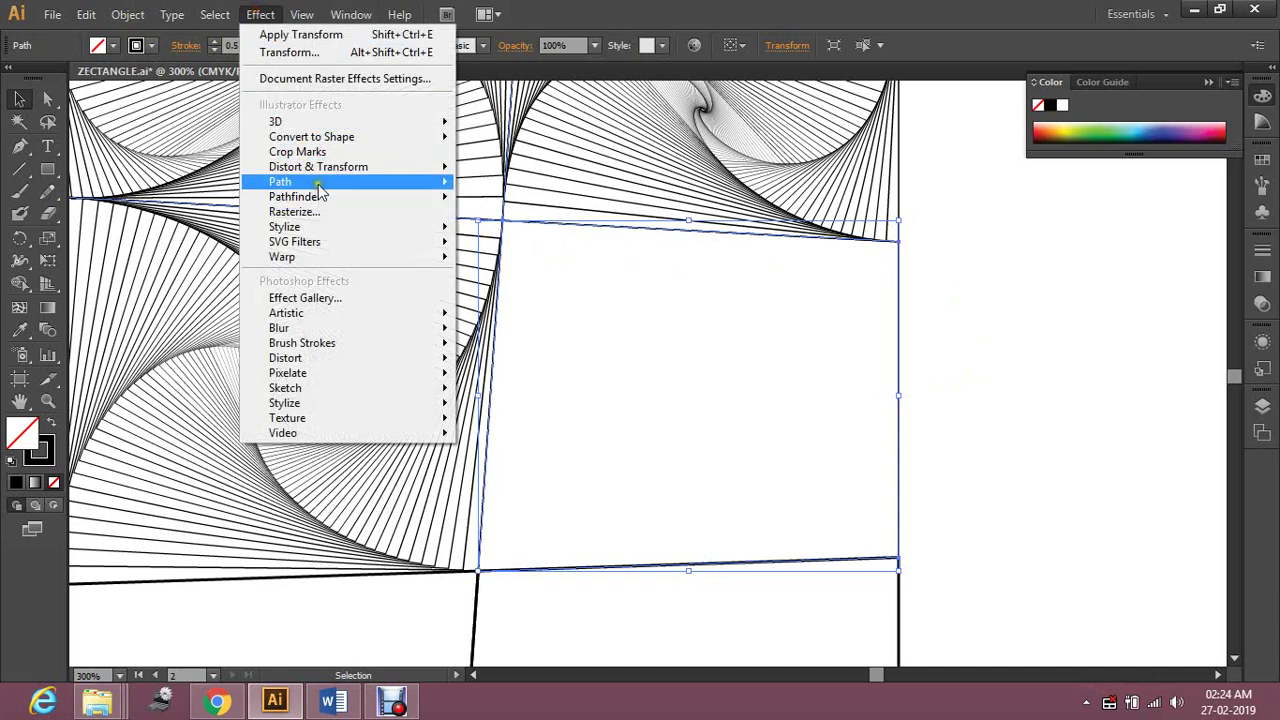
{"action": "mouse_move", "coordinate": [314, 168]}
{"action": "left_click", "coordinate": [510, 232]}
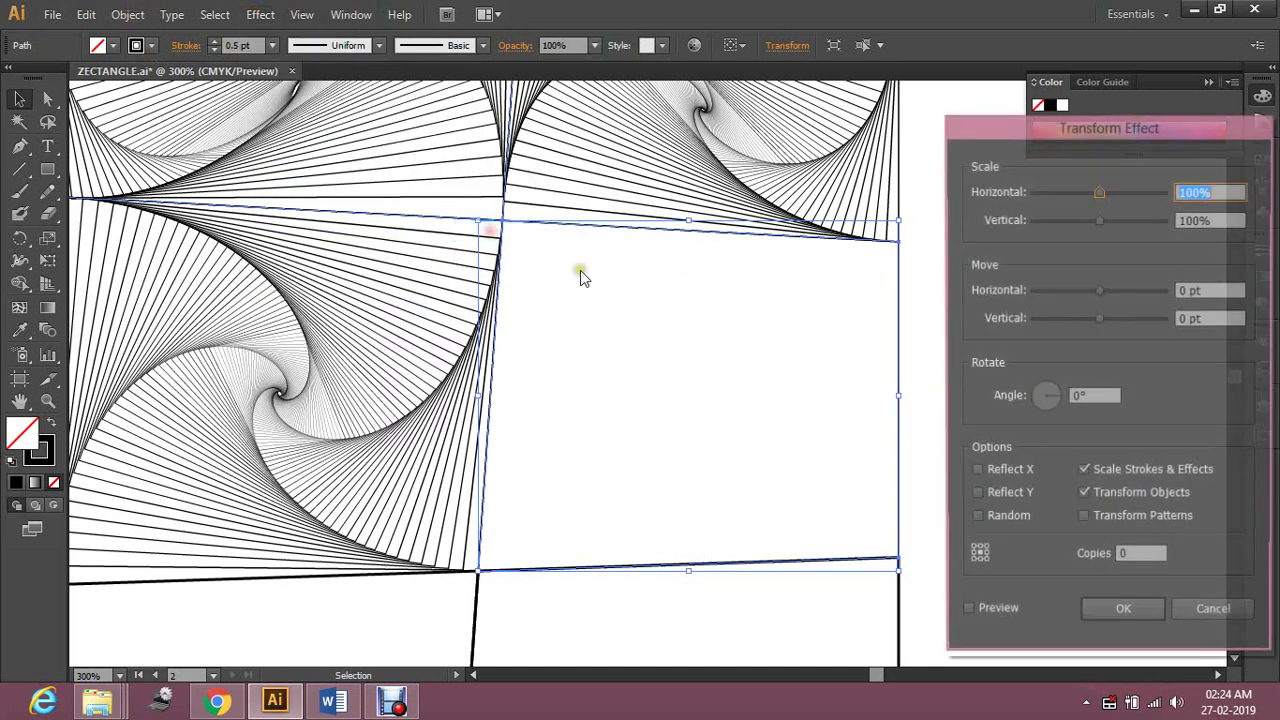
{"action": "left_click", "coordinate": [997, 610]}
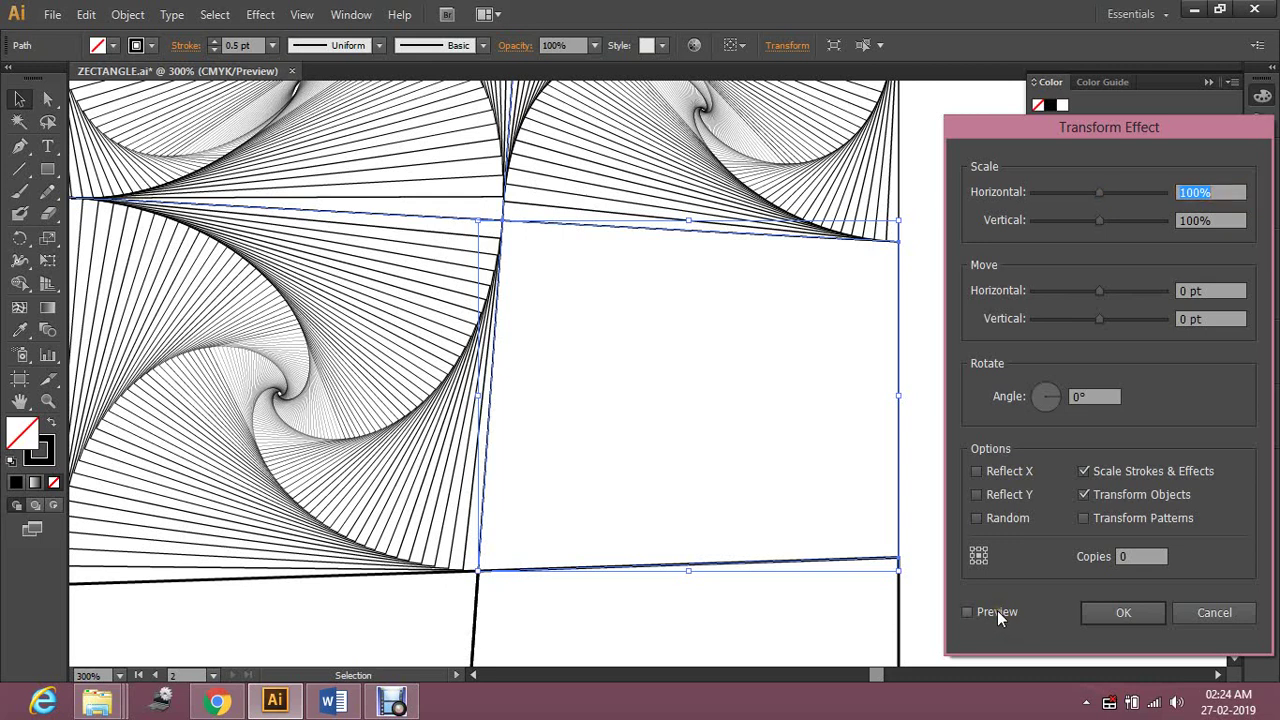
Set 6 copies scaled 91% horizontally and 93% vertically
{"action": "left_click", "coordinate": [1162, 556]}
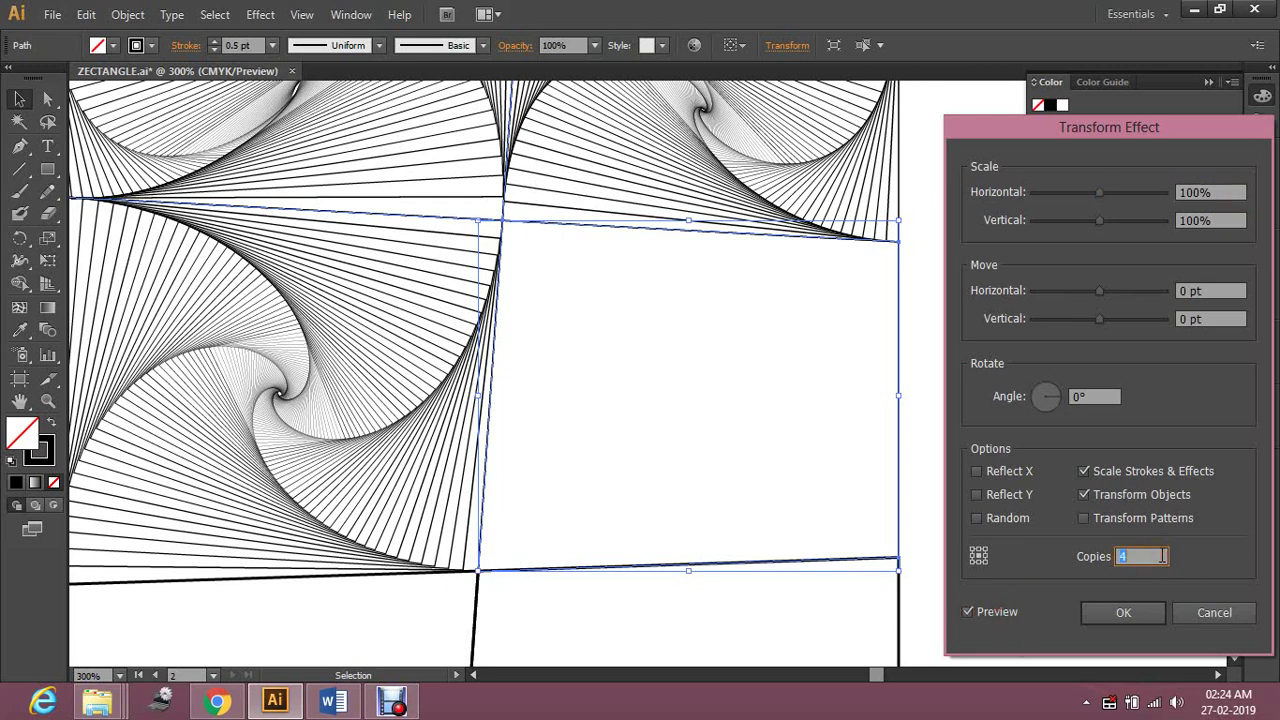
{"action": "left_click", "coordinate": [1222, 192]}
{"action": "key", "text": "Down"}
{"action": "key", "text": "Down"}
{"action": "key", "text": "Down"}
{"action": "key", "text": "Down"}
{"action": "key", "text": "Down"}
{"action": "key", "text": "Down"}
{"action": "key", "text": "Down"}
{"action": "key", "text": "Down"}
{"action": "key", "text": "Down"}
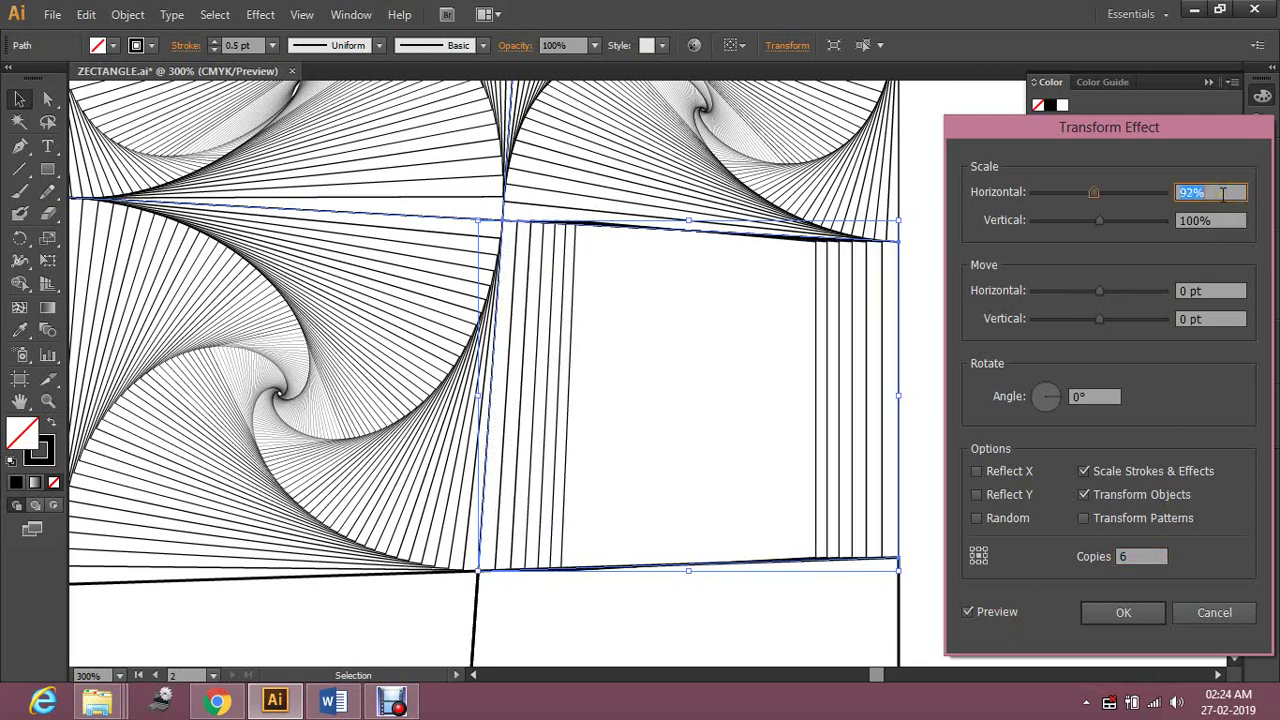
{"action": "left_click", "coordinate": [1224, 221]}
{"action": "key", "text": "Down"}
{"action": "key", "text": "Down"}
{"action": "key", "text": "Down"}
{"action": "key", "text": "Down"}
{"action": "key", "text": "Down"}
{"action": "key", "text": "Down"}
{"action": "key", "text": "Down"}
{"action": "key", "text": "Down"}
{"action": "key", "text": "Down"}
{"action": "key", "text": "Down"}
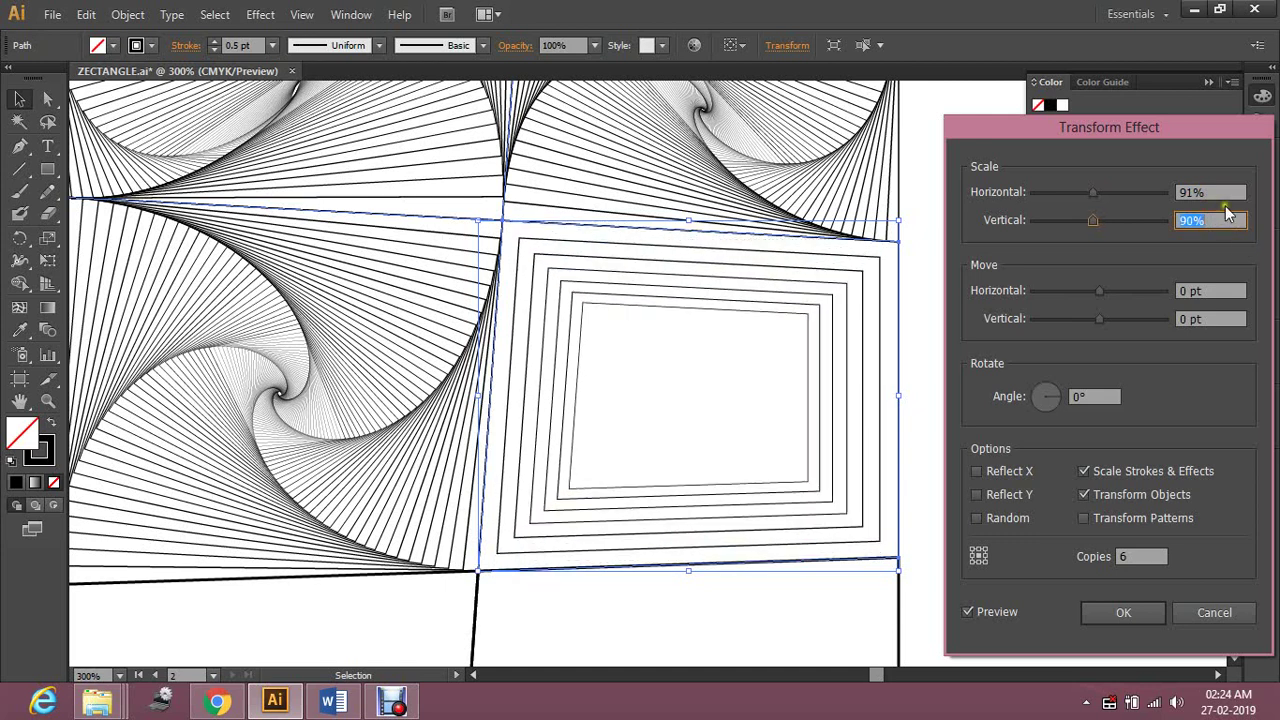
{"action": "key", "text": "Up"}
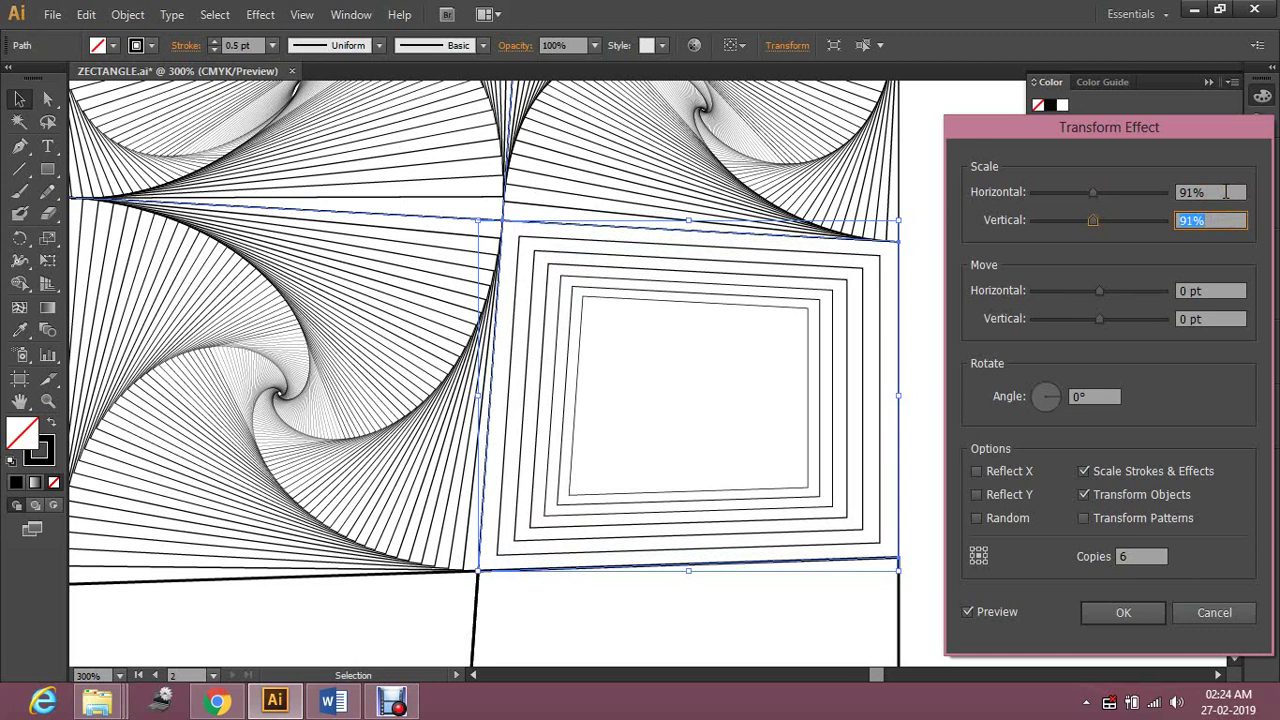
{"action": "key", "text": "Up"}
{"action": "key", "text": "Up"}
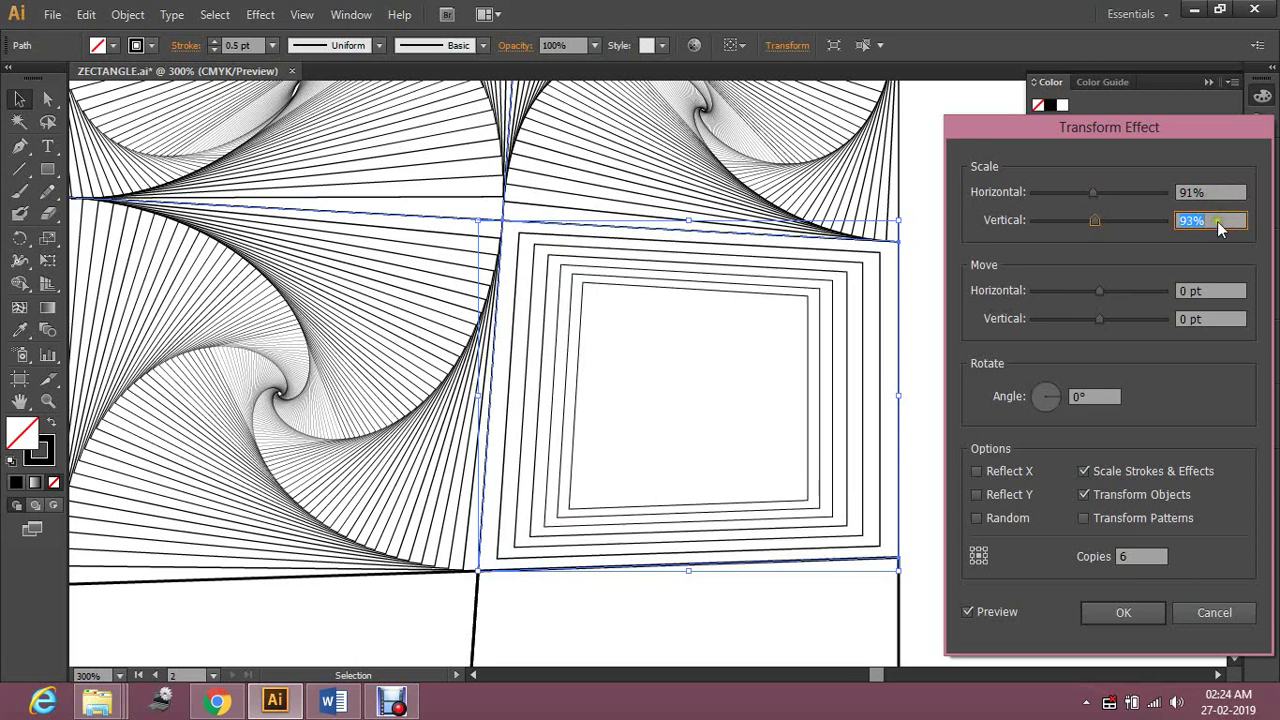
{"action": "left_click", "coordinate": [1221, 193]}
{"action": "key", "text": "Up"}
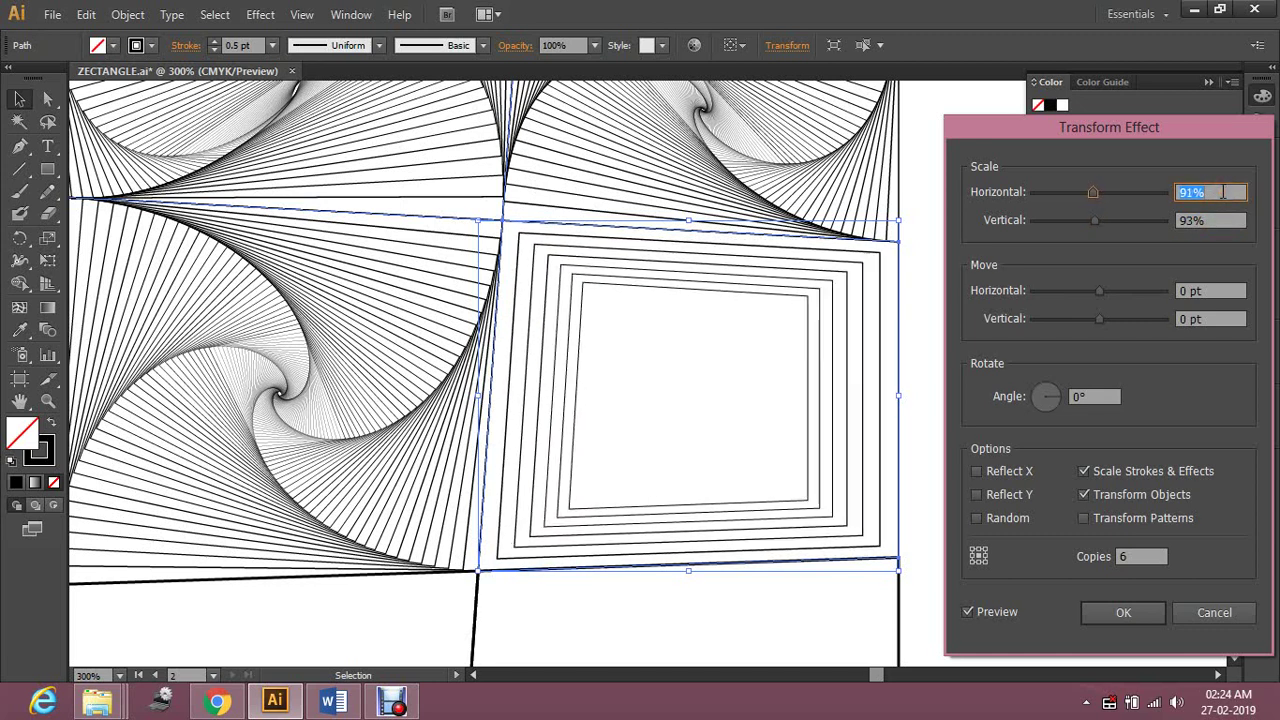
{"action": "left_click", "coordinate": [1095, 397]}
Rotate each copy 4° and scale it 95% horizontally, 92.6% vertically
{"action": "key", "text": "Up"}
{"action": "key", "text": "Up"}
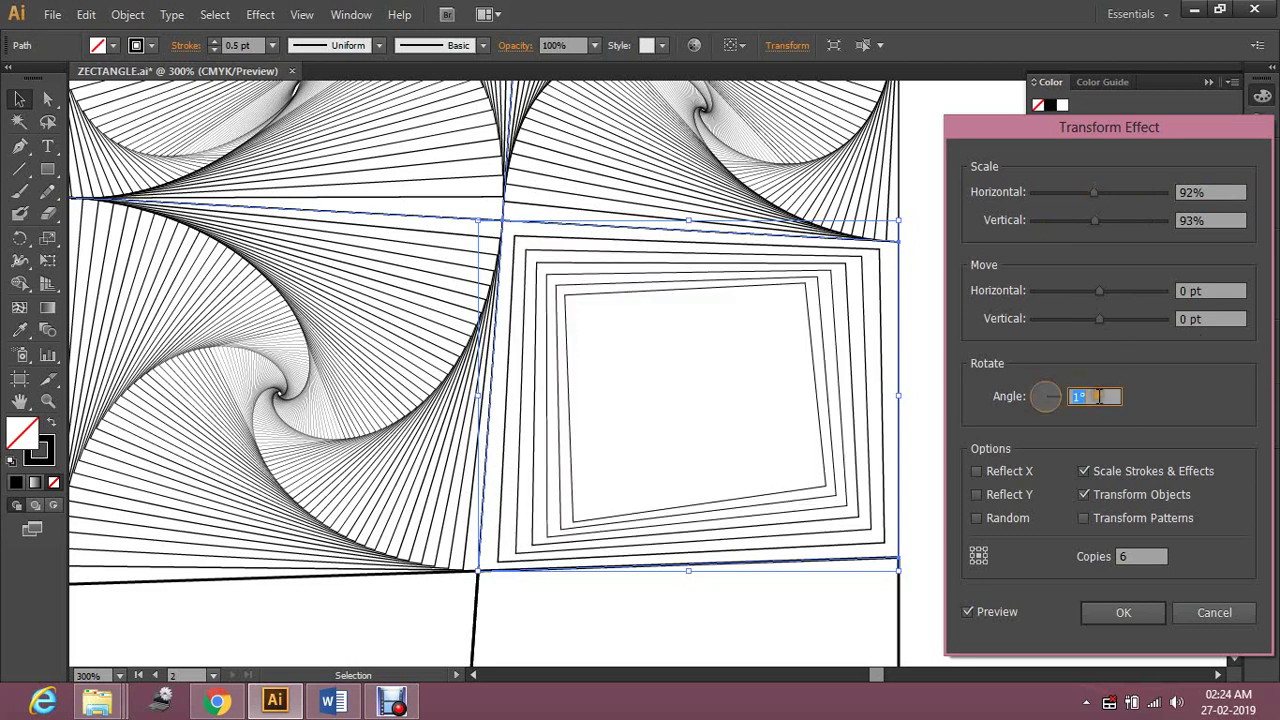
{"action": "key", "text": "Up"}
{"action": "key", "text": "Up"}
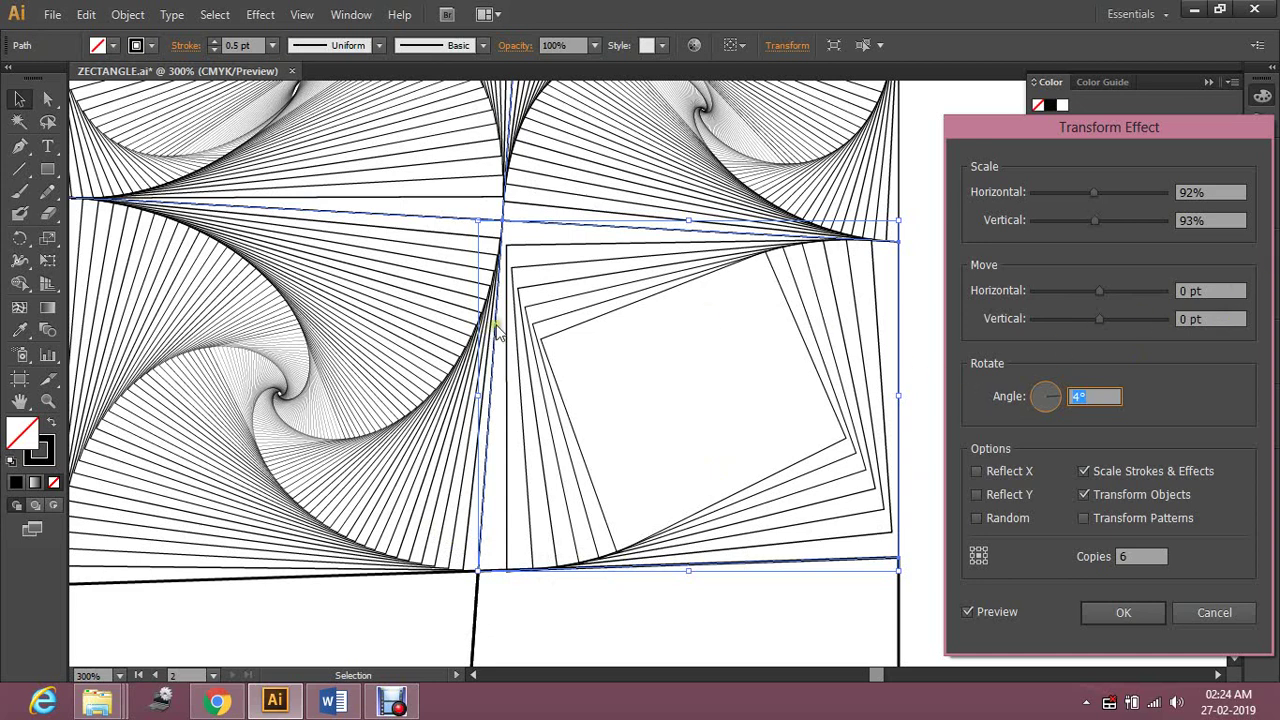
{"action": "left_click", "coordinate": [1229, 193]}
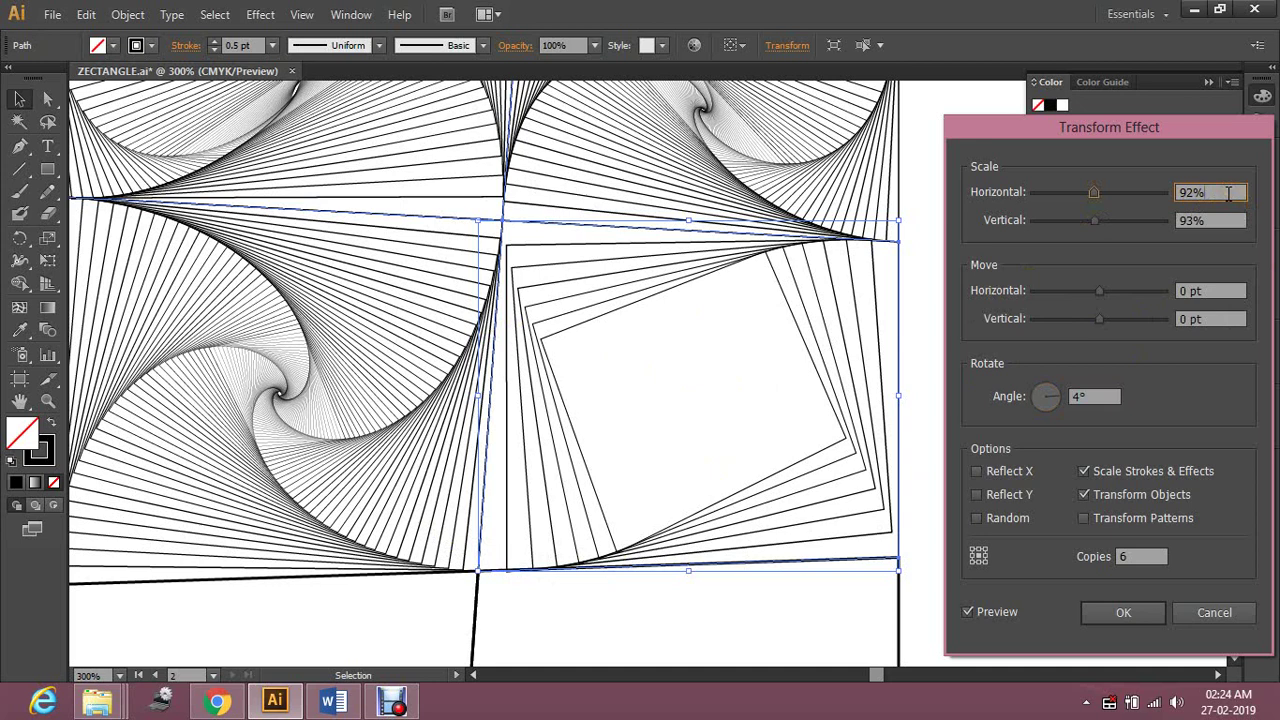
{"action": "type", "text": ".9"}
{"action": "type", "text": "95"}
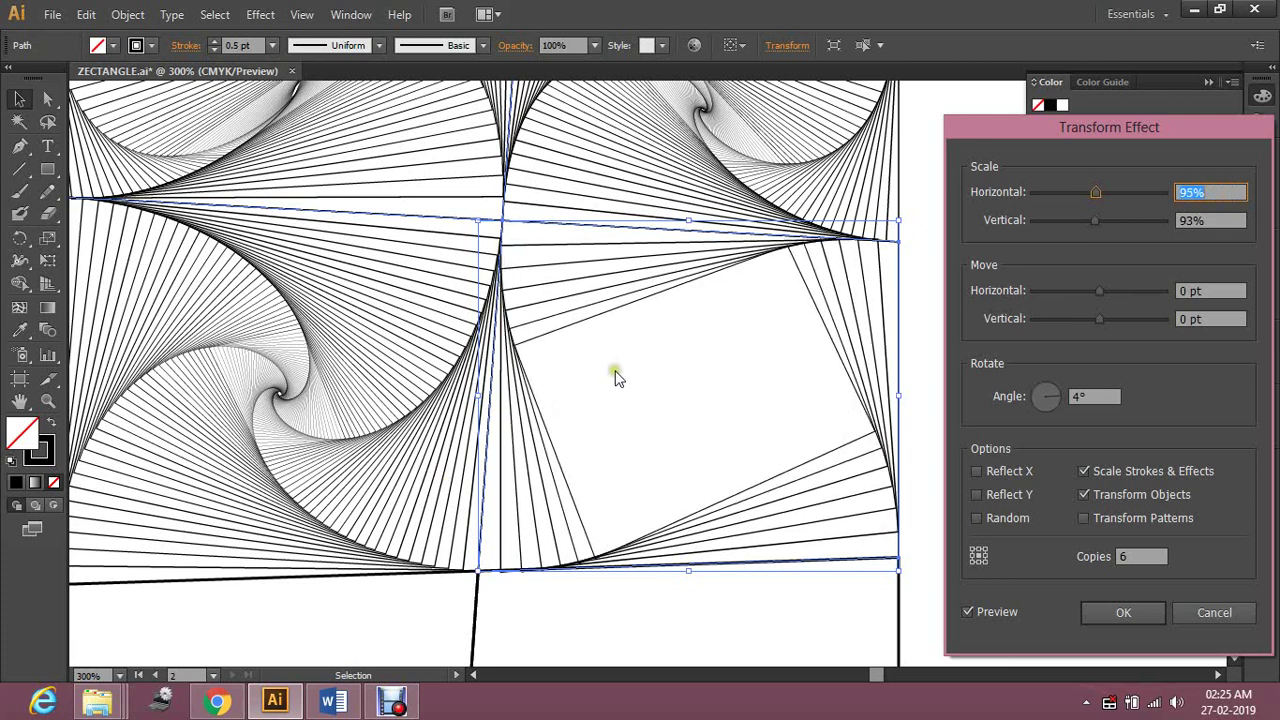
{"action": "key", "text": "Tab"}
{"action": "type", "text": "95"}
{"action": "key", "text": "Down"}
{"action": "key", "text": "Down"}
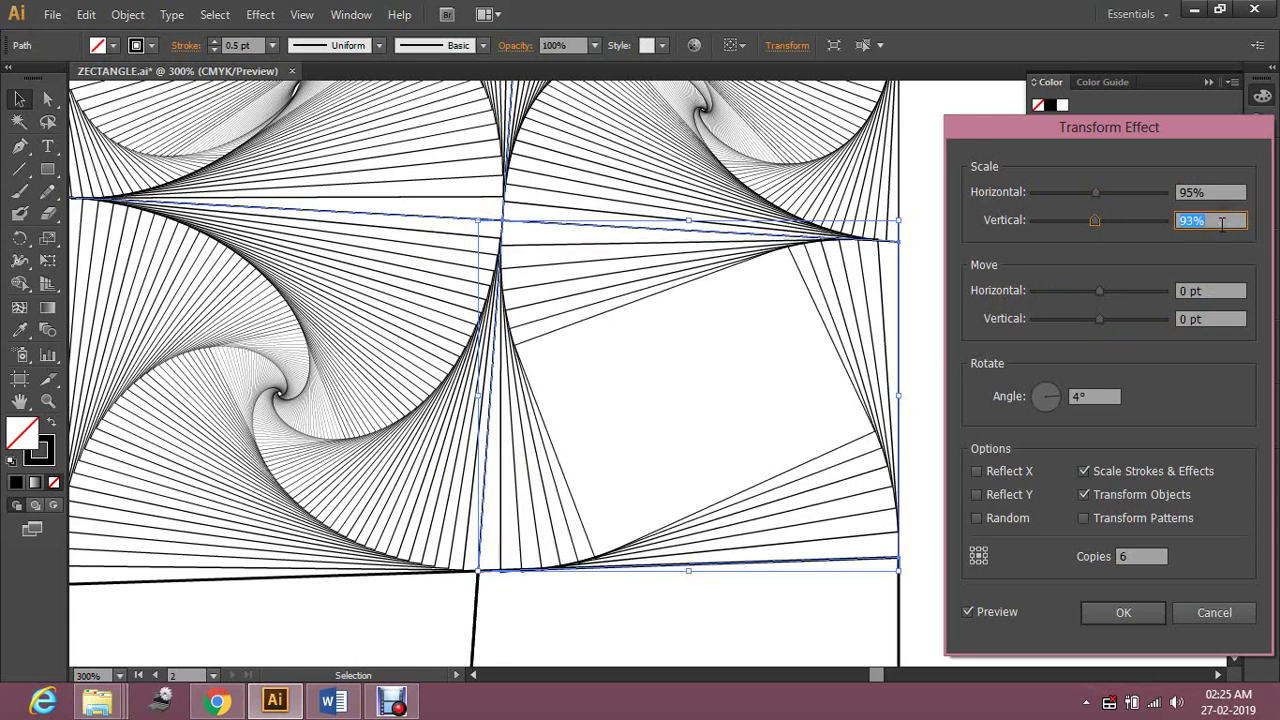
{"action": "type", "text": "92.6"}
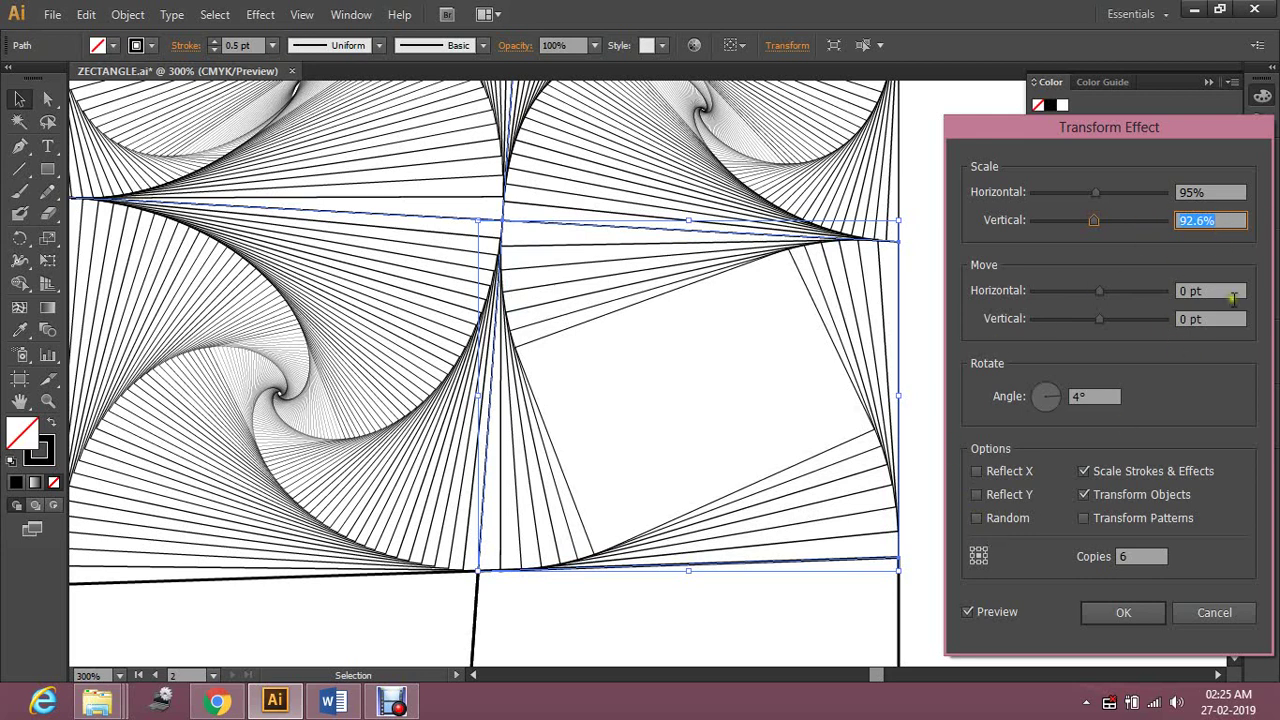
Raise the copy count to 70 and apply the Transform effect
{"action": "left_click", "coordinate": [1136, 556]}
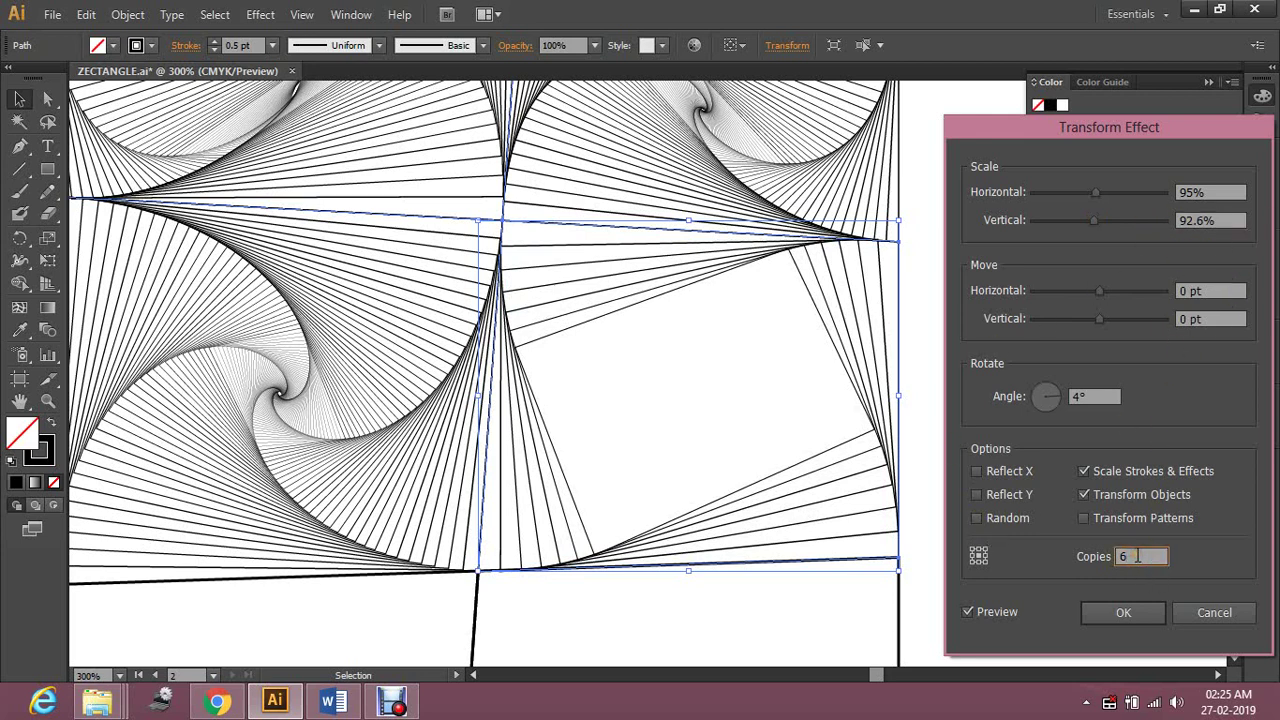
{"action": "key", "text": "Up"}
{"action": "key", "text": "Up"}
{"action": "key", "text": "Up"}
{"action": "key", "text": "Up"}
{"action": "key", "text": "Up"}
{"action": "key", "text": "Up"}
{"action": "key", "text": "Up"}
{"action": "key", "text": "Up"}
{"action": "key", "text": "Up"}
{"action": "key", "text": "Up"}
{"action": "key", "text": "Up"}
{"action": "key", "text": "Up"}
{"action": "key", "text": "Up"}
{"action": "key", "text": "Up"}
{"action": "key", "text": "Up"}
{"action": "key", "text": "Up"}
{"action": "key", "text": "Up"}
{"action": "key", "text": "Up"}
{"action": "key", "text": "Up"}
{"action": "key", "text": "Up"}
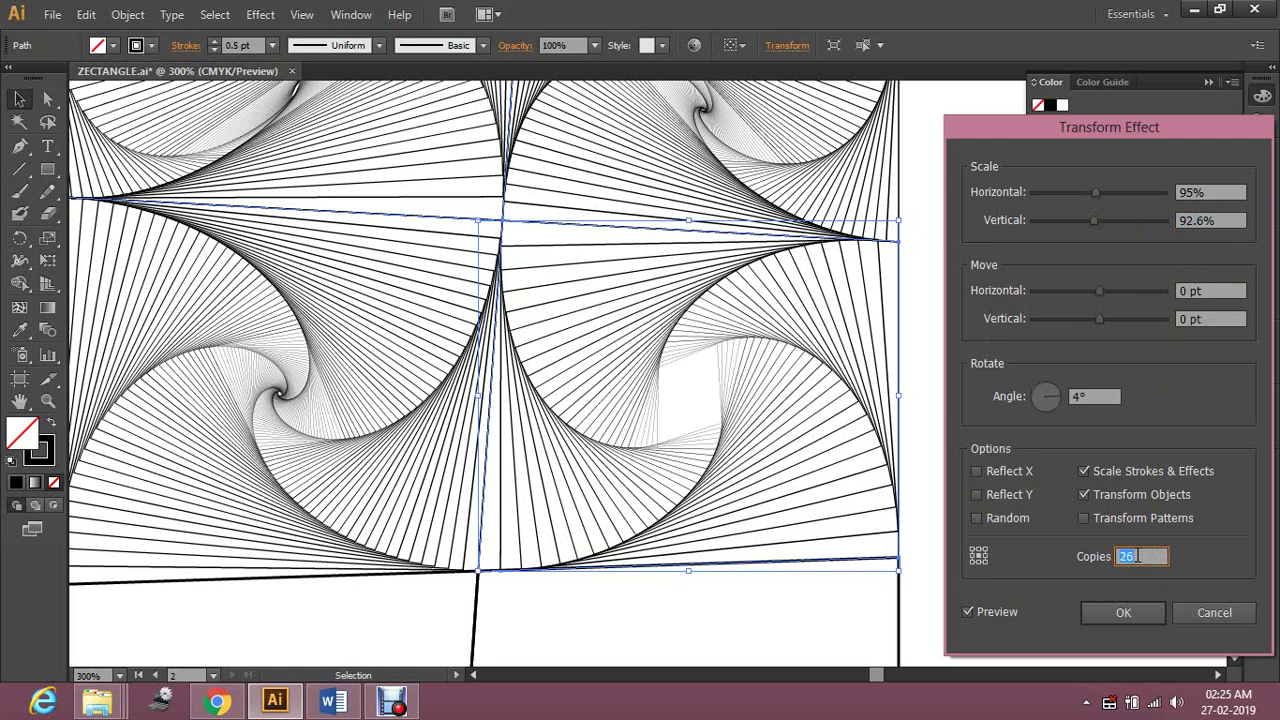
{"action": "key", "text": "Up"}
{"action": "key", "text": "Up"}
{"action": "key", "text": "Up"}
{"action": "key", "text": "Up"}
{"action": "key", "text": "Up"}
{"action": "key", "text": "Up"}
{"action": "key", "text": "Up"}
{"action": "key", "text": "Up"}
{"action": "key", "text": "Up"}
{"action": "key", "text": "Up"}
{"action": "key", "text": "Up"}
{"action": "key", "text": "Up"}
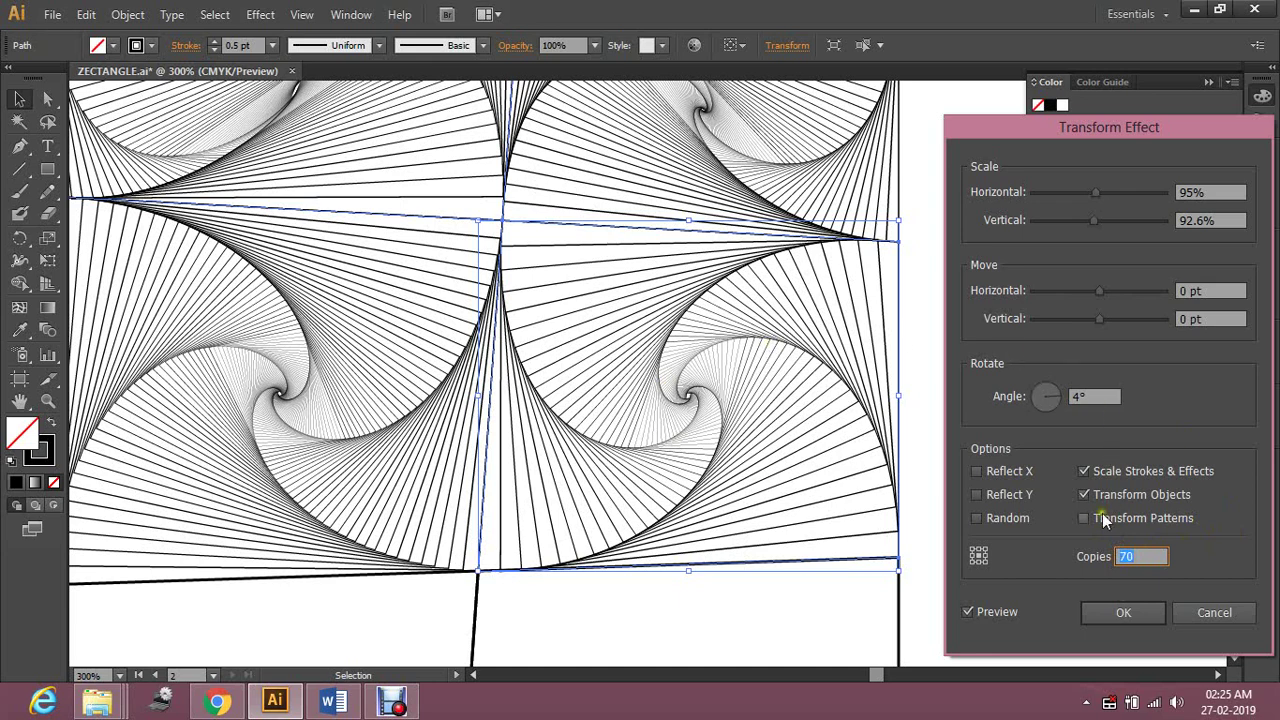
{"action": "left_click", "coordinate": [1124, 614]}
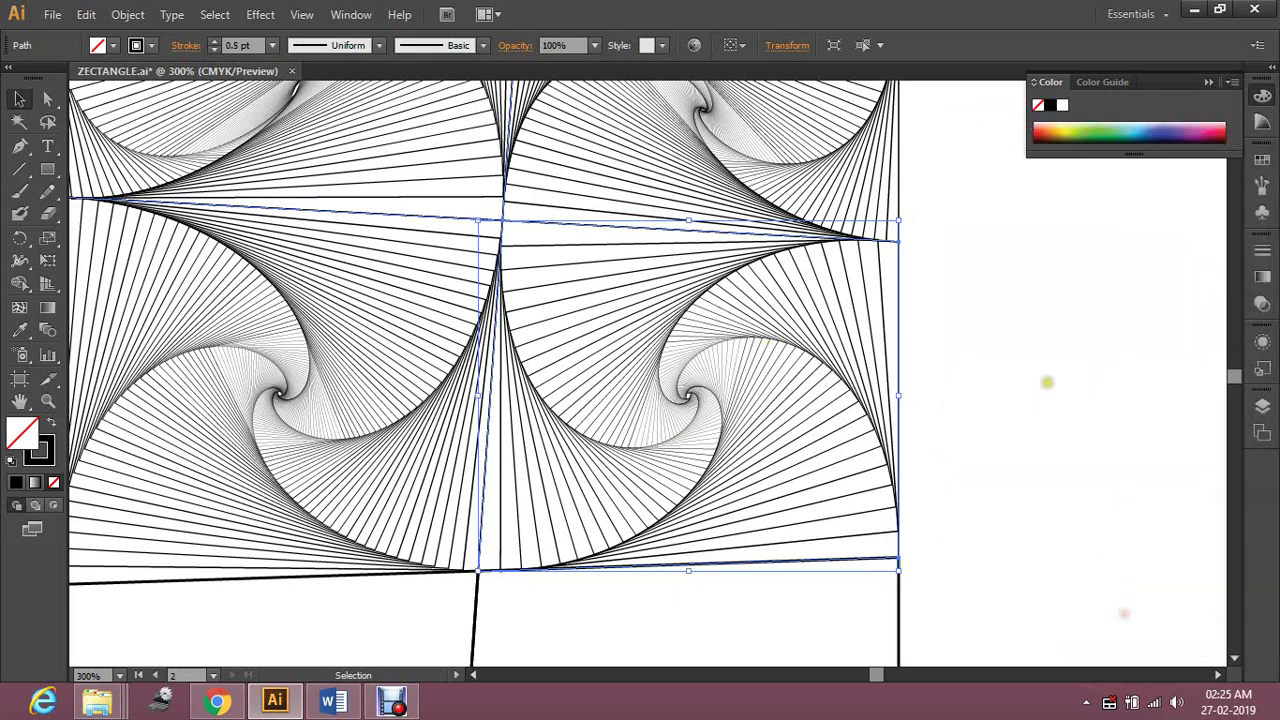
Zoom and pan to frame the empty lower panels at 400%
{"action": "key", "text": "ctrl+minus"}
{"action": "left_click_drag", "start_coordinate": [503, 526], "coordinate": [598, 352]}
{"action": "key", "text": "z"}
{"action": "left_click_drag", "start_coordinate": [305, 286], "coordinate": [686, 540]}
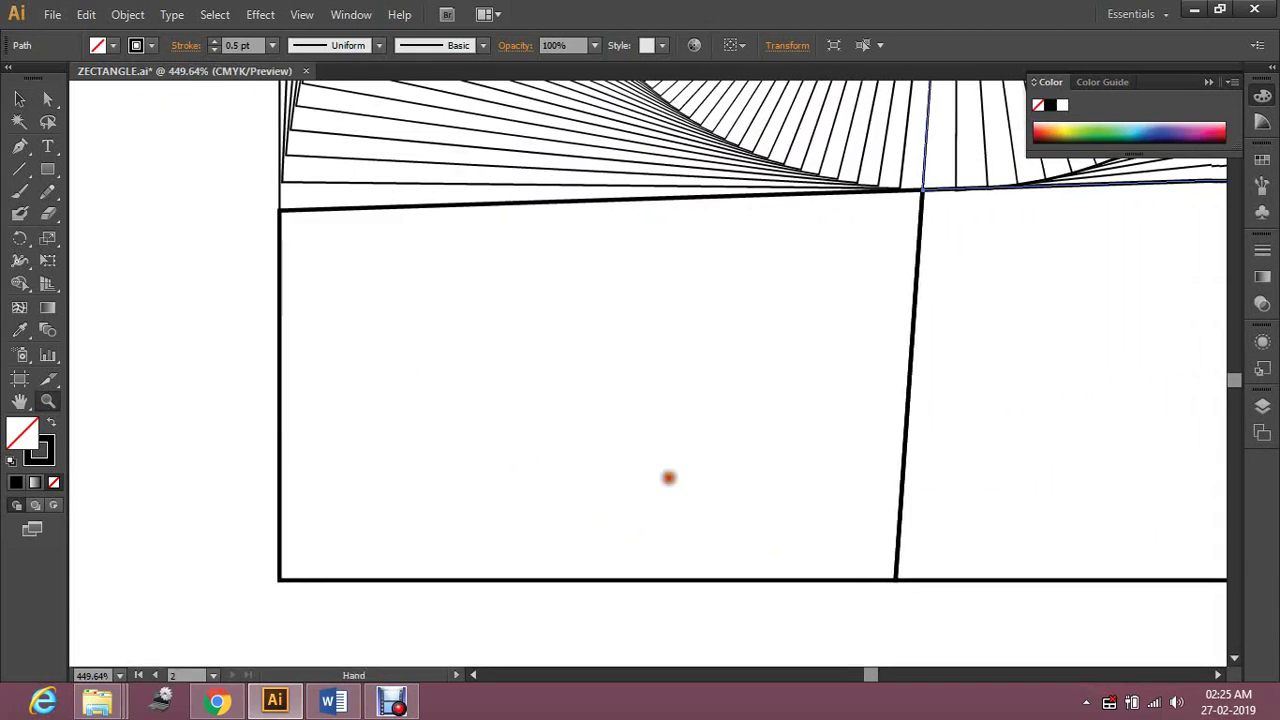
{"action": "key", "text": "v"}
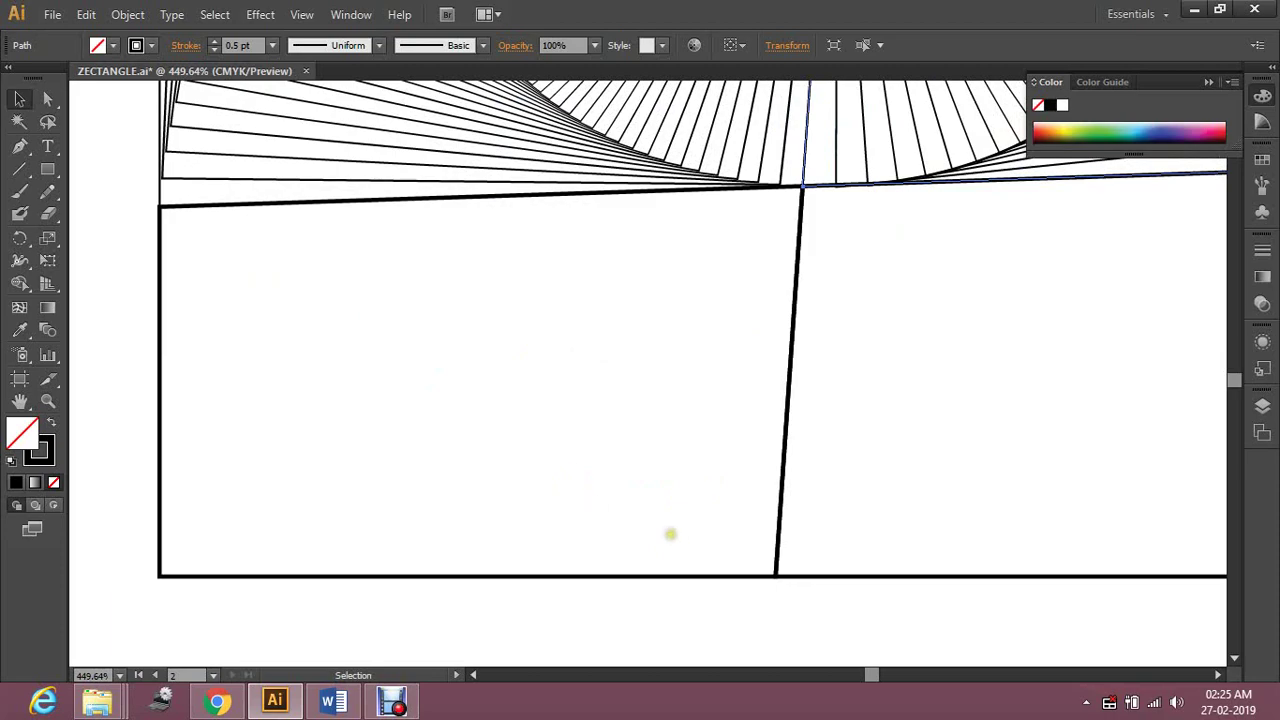
{"action": "key", "text": "ctrl+minus"}
{"action": "key", "text": "ctrl+minus"}
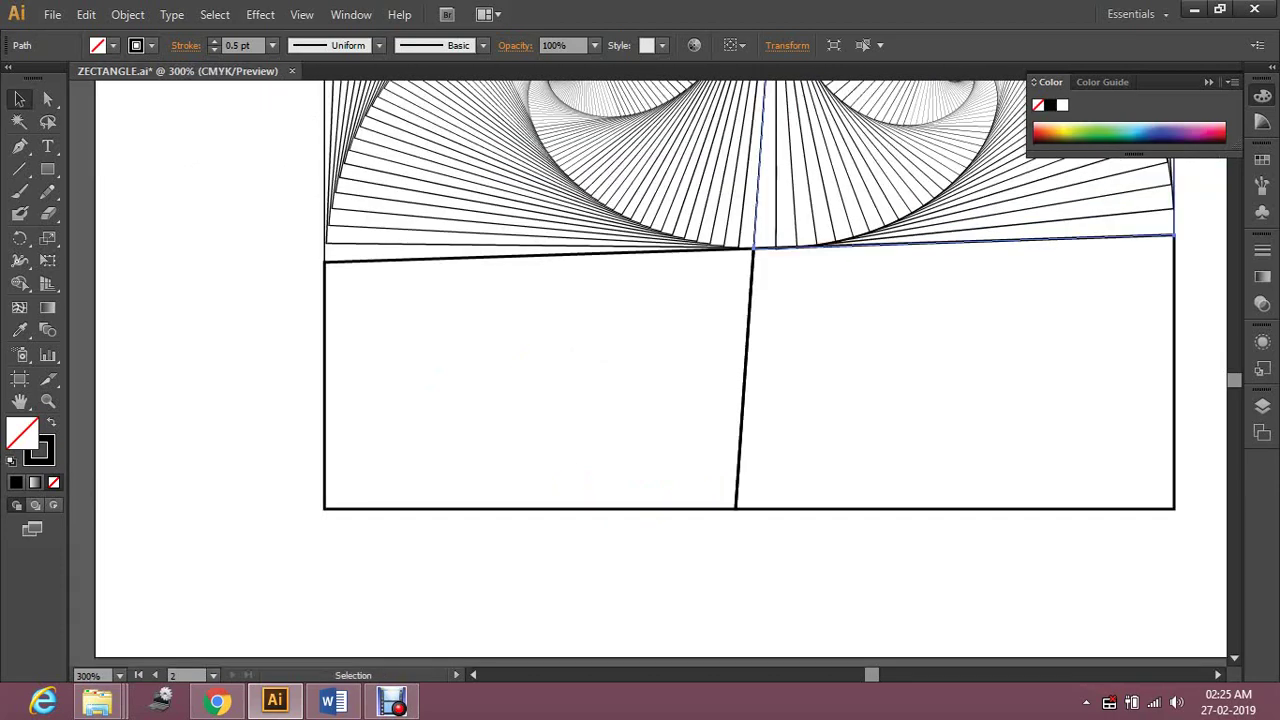
{"action": "scroll", "coordinate": [660, 503], "scroll_direction": "up", "scroll_amount": 5}
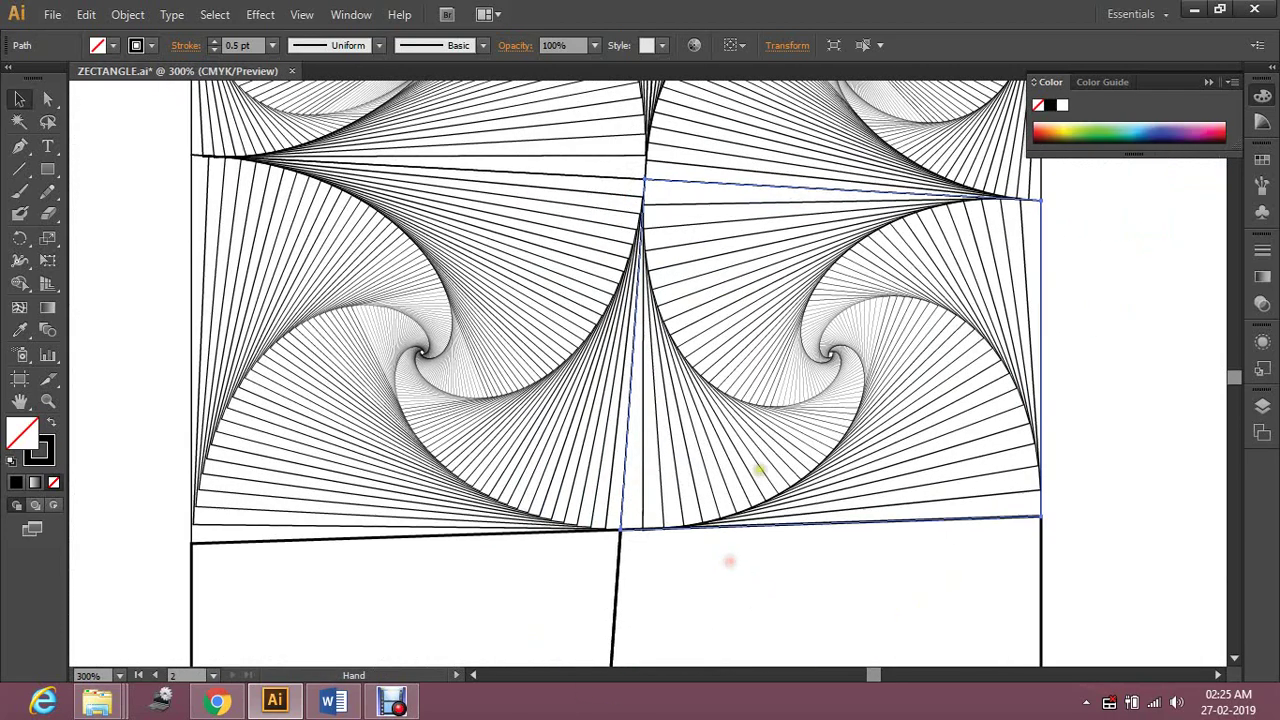
{"action": "scroll", "coordinate": [814, 538], "scroll_direction": "down", "scroll_amount": 4}
{"action": "left_click_drag", "start_coordinate": [800, 181], "coordinate": [826, 274]}
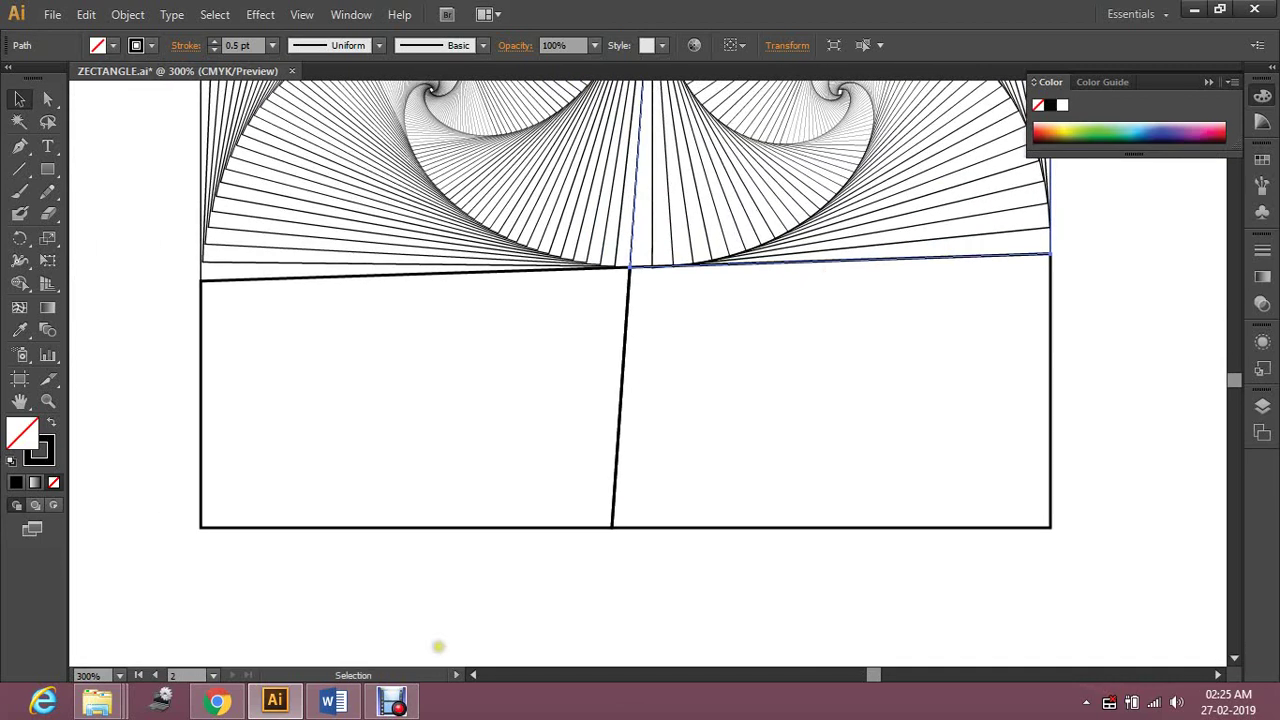
Select the lower-left rectangle and set its stroke to 0.5 pt
{"action": "left_click", "coordinate": [482, 527]}
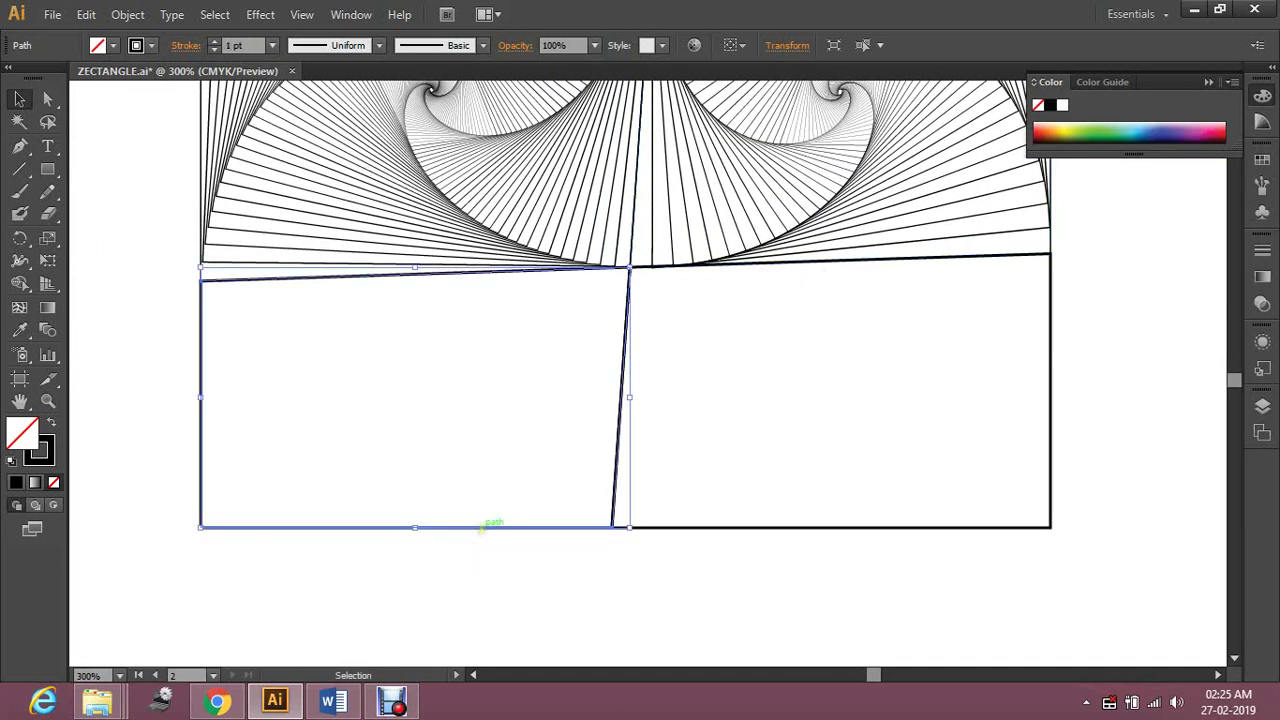
{"action": "left_click", "coordinate": [262, 15]}
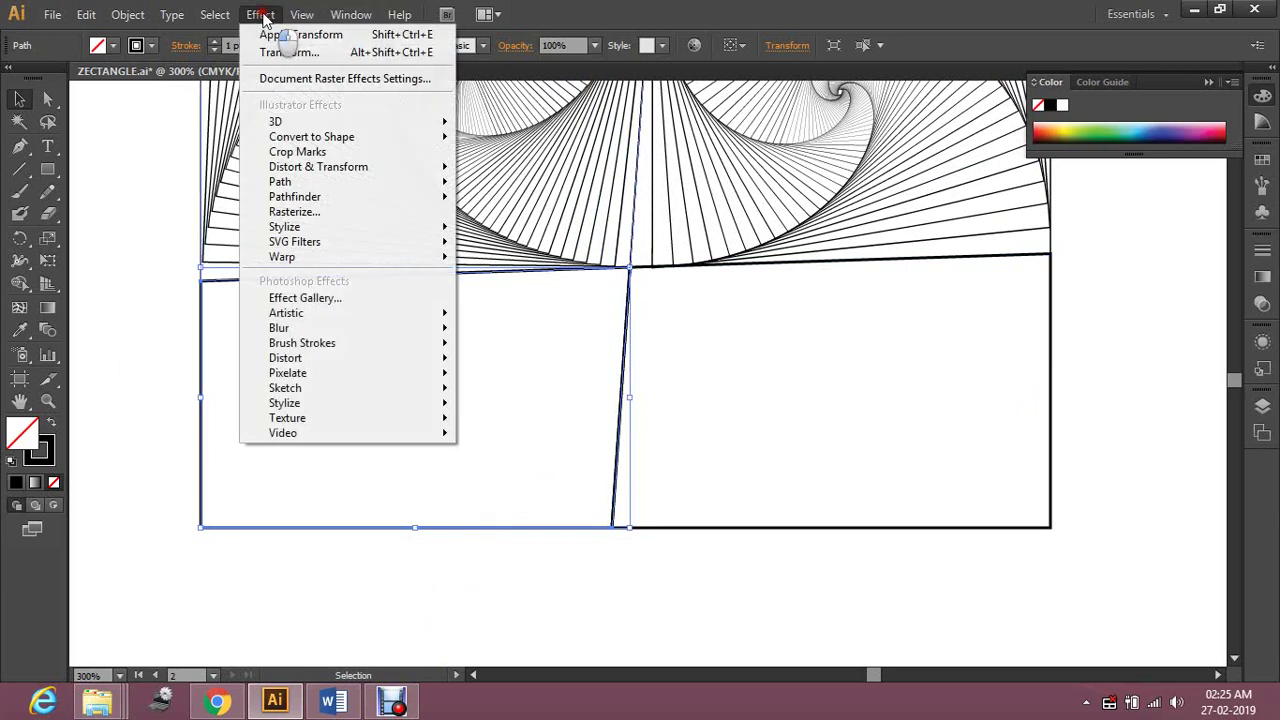
{"action": "left_click", "coordinate": [120, 457]}
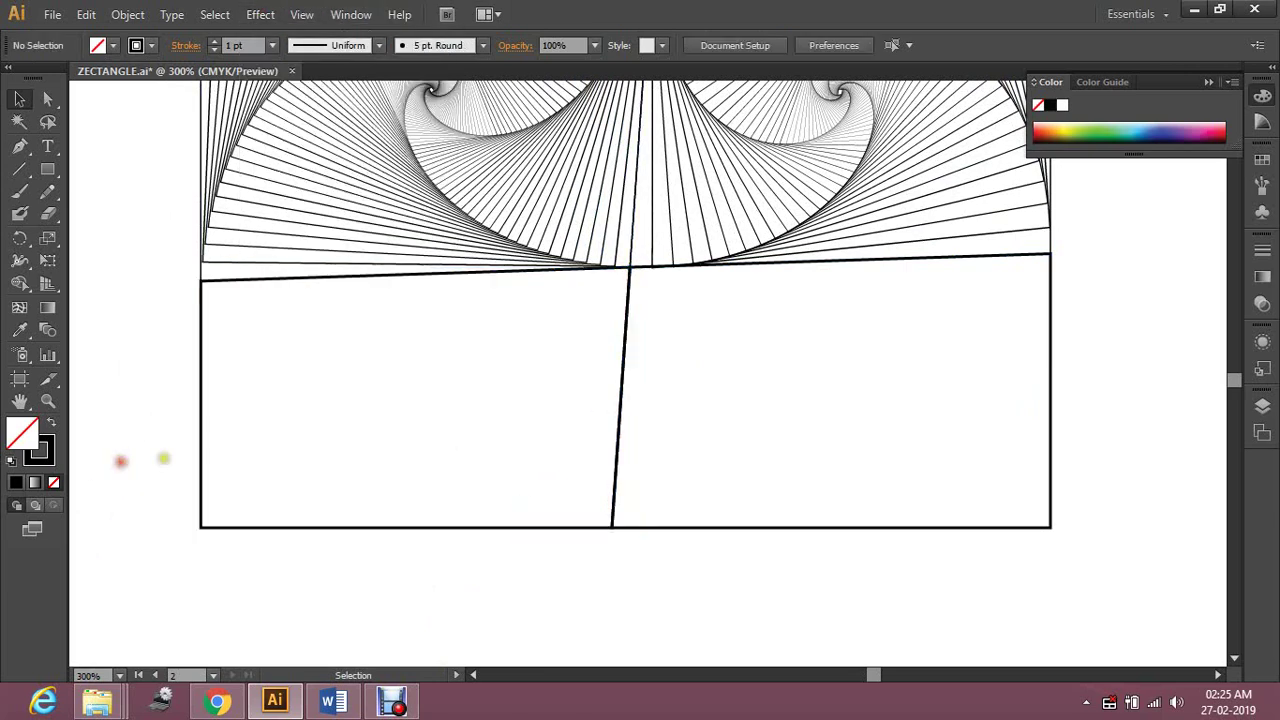
{"action": "left_click", "coordinate": [285, 527]}
{"action": "left_click", "coordinate": [271, 45]}
{"action": "left_click", "coordinate": [295, 88]}
Open Effect > Distort & Transform > Transform for the rectangle
{"action": "left_click", "coordinate": [256, 14]}
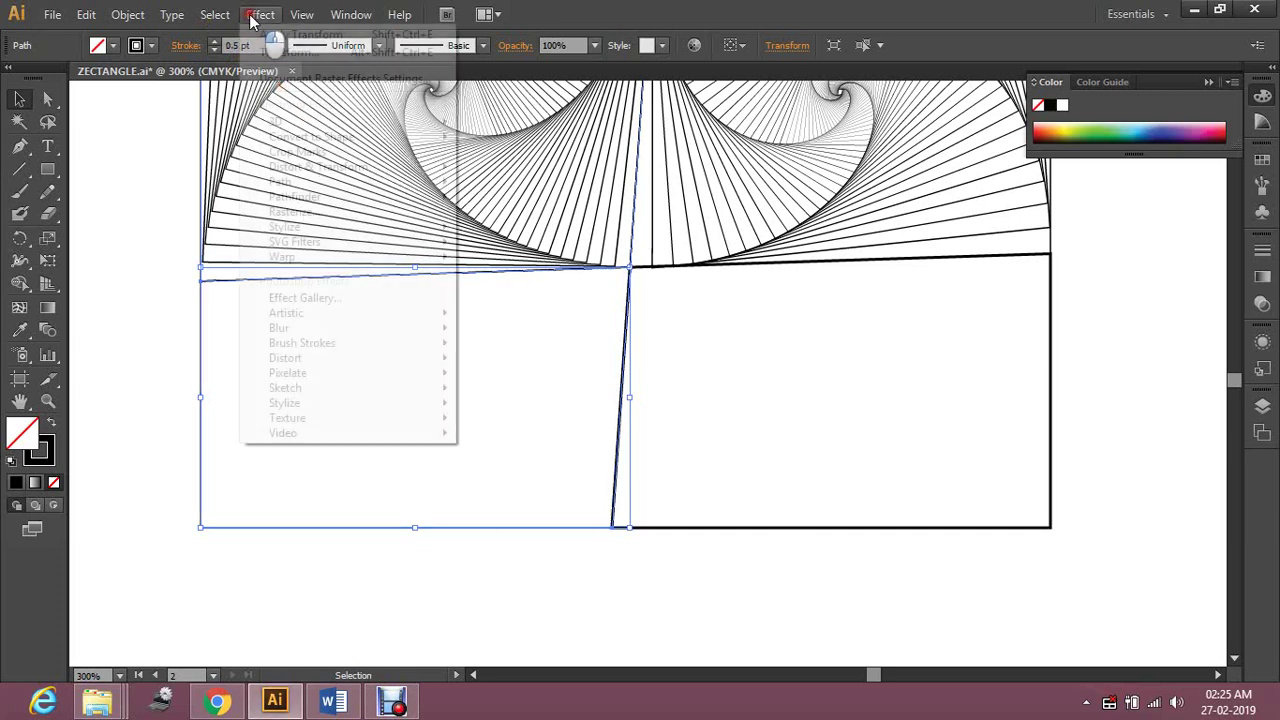
{"action": "mouse_move", "coordinate": [400, 168]}
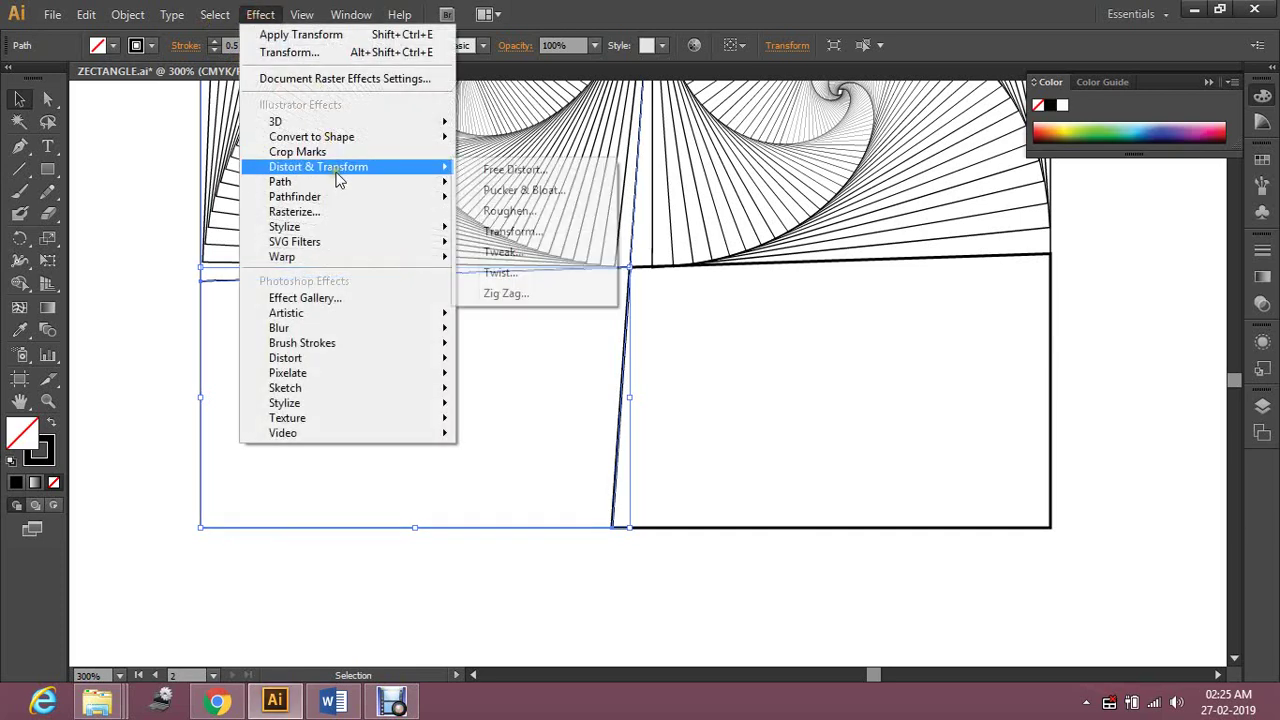
{"action": "left_click", "coordinate": [560, 232]}
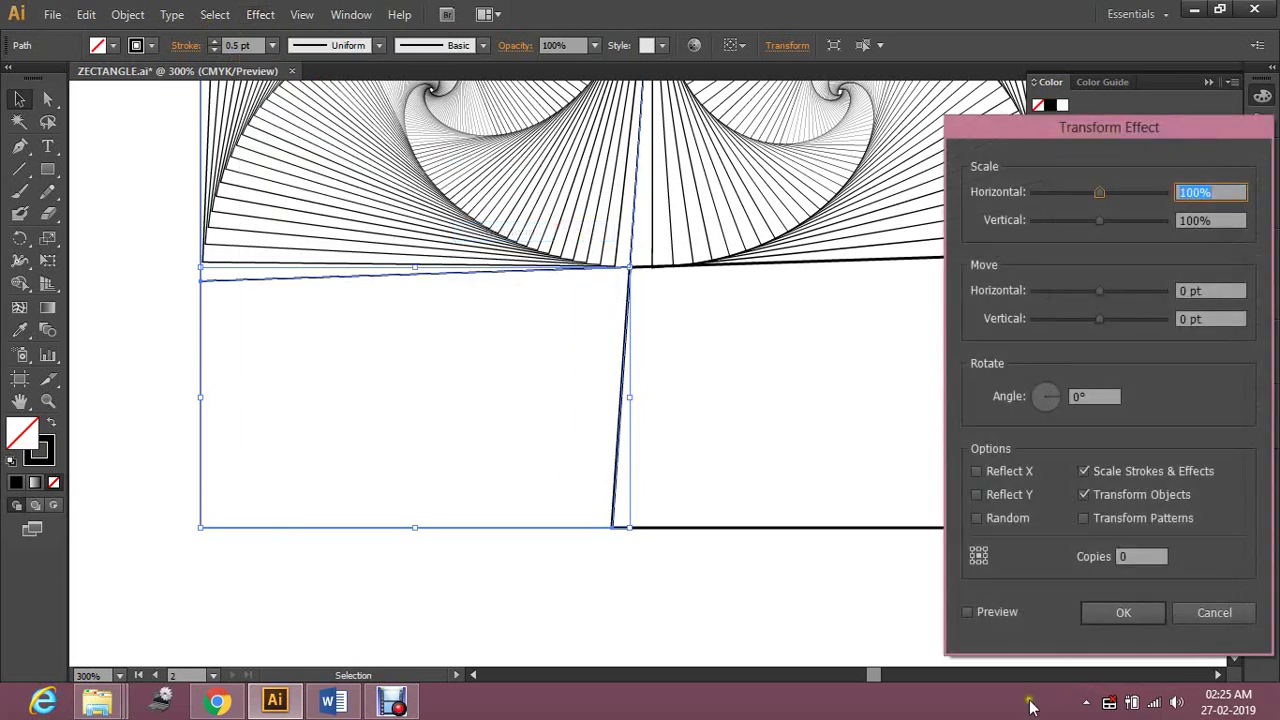
Turn on Preview and set the Transform effect to 6 copies
{"action": "left_click", "coordinate": [984, 613]}
{"action": "left_click", "coordinate": [984, 613]}
{"action": "left_click", "coordinate": [1141, 563]}
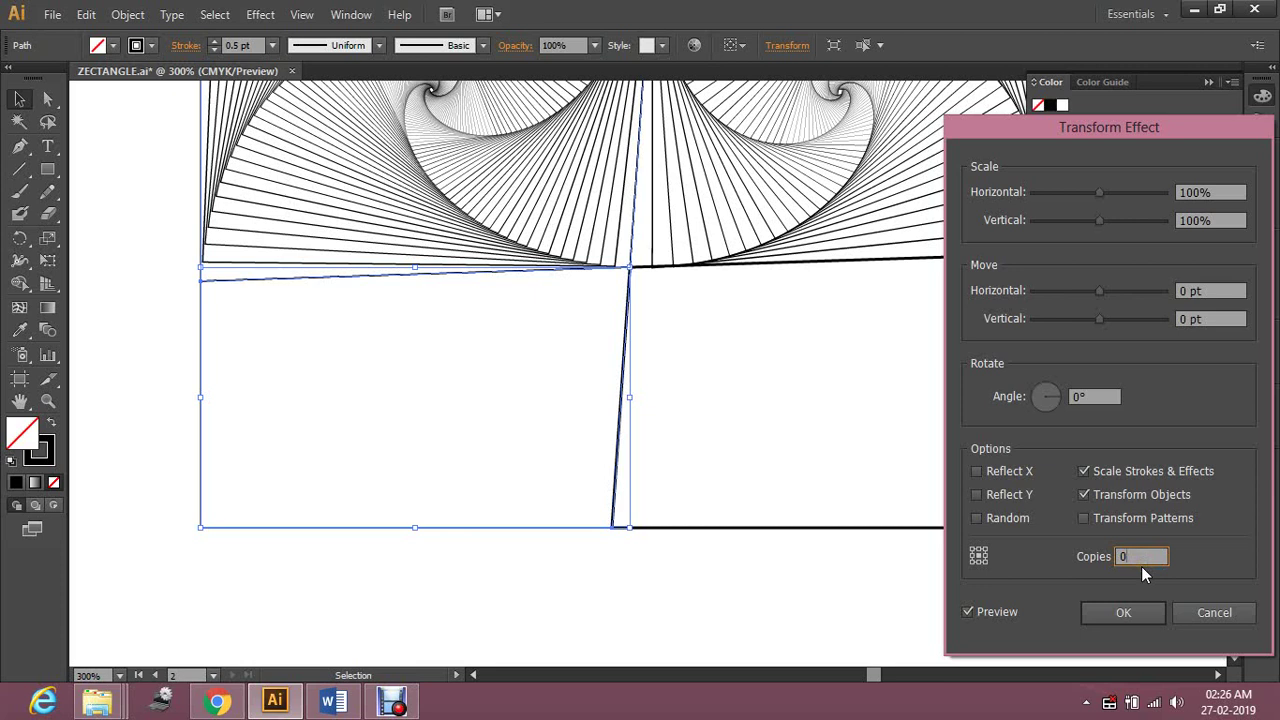
{"action": "key", "text": "Up"}
Scale the copies 97% horizontally and 90% vertically, rotating each 4°
{"action": "left_click", "coordinate": [1238, 193]}
{"action": "key", "text": "Down"}
{"action": "key", "text": "Down"}
{"action": "key", "text": "Down"}
{"action": "key", "text": "Down"}
{"action": "key", "text": "Down"}
{"action": "key", "text": "Down"}
{"action": "left_click", "coordinate": [1228, 222]}
{"action": "key", "text": "Down"}
{"action": "key", "text": "Down"}
{"action": "key", "text": "Down"}
{"action": "key", "text": "Down"}
{"action": "key", "text": "Down"}
{"action": "key", "text": "Down"}
{"action": "key", "text": "Down"}
{"action": "key", "text": "Down"}
{"action": "key", "text": "Down"}
{"action": "key", "text": "Down"}
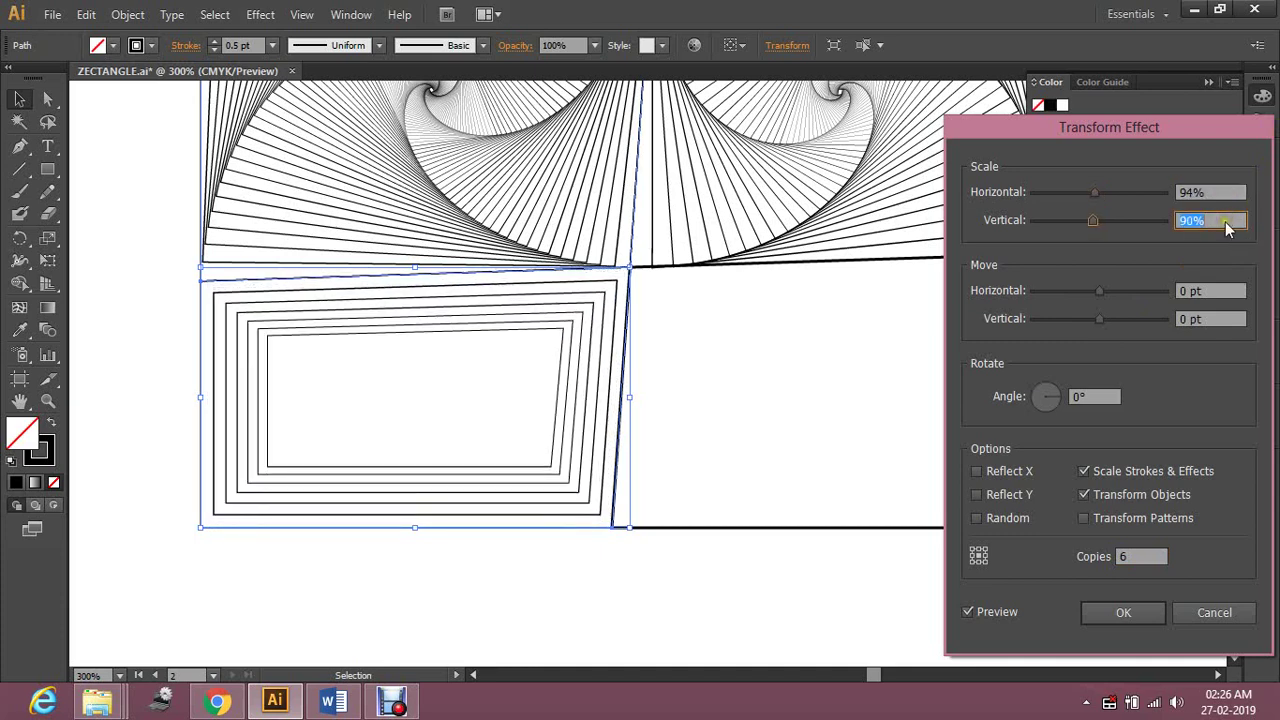
{"action": "left_click", "coordinate": [1105, 396]}
{"action": "key", "text": "Up"}
{"action": "key", "text": "Up"}
{"action": "key", "text": "Up"}
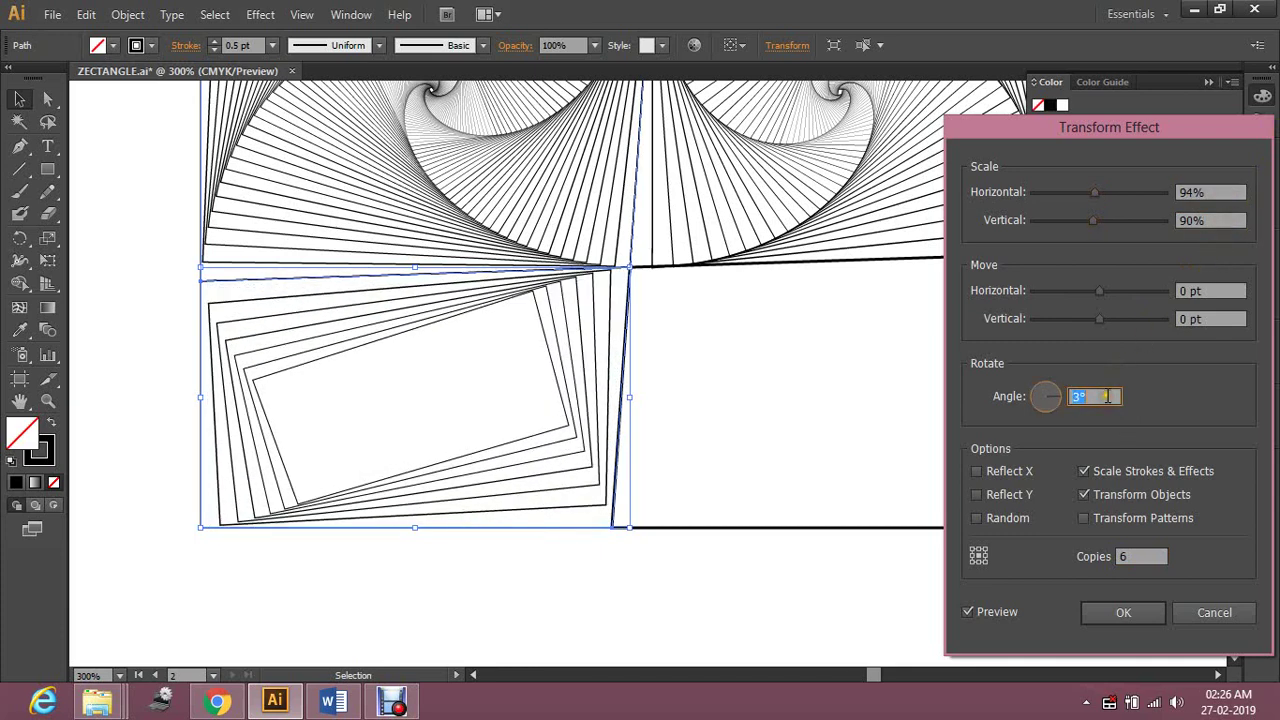
{"action": "key", "text": "Up"}
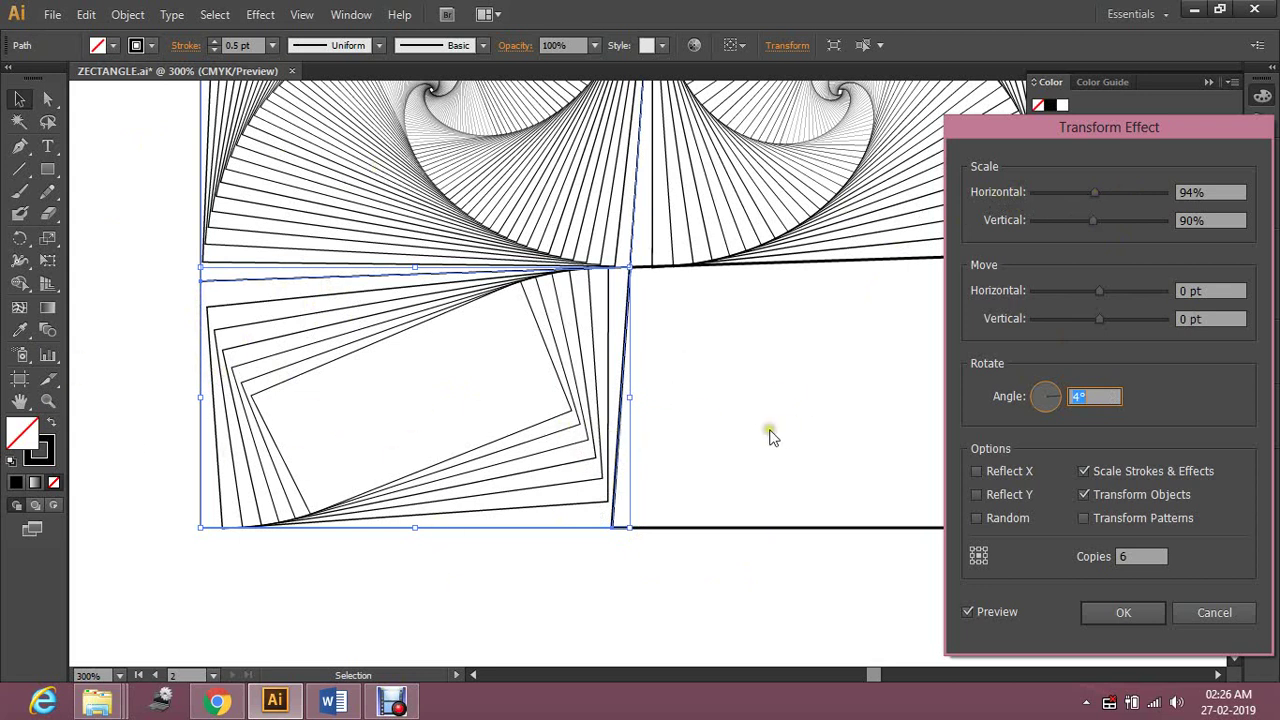
{"action": "left_click", "coordinate": [1219, 192]}
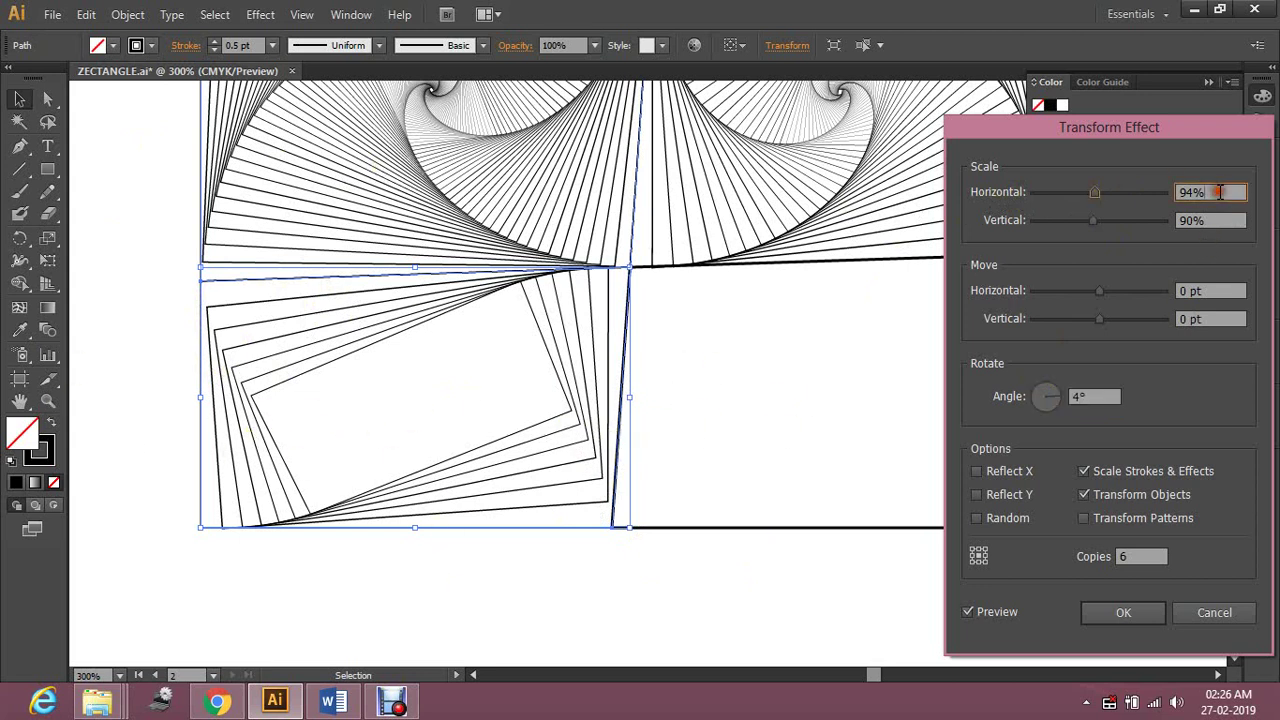
{"action": "key", "text": "Up"}
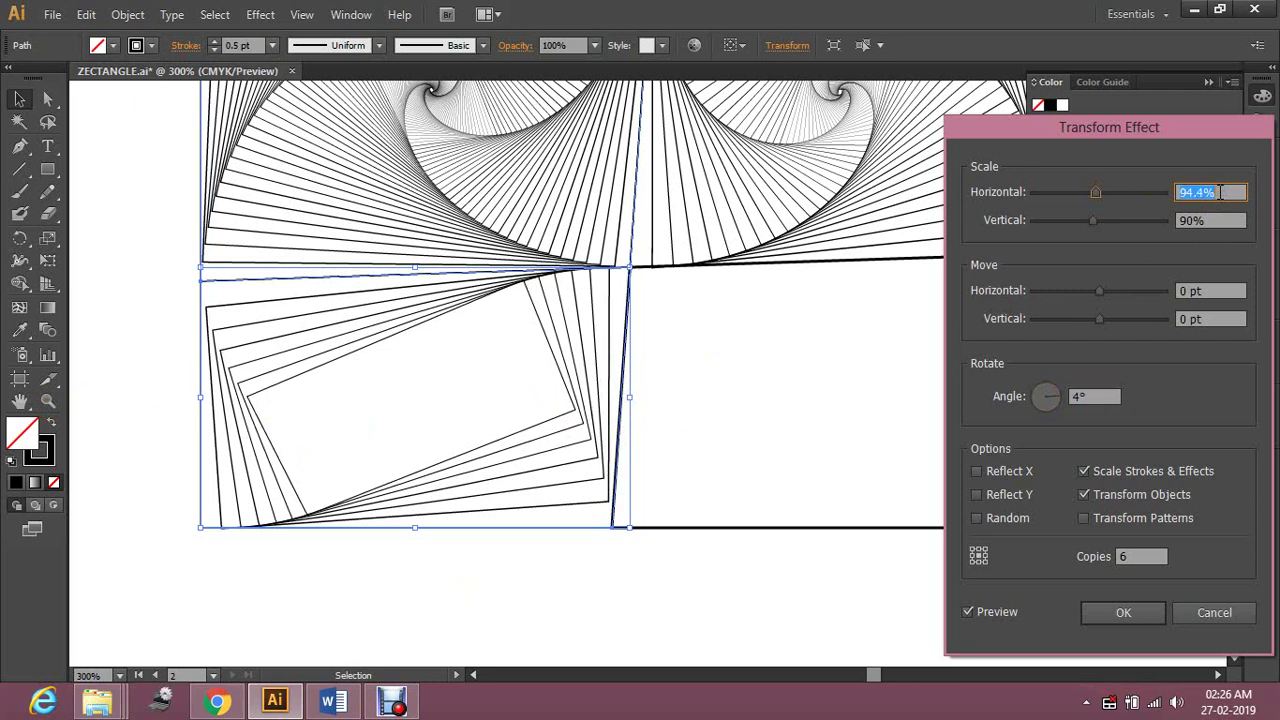
{"action": "key", "text": "Up"}
{"action": "key", "text": "Up"}
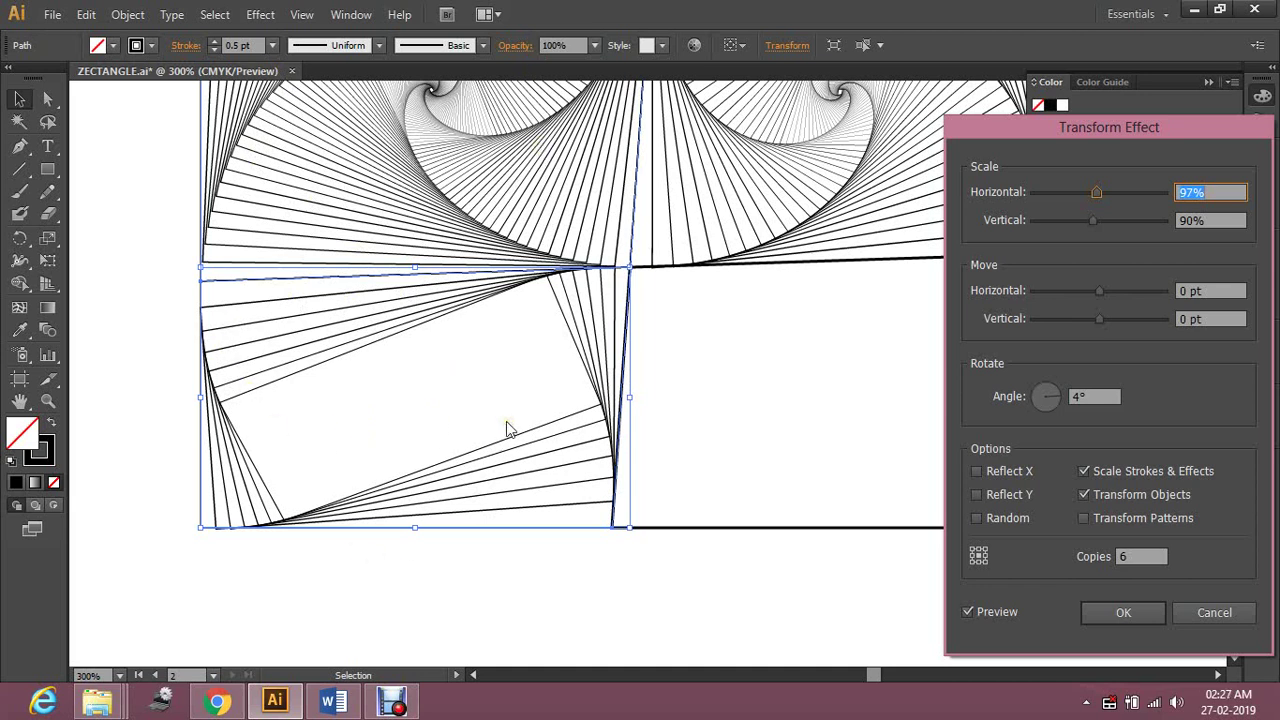
Set the Transform effect's number of copies to 66
{"action": "left_click", "coordinate": [1155, 556]}
{"action": "type", "text": "41"}
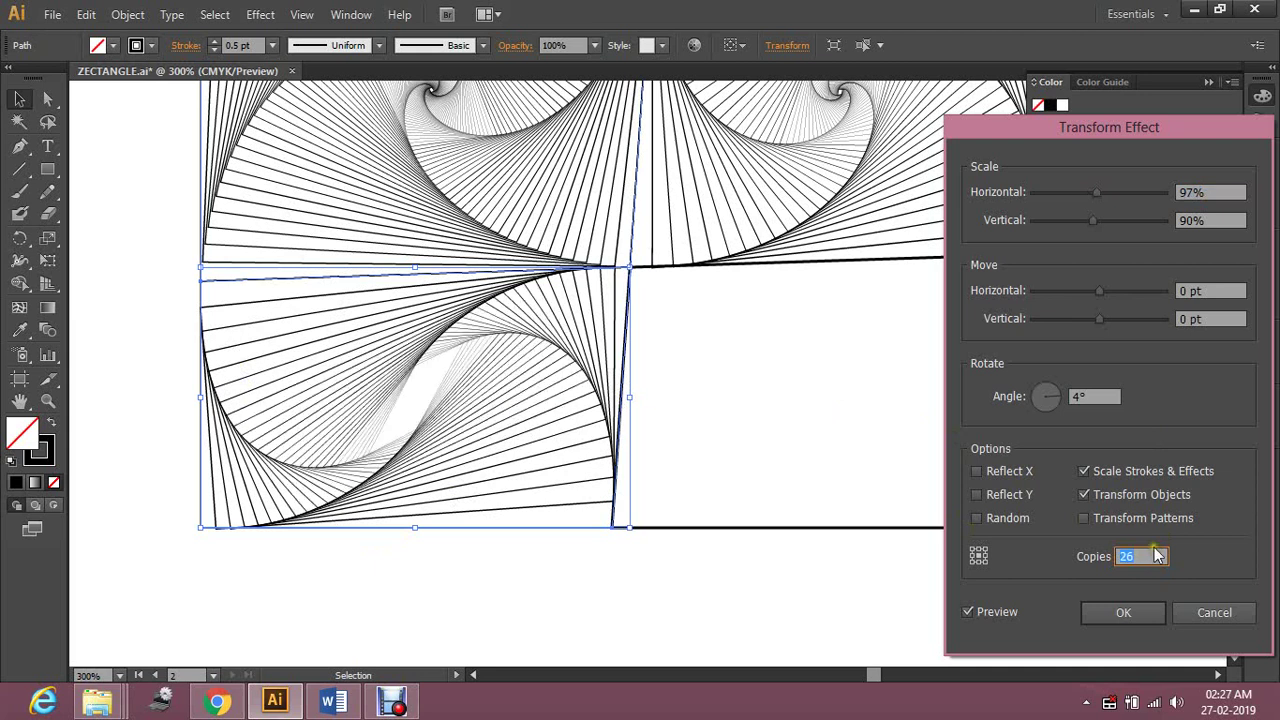
{"action": "scroll", "coordinate": [1155, 556], "scroll_direction": "up", "scroll_amount": 12}
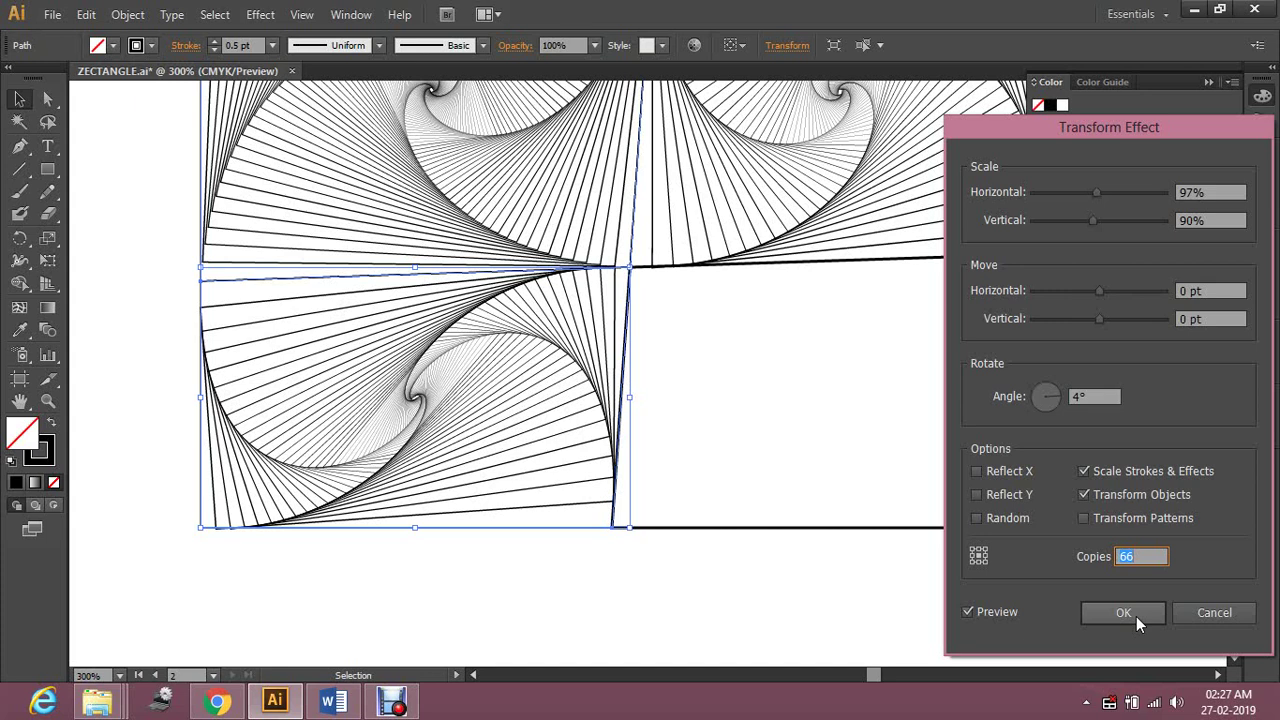
Try the Reflect X, Reflect Y and Random options, leaving them all off
{"action": "left_click", "coordinate": [994, 466]}
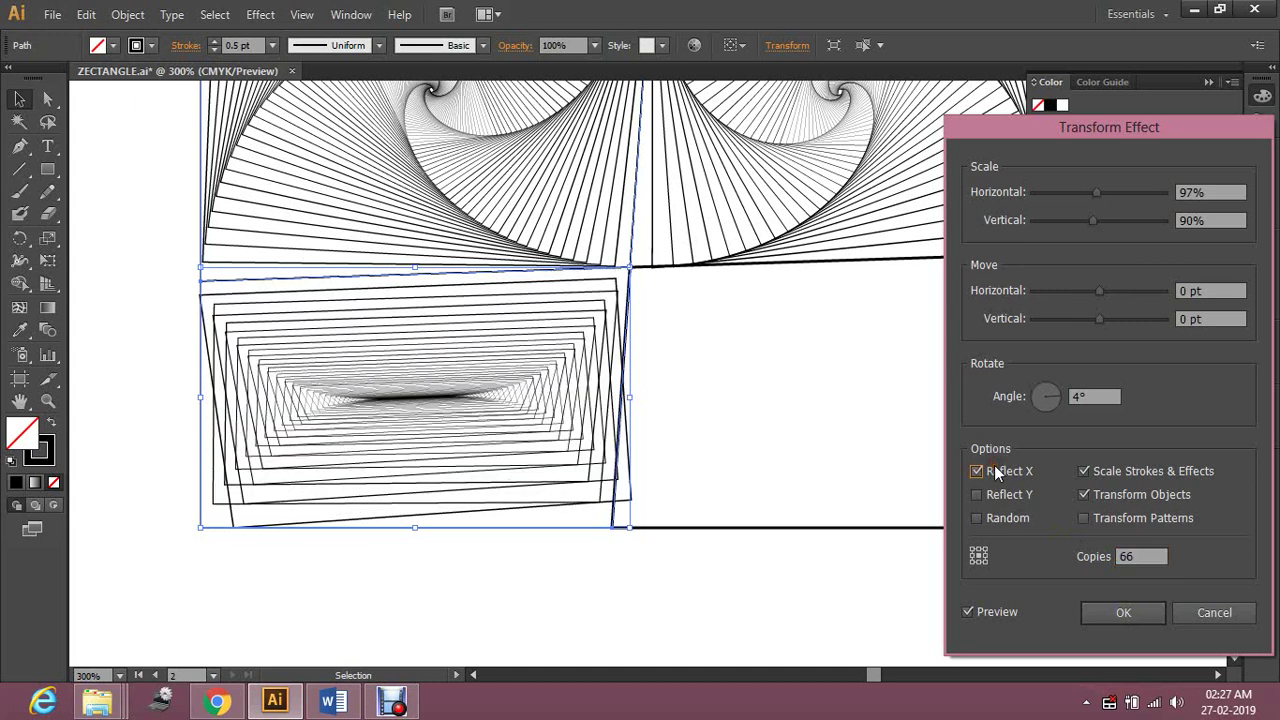
{"action": "left_click", "coordinate": [994, 468]}
{"action": "left_click", "coordinate": [998, 495]}
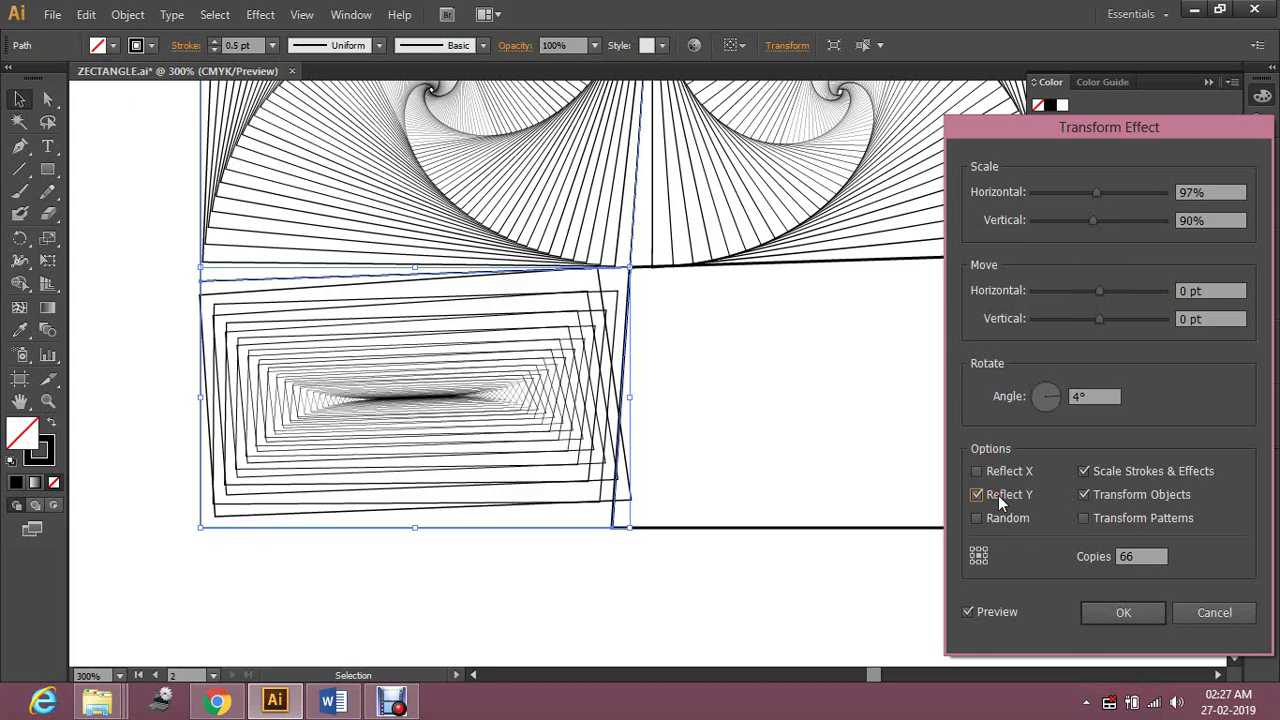
{"action": "left_click", "coordinate": [998, 495]}
{"action": "left_click", "coordinate": [1004, 518]}
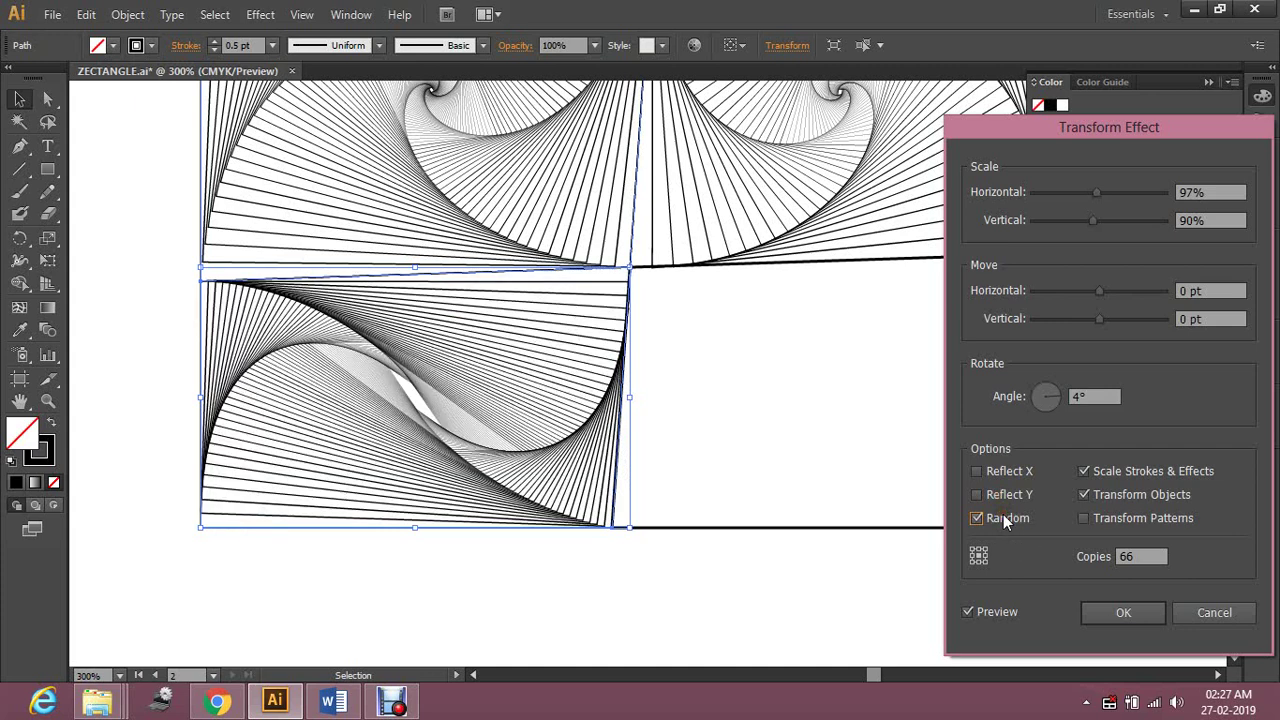
{"action": "left_click", "coordinate": [1004, 518]}
{"action": "left_click", "coordinate": [1004, 518]}
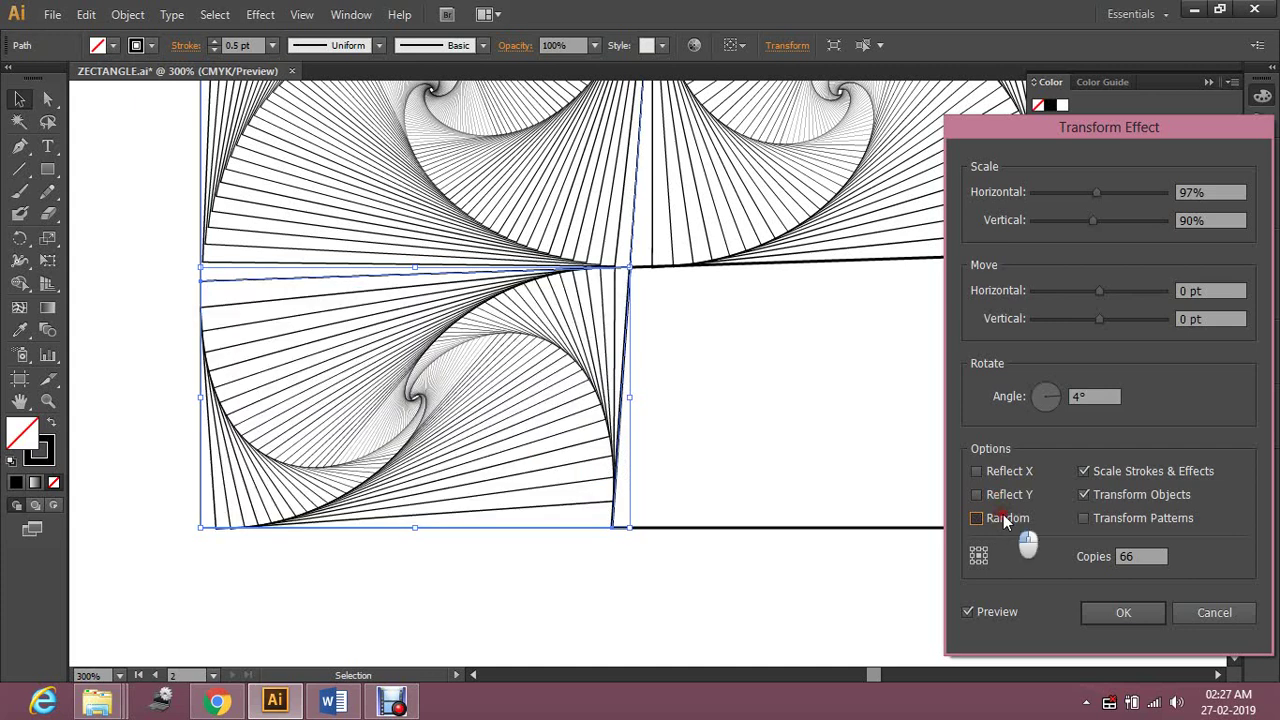
{"action": "left_click", "coordinate": [1004, 518]}
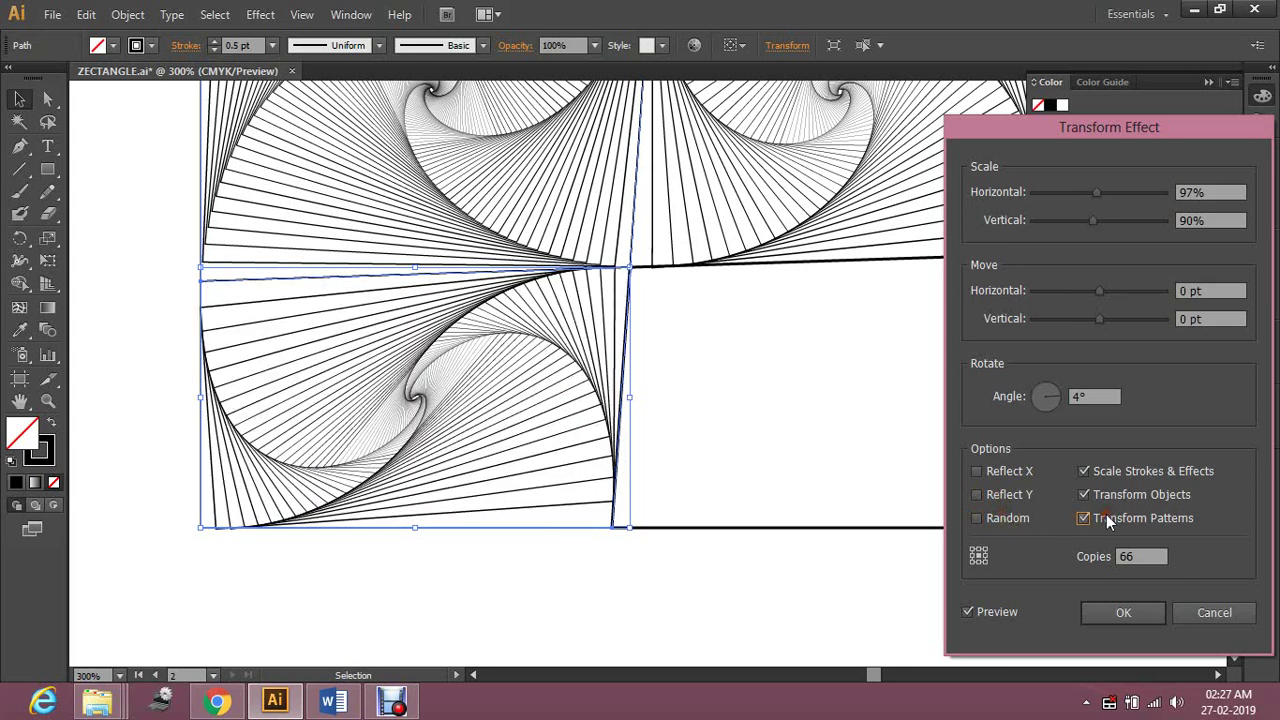
Enable Transform Patterns, compare object and stroke scaling options, and apply the swirl effect
{"action": "left_click", "coordinate": [1108, 519]}
{"action": "left_click", "coordinate": [1110, 496]}
{"action": "left_click", "coordinate": [1108, 496]}
{"action": "left_click", "coordinate": [1107, 494]}
{"action": "left_click", "coordinate": [1107, 494]}
{"action": "left_click", "coordinate": [1102, 465]}
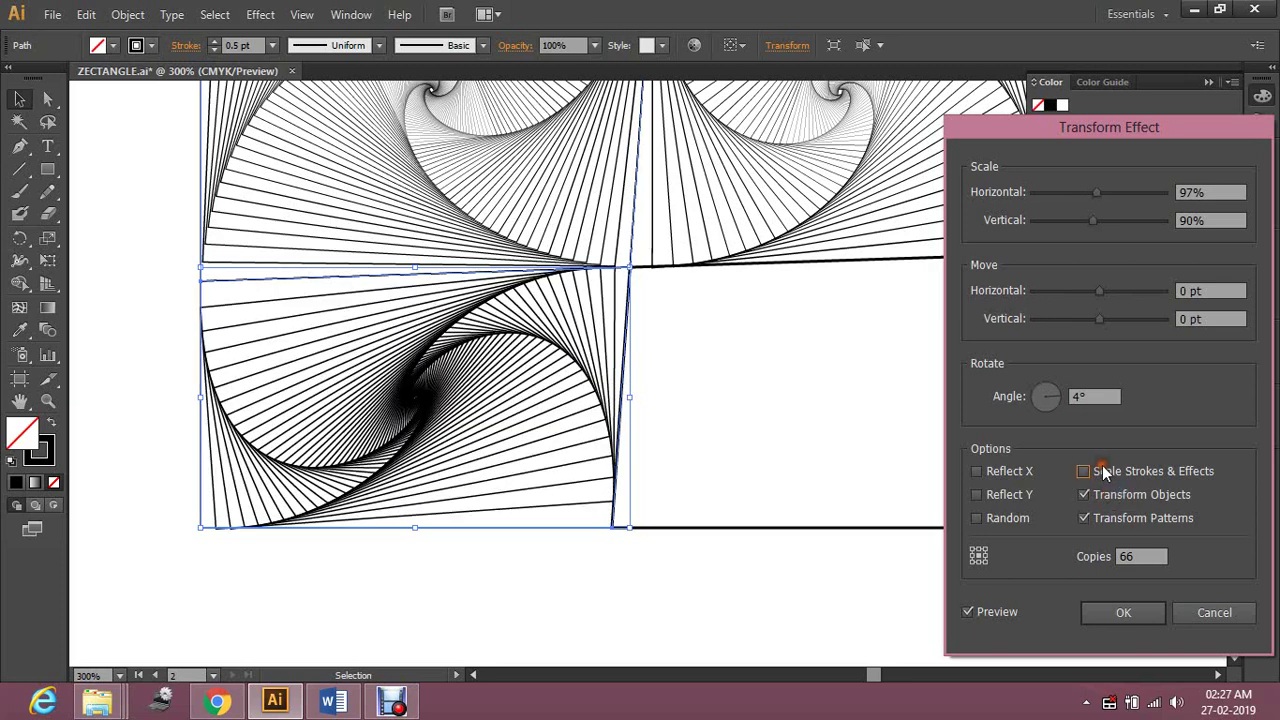
{"action": "left_click", "coordinate": [1102, 467]}
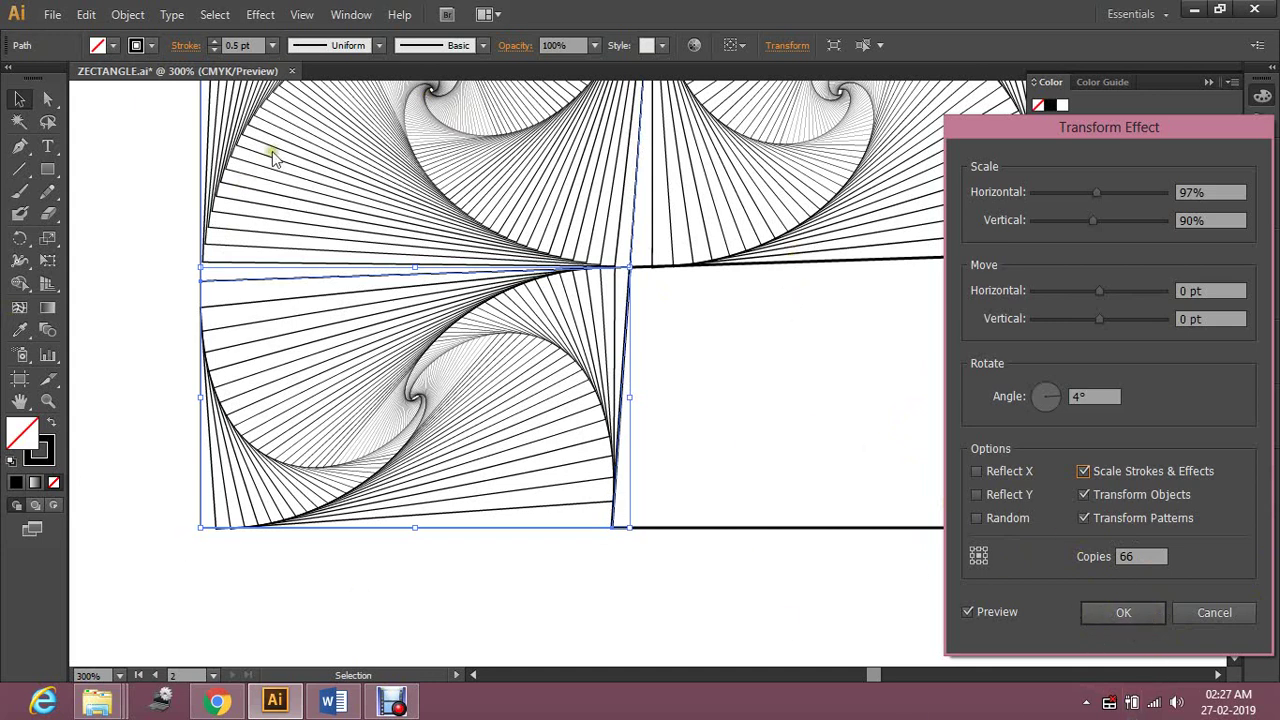
{"action": "left_click", "coordinate": [1138, 616]}
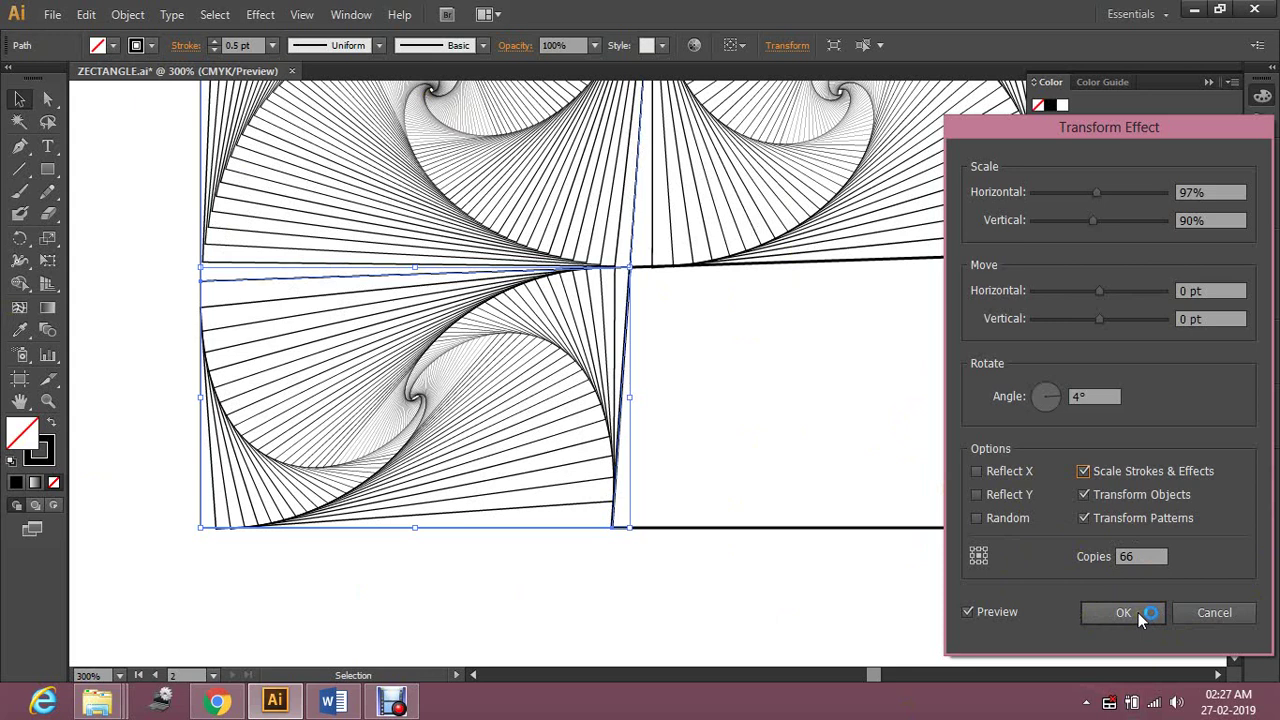
Give the empty lower-right rectangle a 0.5 pt stroke
{"action": "left_click_drag", "start_coordinate": [1096, 395], "coordinate": [1047, 475]}
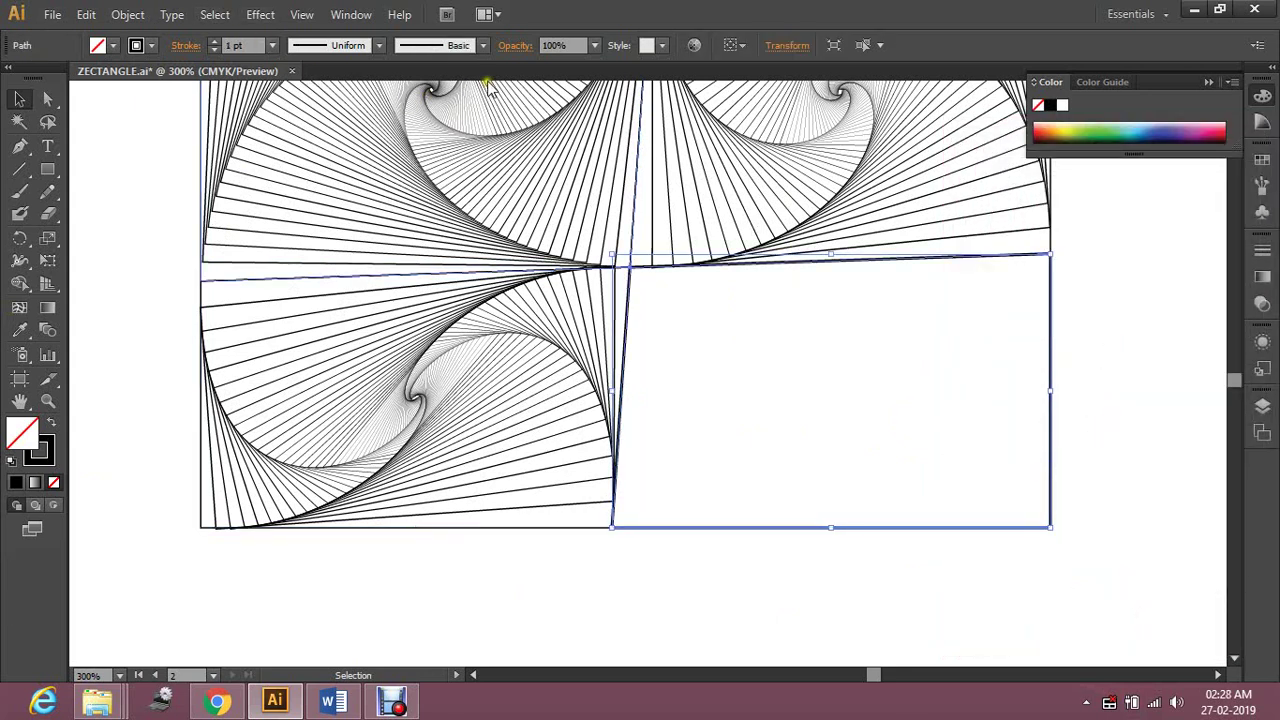
{"action": "left_click", "coordinate": [274, 46]}
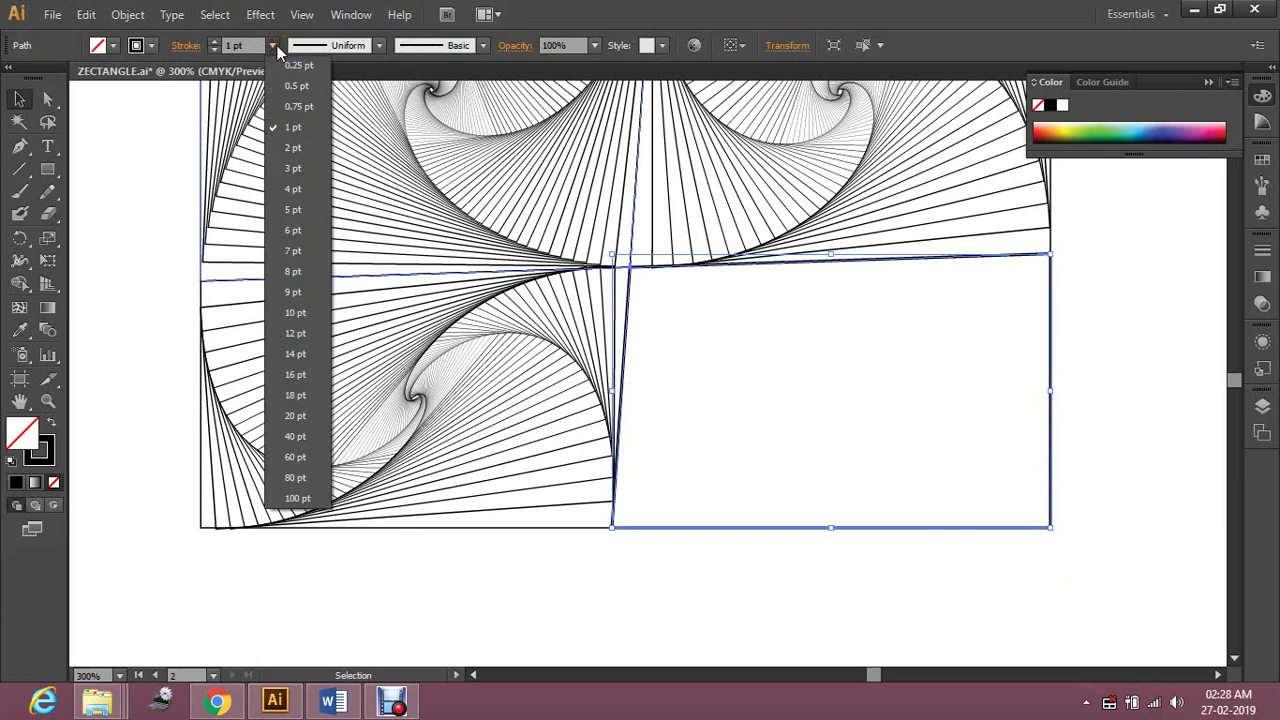
{"action": "left_click", "coordinate": [296, 85]}
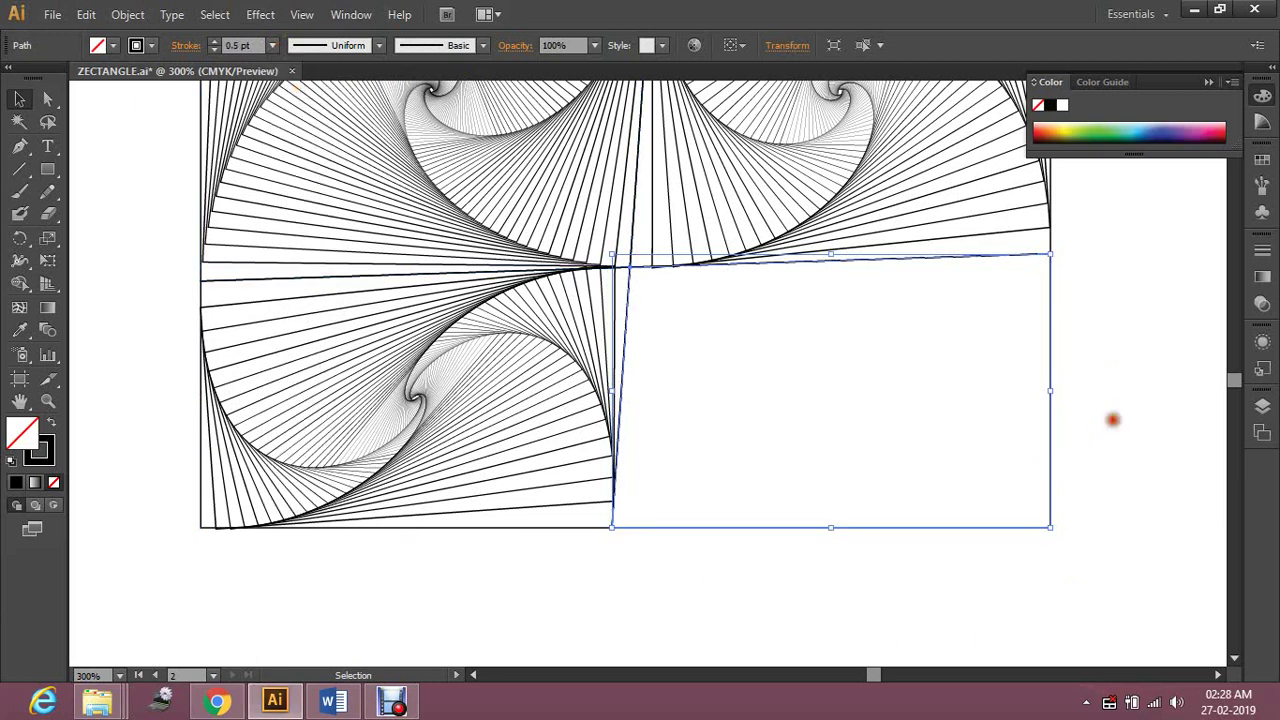
{"action": "left_click", "coordinate": [1113, 420]}
Select the right-hand rectangle and open Effect > Distort & Transform > Transform
{"action": "left_click_drag", "start_coordinate": [1161, 437], "coordinate": [977, 460]}
{"action": "left_click", "coordinate": [863, 500]}
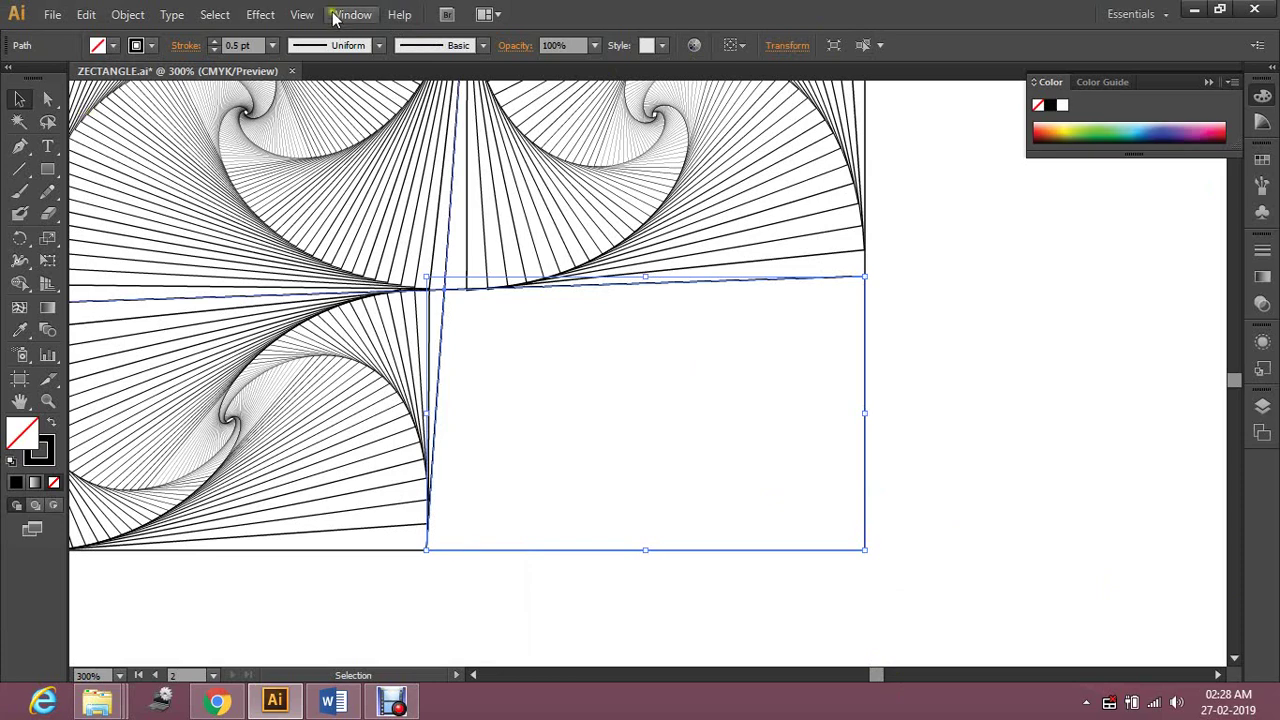
{"action": "left_click", "coordinate": [260, 14]}
{"action": "mouse_move", "coordinate": [232, 12]}
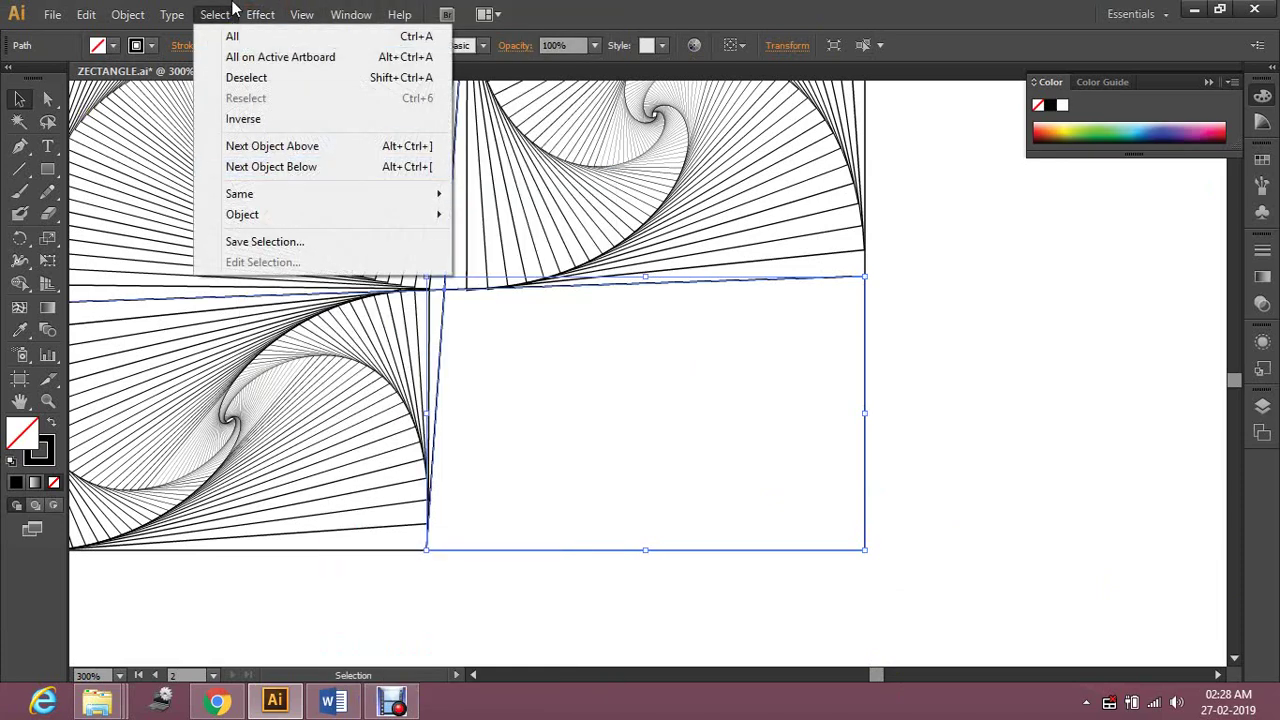
{"action": "mouse_move", "coordinate": [310, 167]}
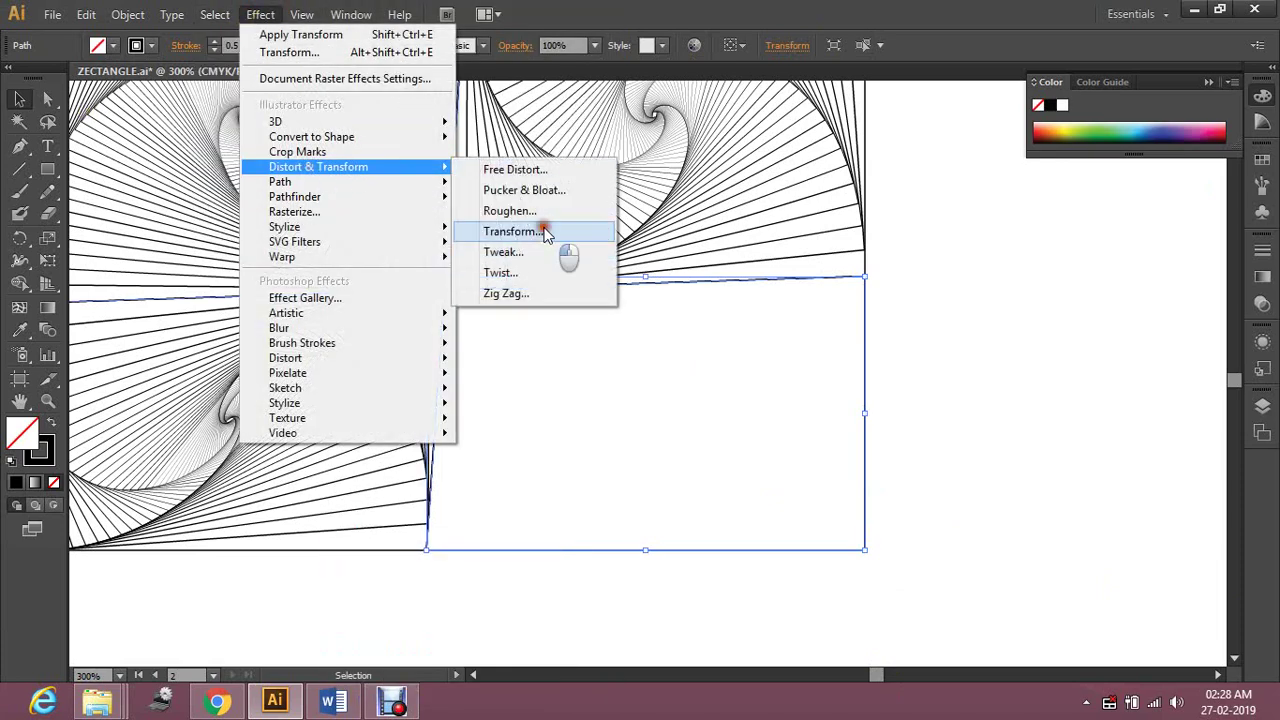
{"action": "left_click", "coordinate": [545, 232]}
Enable preview and set 6 copies, 91% vertical scale and a trial 3.2° rotation
{"action": "left_click", "coordinate": [967, 612]}
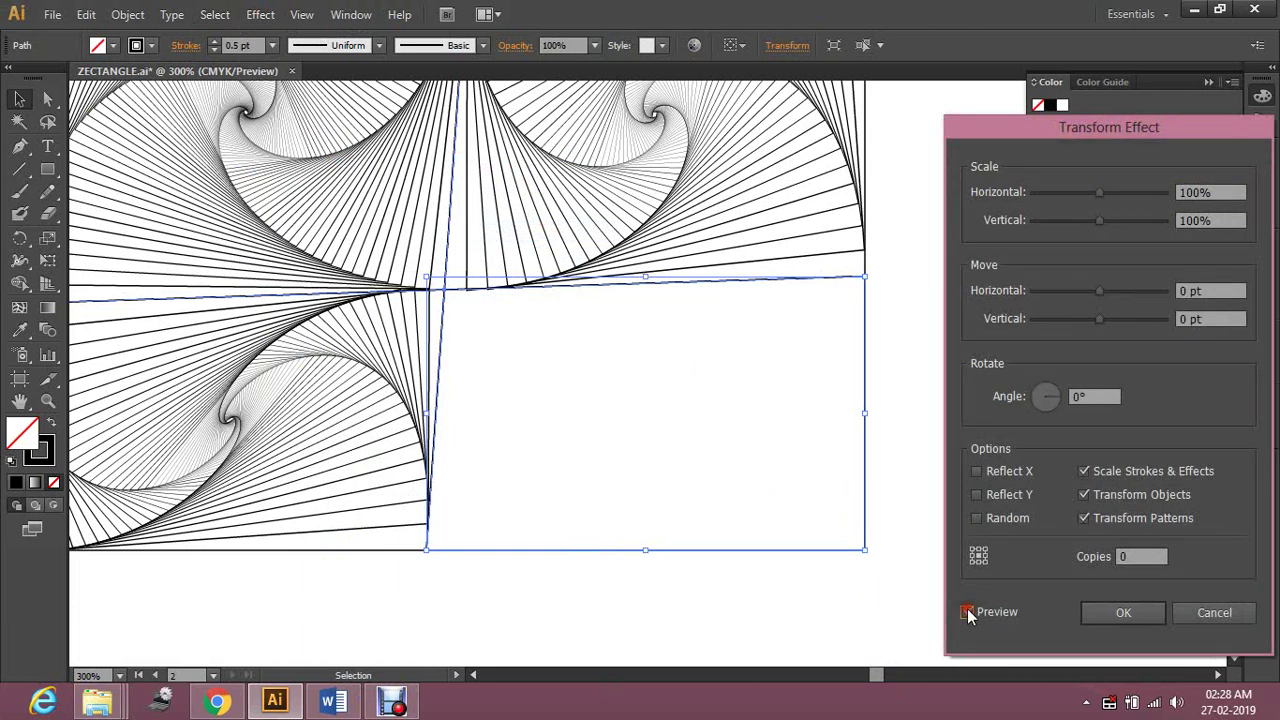
{"action": "left_click", "coordinate": [1147, 562]}
{"action": "key", "text": "Up"}
{"action": "key", "text": "Up"}
{"action": "key", "text": "Up"}
{"action": "left_click", "coordinate": [1230, 192]}
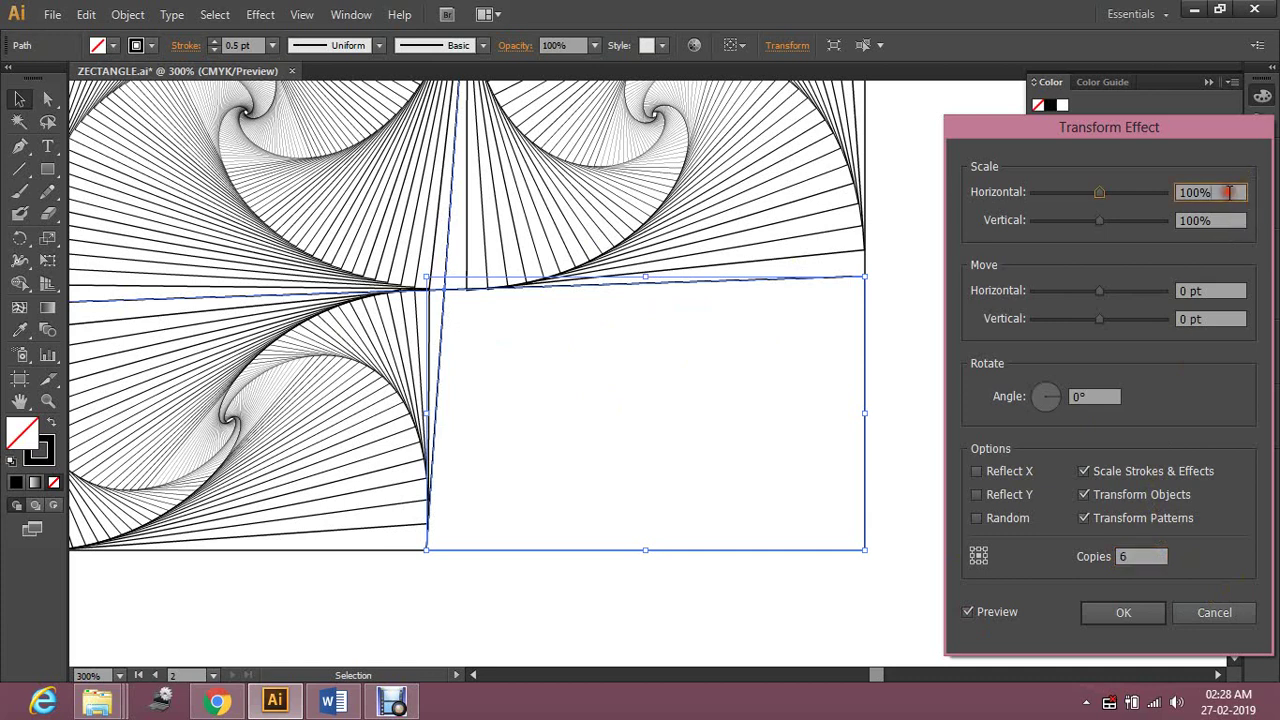
{"action": "key", "text": "Down"}
{"action": "key", "text": "Down"}
{"action": "key", "text": "Down"}
{"action": "key", "text": "Down"}
{"action": "key", "text": "Down"}
{"action": "key", "text": "Down"}
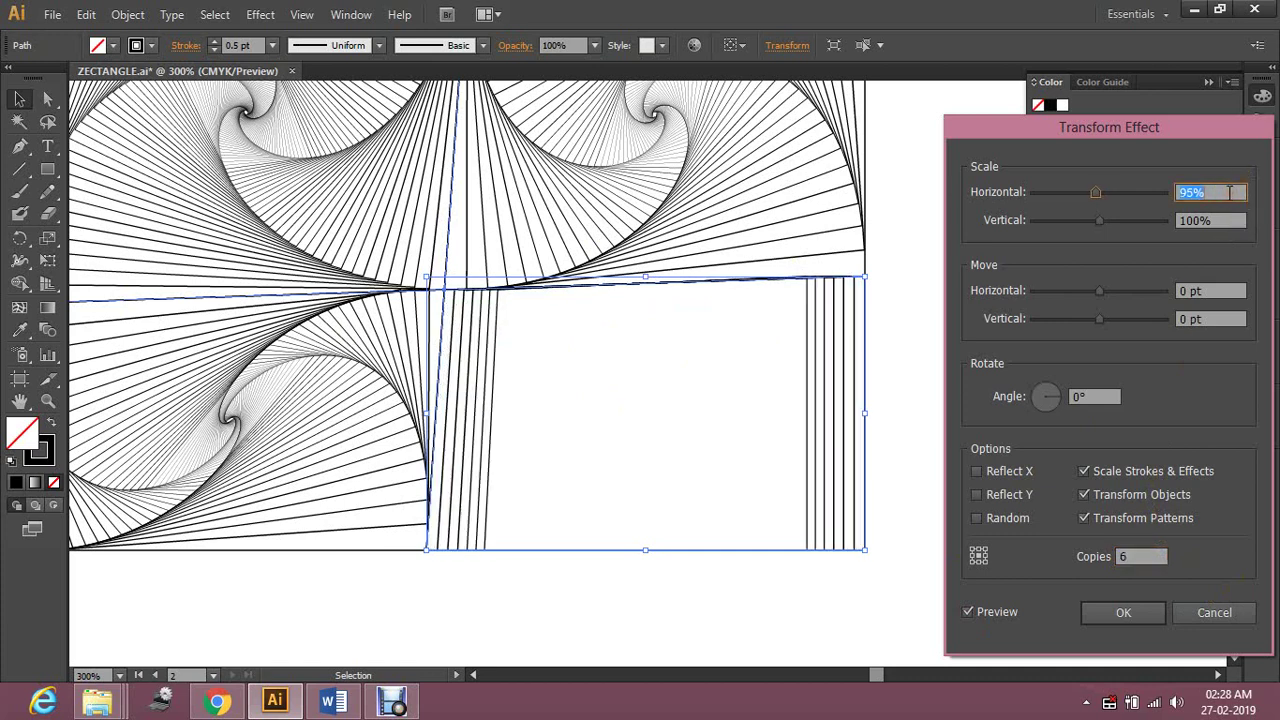
{"action": "left_click", "coordinate": [1220, 222]}
{"action": "key", "text": "Down"}
{"action": "key", "text": "Down"}
{"action": "key", "text": "Down"}
{"action": "key", "text": "Down"}
{"action": "key", "text": "Down"}
{"action": "key", "text": "Down"}
{"action": "key", "text": "Down"}
{"action": "key", "text": "Down"}
{"action": "key", "text": "Down"}
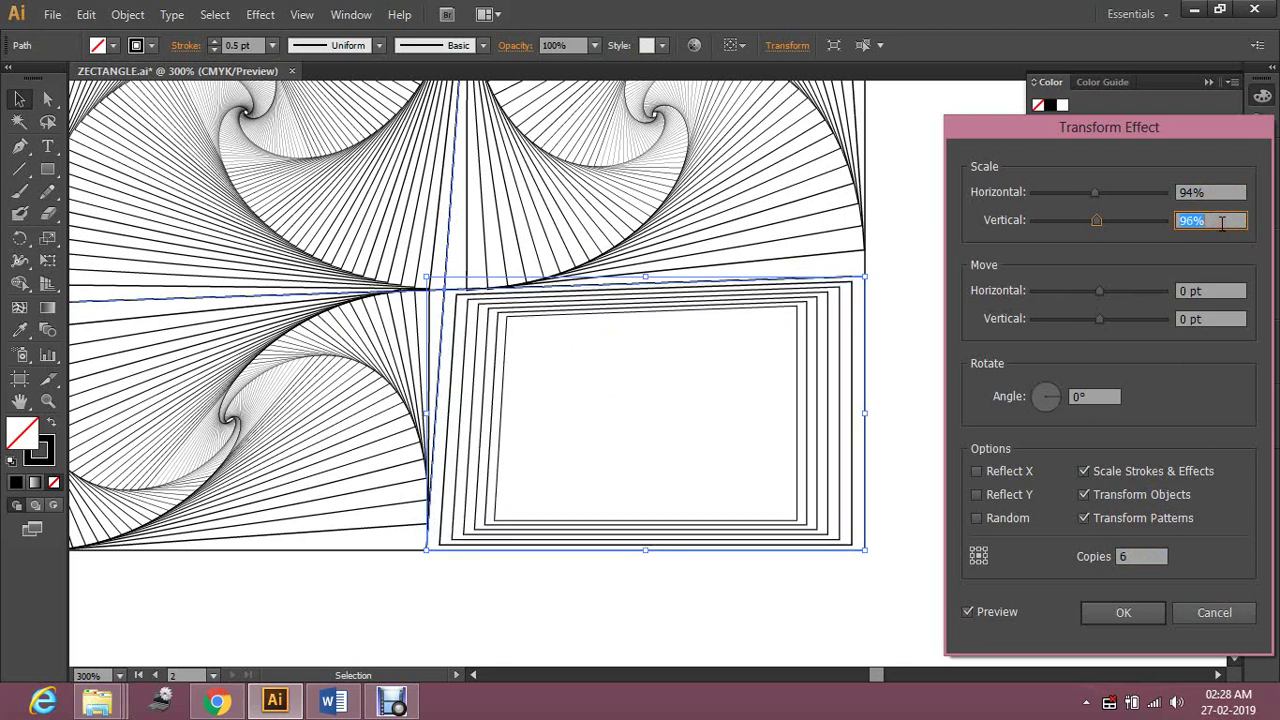
{"action": "left_click", "coordinate": [1106, 397]}
{"action": "key", "text": "Up"}
{"action": "key", "text": "Up"}
{"action": "key", "text": "Up"}
{"action": "key", "text": "Up"}
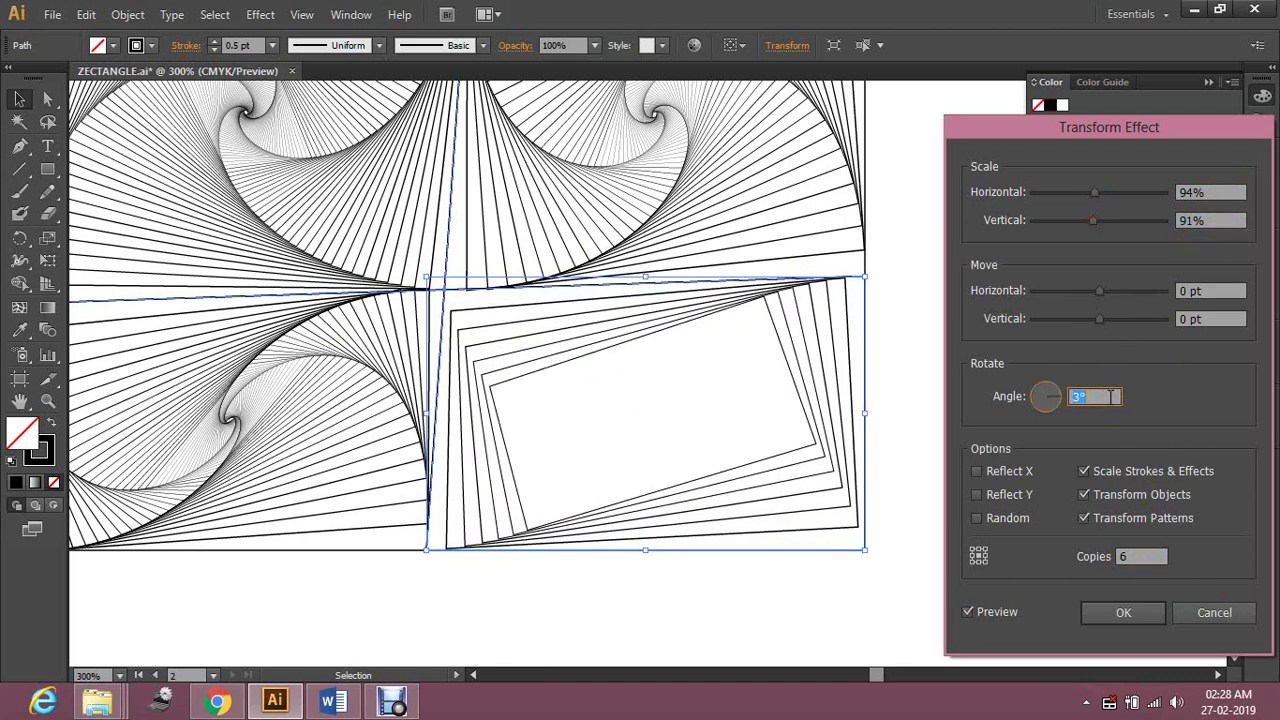
{"action": "key", "text": "Down"}
{"action": "key", "text": "ctrl+Up"}
{"action": "key", "text": "ctrl+Up"}
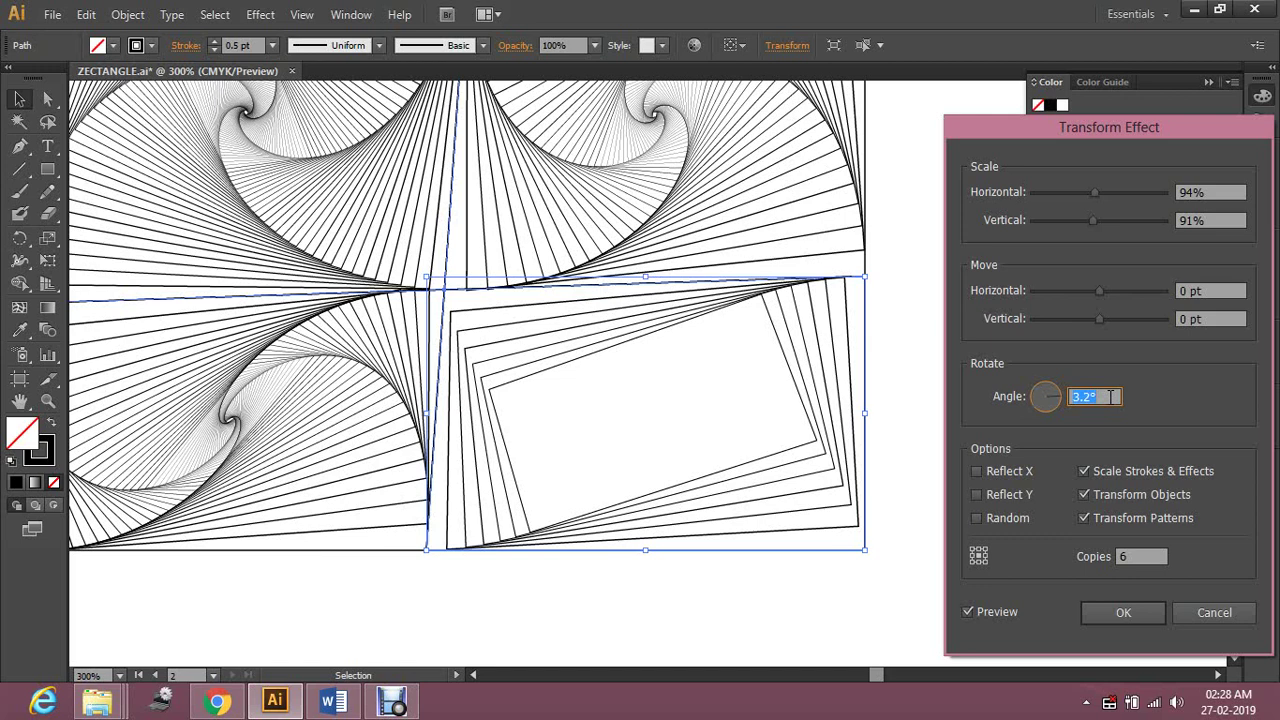
{"action": "left_click", "coordinate": [1140, 557]}
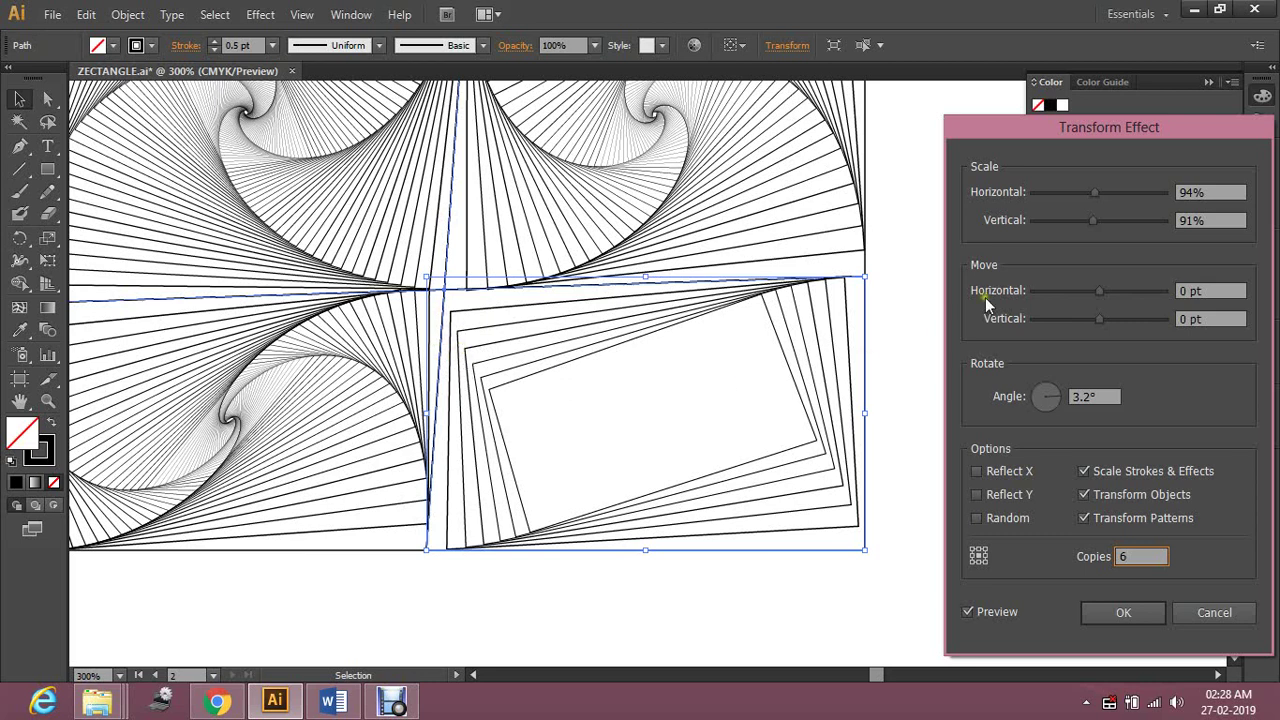
Change the horizontal scale to 97.4% and the rotation angle to -2°
{"action": "left_click", "coordinate": [1230, 193]}
{"action": "key", "text": "Up"}
{"action": "key", "text": "Up"}
{"action": "key", "text": "Up"}
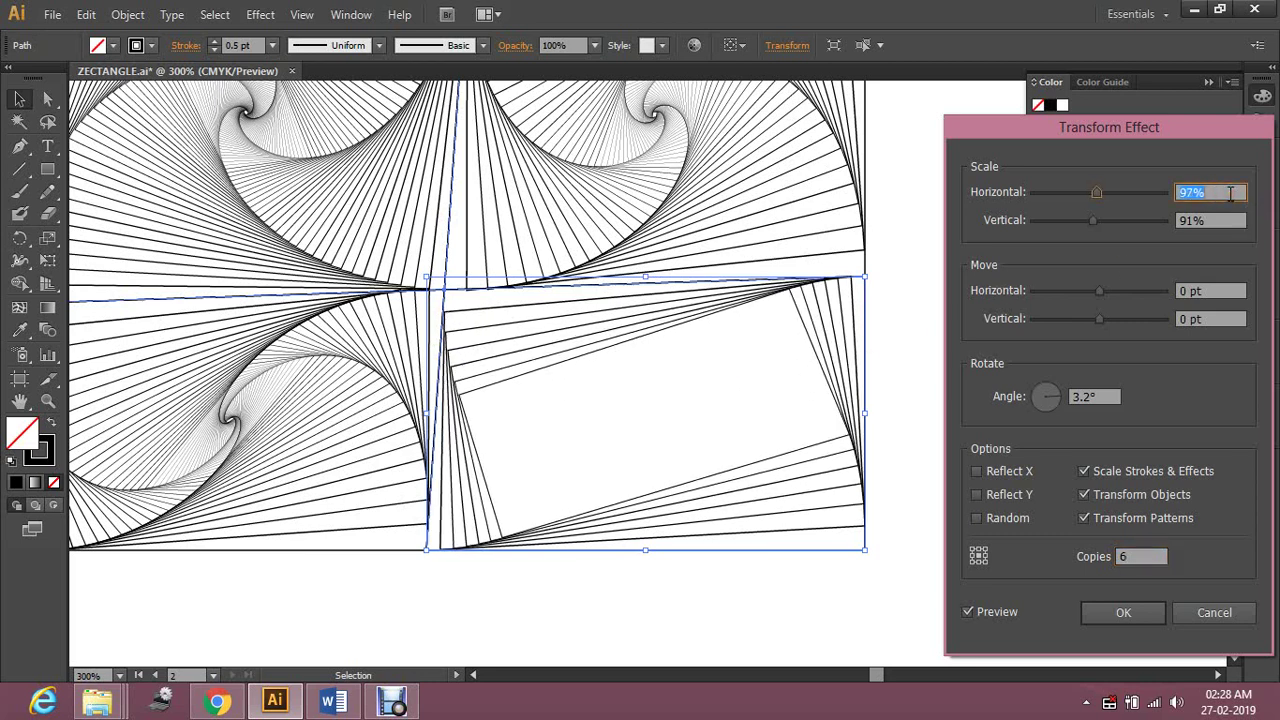
{"action": "type", "text": "97.3"}
{"action": "type", "text": "97.4"}
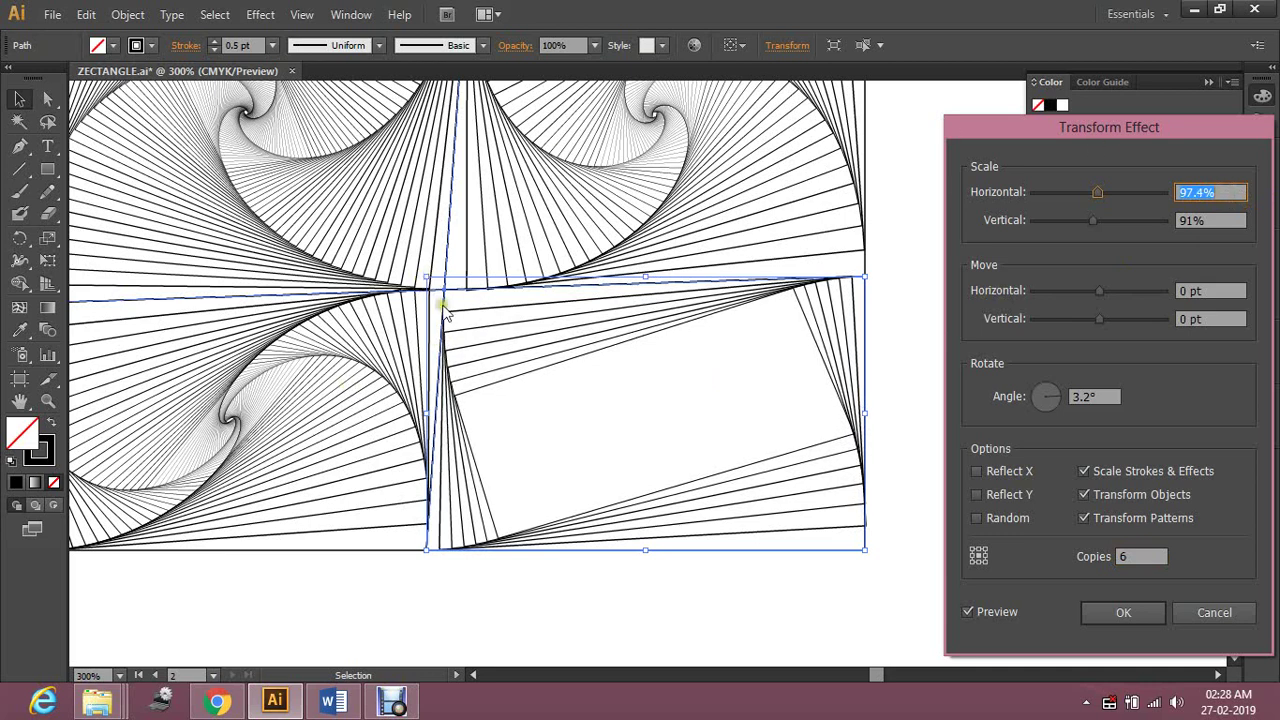
{"action": "left_click", "coordinate": [1106, 396]}
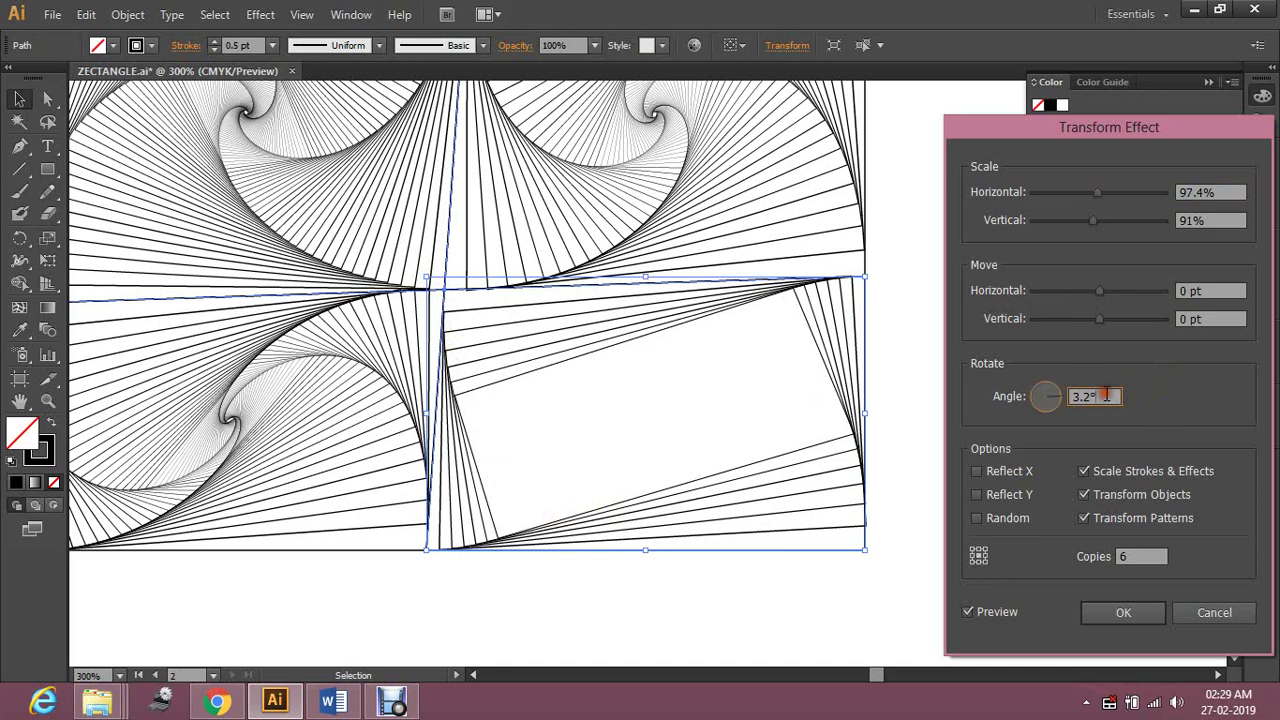
{"action": "key", "text": "Down"}
{"action": "key", "text": "Down"}
{"action": "key", "text": "Down"}
{"action": "key", "text": "Down"}
{"action": "key", "text": "Down"}
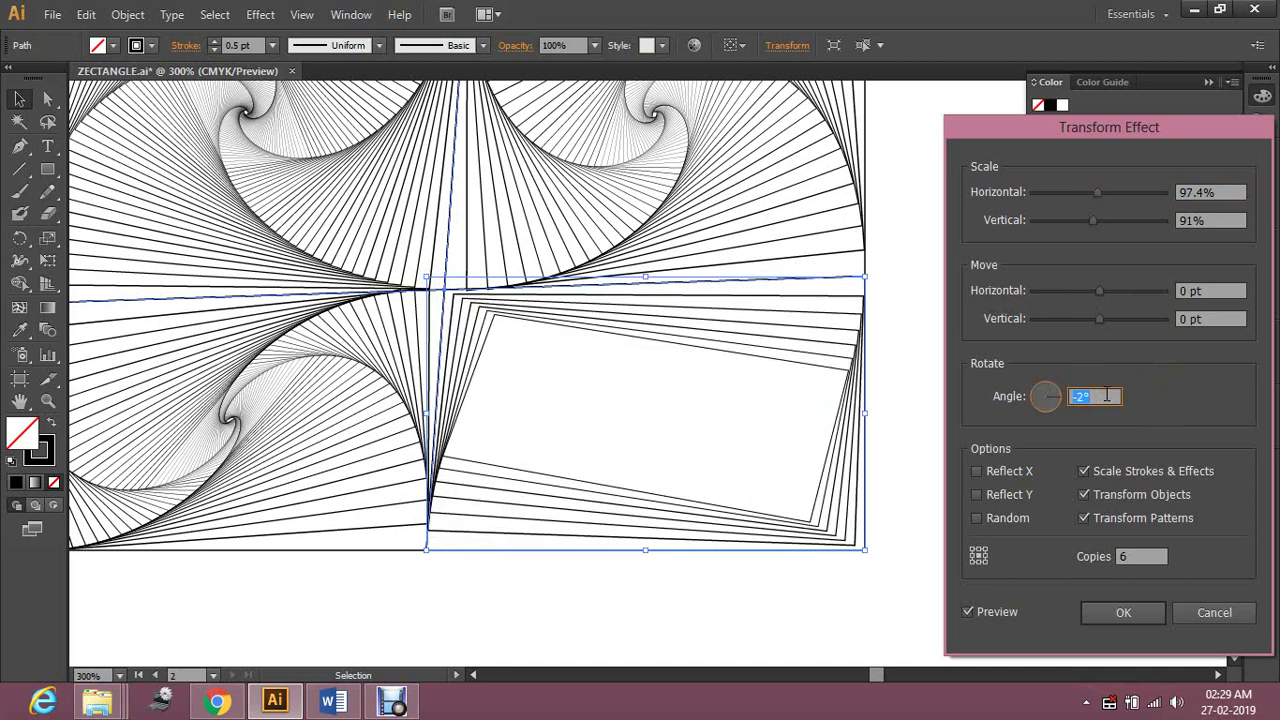
Adjust the horizontal scale and set the rotation angle to -2.5°
{"action": "double_click", "coordinate": [1218, 192]}
{"action": "type", "text": "99"}
{"action": "key", "text": "Down"}
{"action": "key", "text": "Down"}
{"action": "key", "text": "Down"}
{"action": "key", "text": "Down"}
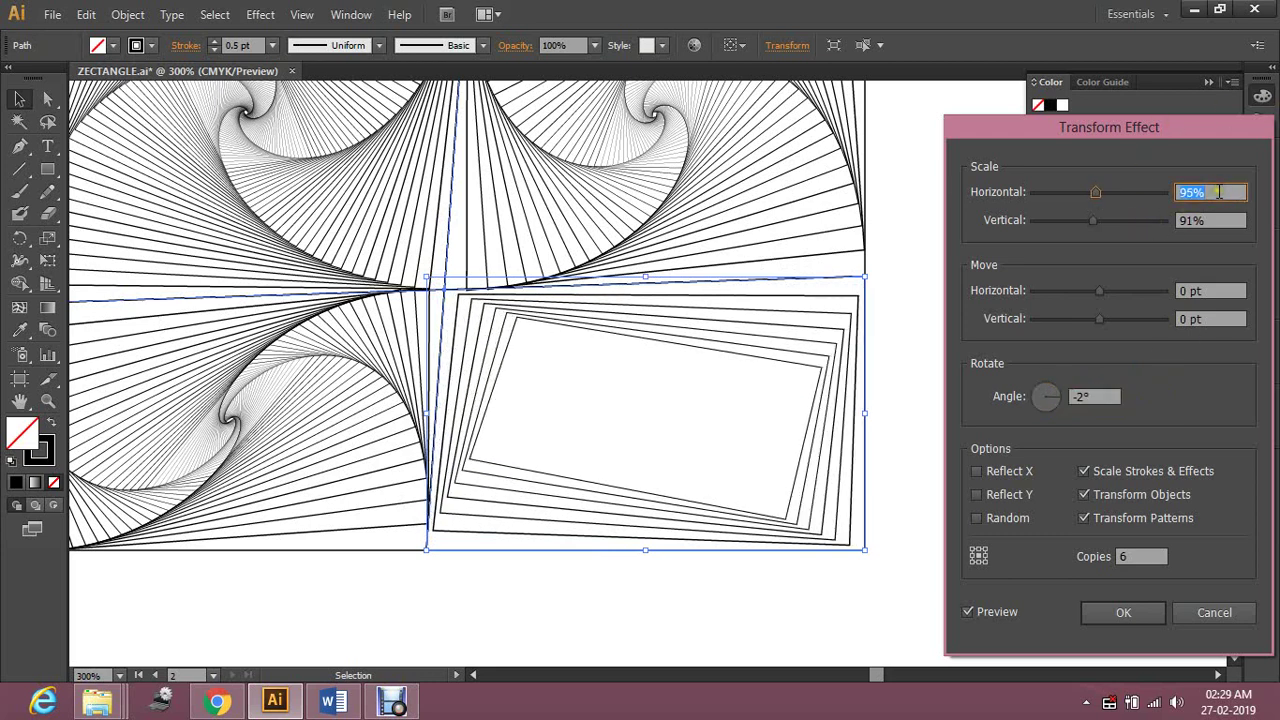
{"action": "left_click", "coordinate": [1108, 397]}
{"action": "key", "text": "Down"}
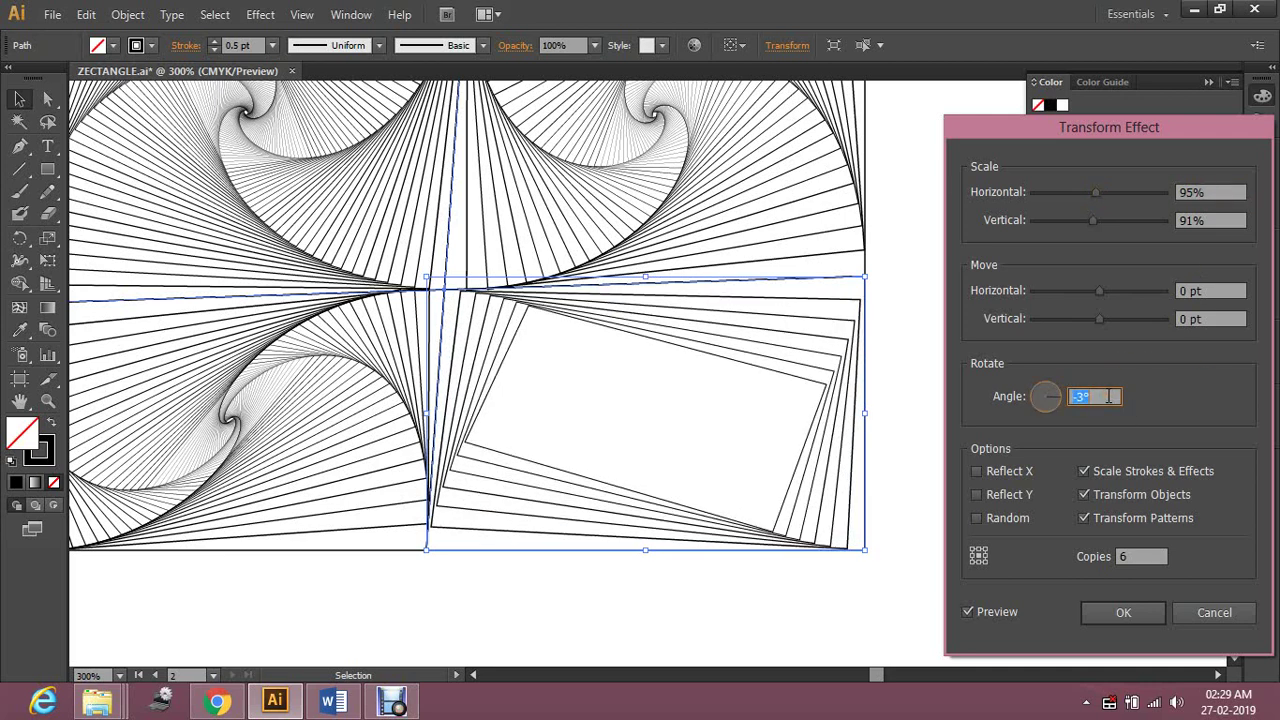
{"action": "type", "text": "-2.5"}
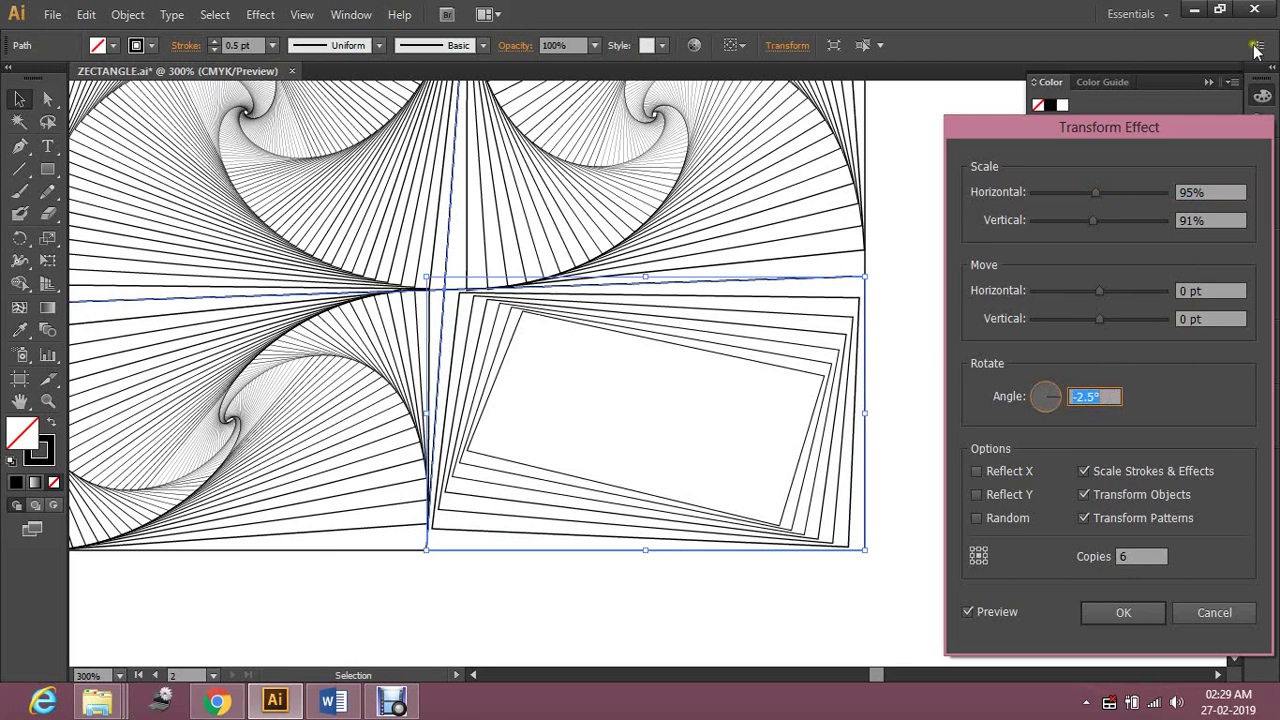
Set the vertical scale to 92.6% and move the copies 0.3 pt horizontally
{"action": "left_click", "coordinate": [1234, 193]}
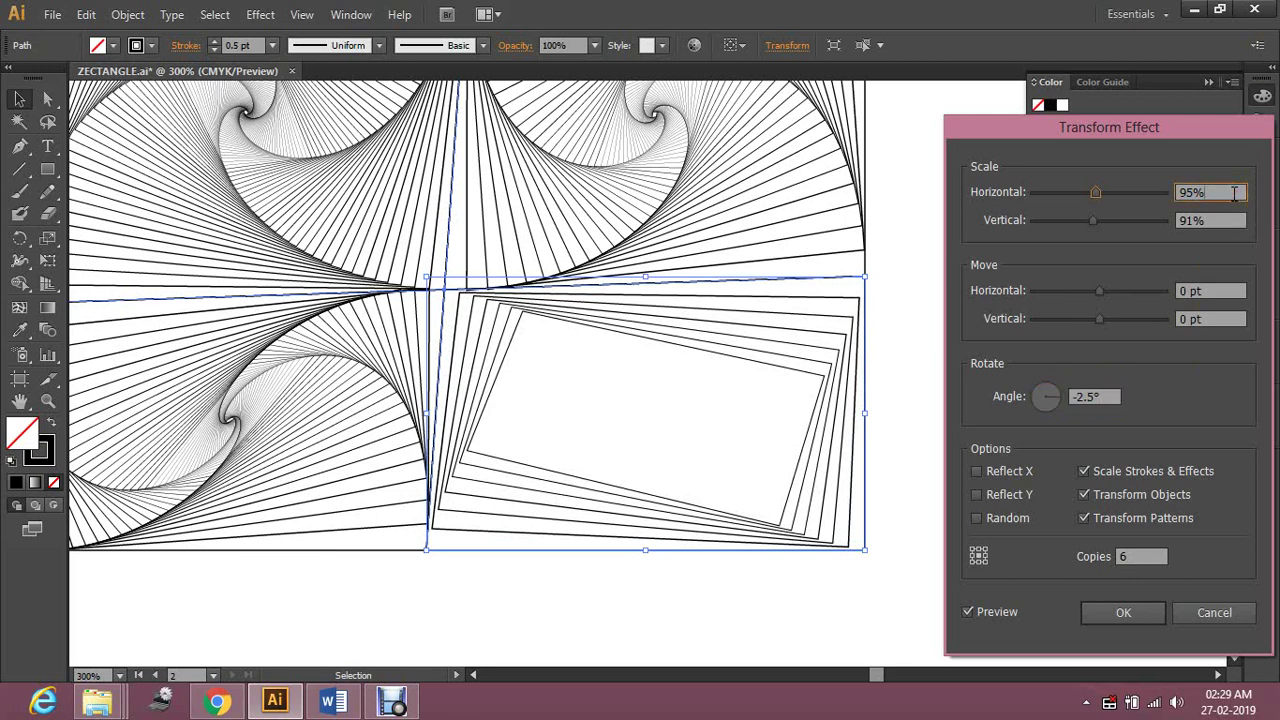
{"action": "type", "text": ".2"}
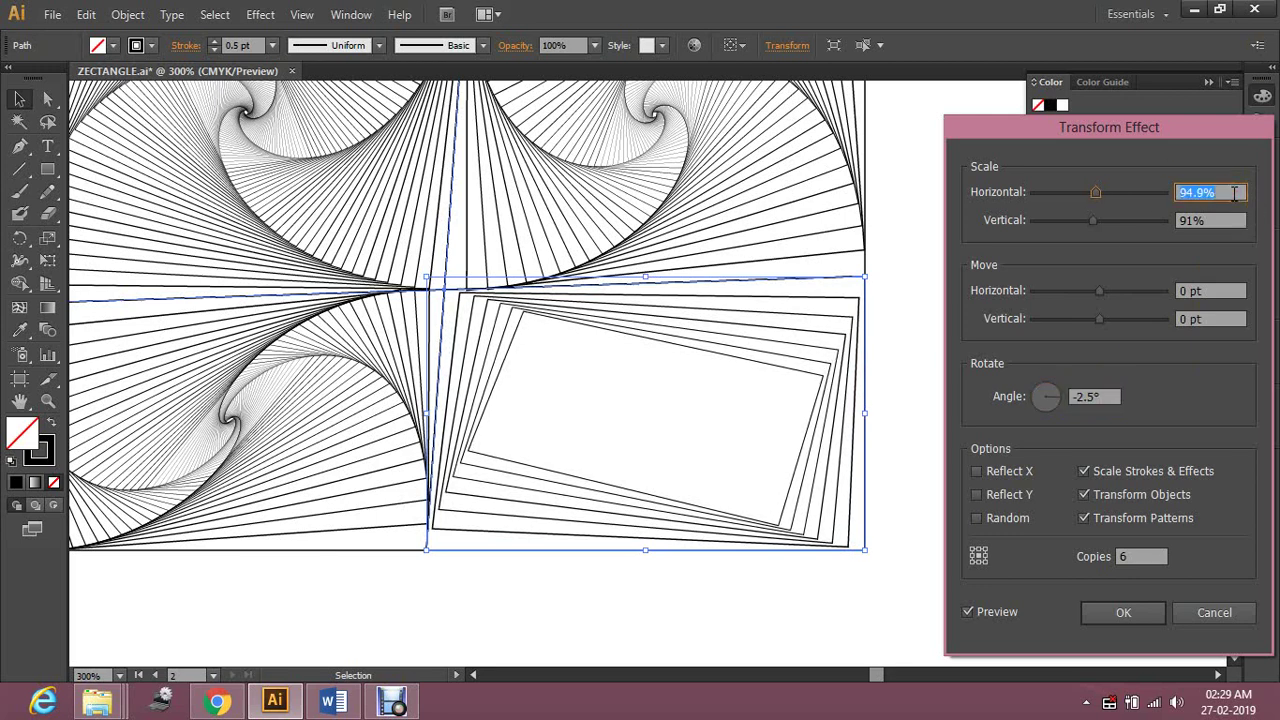
{"action": "type", "text": "96.3"}
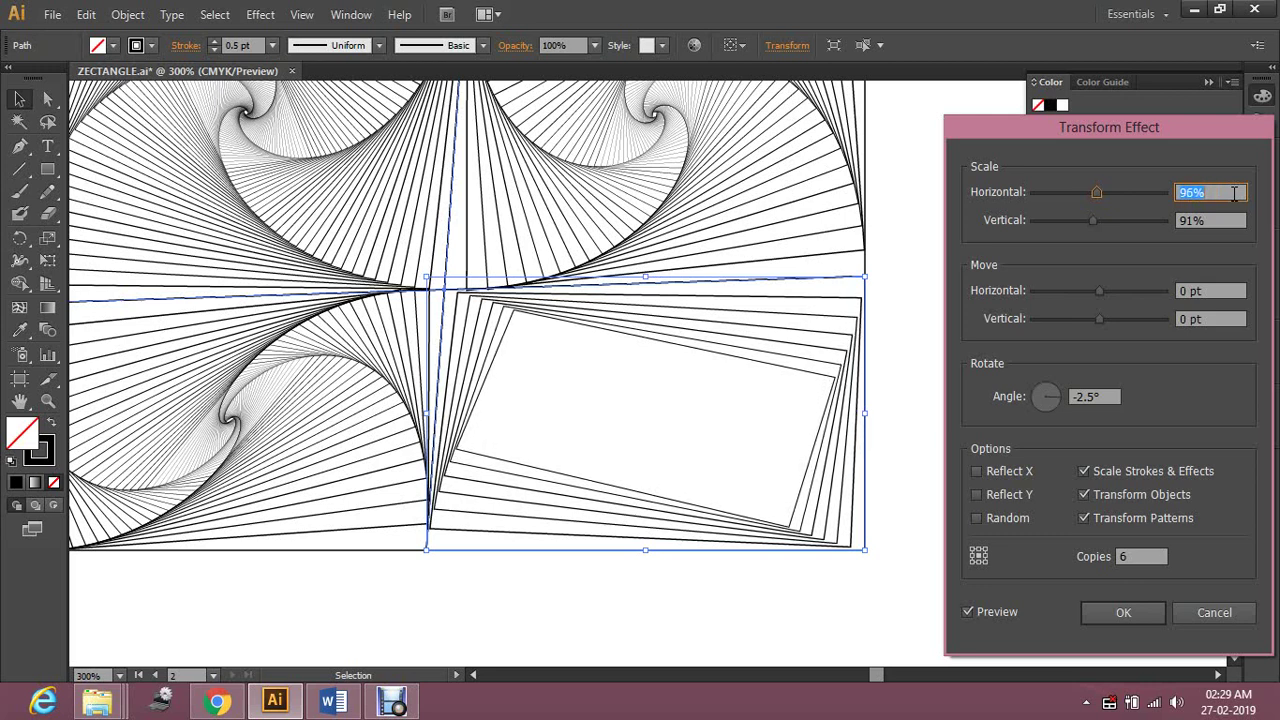
{"action": "type", "text": "96.5"}
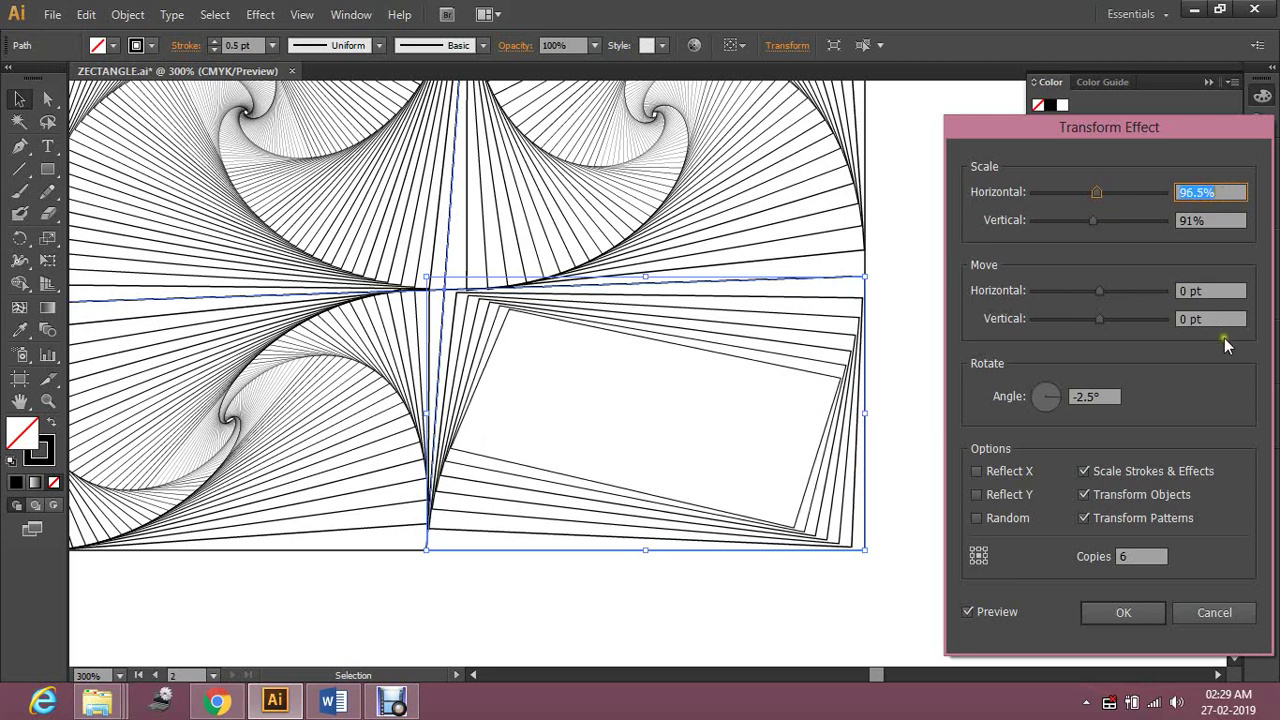
{"action": "left_click", "coordinate": [1221, 222]}
{"action": "double_click", "coordinate": [1221, 222]}
{"action": "type", "text": "92.2"}
{"action": "type", "text": "92.6"}
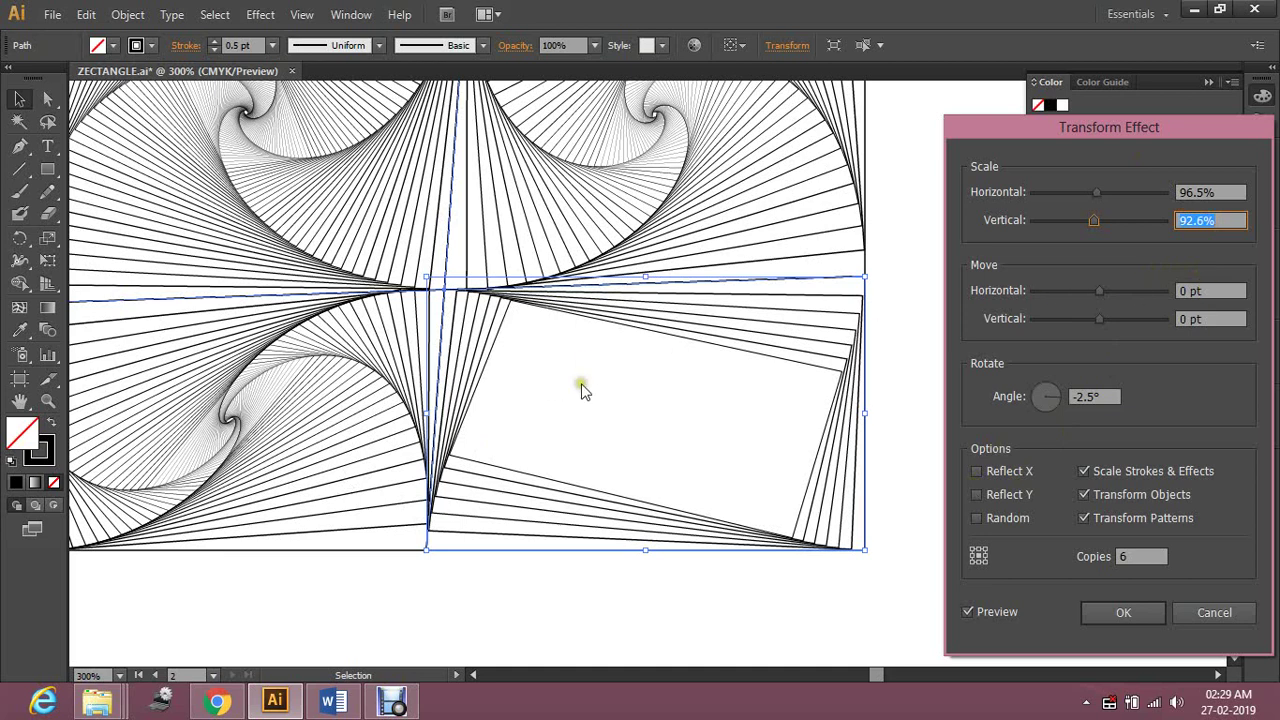
{"action": "left_click", "coordinate": [1233, 291]}
{"action": "type", "text": "0.3"}
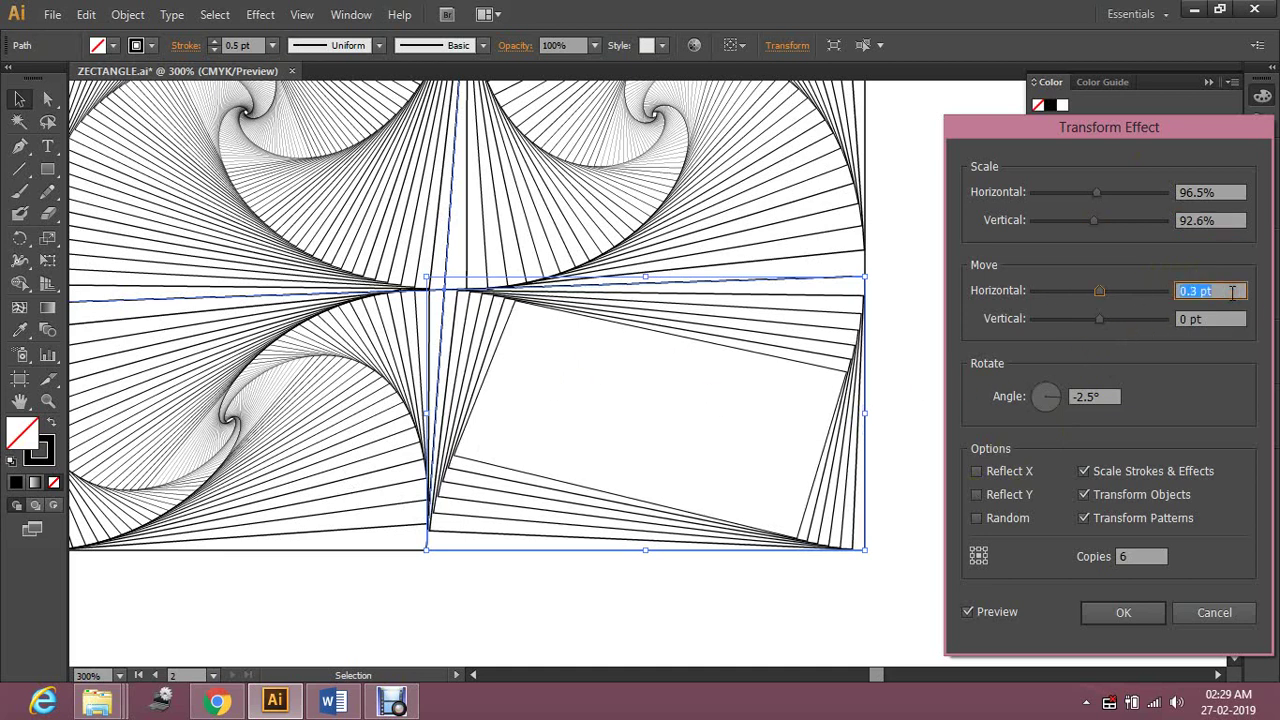
Set the horizontal scale to 96.9% and copies to 77, then apply the effect
{"action": "left_click", "coordinate": [1228, 193]}
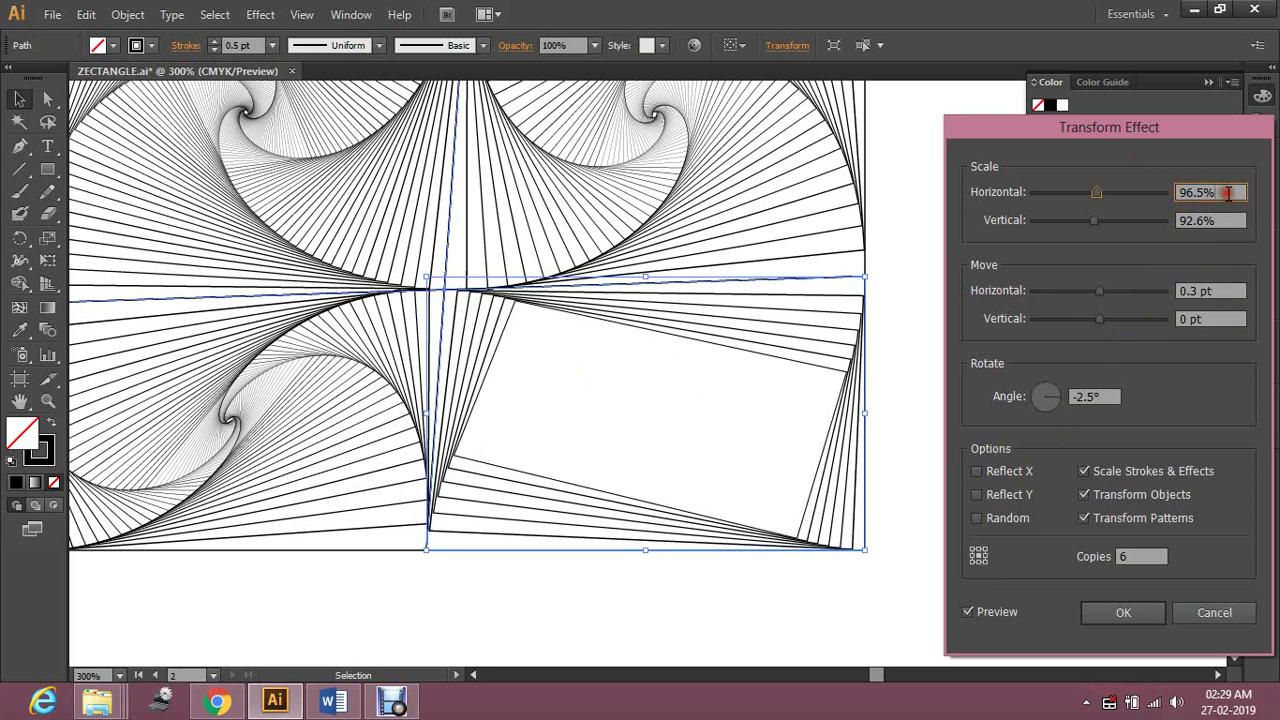
{"action": "scroll", "coordinate": [1228, 193], "scroll_direction": "up", "scroll_amount": 4}
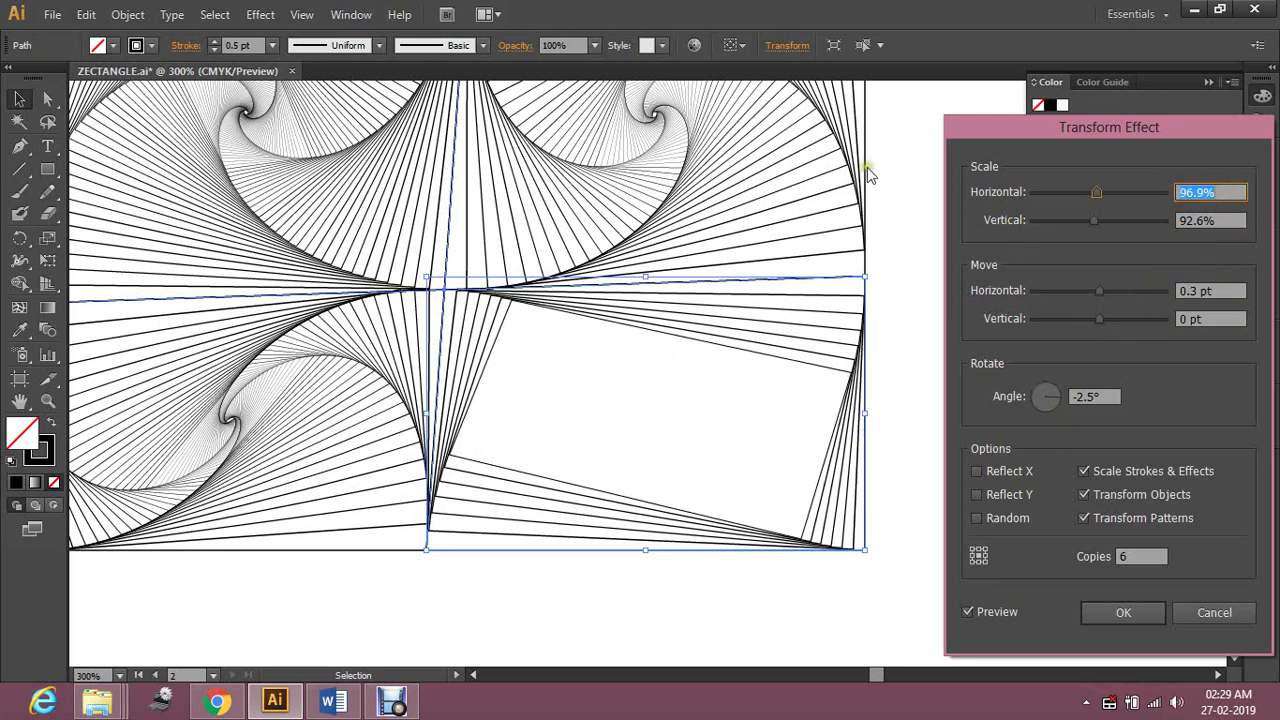
{"action": "left_click", "coordinate": [1146, 557]}
{"action": "scroll", "coordinate": [1148, 555], "scroll_direction": "up", "scroll_amount": 2}
{"action": "scroll", "coordinate": [1148, 553], "scroll_direction": "up", "scroll_amount": 20}
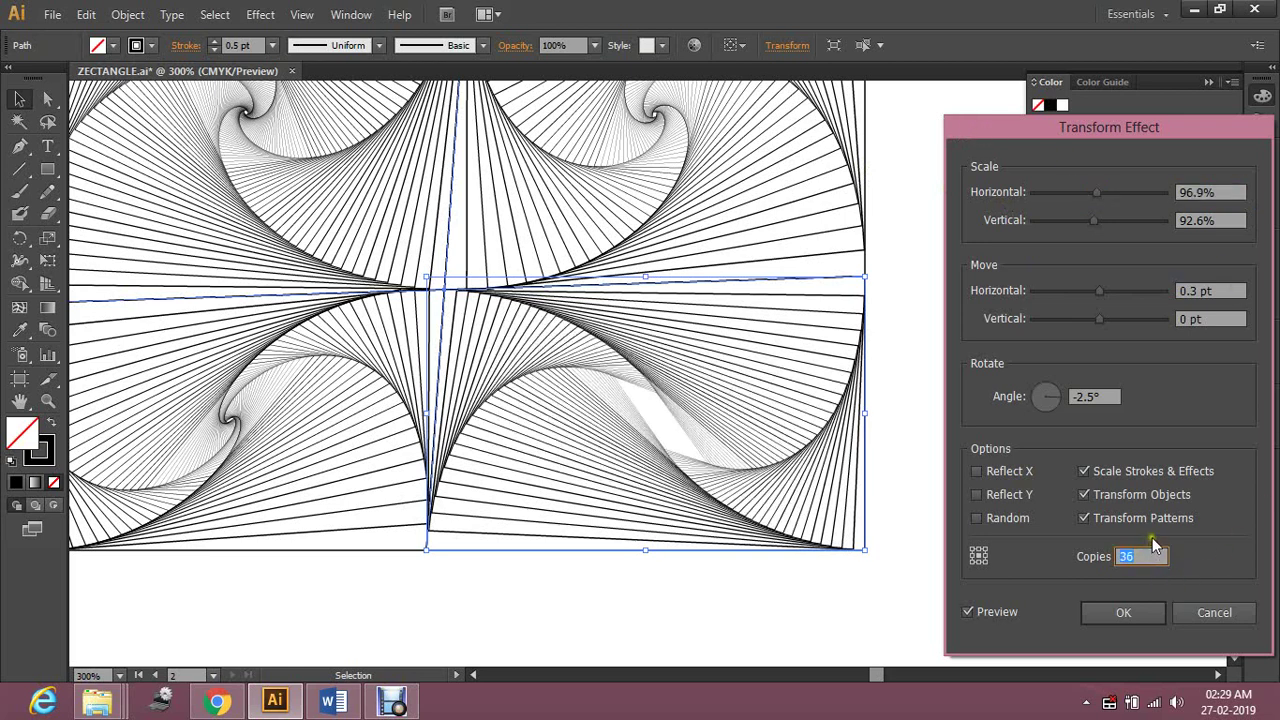
{"action": "scroll", "coordinate": [1155, 545], "scroll_direction": "up", "scroll_amount": 11}
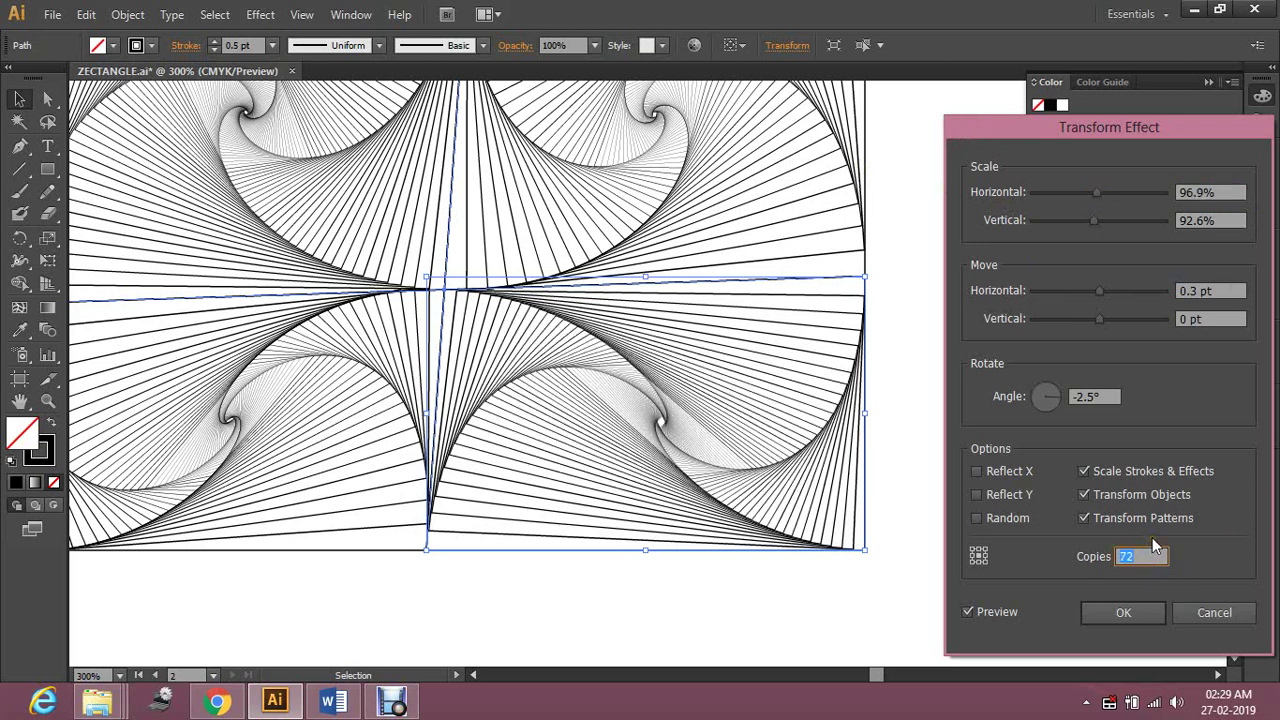
{"action": "left_click", "coordinate": [1145, 613]}
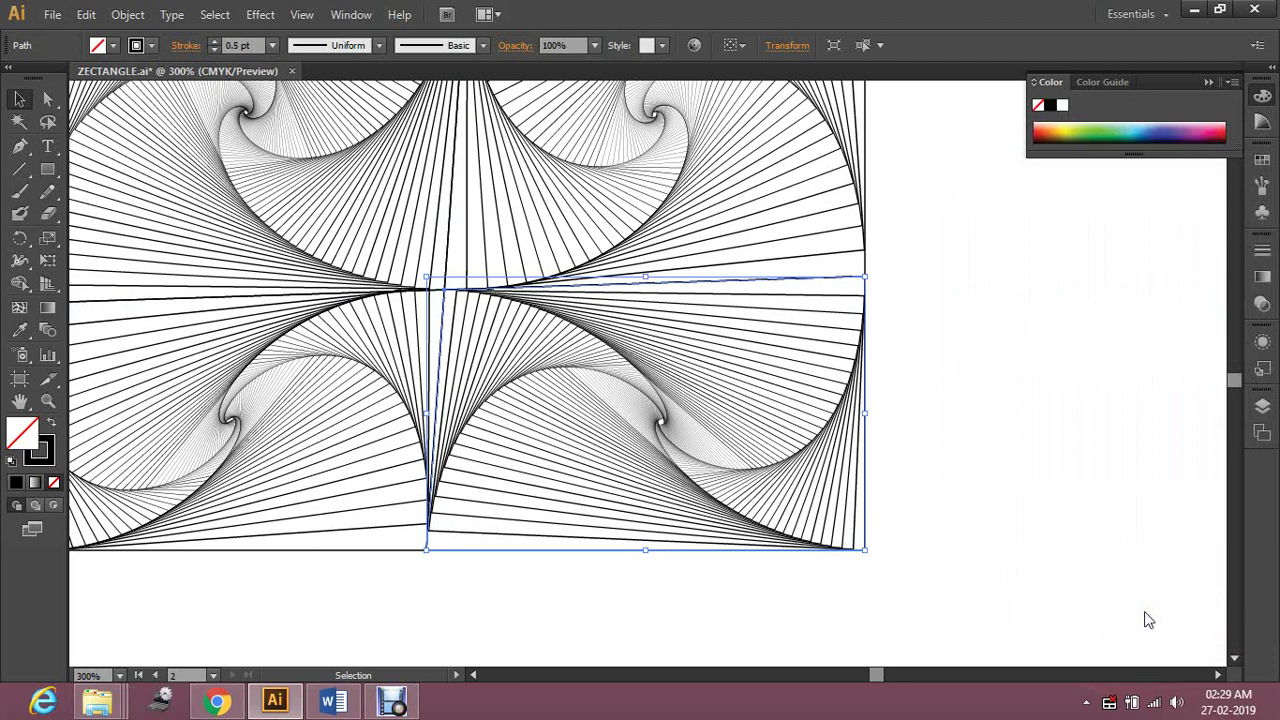
Zoom out to frame the grid and marquee-select all four tiles
{"action": "key", "text": "ctrl+minus"}
{"action": "left_click_drag", "start_coordinate": [909, 200], "coordinate": [857, 371]}
{"action": "key", "text": "ctrl+minus"}
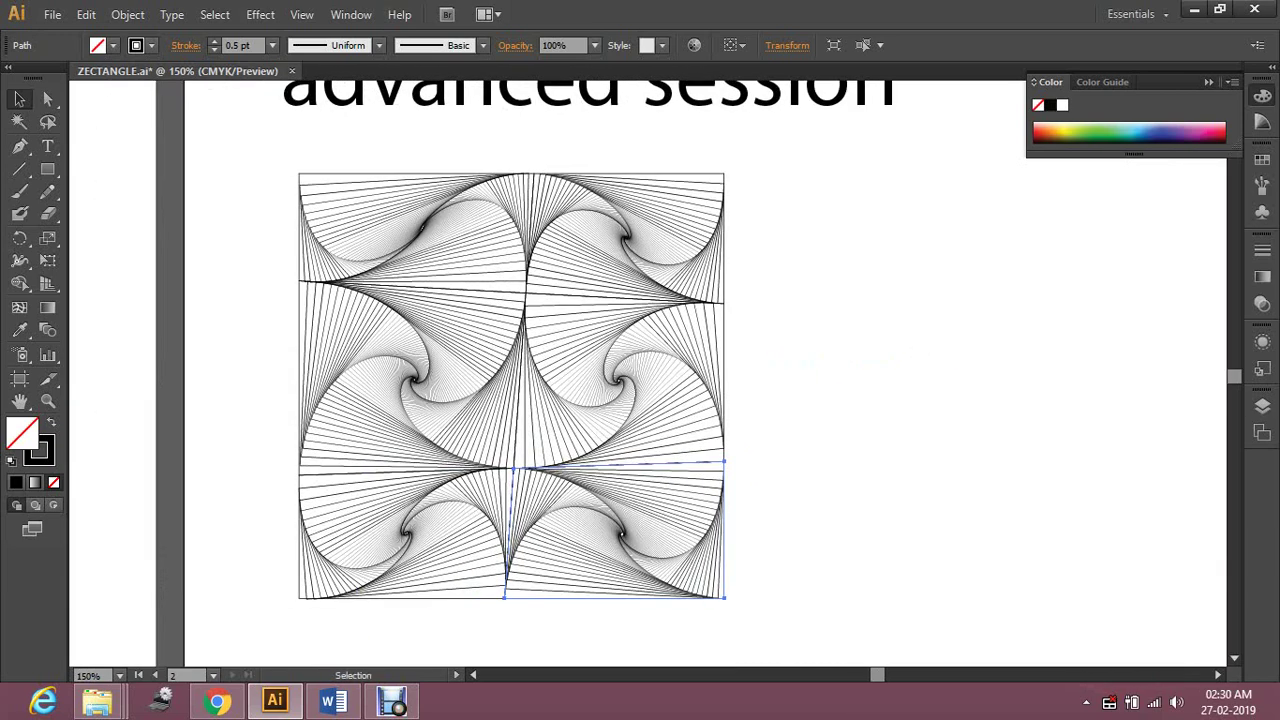
{"action": "key", "text": "z"}
{"action": "left_click_drag", "start_coordinate": [292, 155], "coordinate": [757, 620]}
{"action": "key", "text": "v"}
{"action": "left_click_drag", "start_coordinate": [320, 100], "coordinate": [926, 648]}
Expand the tiles' appearance into plain paths, deselect, and zoom into the top row
{"action": "left_click", "coordinate": [128, 15]}
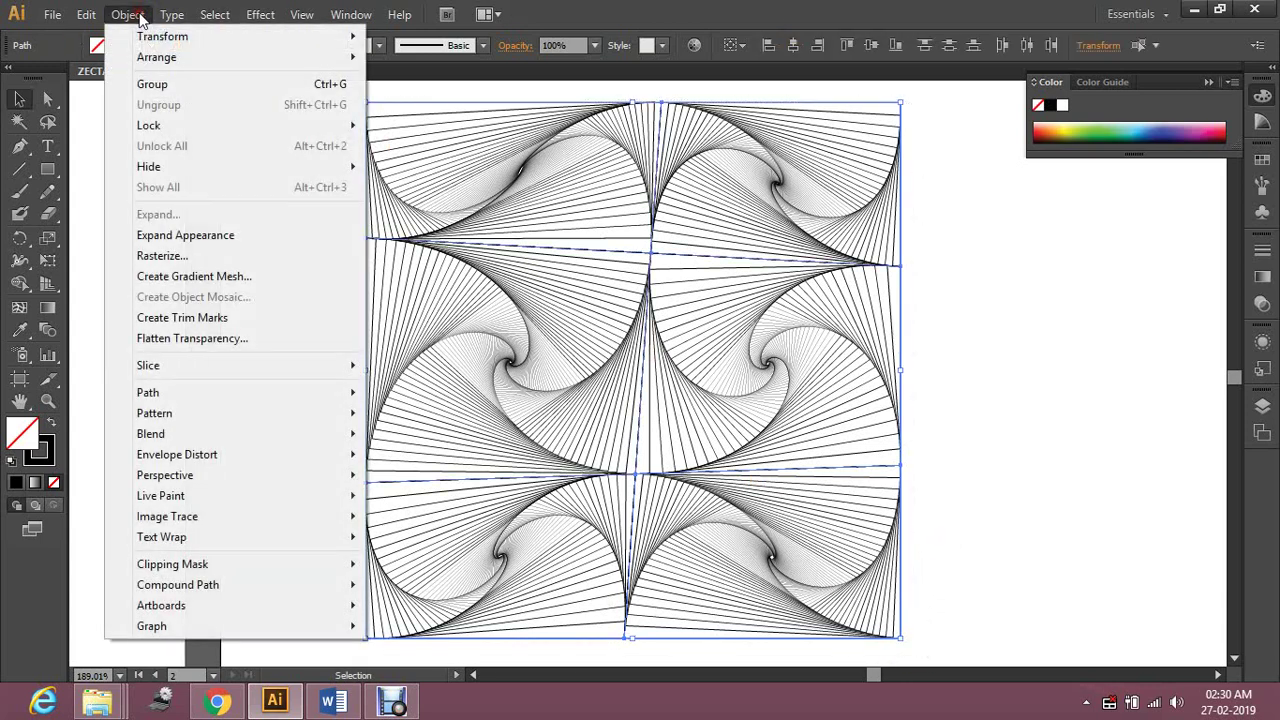
{"action": "left_click", "coordinate": [208, 241]}
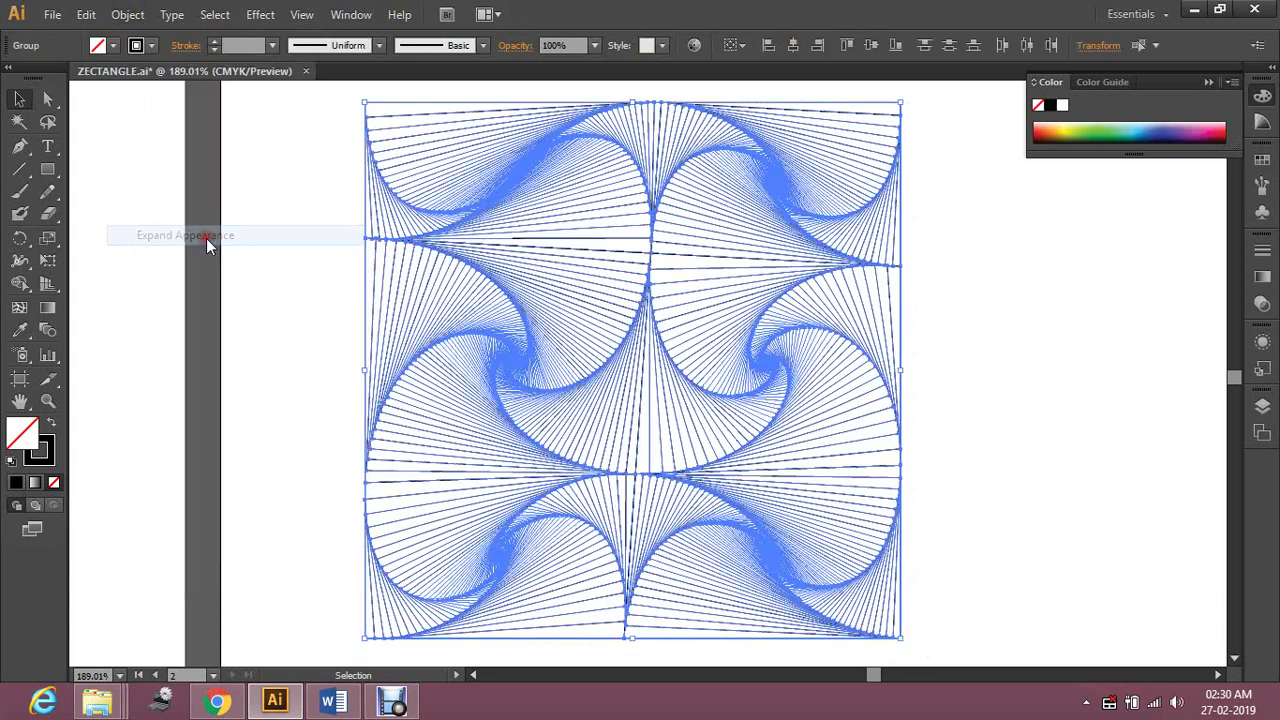
{"action": "left_click", "coordinate": [1040, 270]}
{"action": "key", "text": "z"}
{"action": "left_click_drag", "start_coordinate": [366, 102], "coordinate": [930, 268]}
Pick the top-left tile's outer rectangle with Direct Selection, zoom in closely, and bring up the swatches
{"action": "key", "text": "a"}
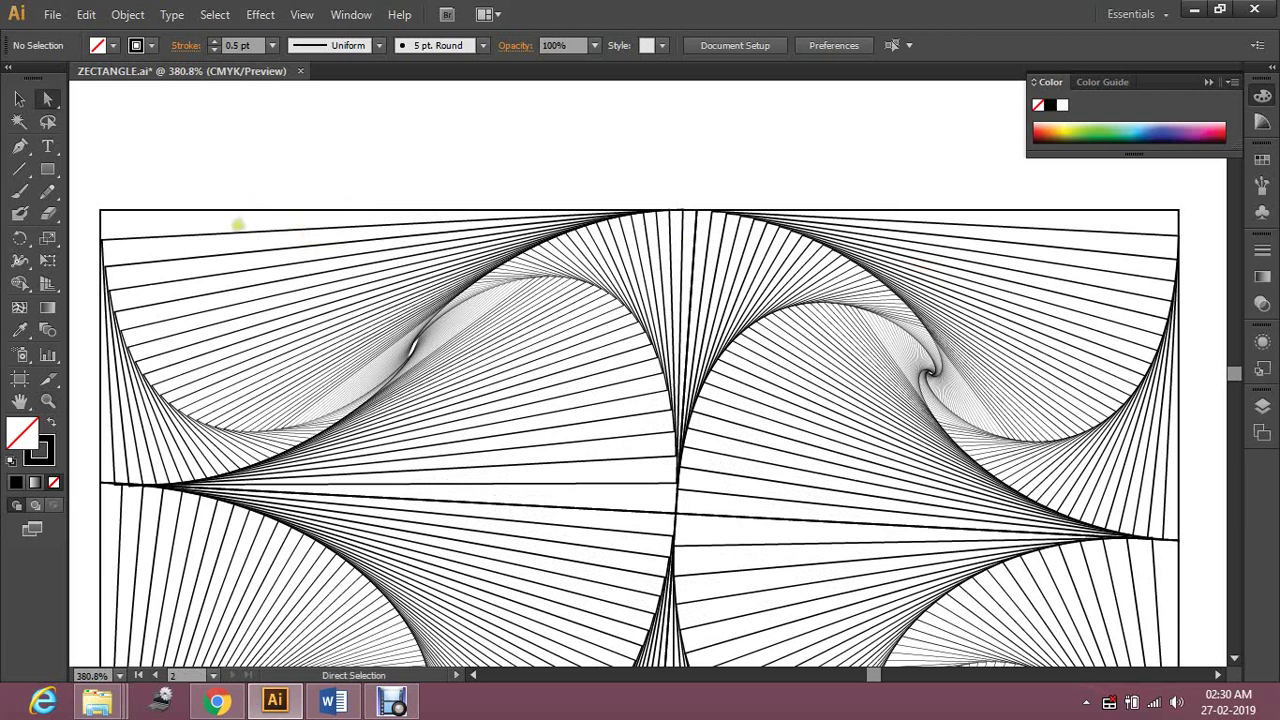
{"action": "left_click", "coordinate": [235, 232]}
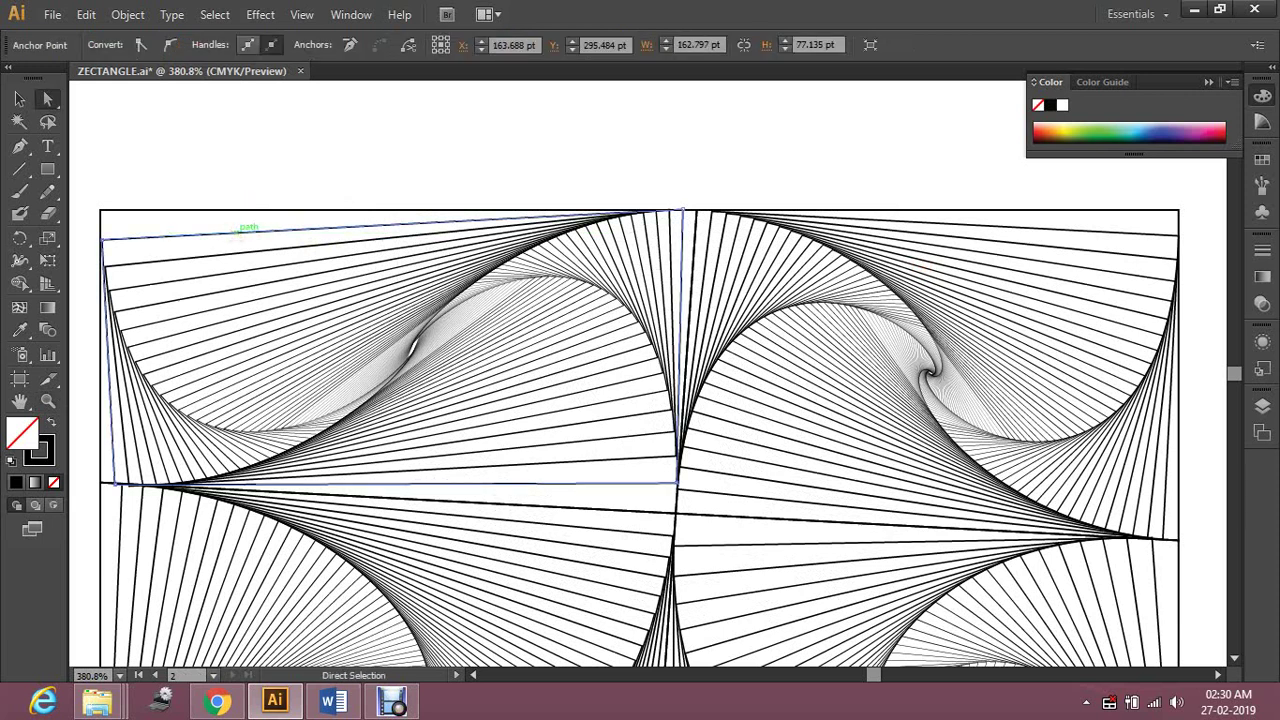
{"action": "key", "text": "z"}
{"action": "left_click_drag", "start_coordinate": [96, 193], "coordinate": [714, 527]}
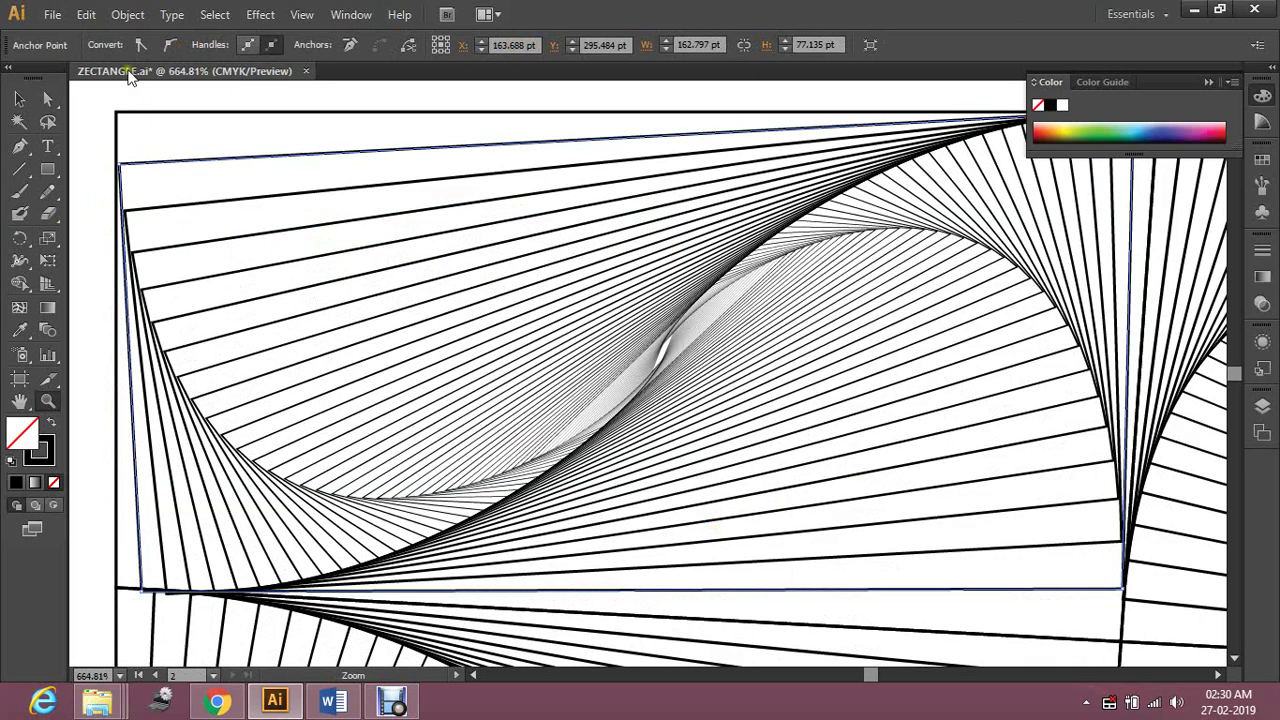
{"action": "key", "text": "a"}
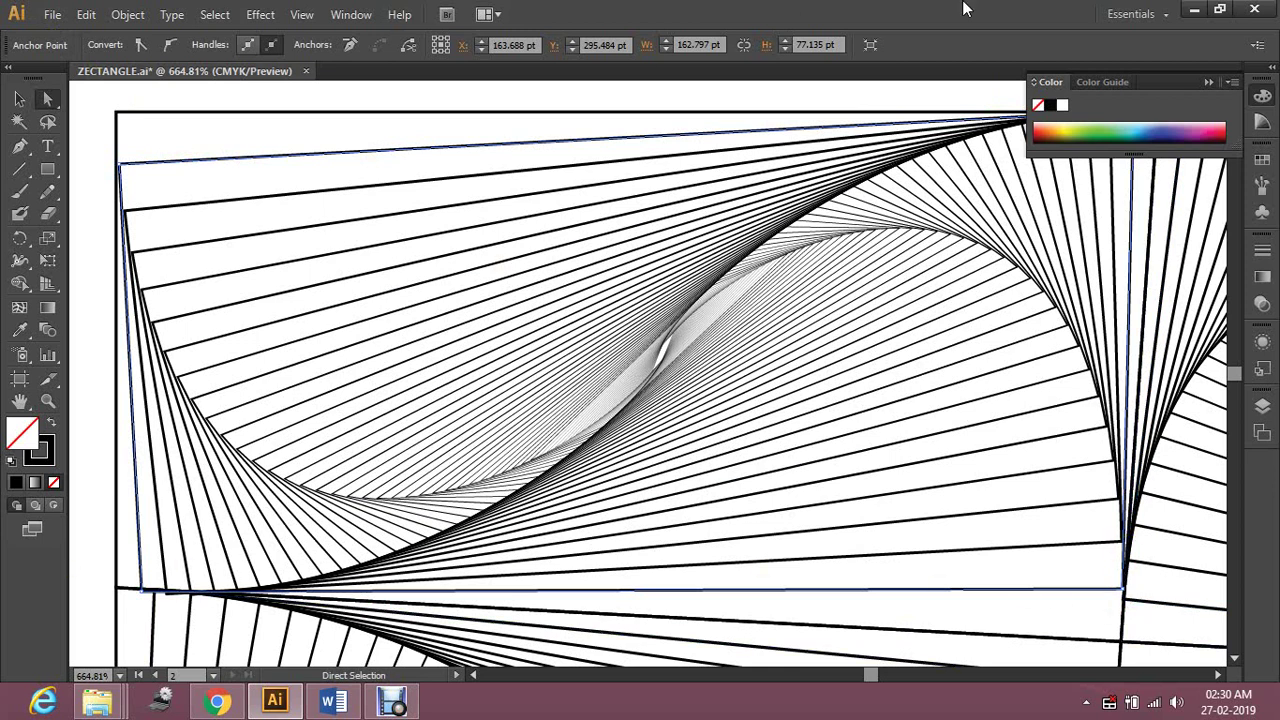
{"action": "left_click", "coordinate": [1263, 162]}
With stroke active, colour one nested outline cyan and the next one red
{"action": "left_click", "coordinate": [1264, 162]}
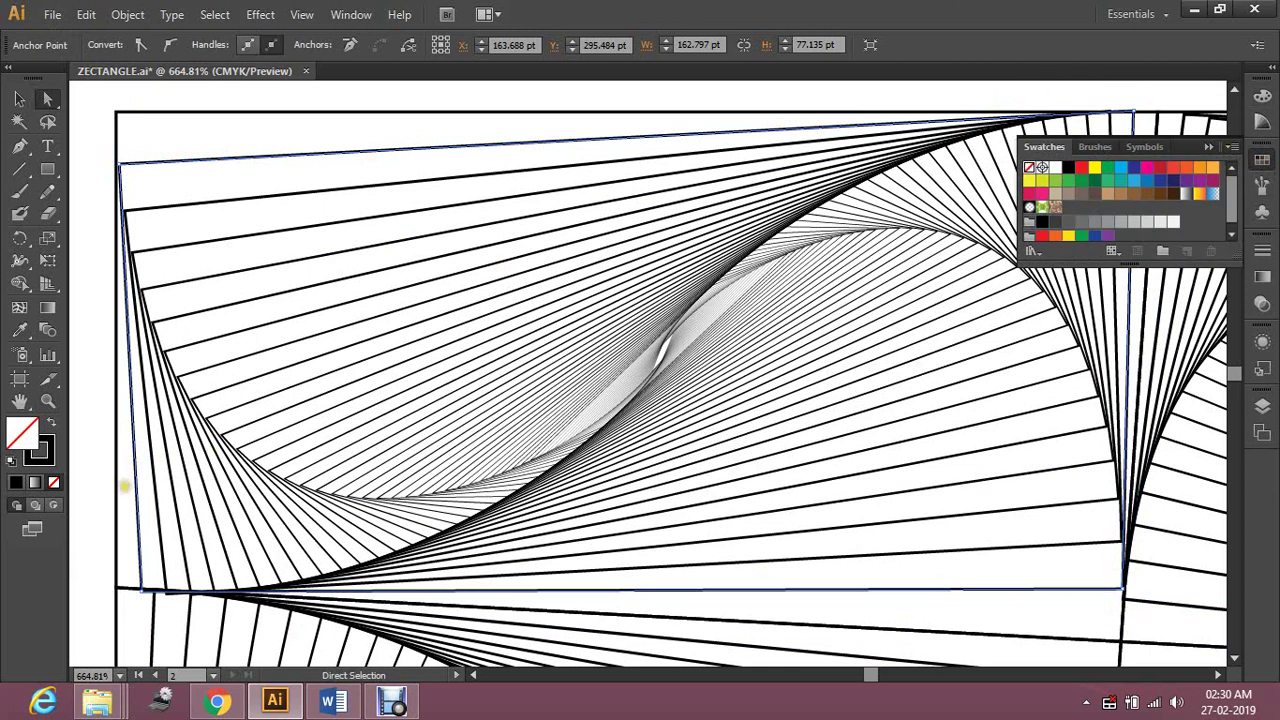
{"action": "left_click", "coordinate": [47, 459]}
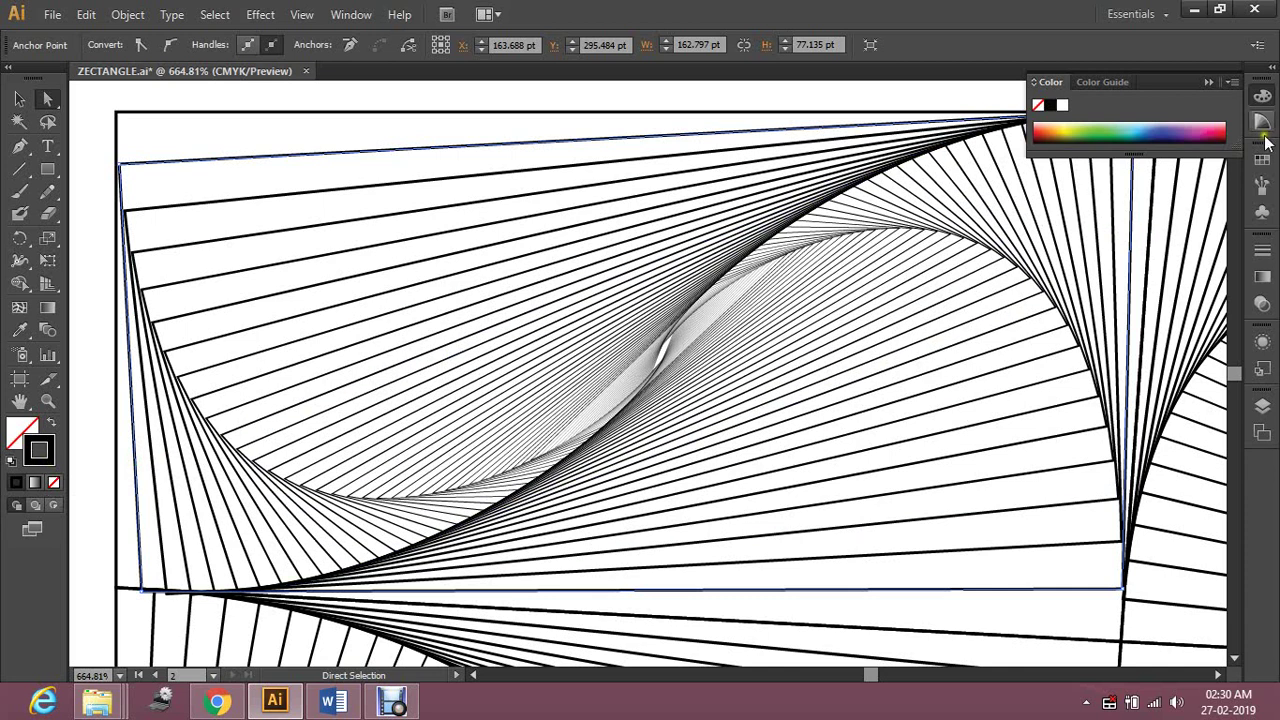
{"action": "left_click", "coordinate": [1263, 164]}
{"action": "left_click", "coordinate": [1264, 165]}
{"action": "left_click", "coordinate": [1122, 168]}
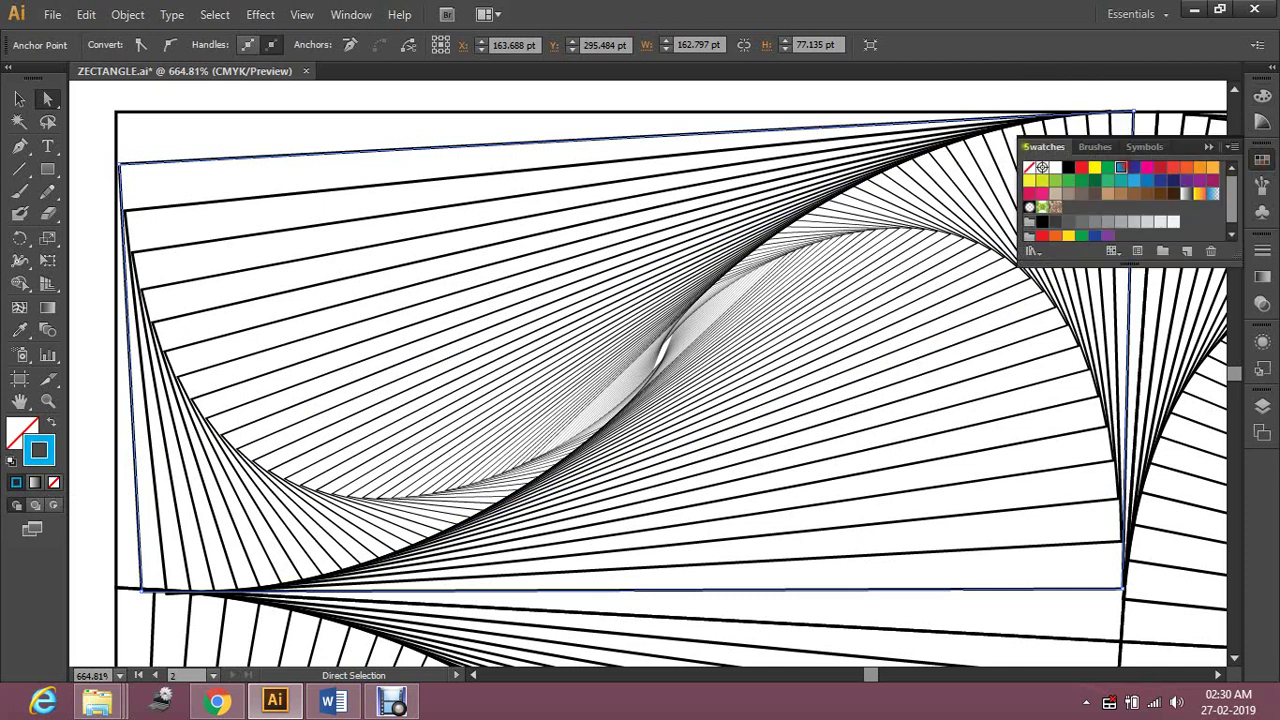
{"action": "left_click", "coordinate": [262, 112]}
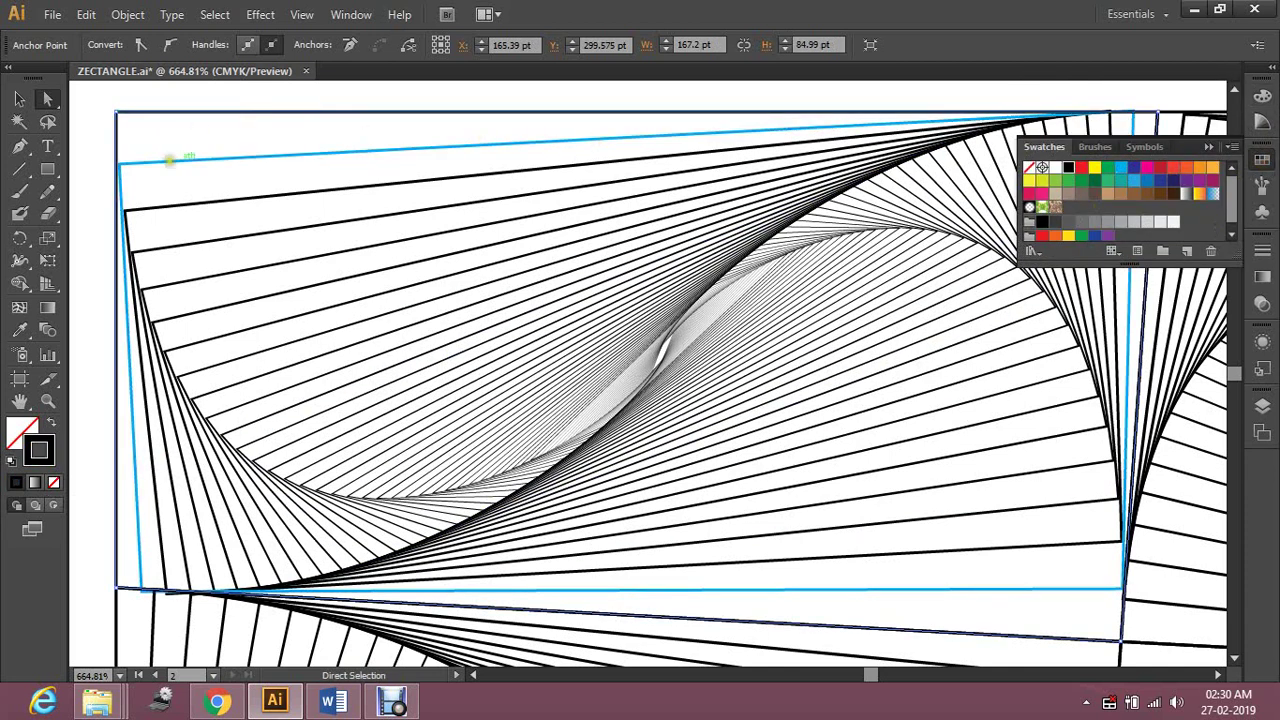
{"action": "left_click", "coordinate": [237, 234]}
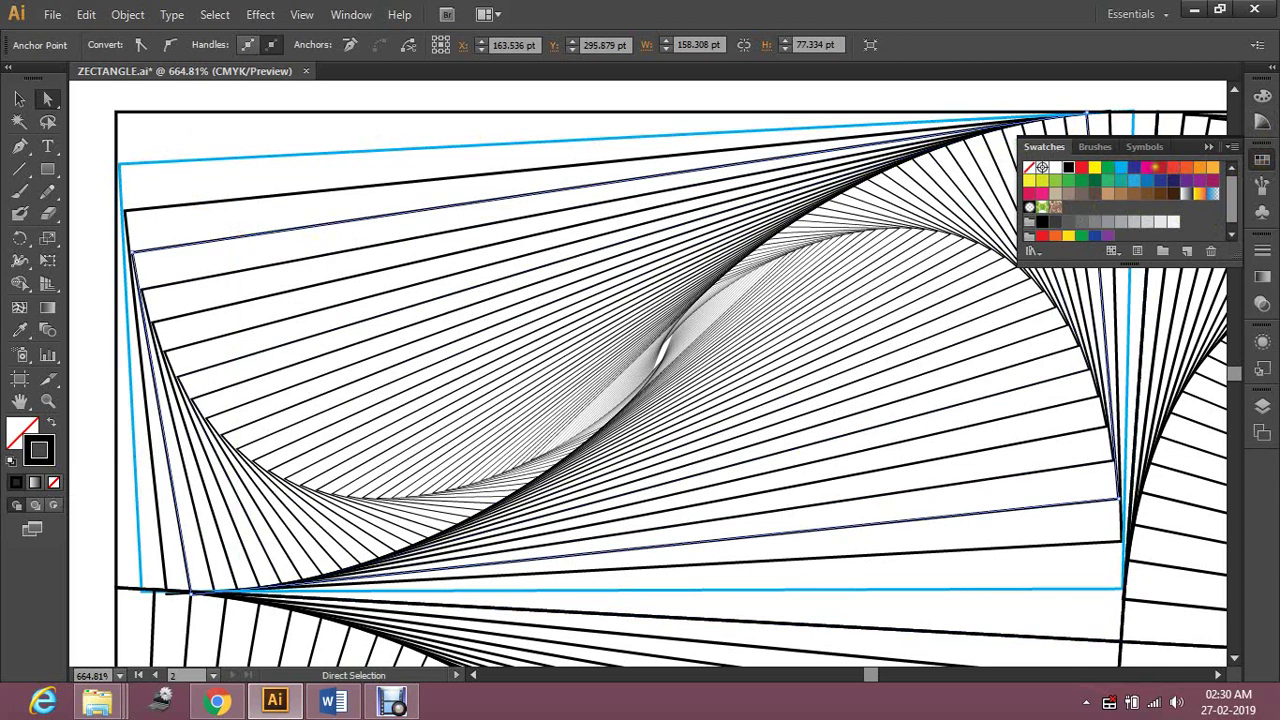
{"action": "left_click", "coordinate": [1159, 168]}
Colour further inner outlines purple and yellow, then close the Swatches panel
{"action": "left_click", "coordinate": [287, 289]}
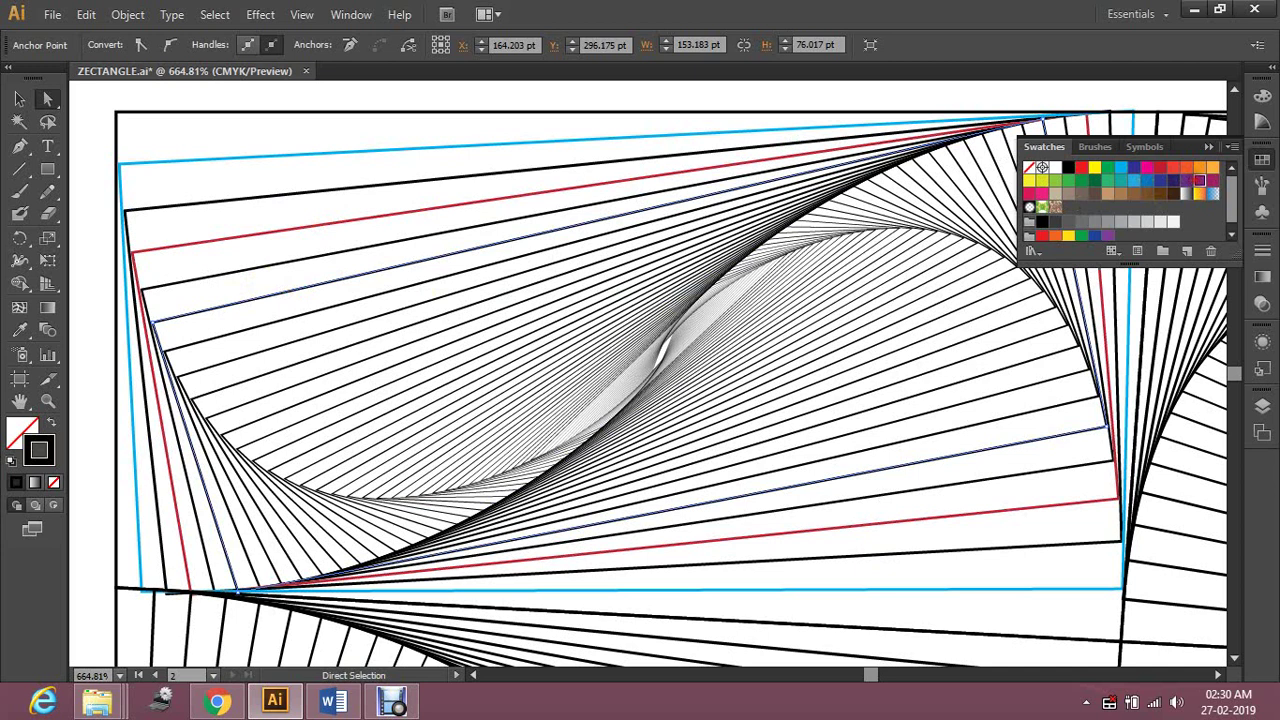
{"action": "left_click", "coordinate": [1199, 180]}
{"action": "left_click", "coordinate": [366, 286]}
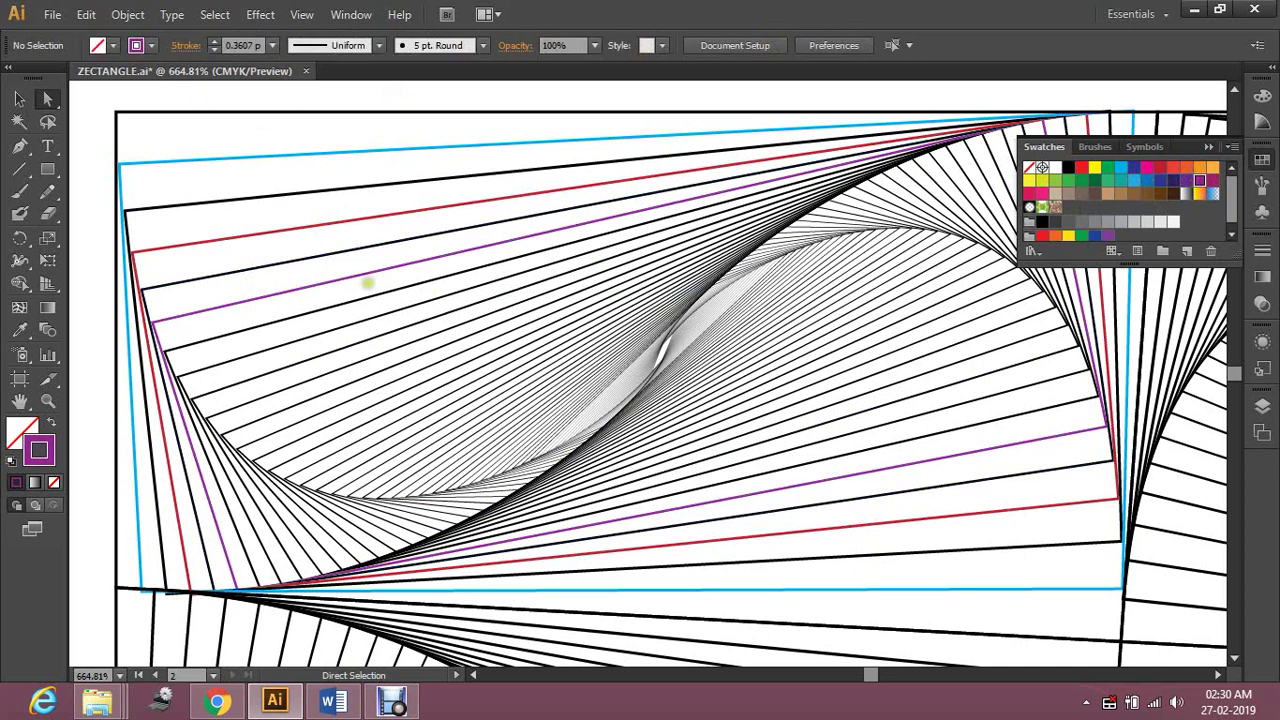
{"action": "left_click", "coordinate": [388, 313]}
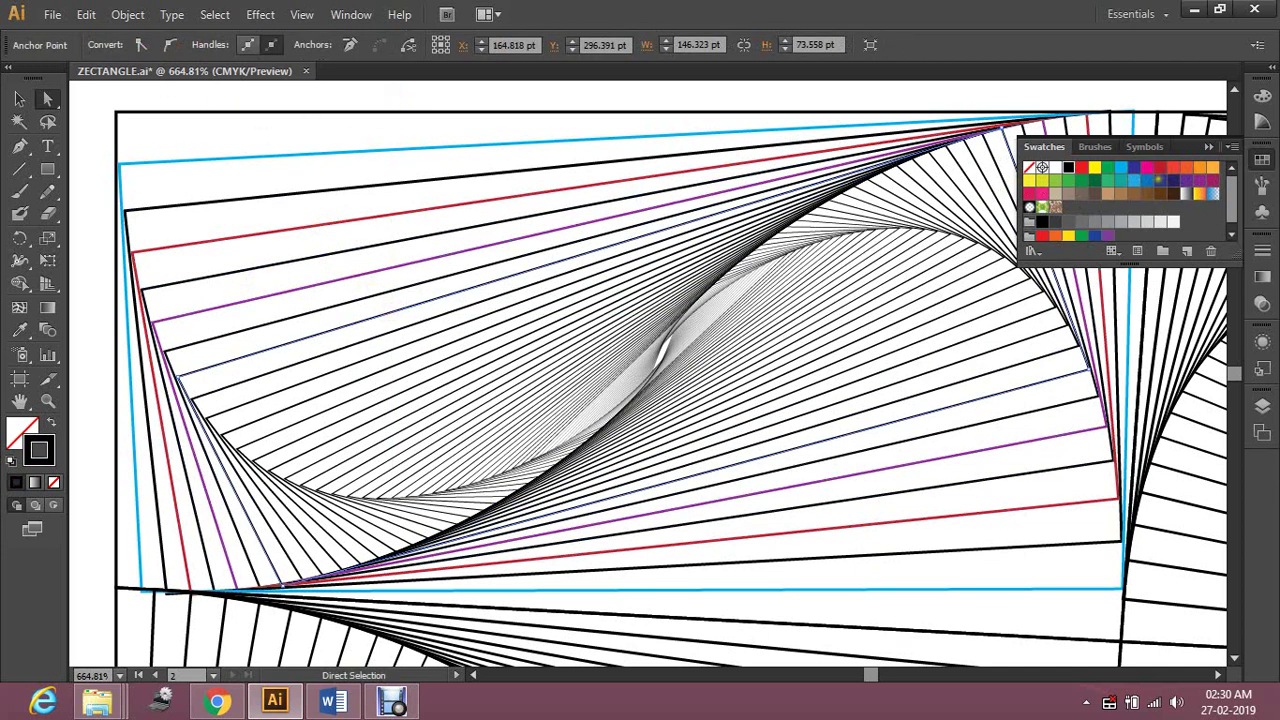
{"action": "left_click", "coordinate": [431, 334]}
{"action": "left_click", "coordinate": [436, 334]}
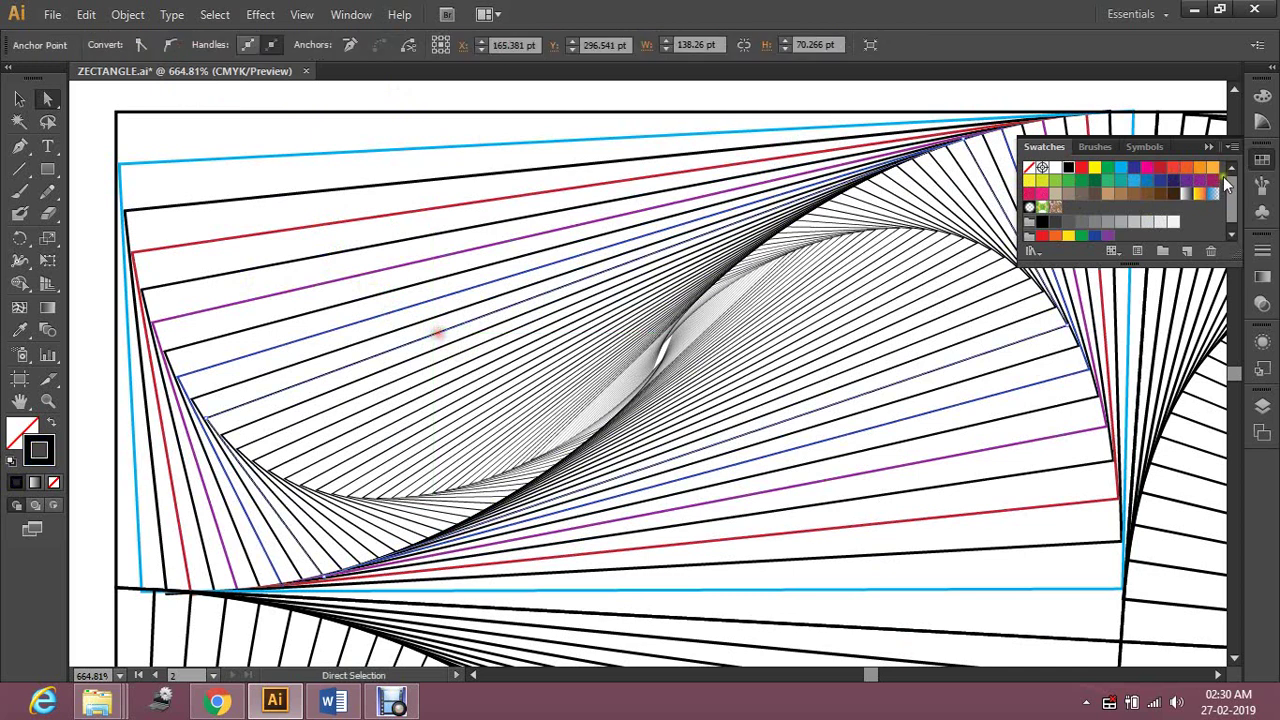
{"action": "left_click", "coordinate": [1094, 167]}
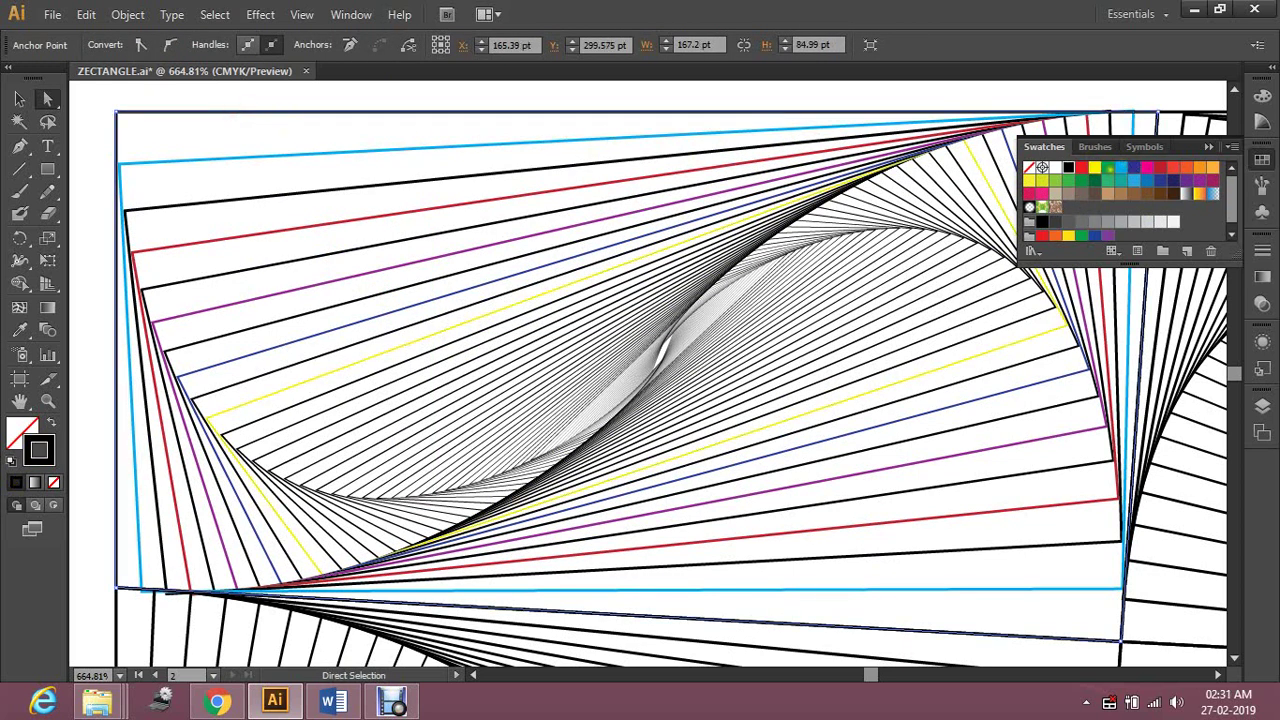
{"action": "left_click", "coordinate": [1096, 167]}
{"action": "left_click", "coordinate": [551, 98]}
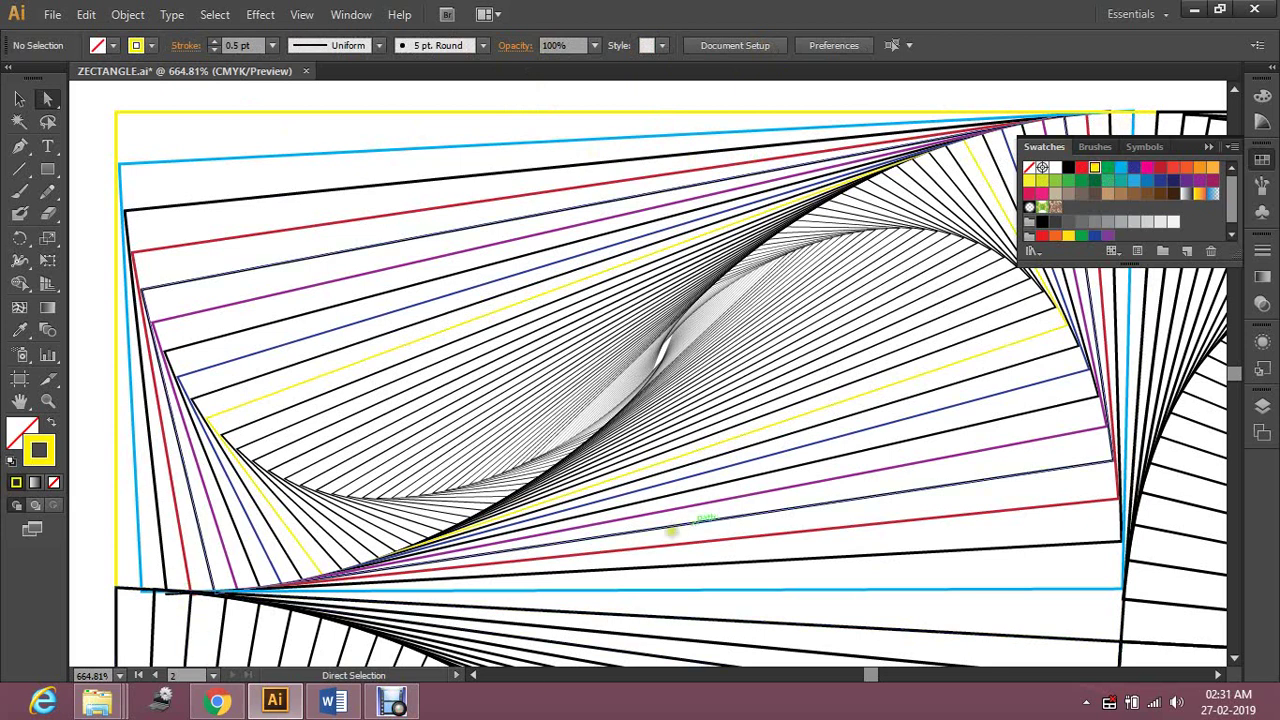
{"action": "scroll", "coordinate": [946, 457], "scroll_direction": "right", "scroll_amount": 1}
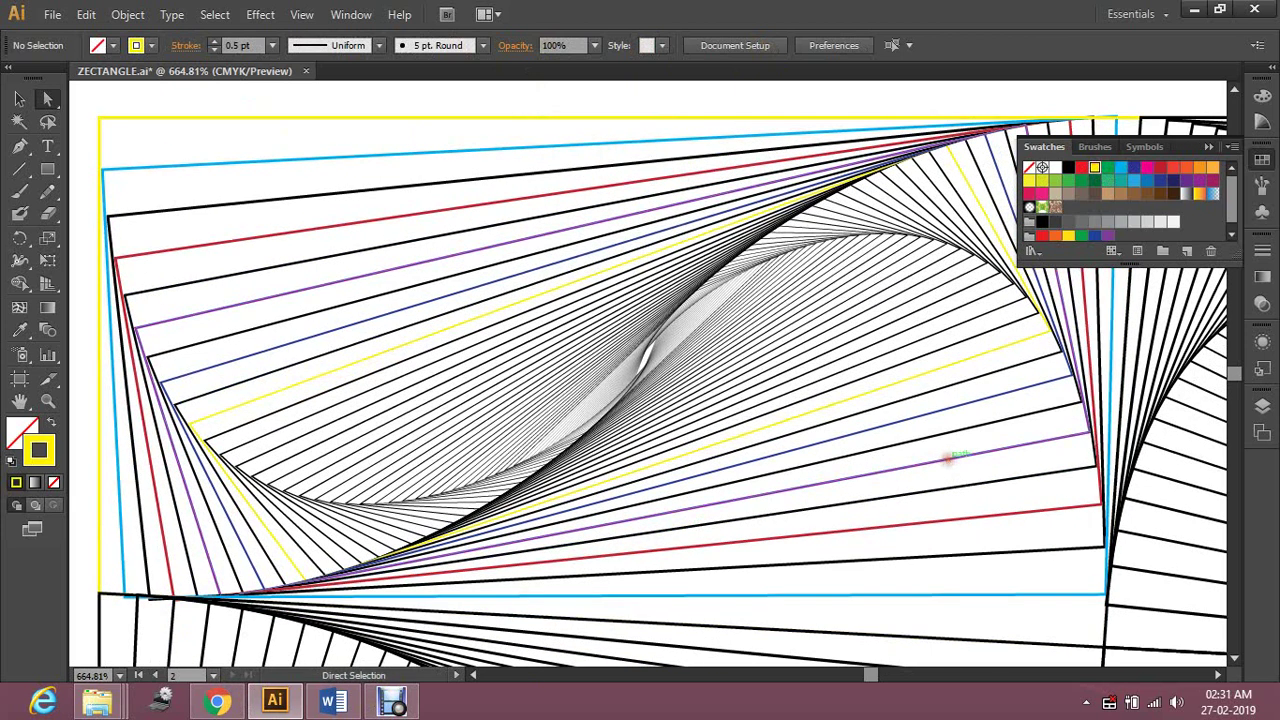
{"action": "left_click", "coordinate": [1213, 143]}
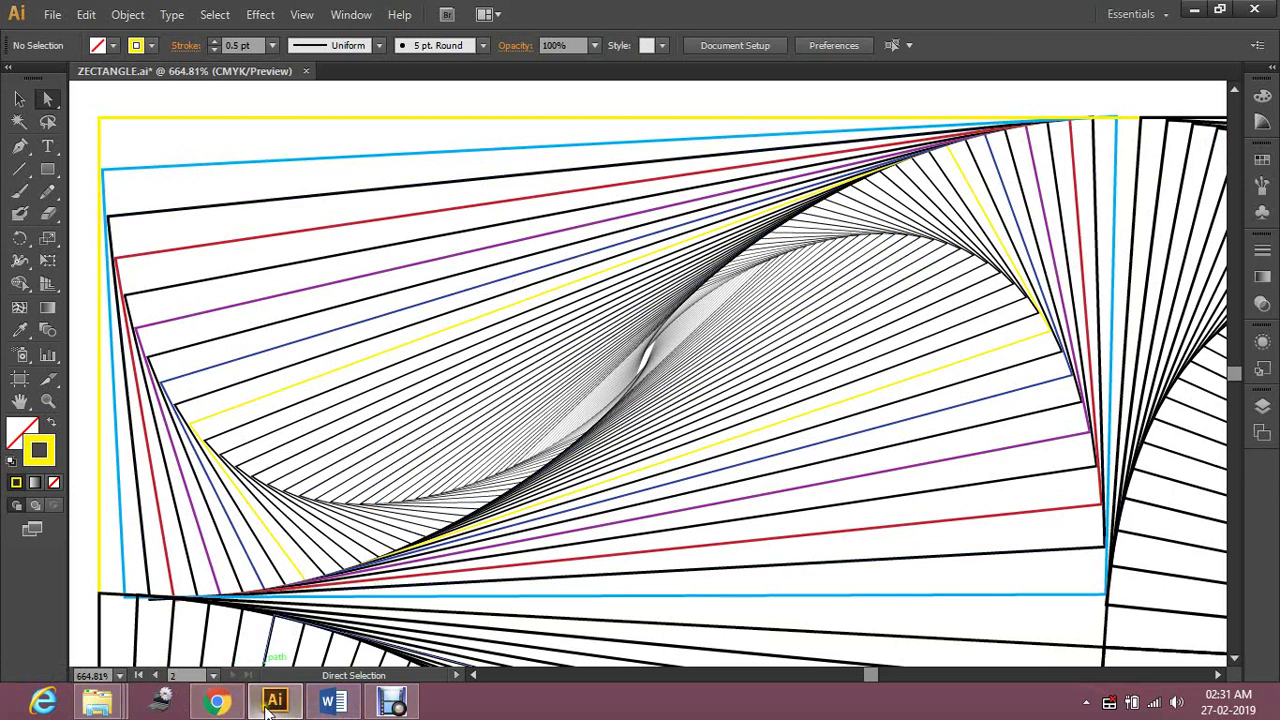
Switch to Chrome and scroll through the doodle artist's Instagram posts and back up
{"action": "left_click", "coordinate": [217, 702]}
{"action": "scroll", "coordinate": [730, 232], "scroll_direction": "up", "scroll_amount": 4}
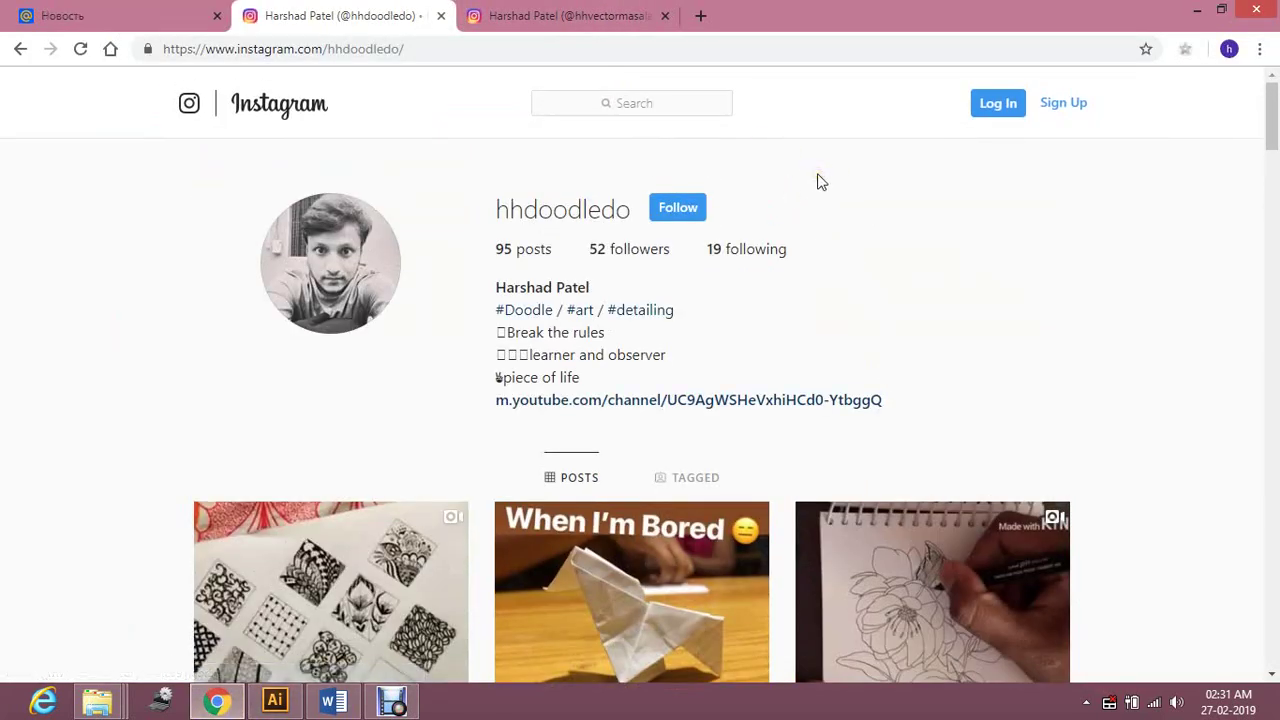
{"action": "scroll", "coordinate": [840, 270], "scroll_direction": "down", "scroll_amount": 2}
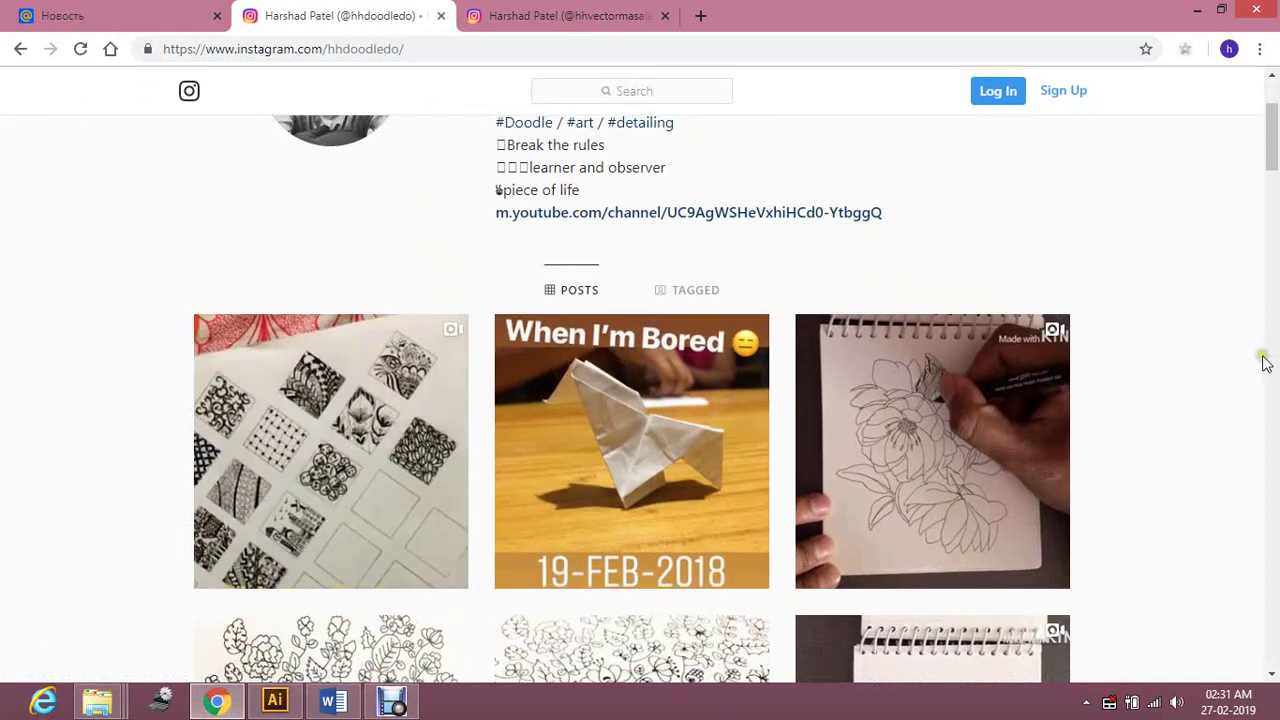
{"action": "scroll", "coordinate": [1200, 365], "scroll_direction": "down", "scroll_amount": 4}
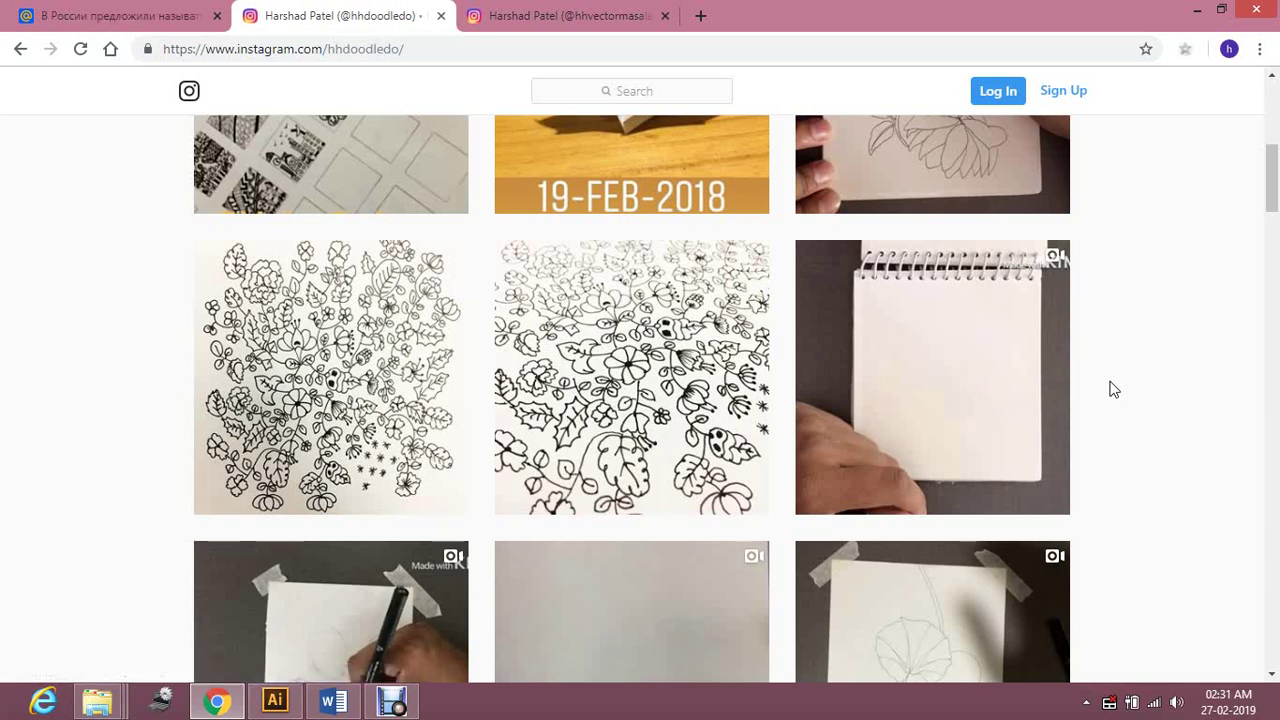
{"action": "scroll", "coordinate": [1000, 390], "scroll_direction": "up", "scroll_amount": 5}
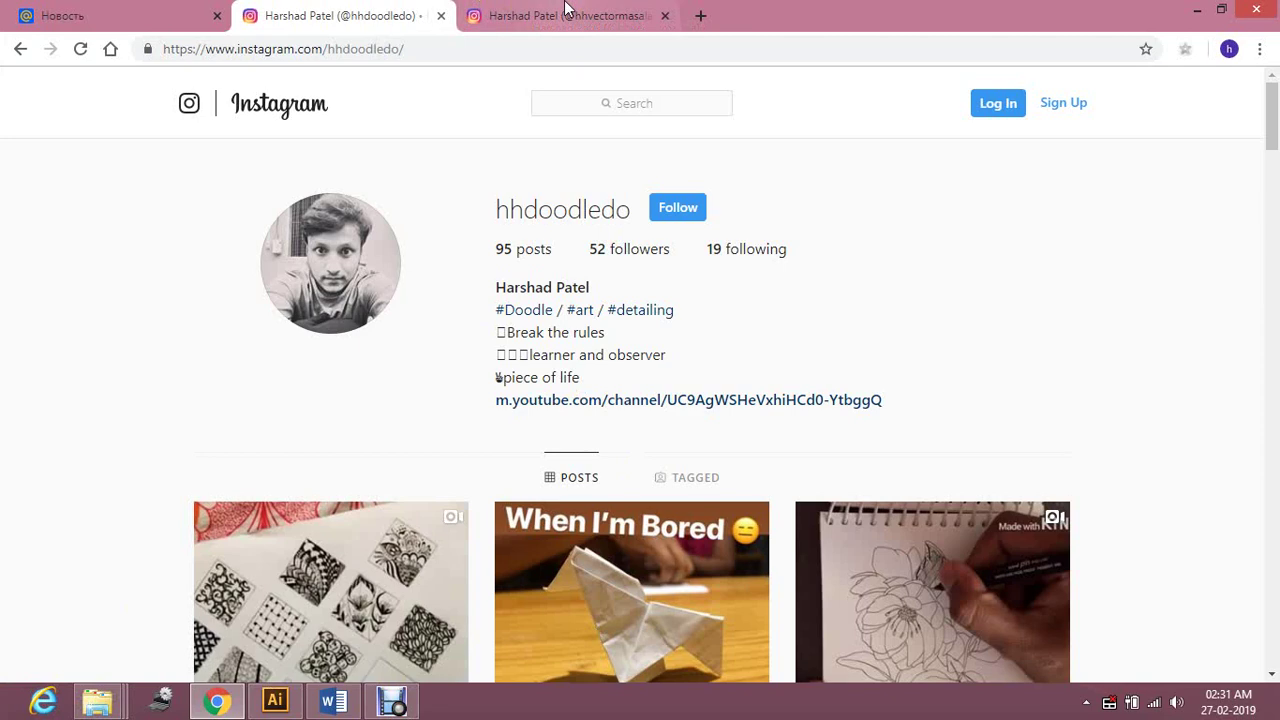
Switch to the third tab and scroll the vector-art profile down to its string-art post
{"action": "left_click", "coordinate": [563, 18]}
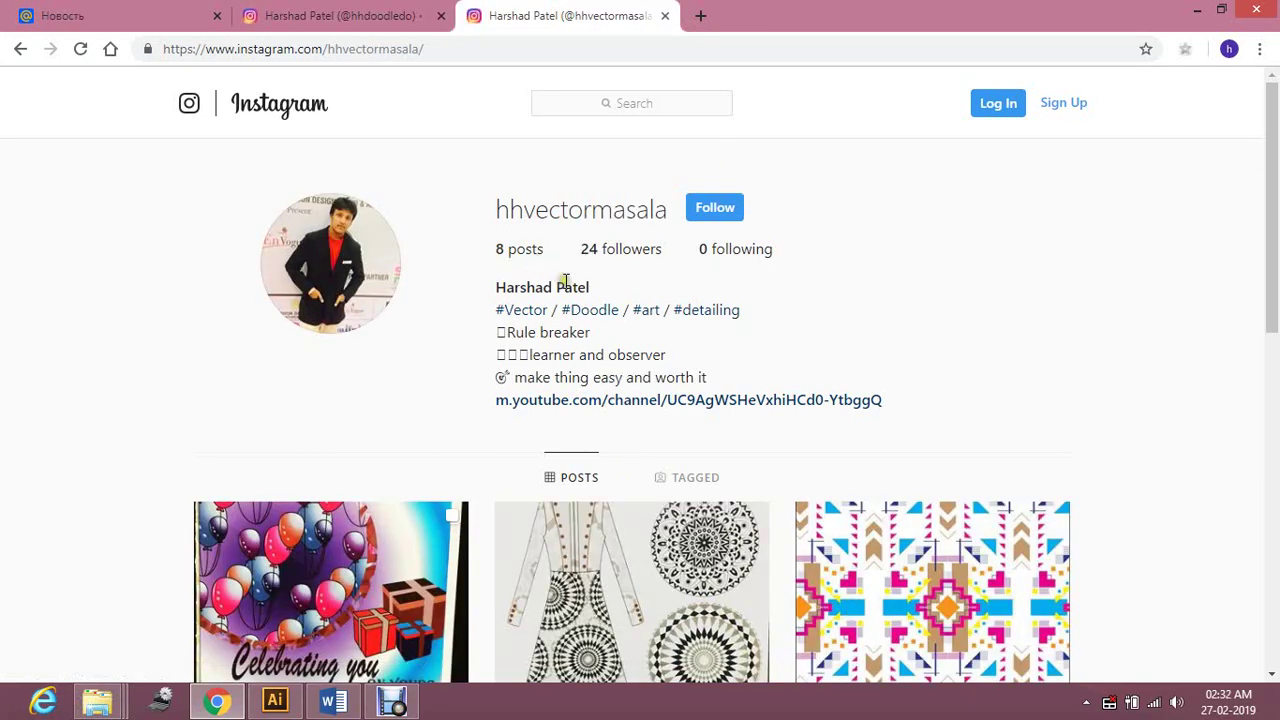
{"action": "scroll", "coordinate": [630, 282], "scroll_direction": "down", "scroll_amount": 2}
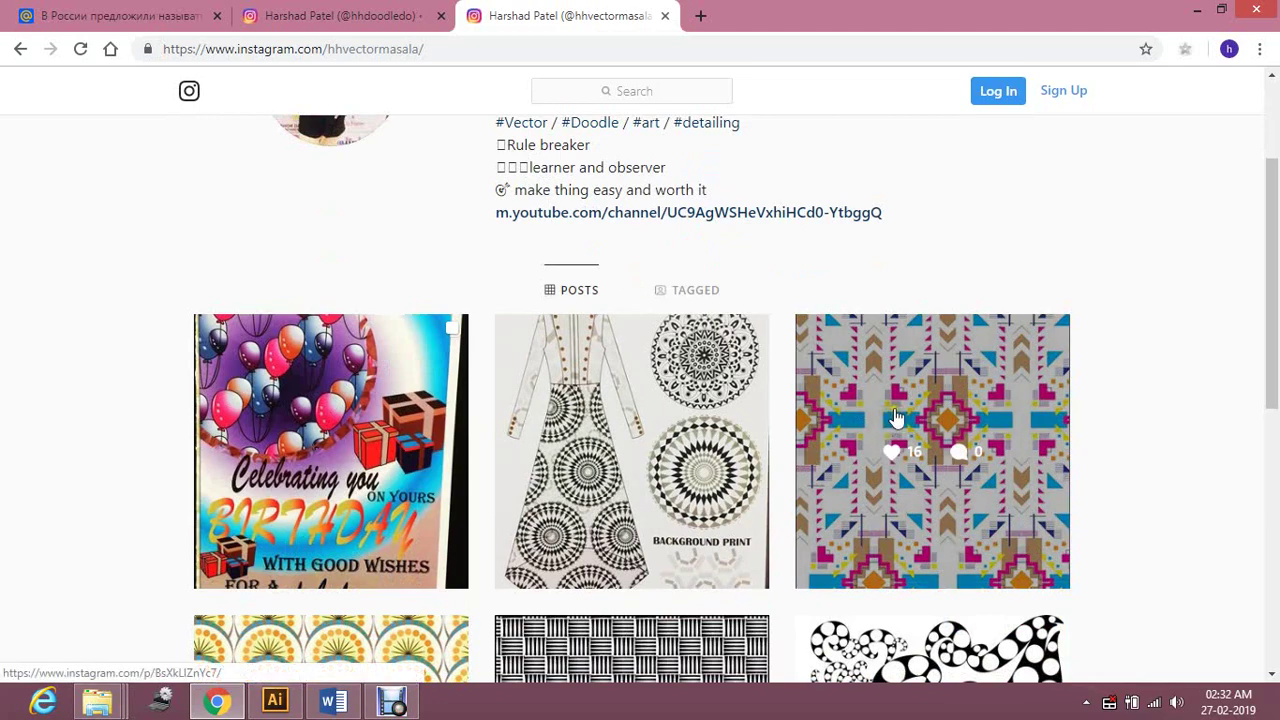
{"action": "scroll", "coordinate": [1268, 408], "scroll_direction": "down", "scroll_amount": 2}
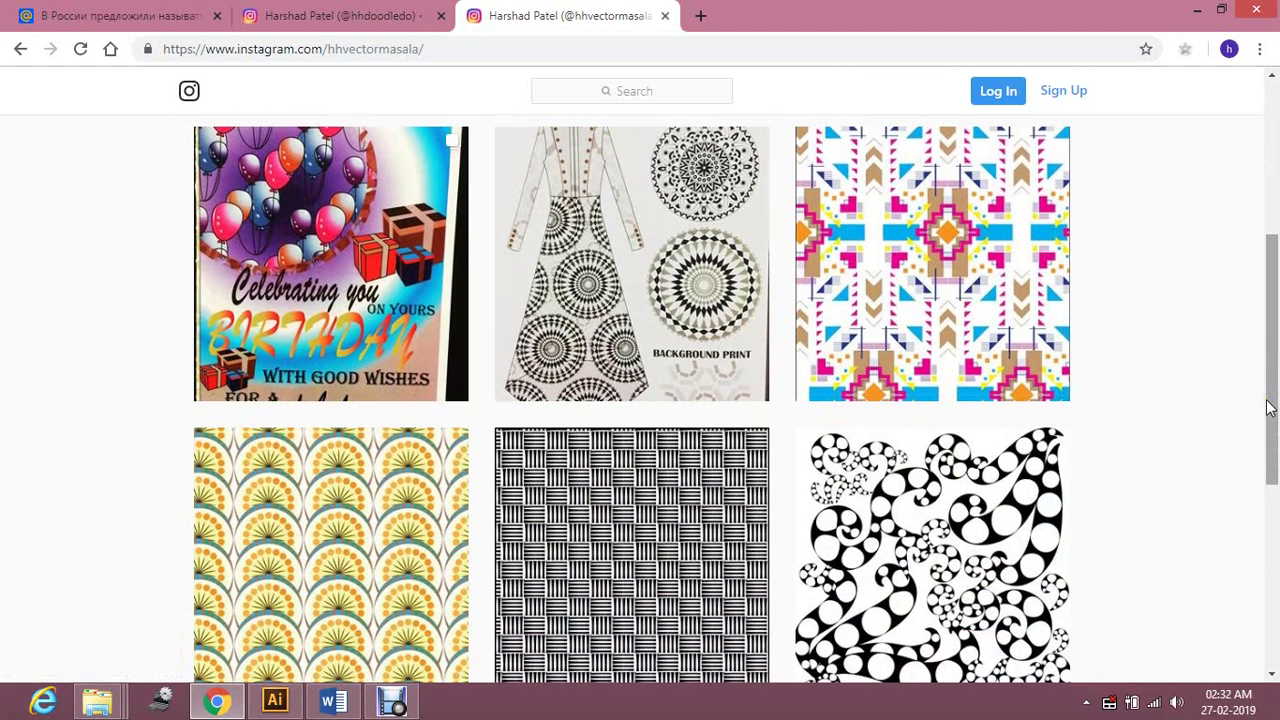
{"action": "scroll", "coordinate": [1211, 408], "scroll_direction": "up", "scroll_amount": 1}
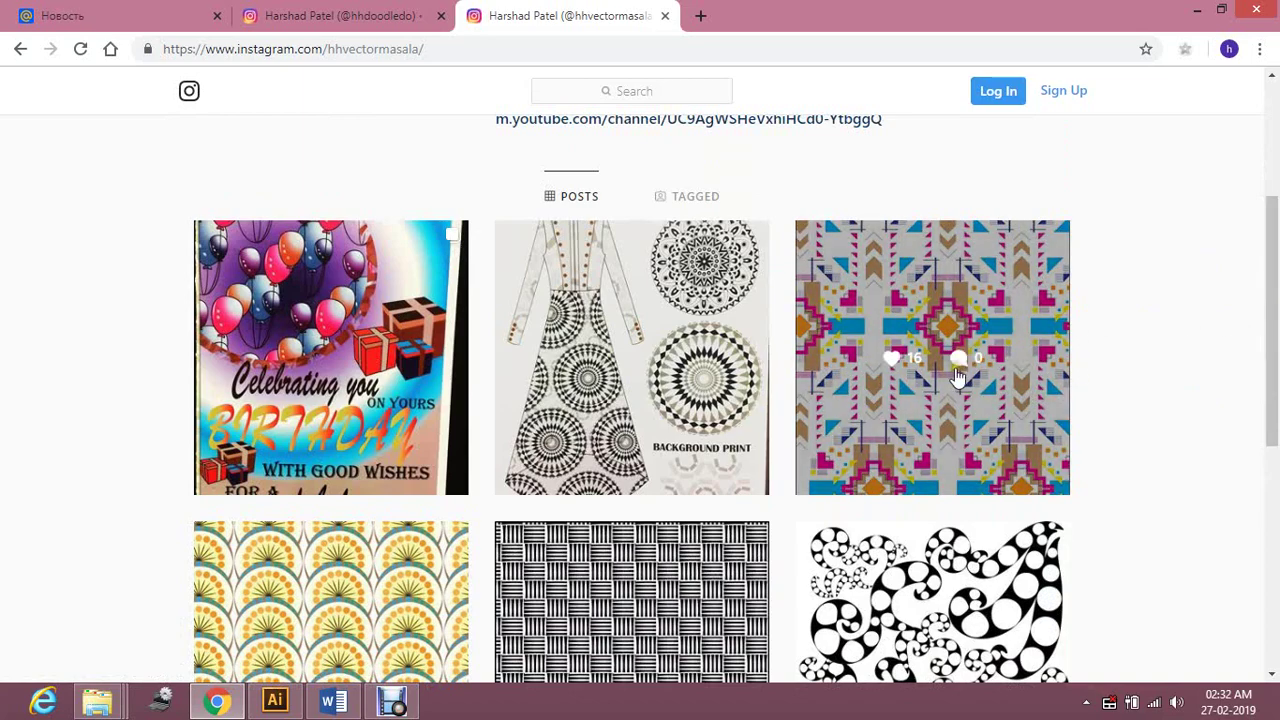
{"action": "scroll", "coordinate": [1155, 443], "scroll_direction": "down", "scroll_amount": 1}
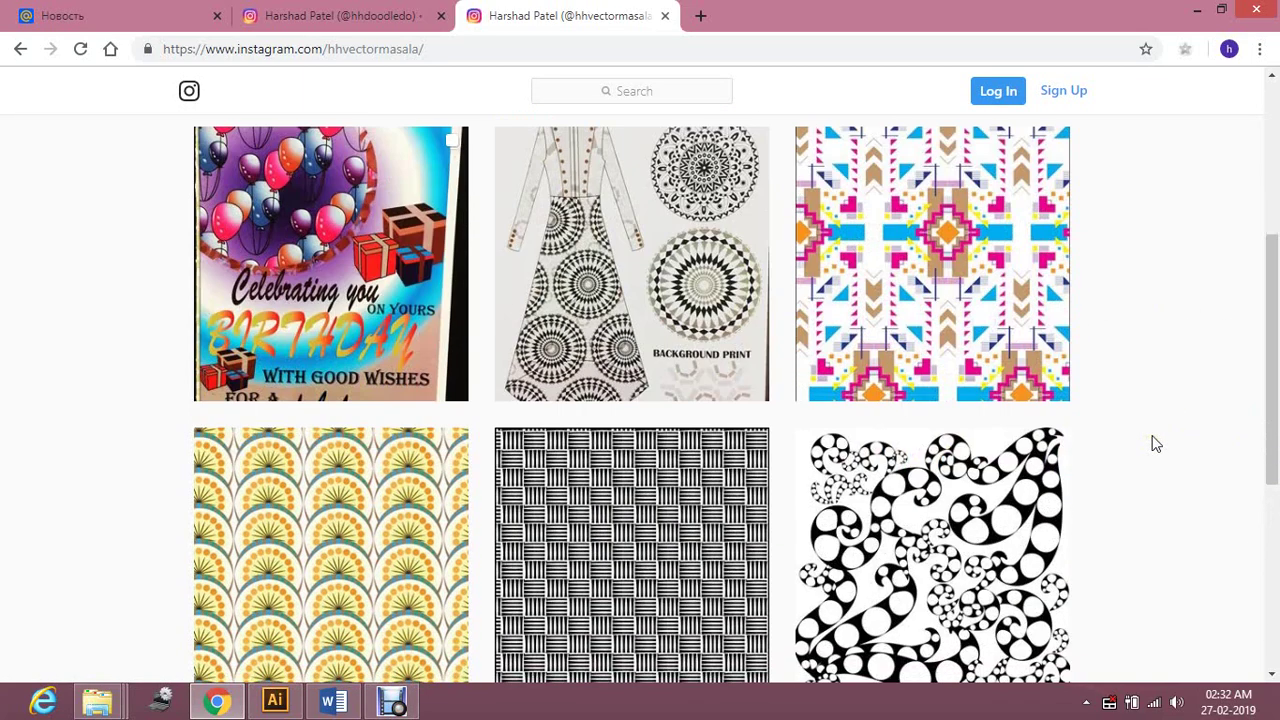
{"action": "scroll", "coordinate": [1240, 305], "scroll_direction": "down", "scroll_amount": 3}
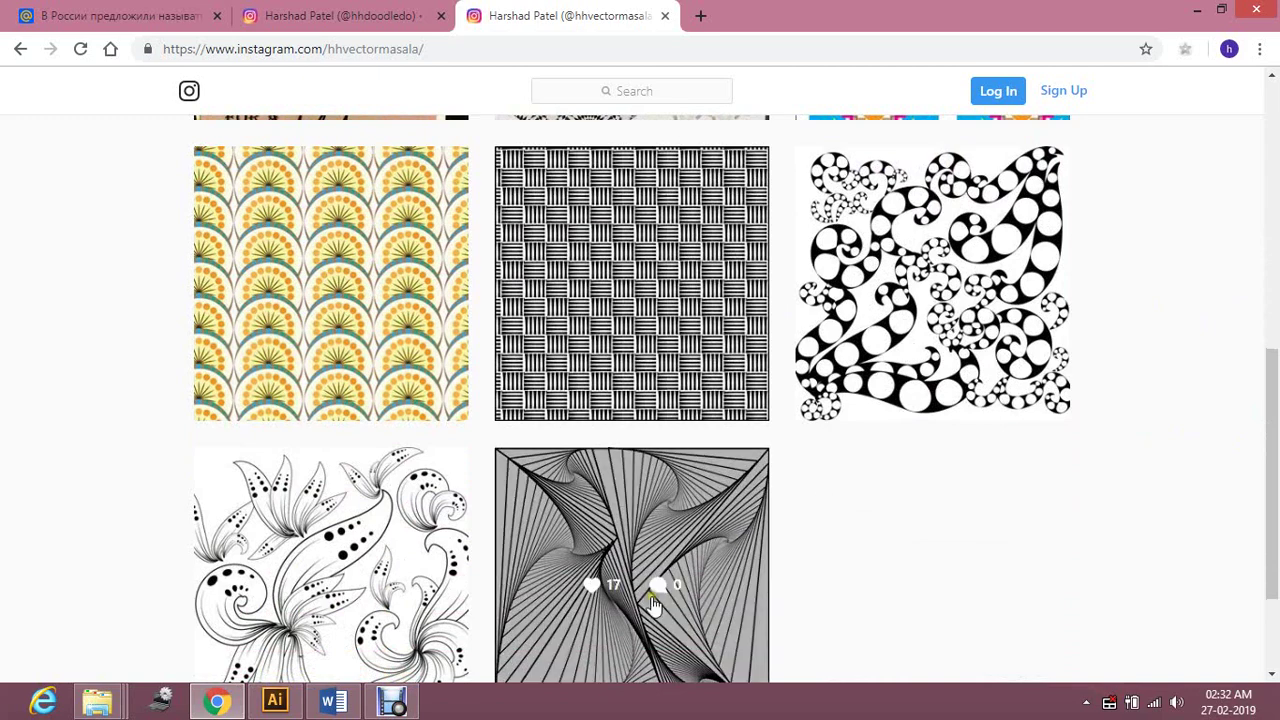
{"action": "scroll", "coordinate": [936, 511], "scroll_direction": "down", "scroll_amount": 1}
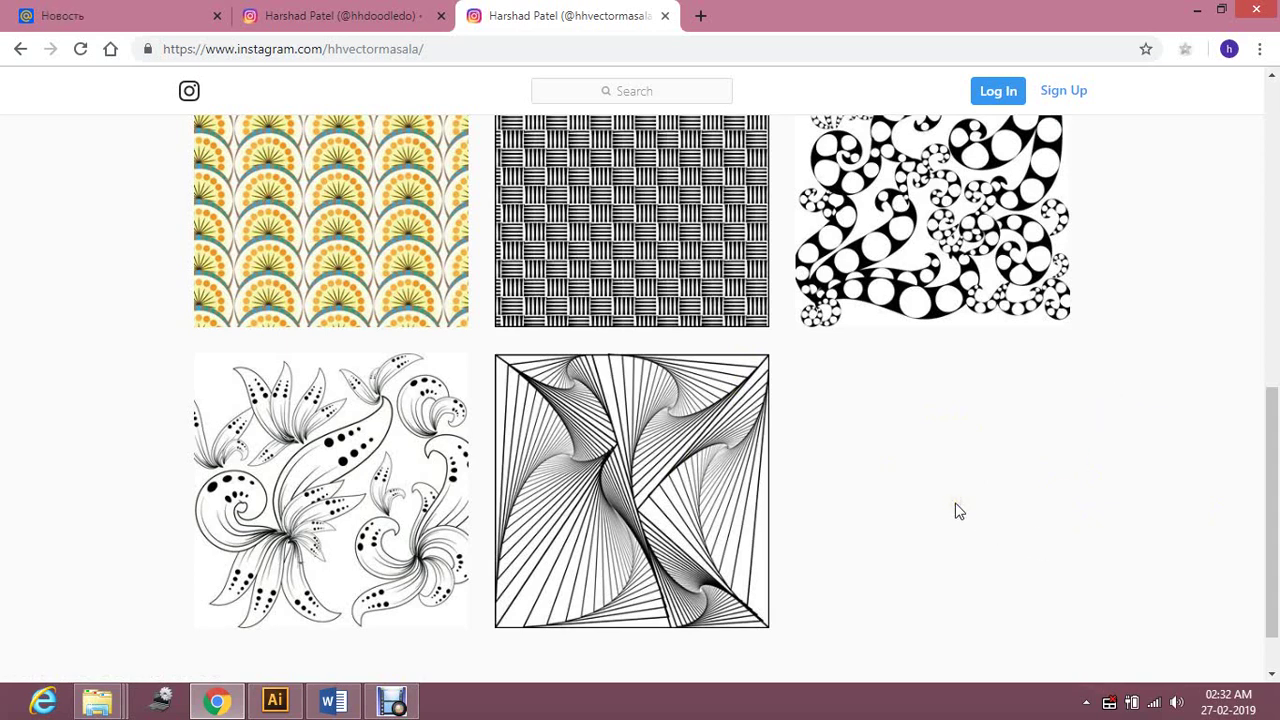
Return to Illustrator and pan to frame the title and advanced session artboards with the tile grid
{"action": "left_click", "coordinate": [278, 703]}
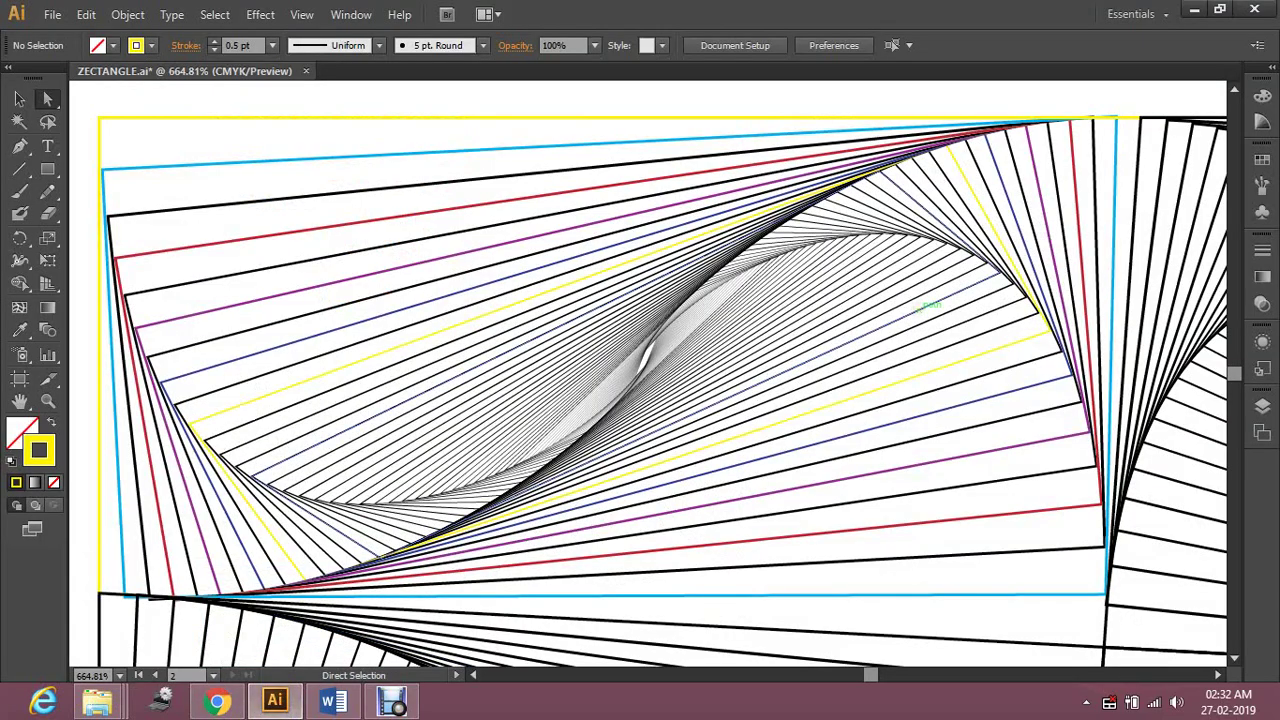
{"action": "scroll", "coordinate": [919, 309], "scroll_direction": "down", "scroll_amount": 3}
{"action": "scroll", "coordinate": [919, 309], "scroll_direction": "down", "scroll_amount": 3}
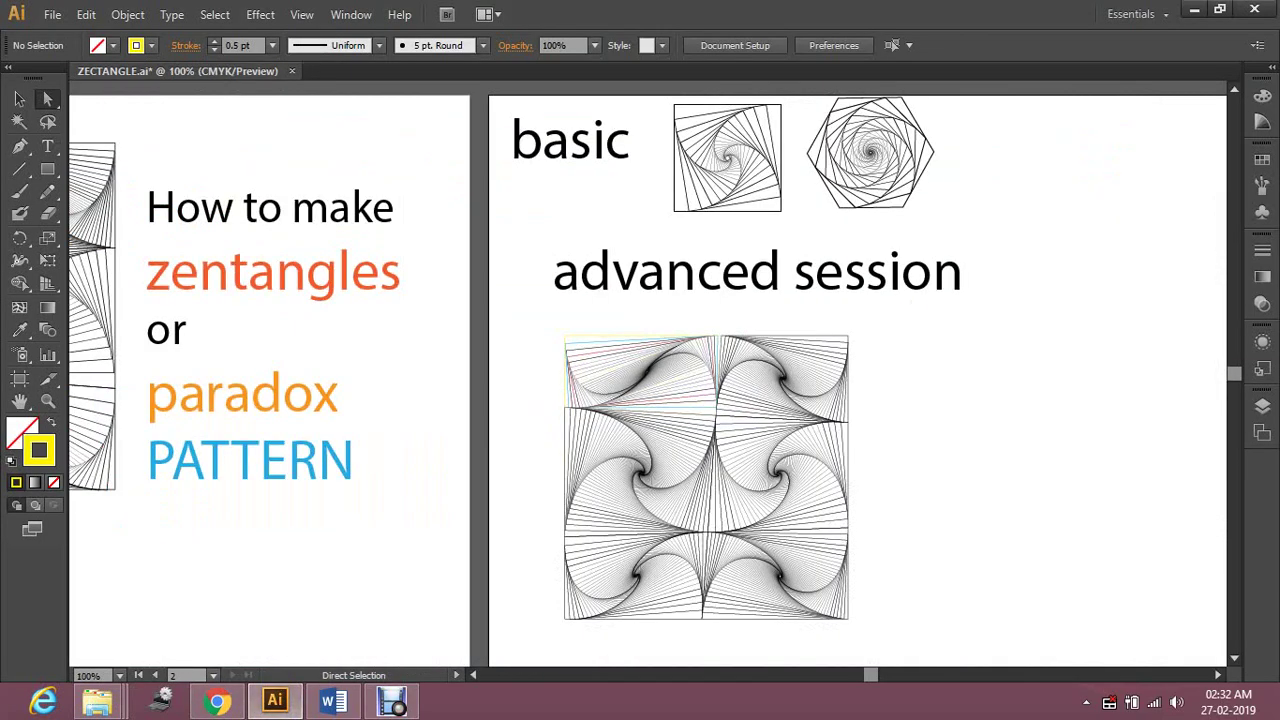
{"action": "scroll", "coordinate": [775, 385], "scroll_direction": "up", "scroll_amount": 1}
{"action": "left_click_drag", "start_coordinate": [772, 385], "coordinate": [757, 408]}
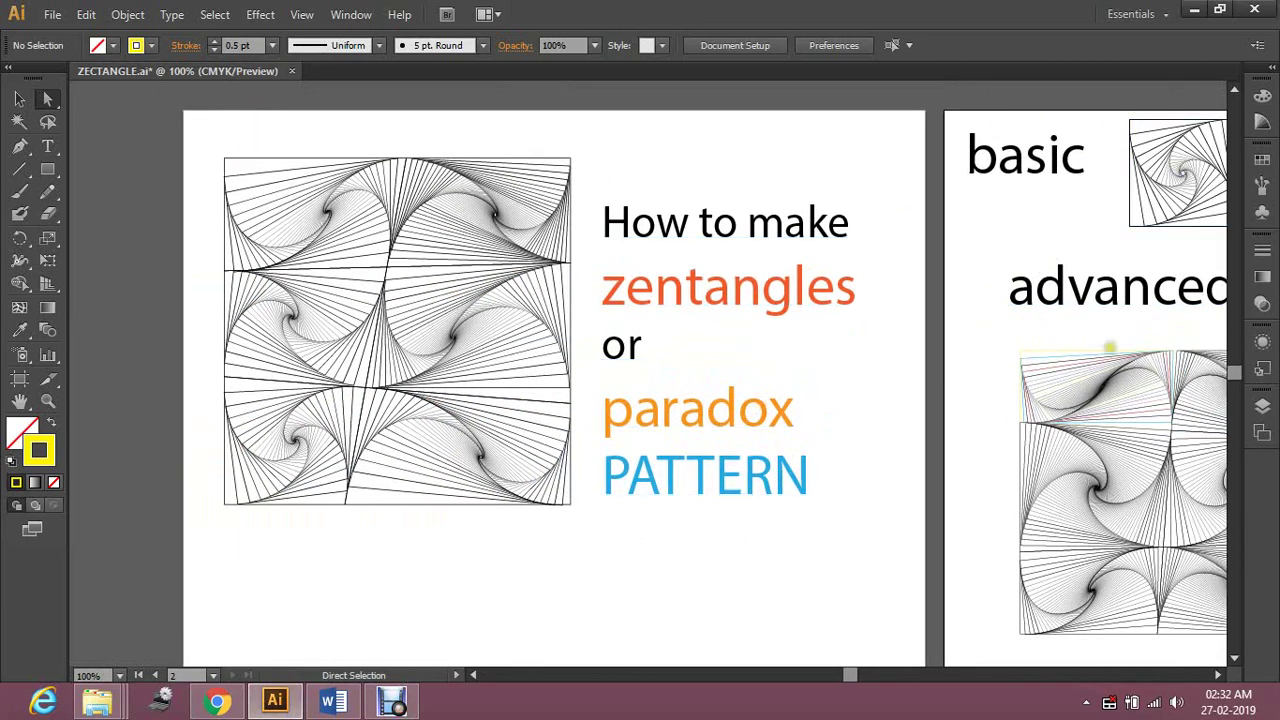
{"action": "left_click_drag", "start_coordinate": [1110, 347], "coordinate": [766, 371]}
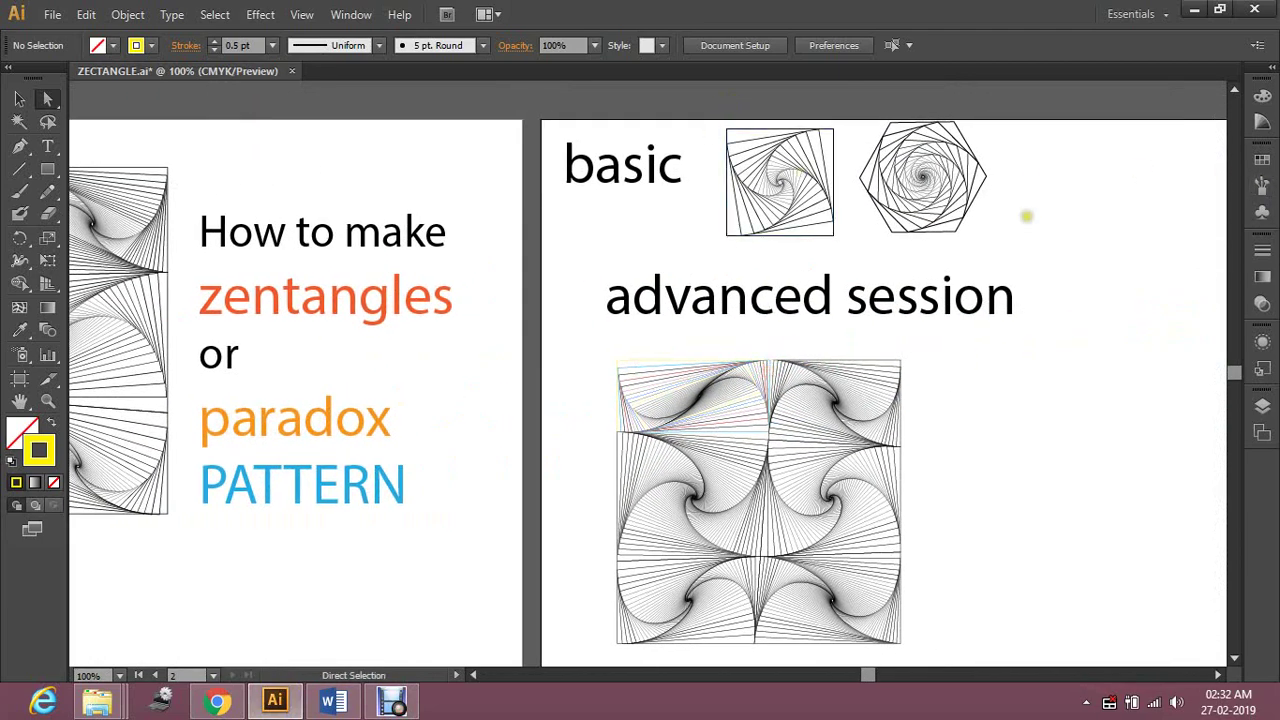
{"action": "left_click_drag", "start_coordinate": [979, 459], "coordinate": [989, 379]}
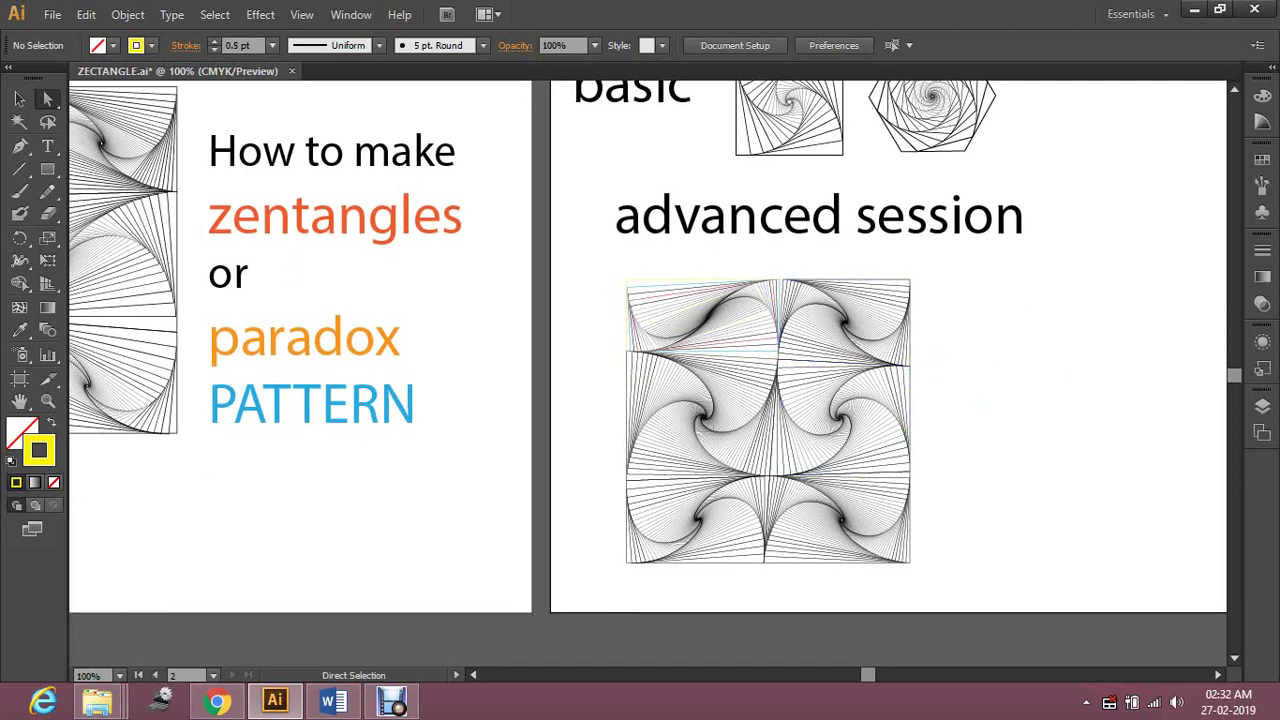
Type the outro 'like comment and smash that BELL icon thank U' over several lines beside the tile grid
{"action": "type", "text": "t"}
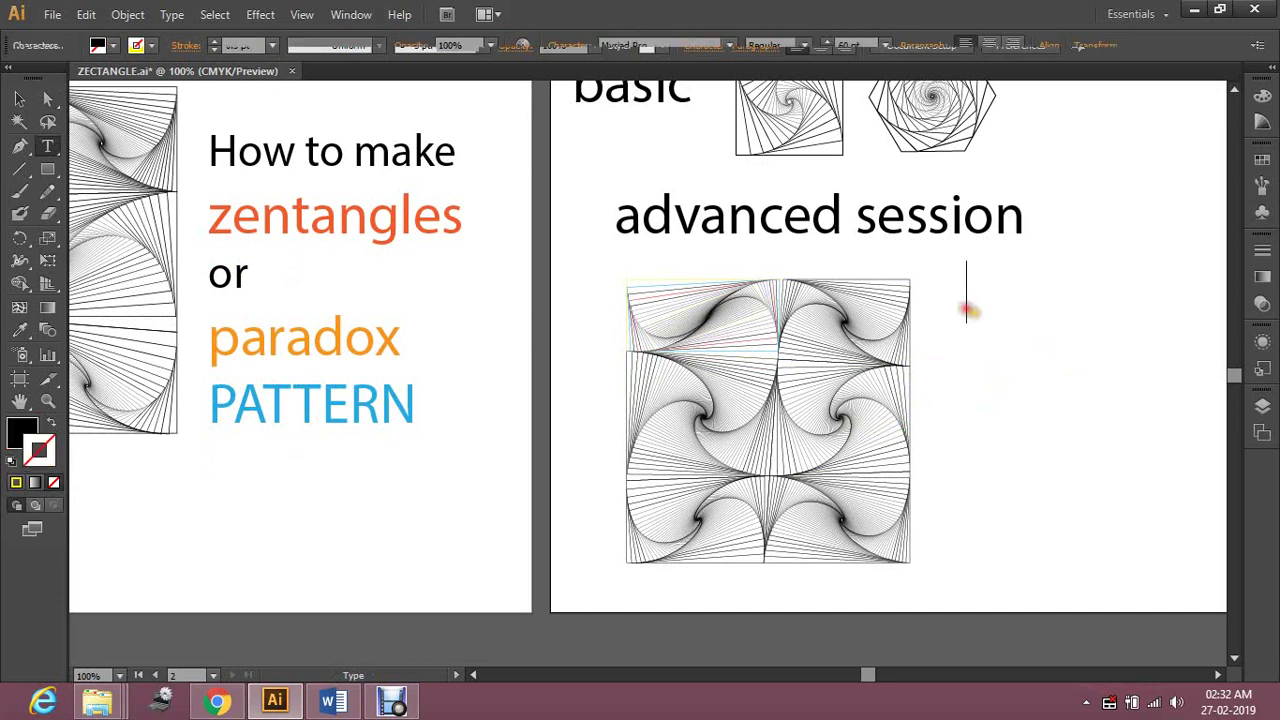
{"action": "type", "text": "like"}
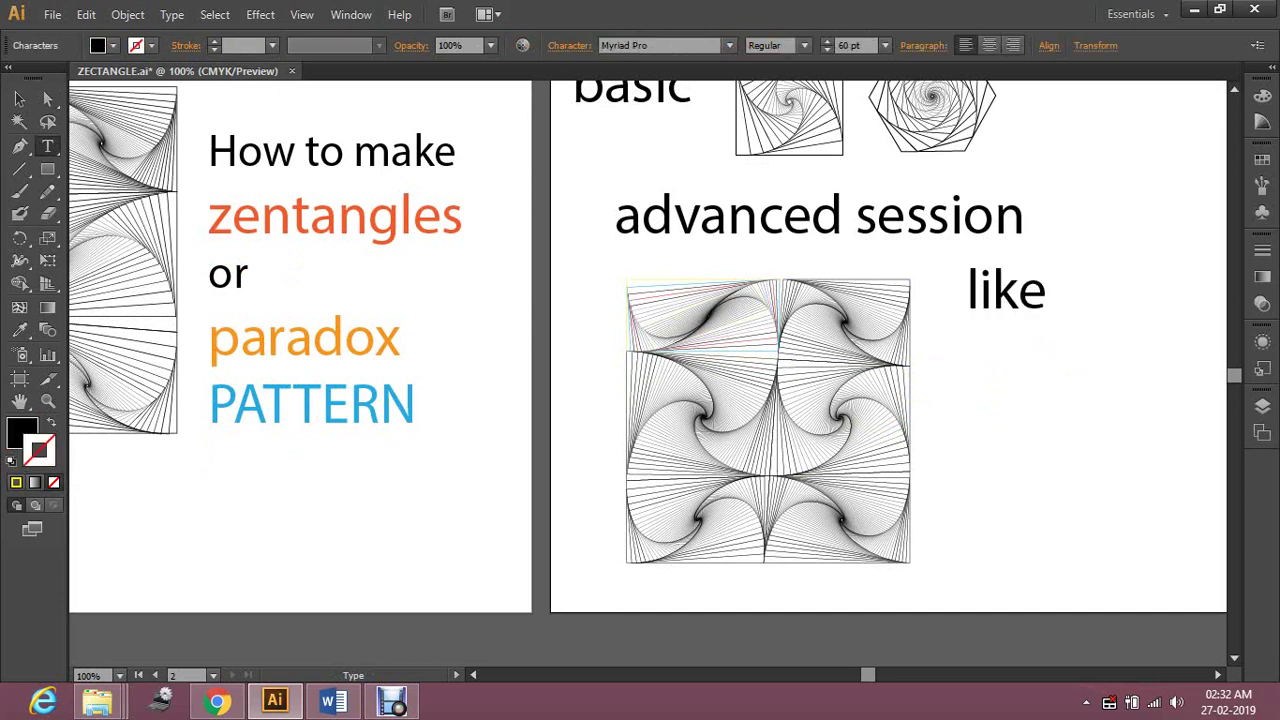
{"action": "type", "text": "comm"}
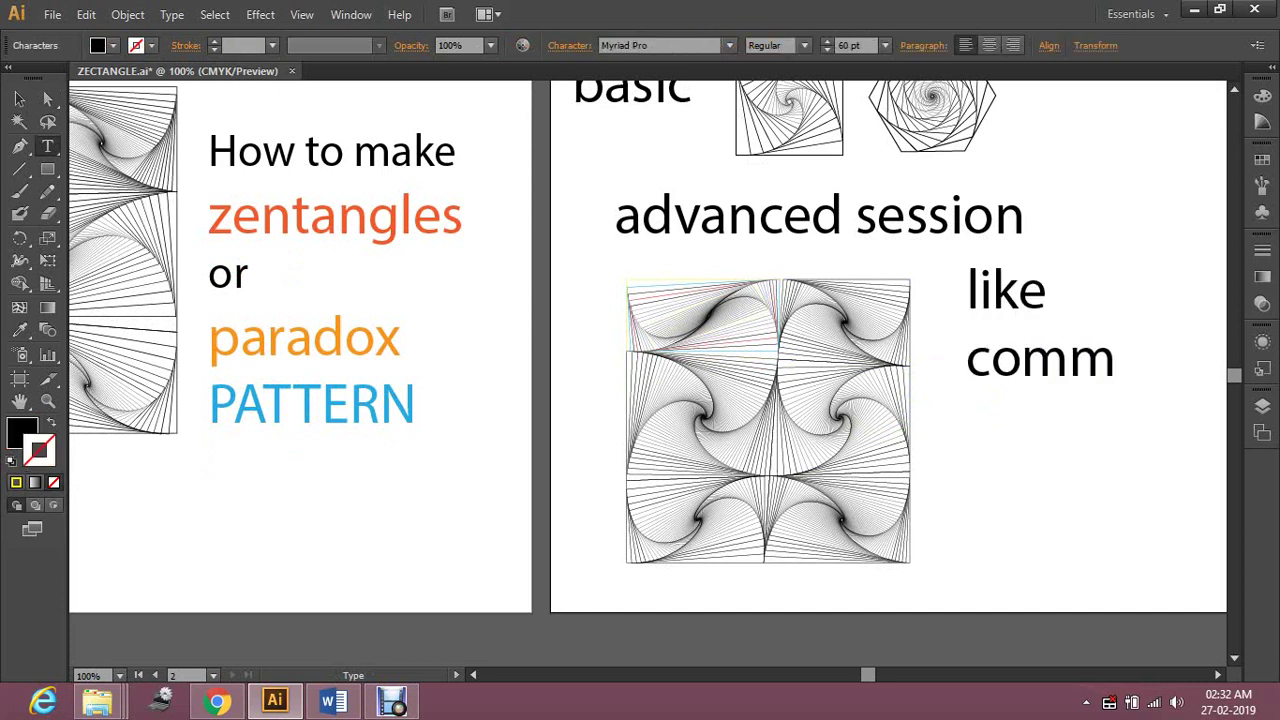
{"action": "type", "text": "ent and"}
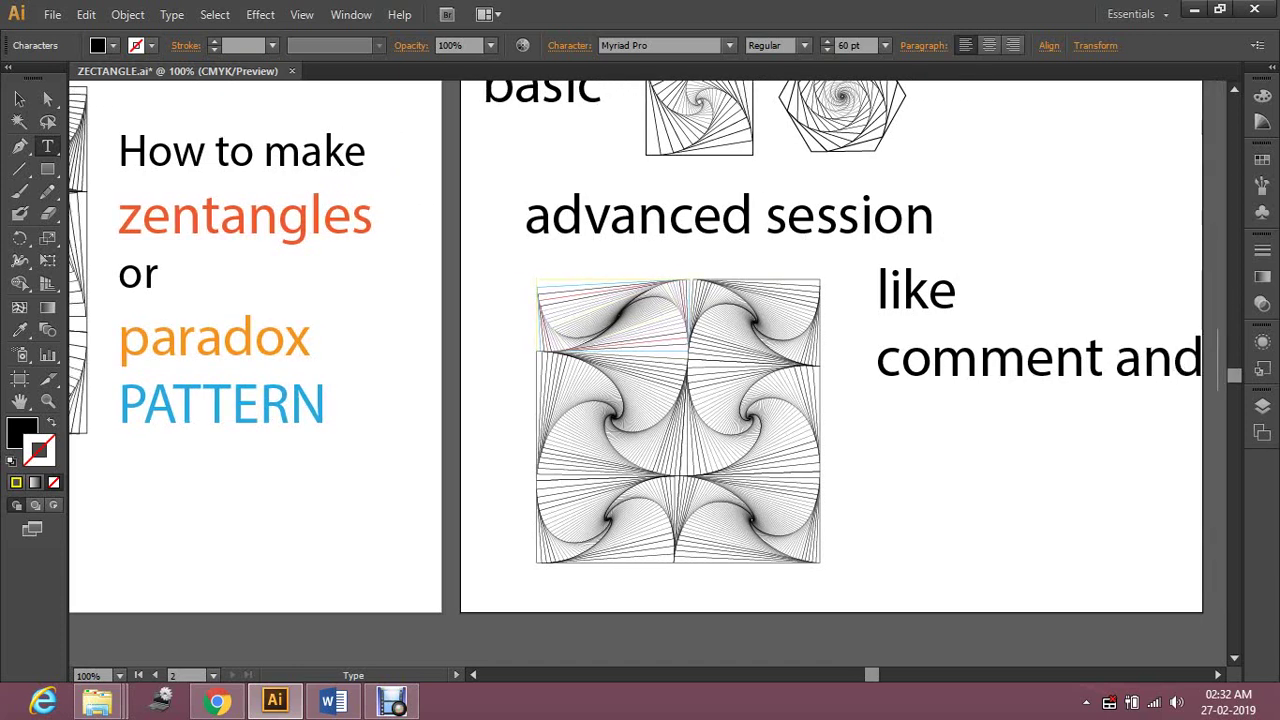
{"action": "type", "text": "smas"}
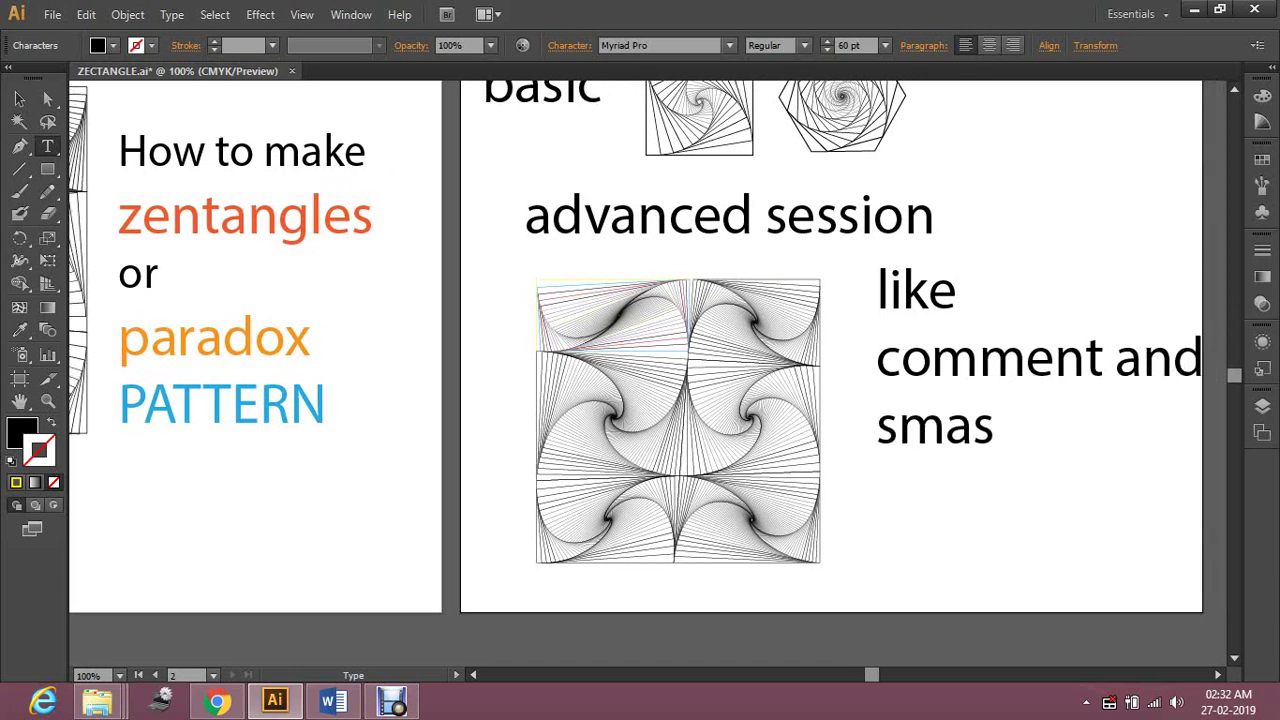
{"action": "type", "text": "h thatr"}
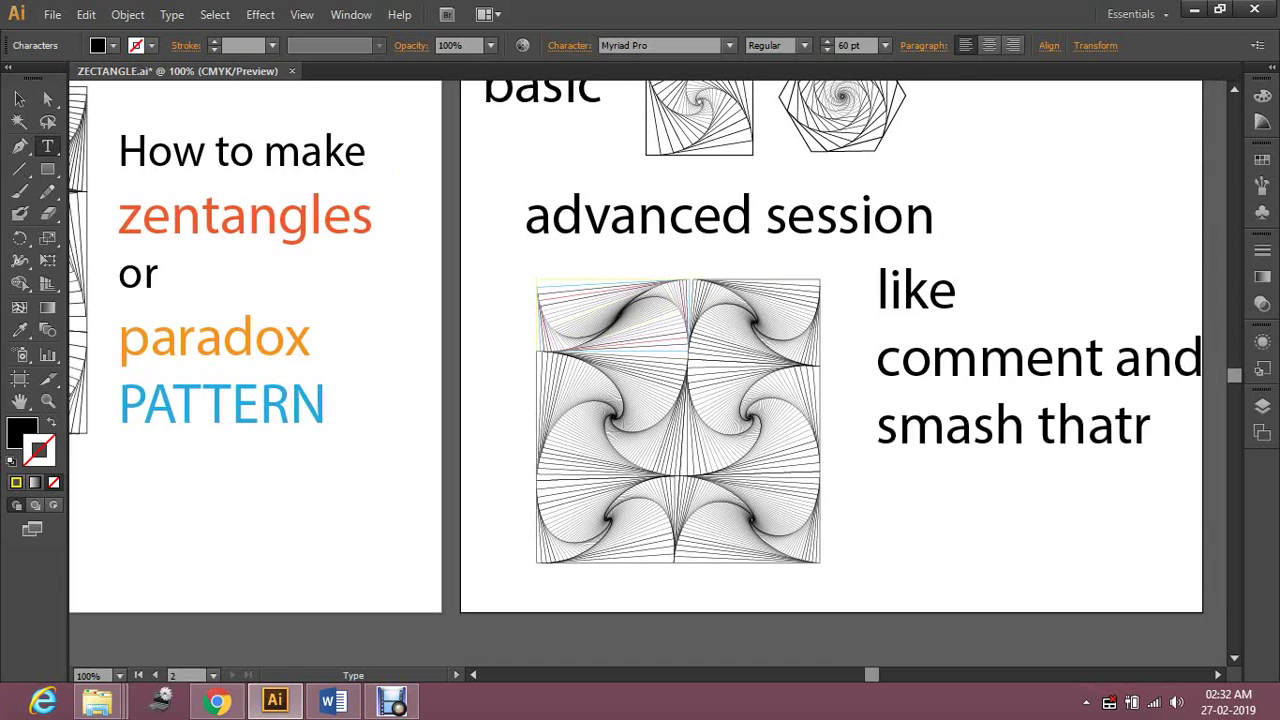
{"action": "type", "text": "B"}
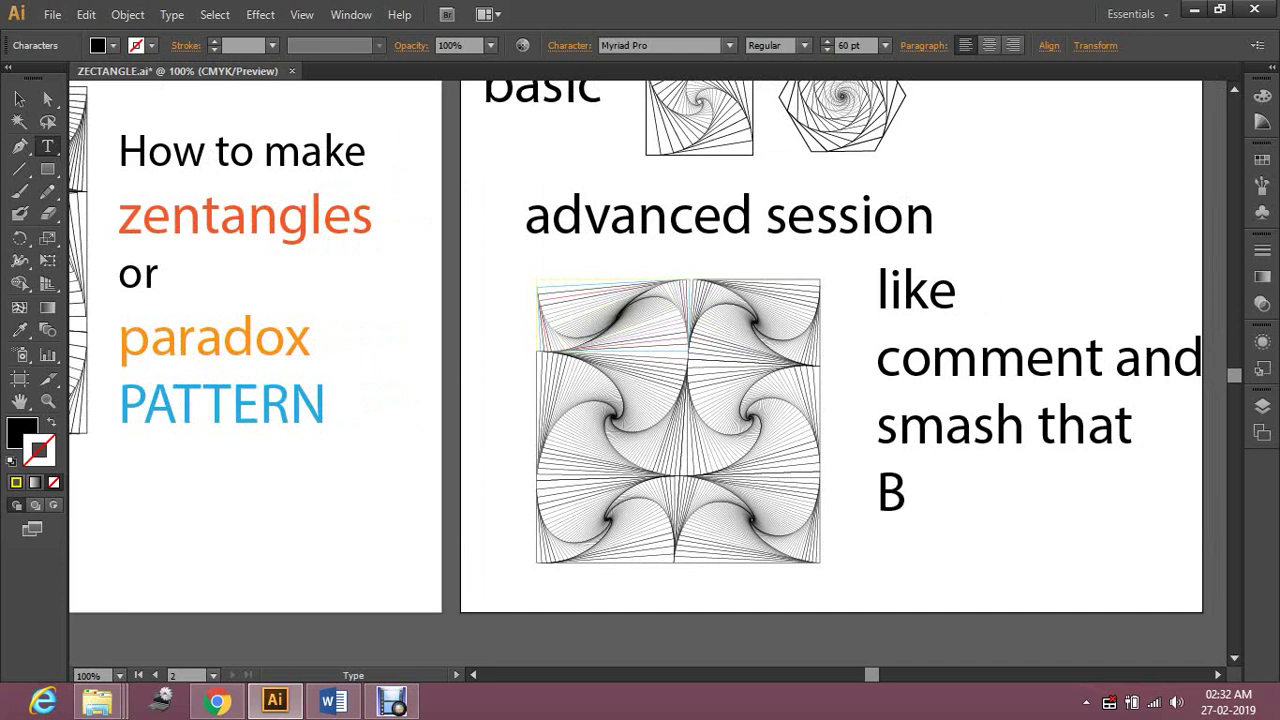
{"action": "type", "text": "ELL ic"}
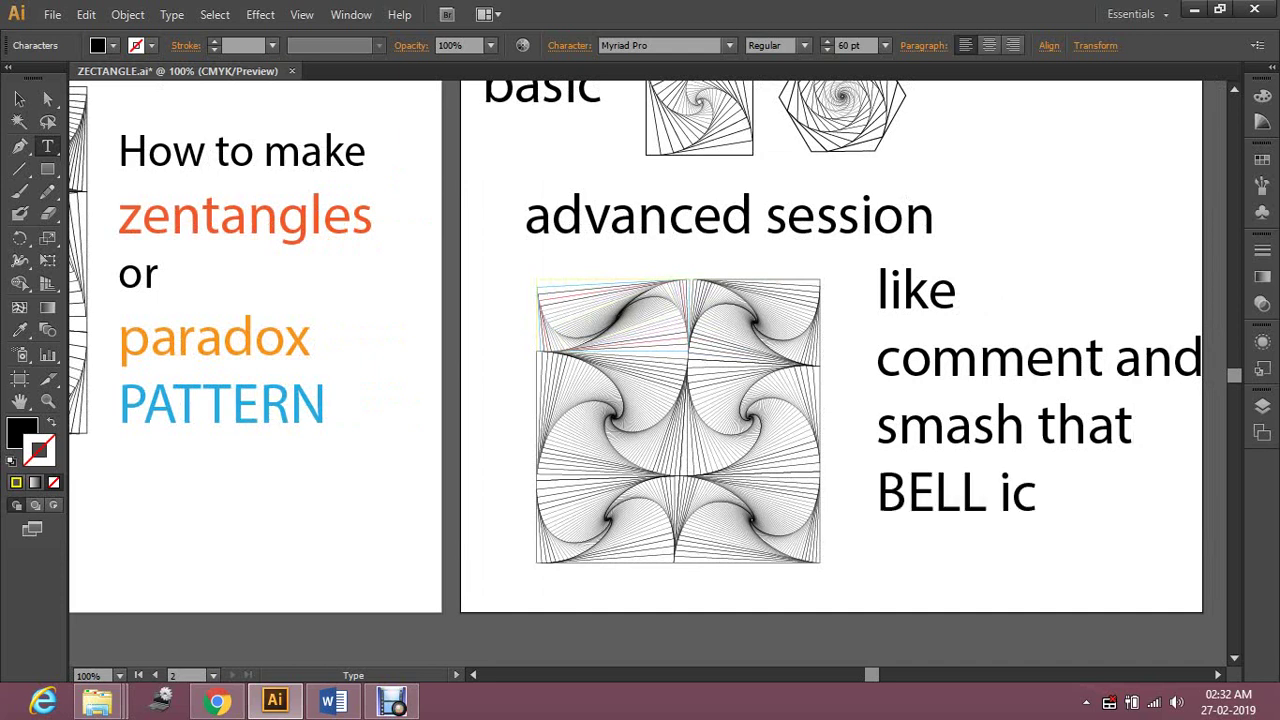
{"action": "type", "text": "on"}
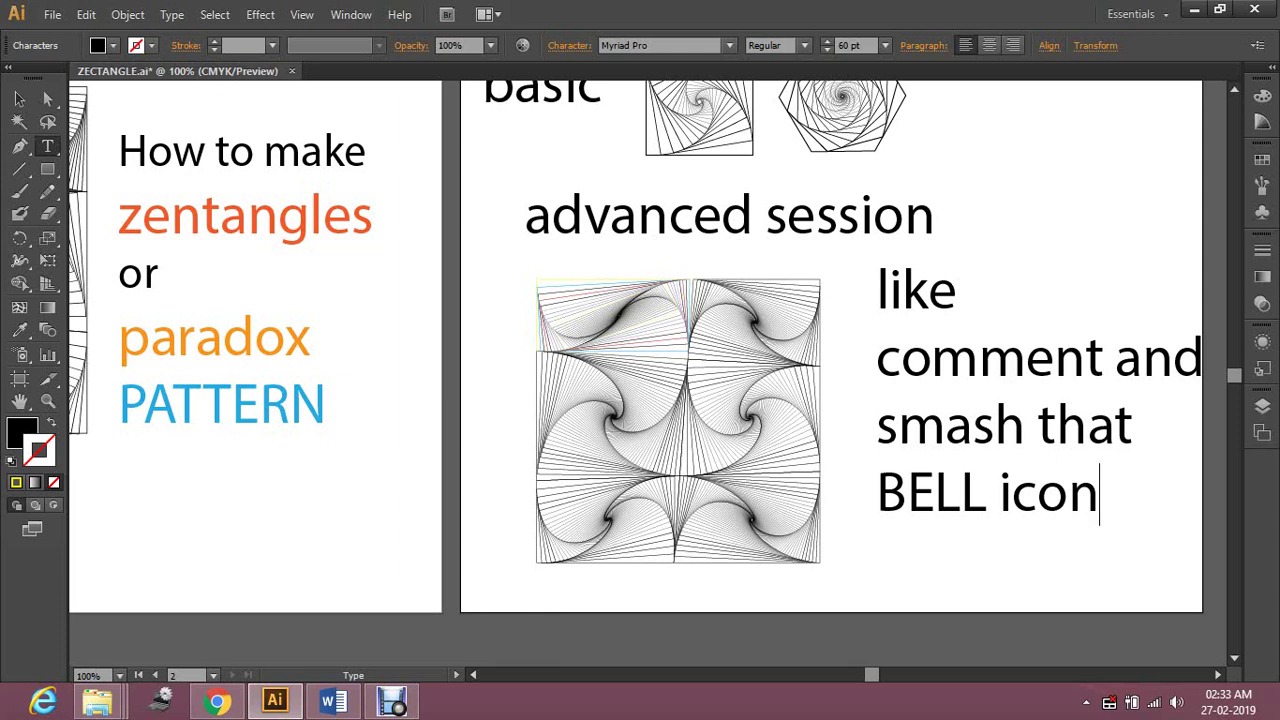
{"action": "type", "text": "thank"}
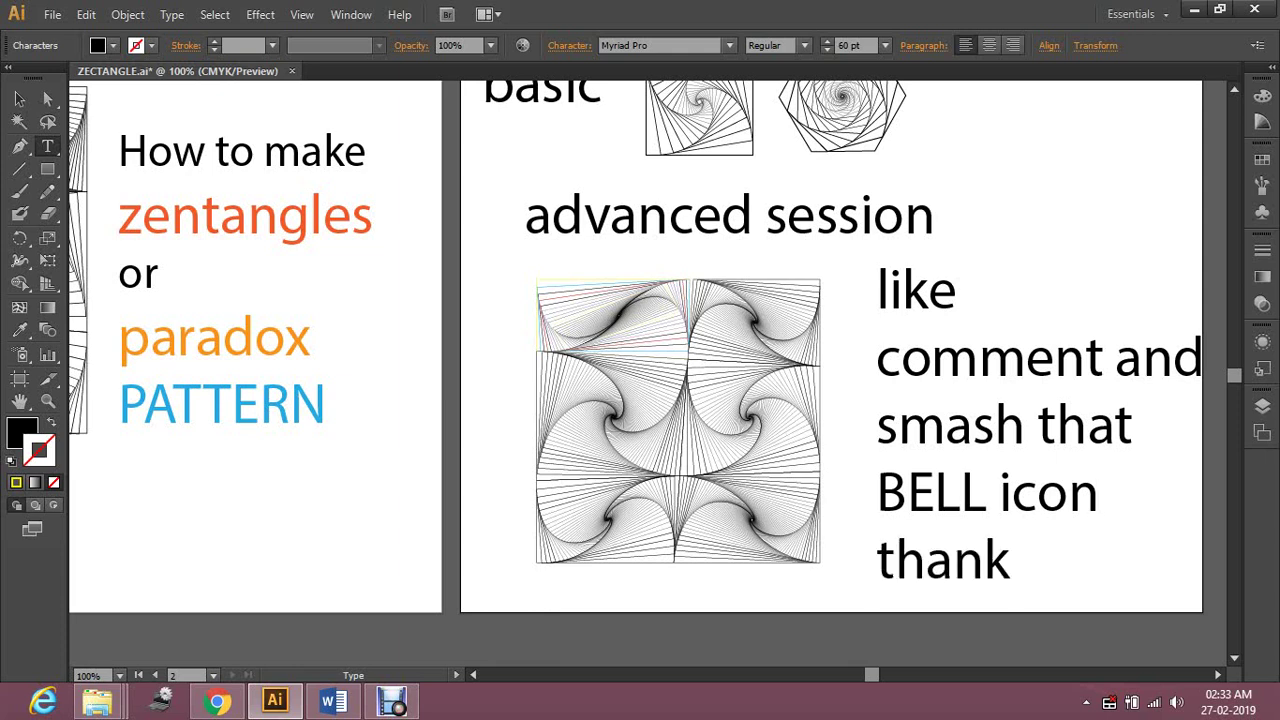
{"action": "type", "text": " U"}
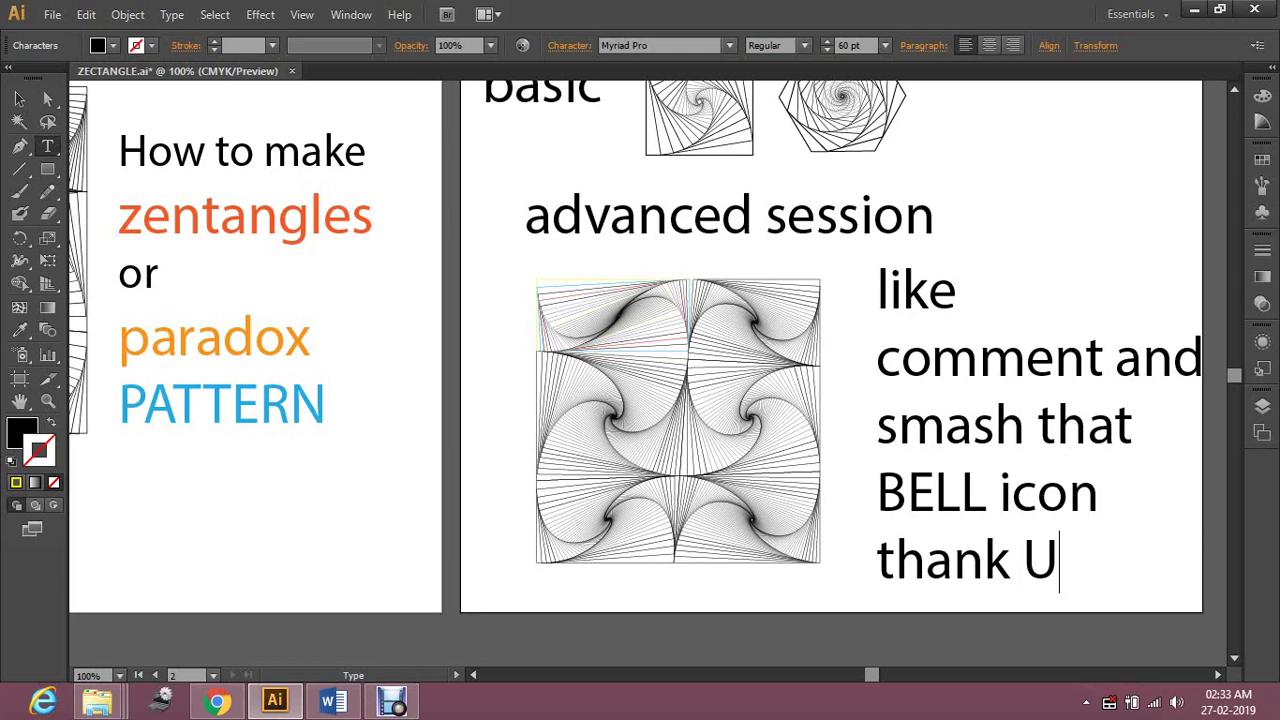